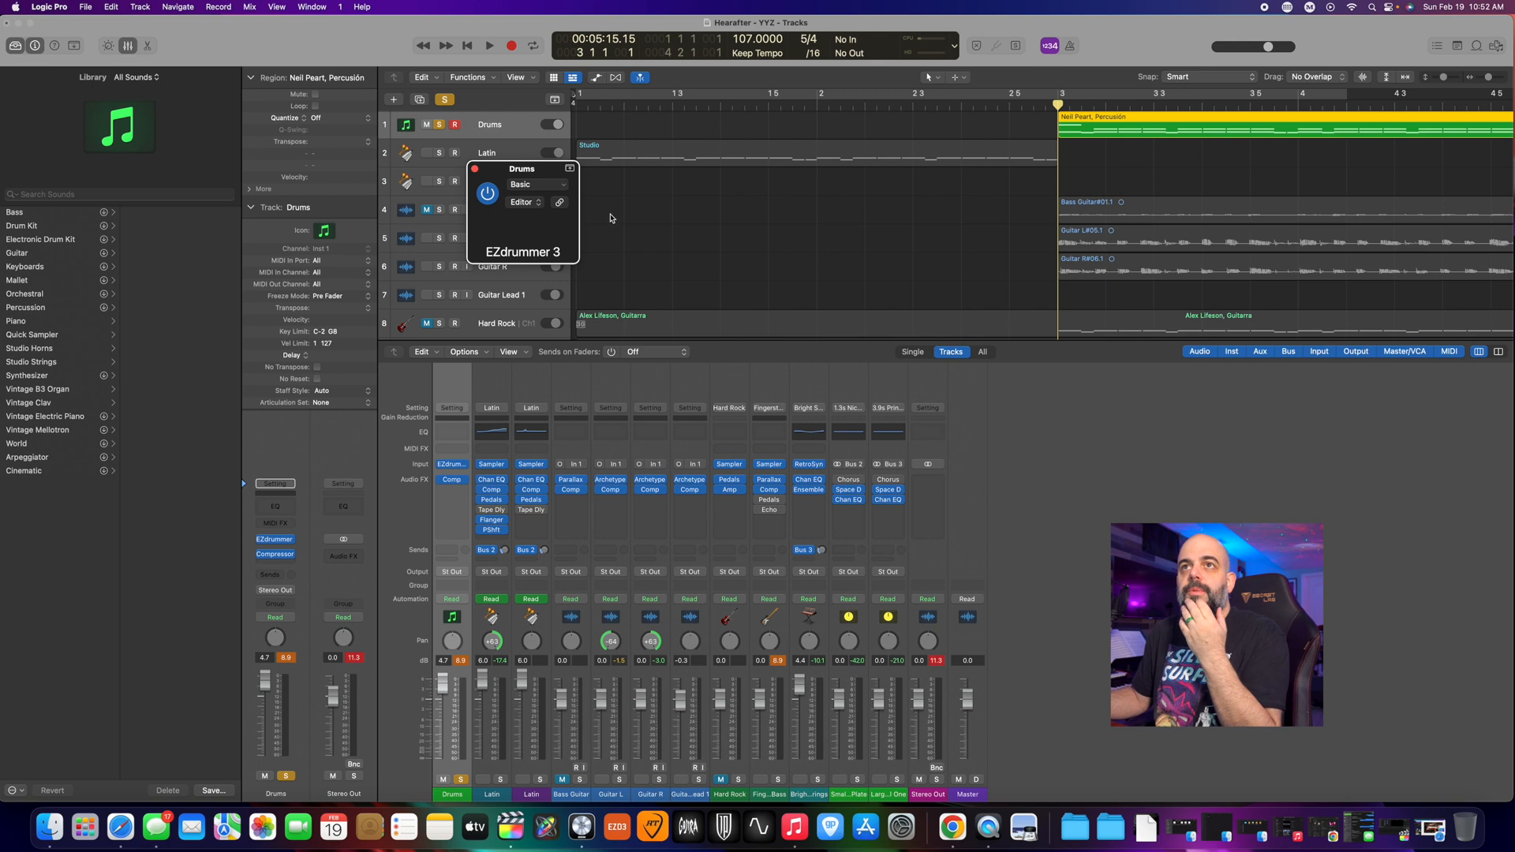
- Expand the EZdrummer 3 instrument on the Drums track to its full interface and audition the snare and kick
click(574, 175)
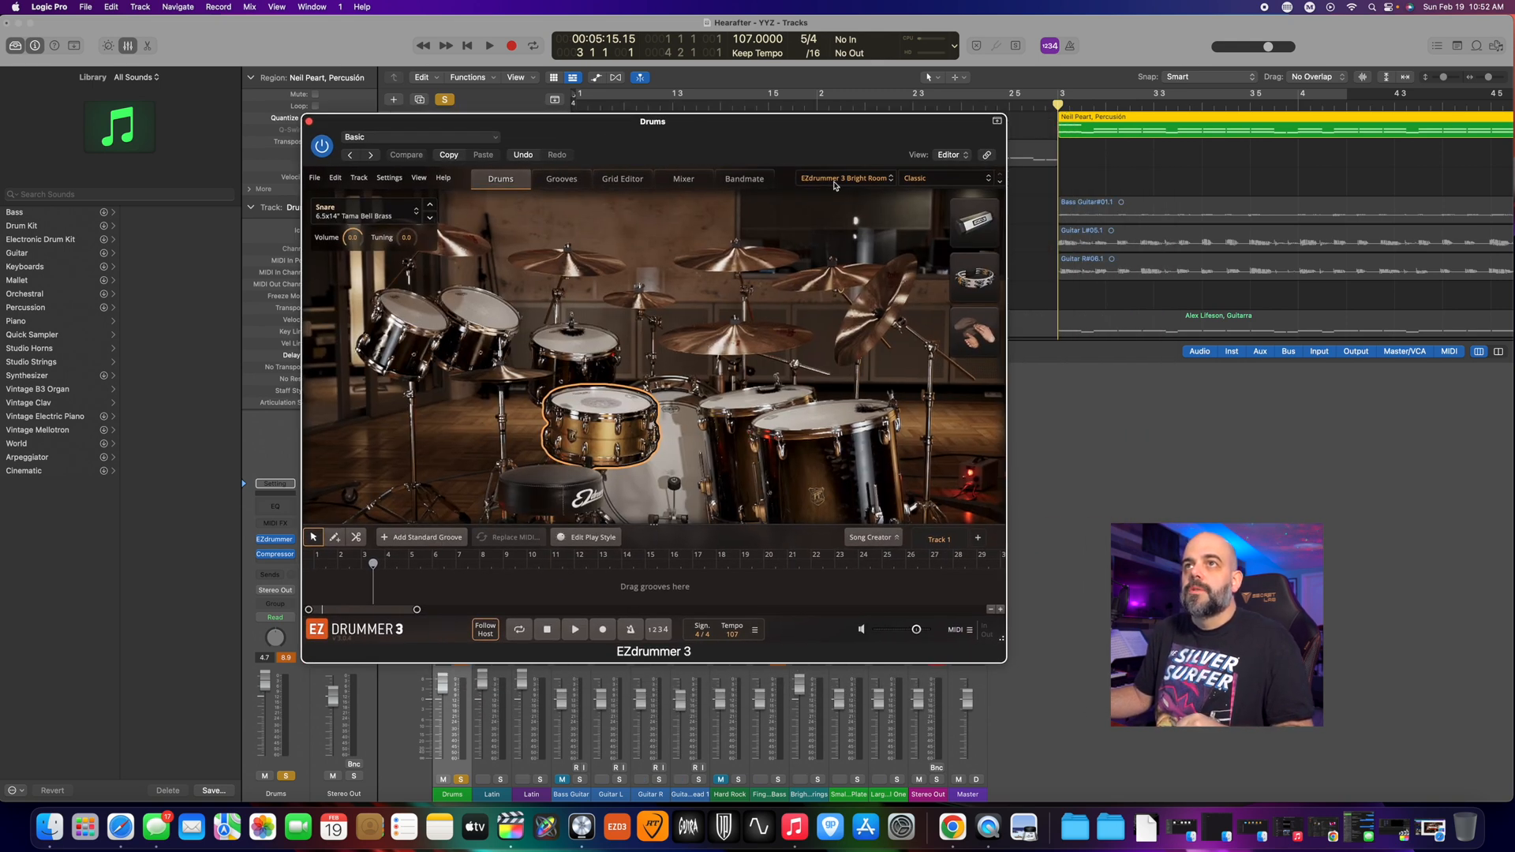
click(606, 404)
click(682, 432)
- Examine the Toontrack drum and mixer presets, such as Prog Metal, for the Bright Room kit
click(929, 180)
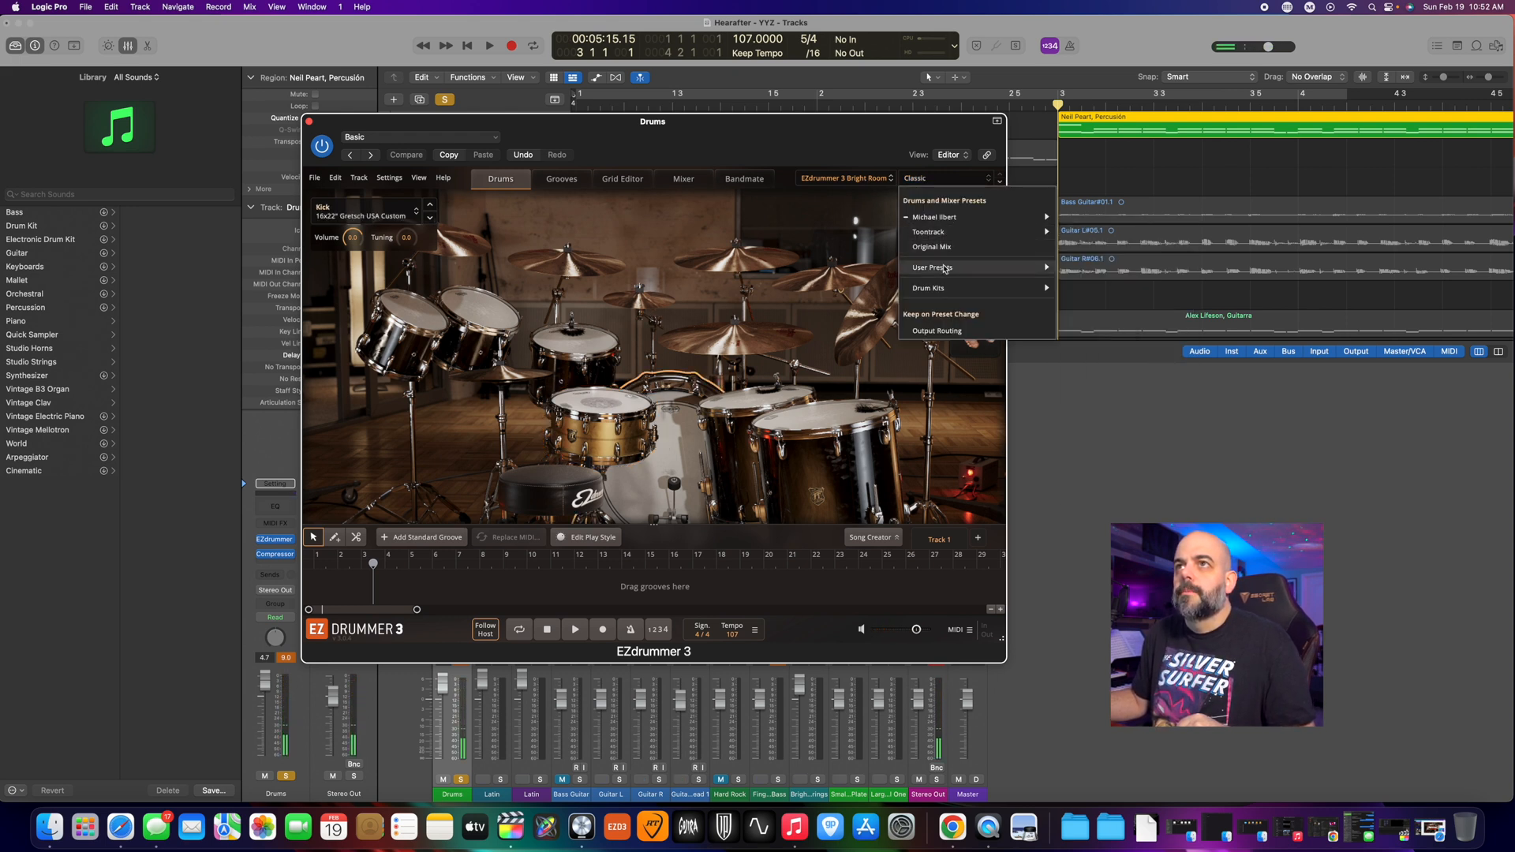
mouse_move(944, 292)
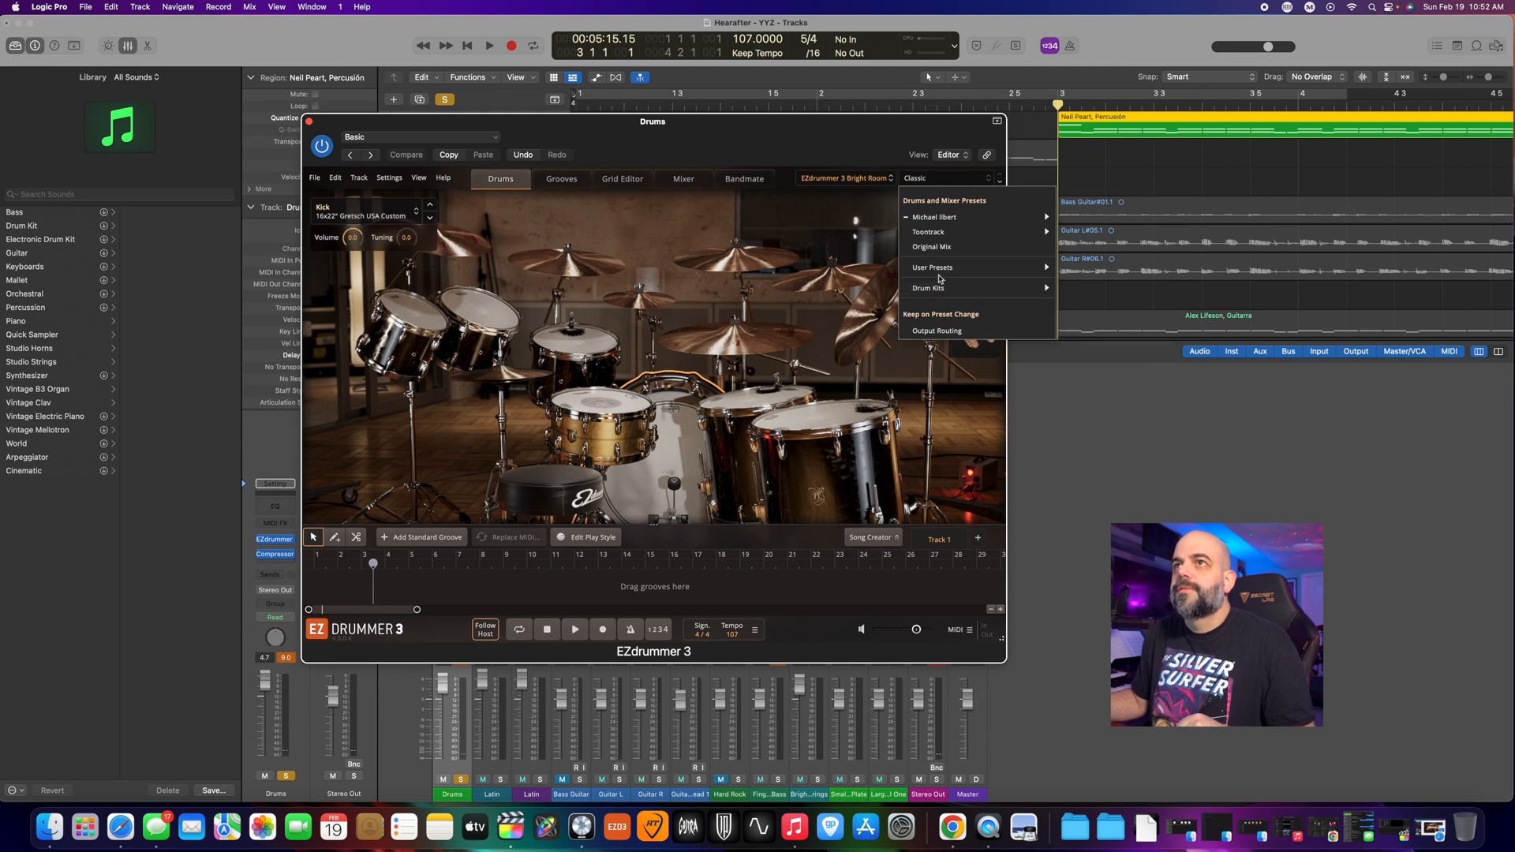
mouse_move(940, 235)
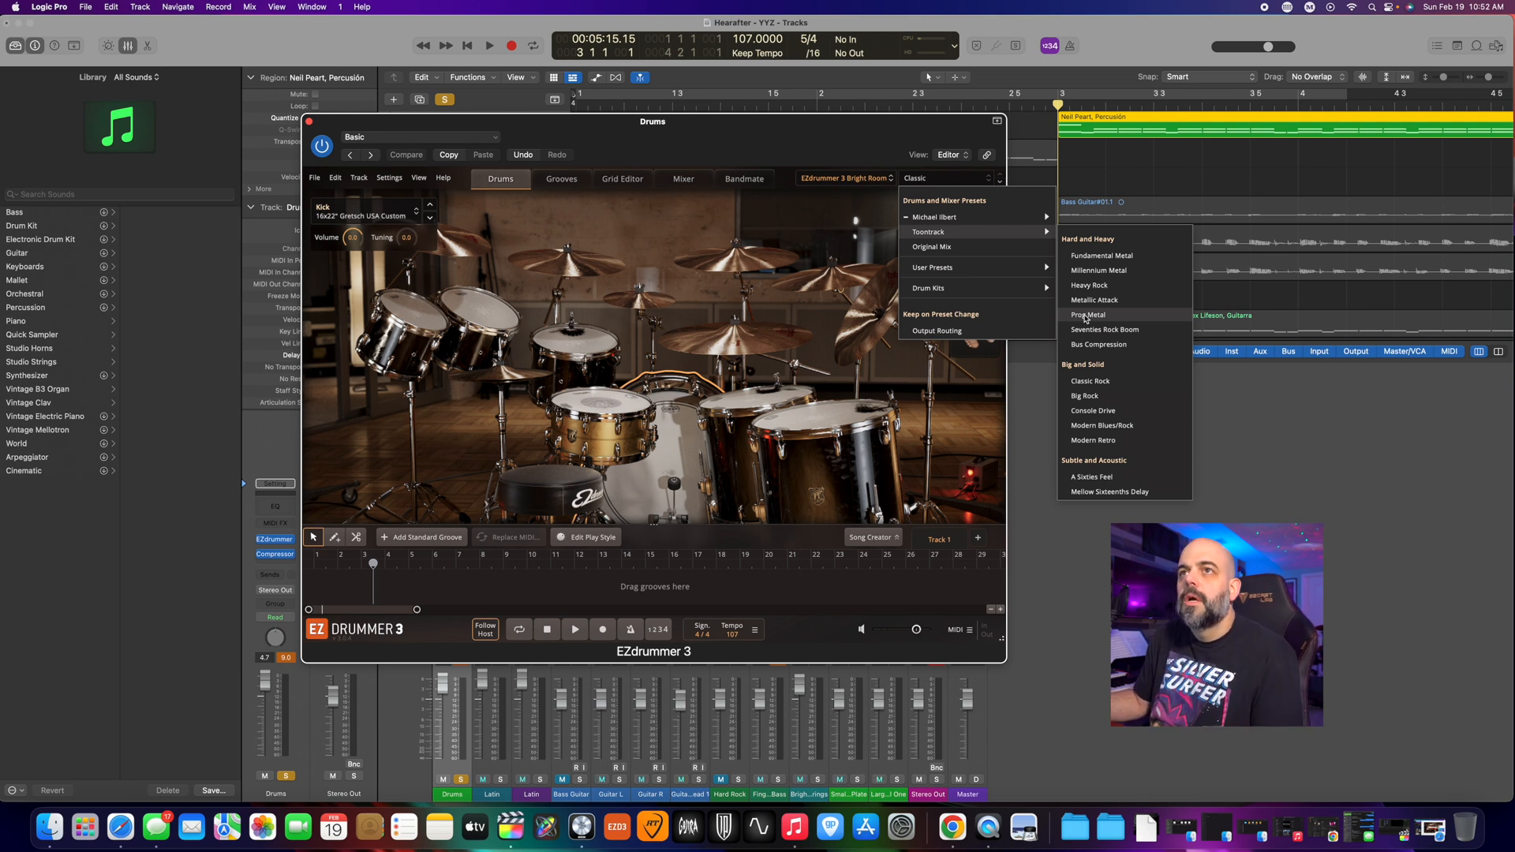
click(1088, 316)
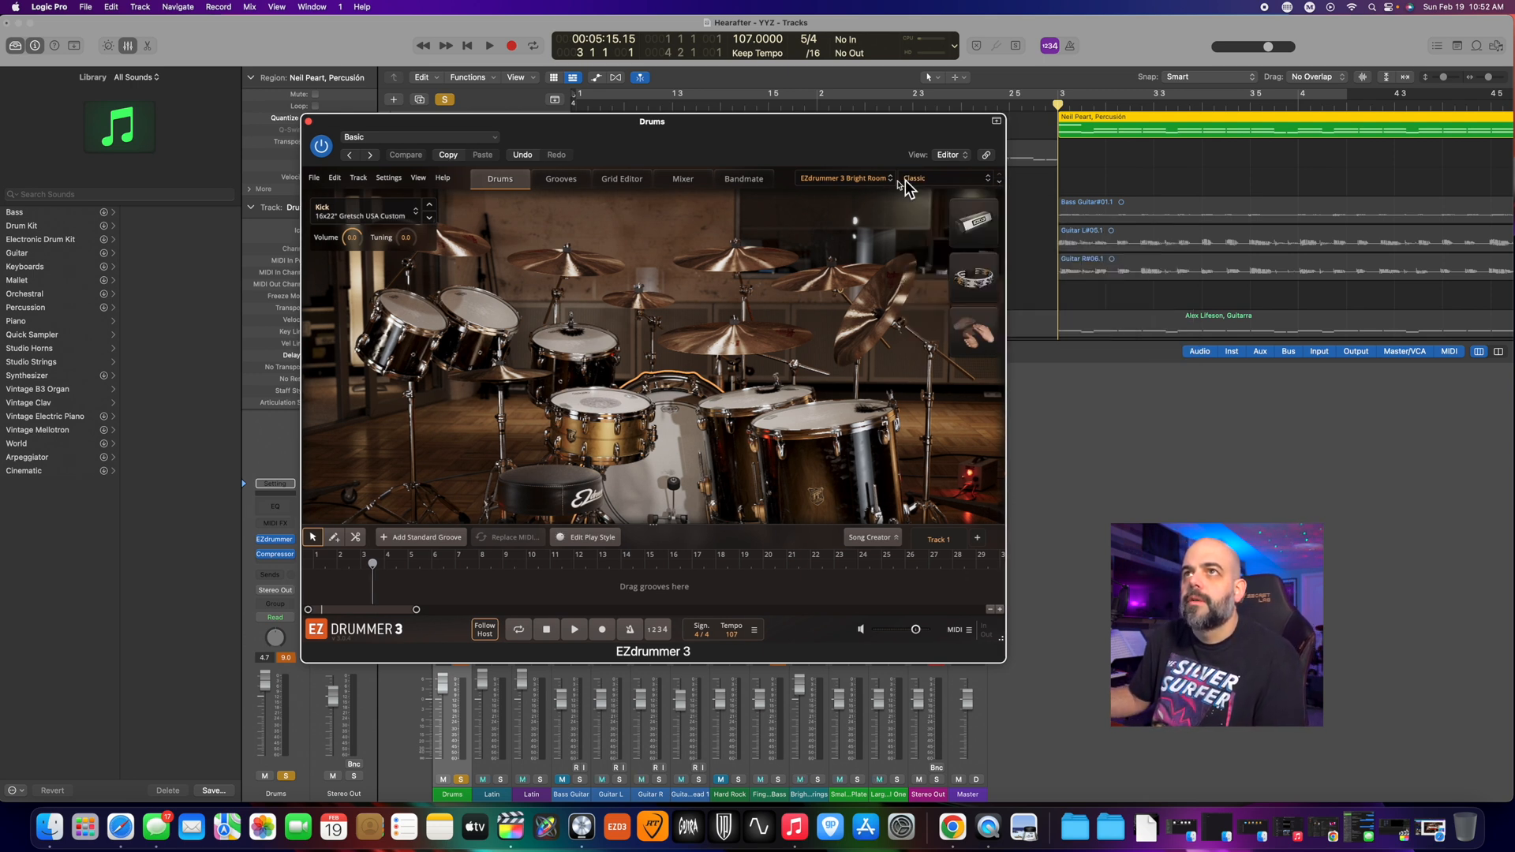
- Audition the kick drum and both rack toms of the Classic kit
click(672, 454)
click(490, 334)
click(406, 311)
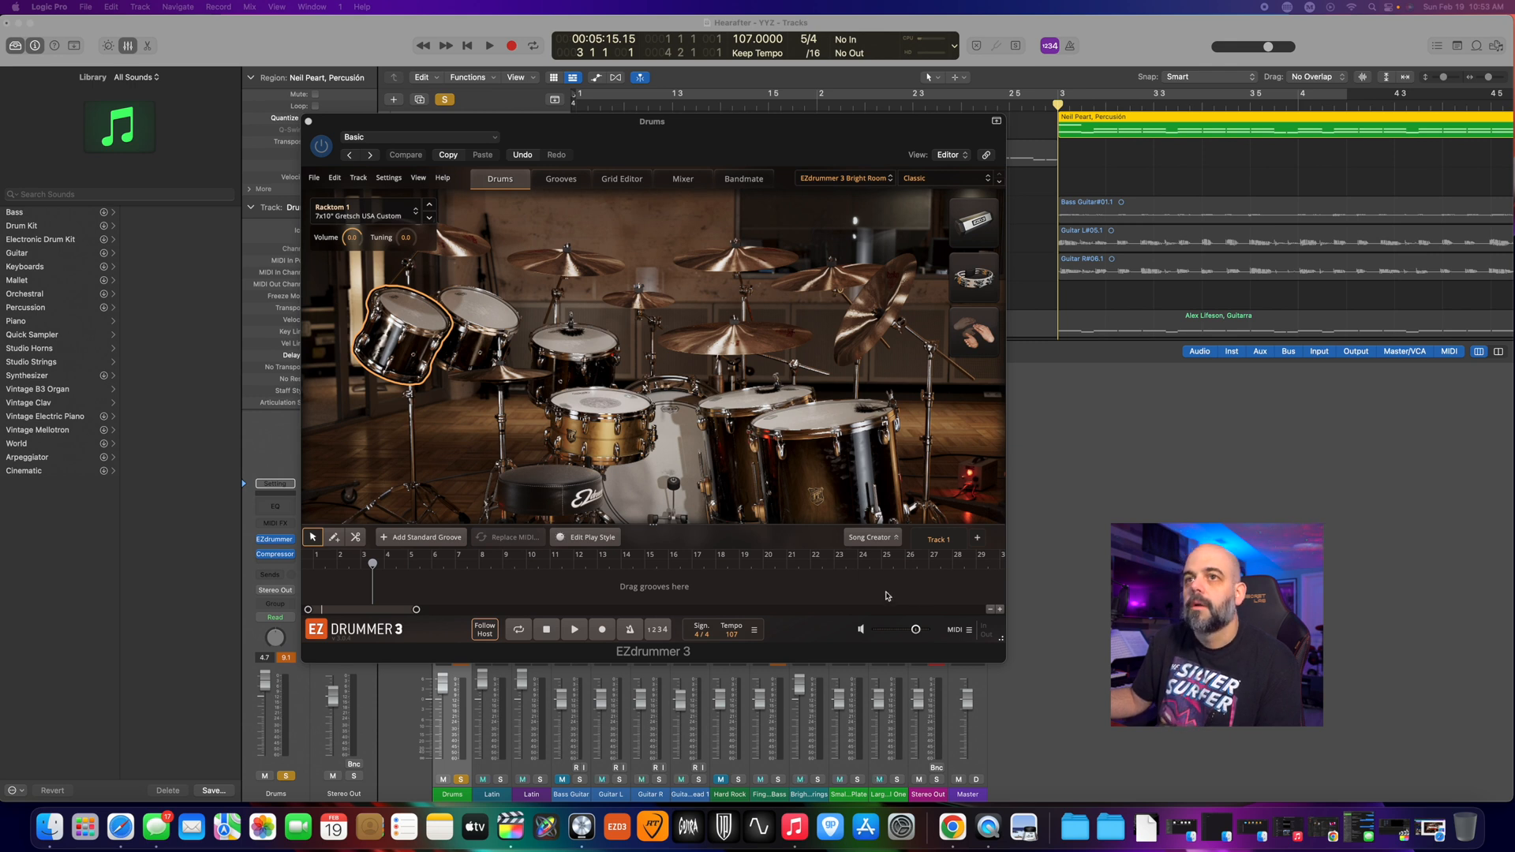
- Audition the kick and move the plug-in window aside to uncover the track list and mixer
click(663, 462)
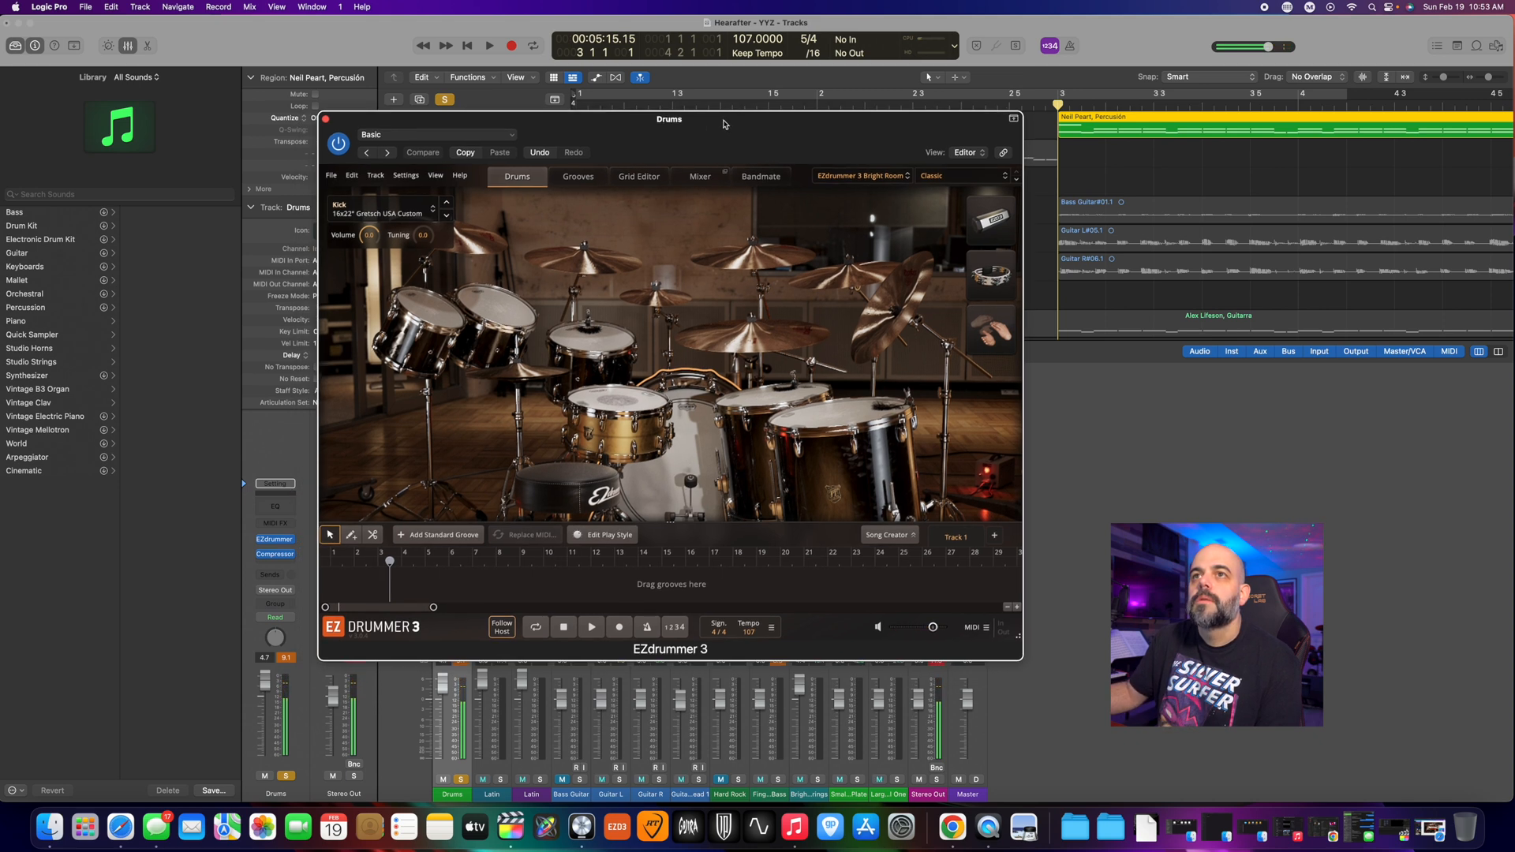
drag(707, 144, 1001, 141)
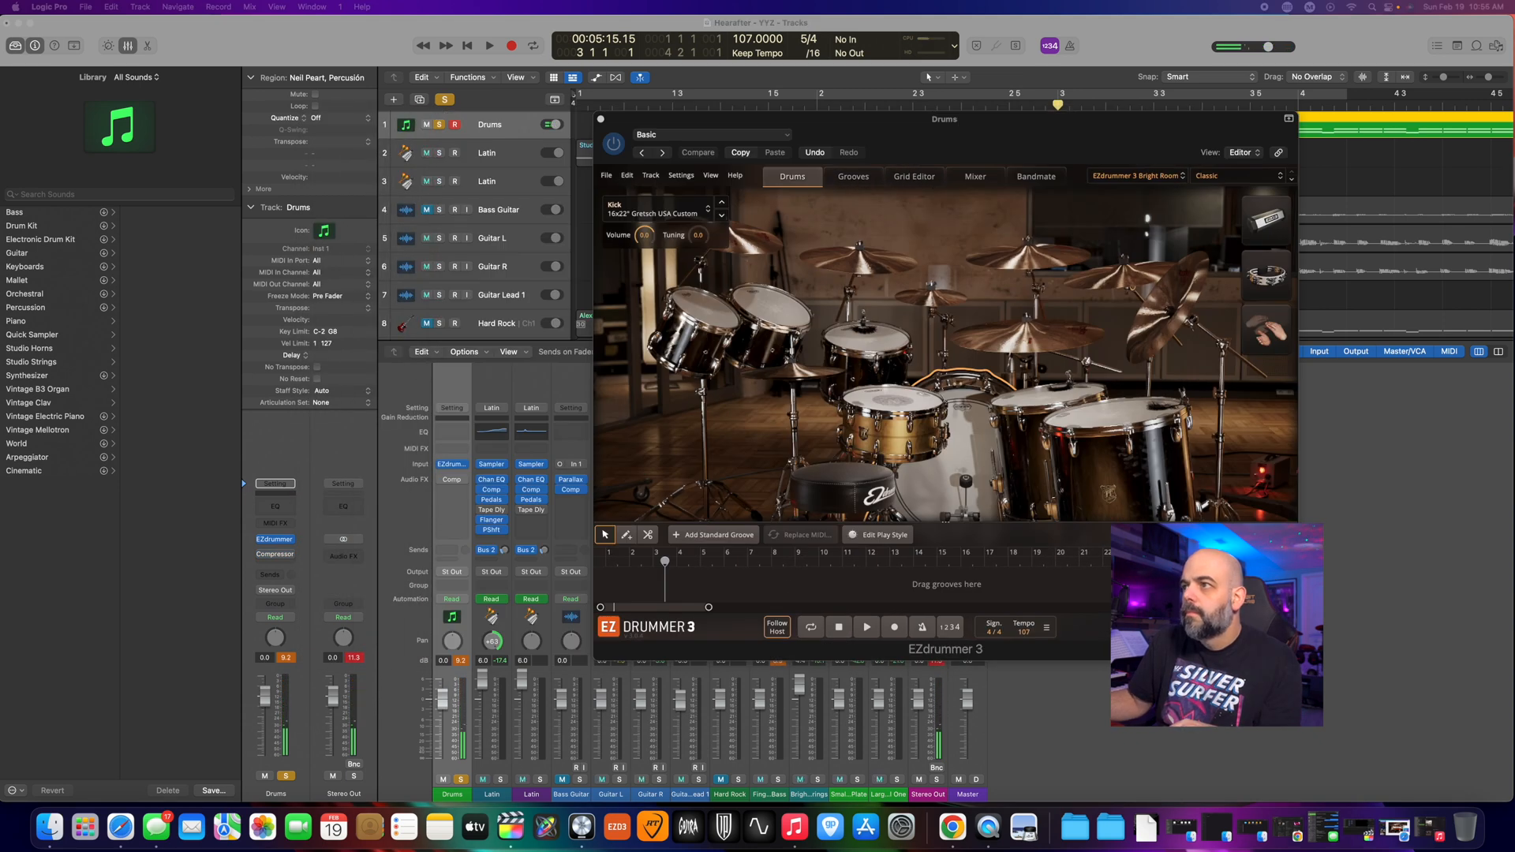
click(963, 472)
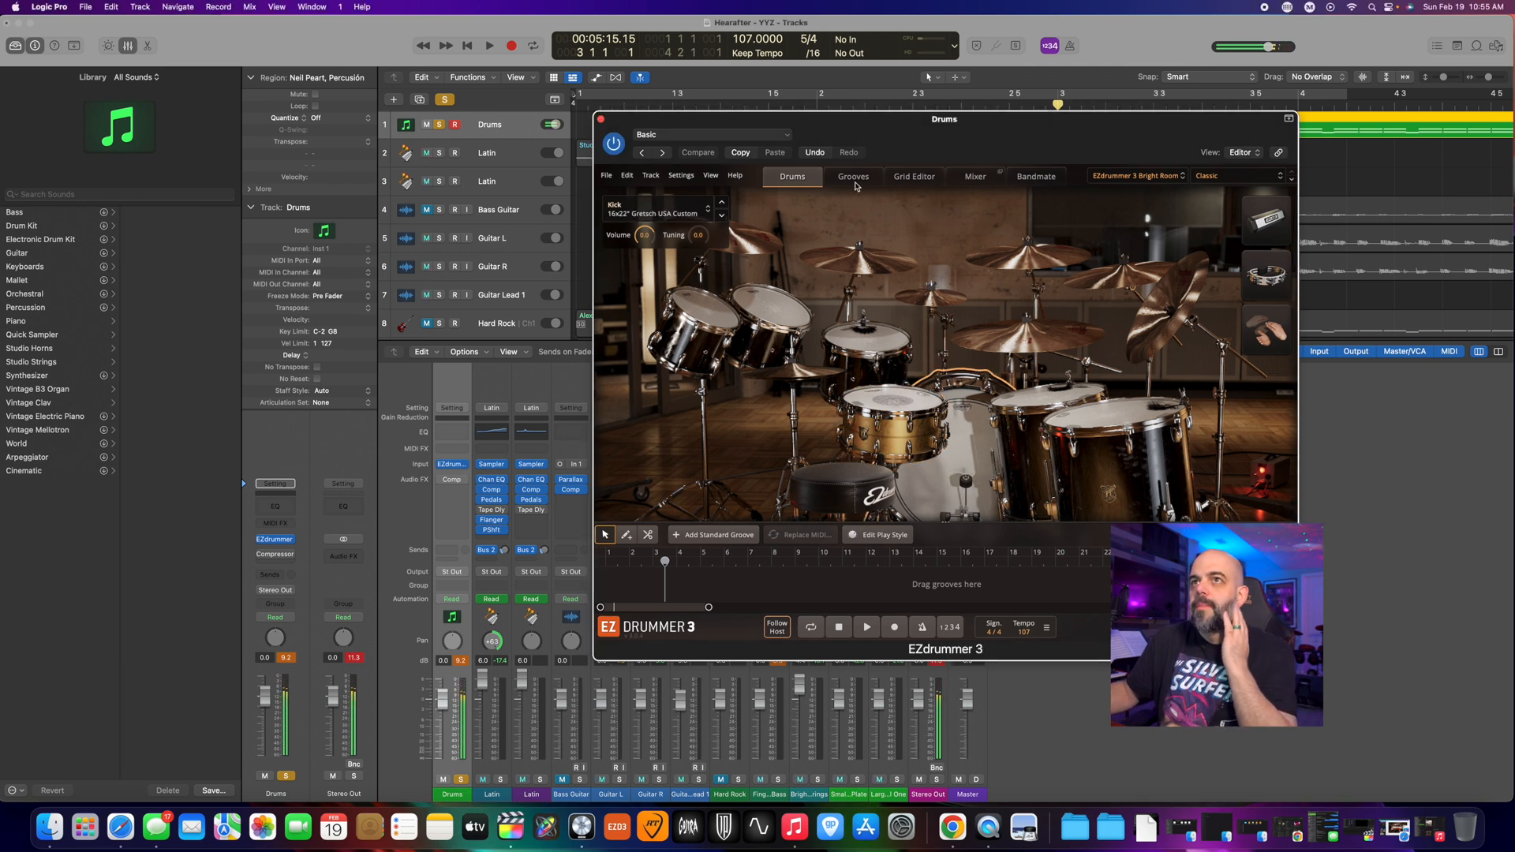
- Try the 16x24" Gretsch USA Custom as the kick, comparing it with the 16x22" version
click(671, 207)
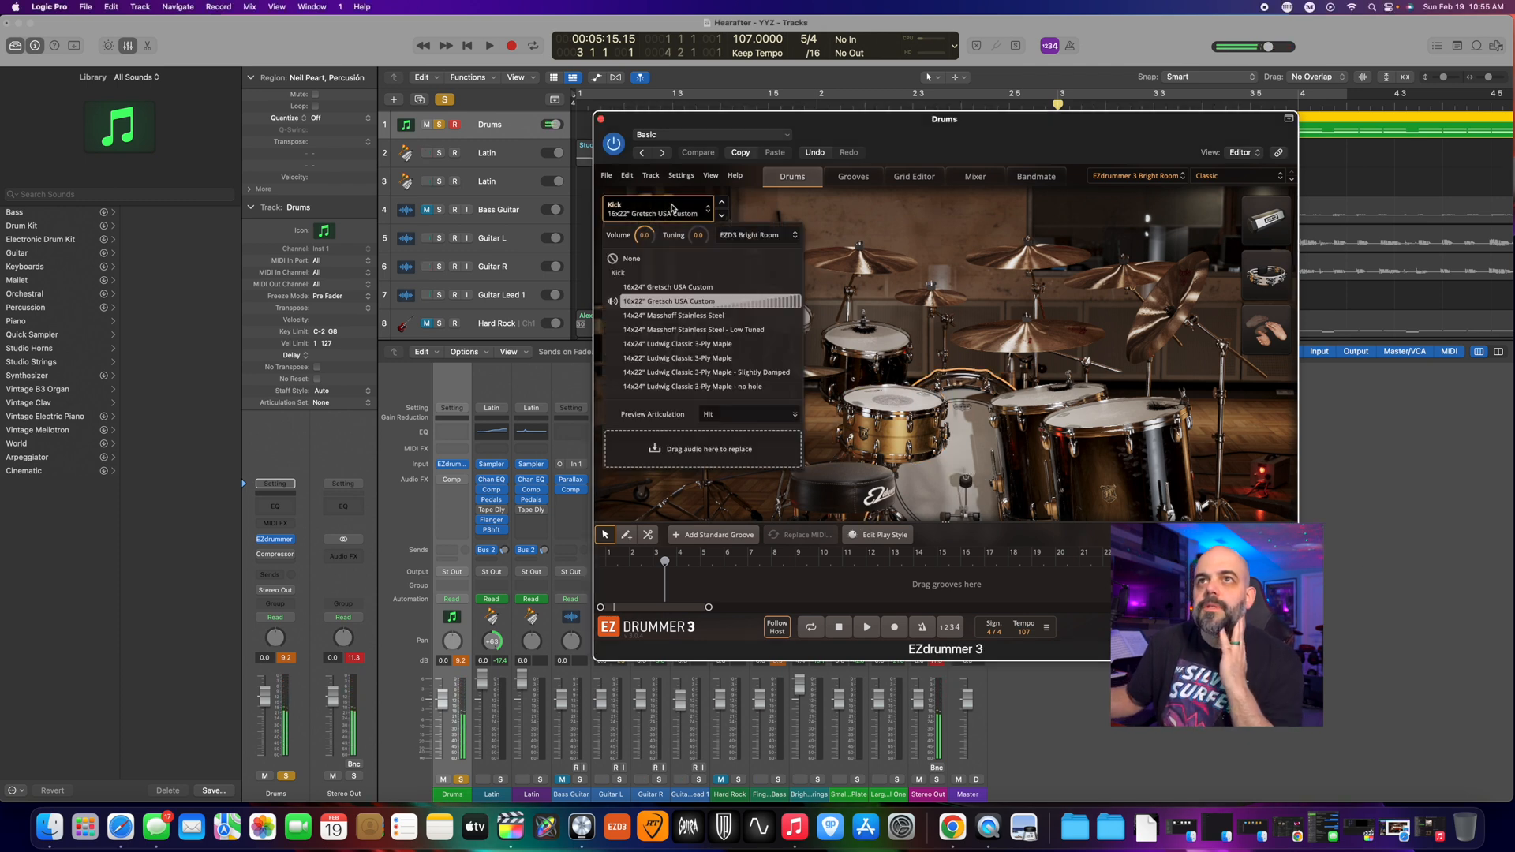
click(687, 287)
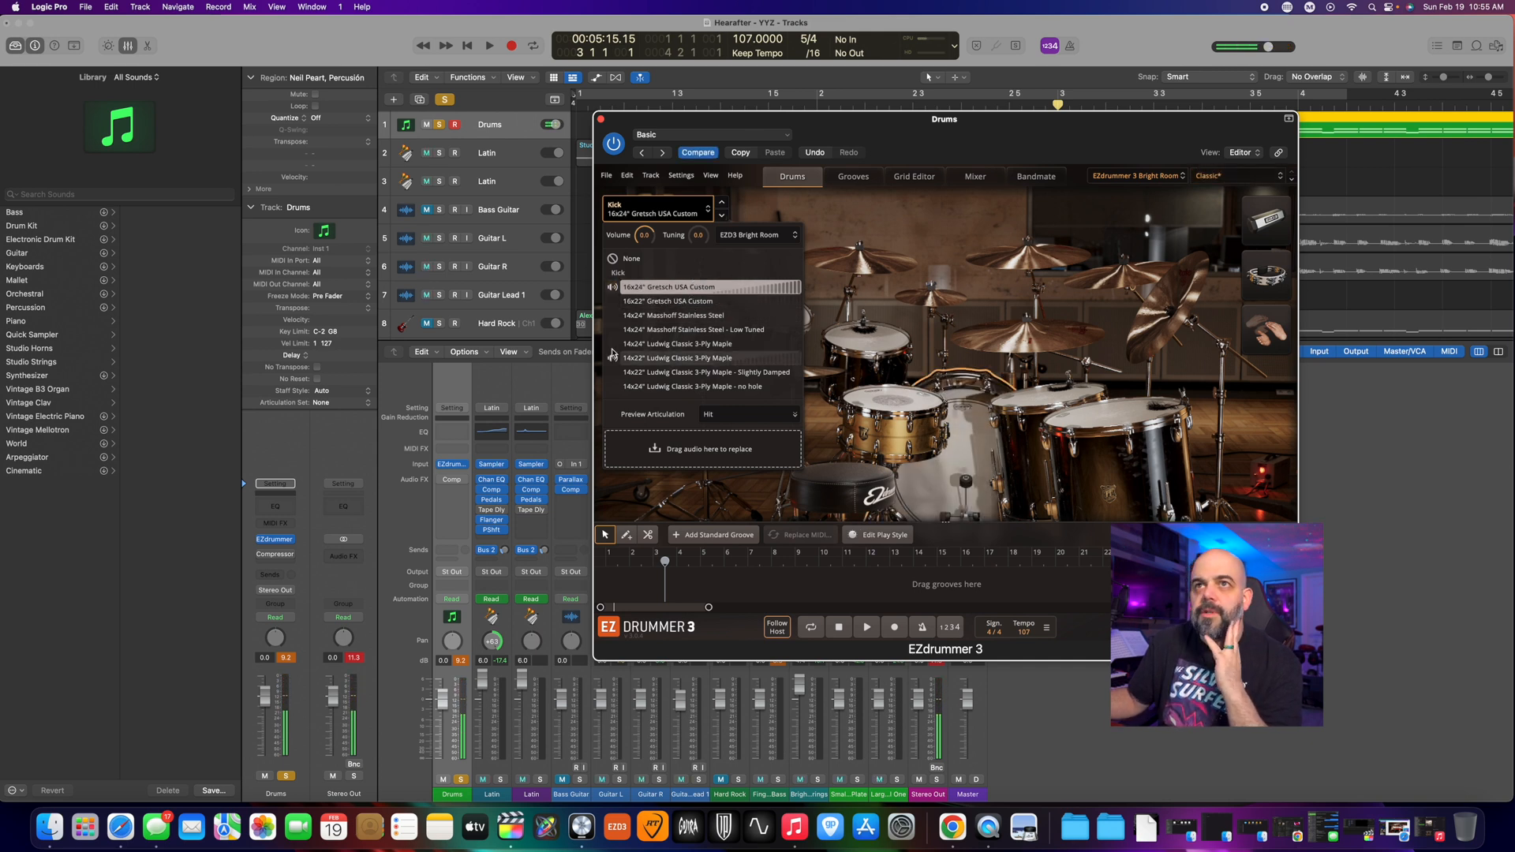
click(663, 298)
click(664, 288)
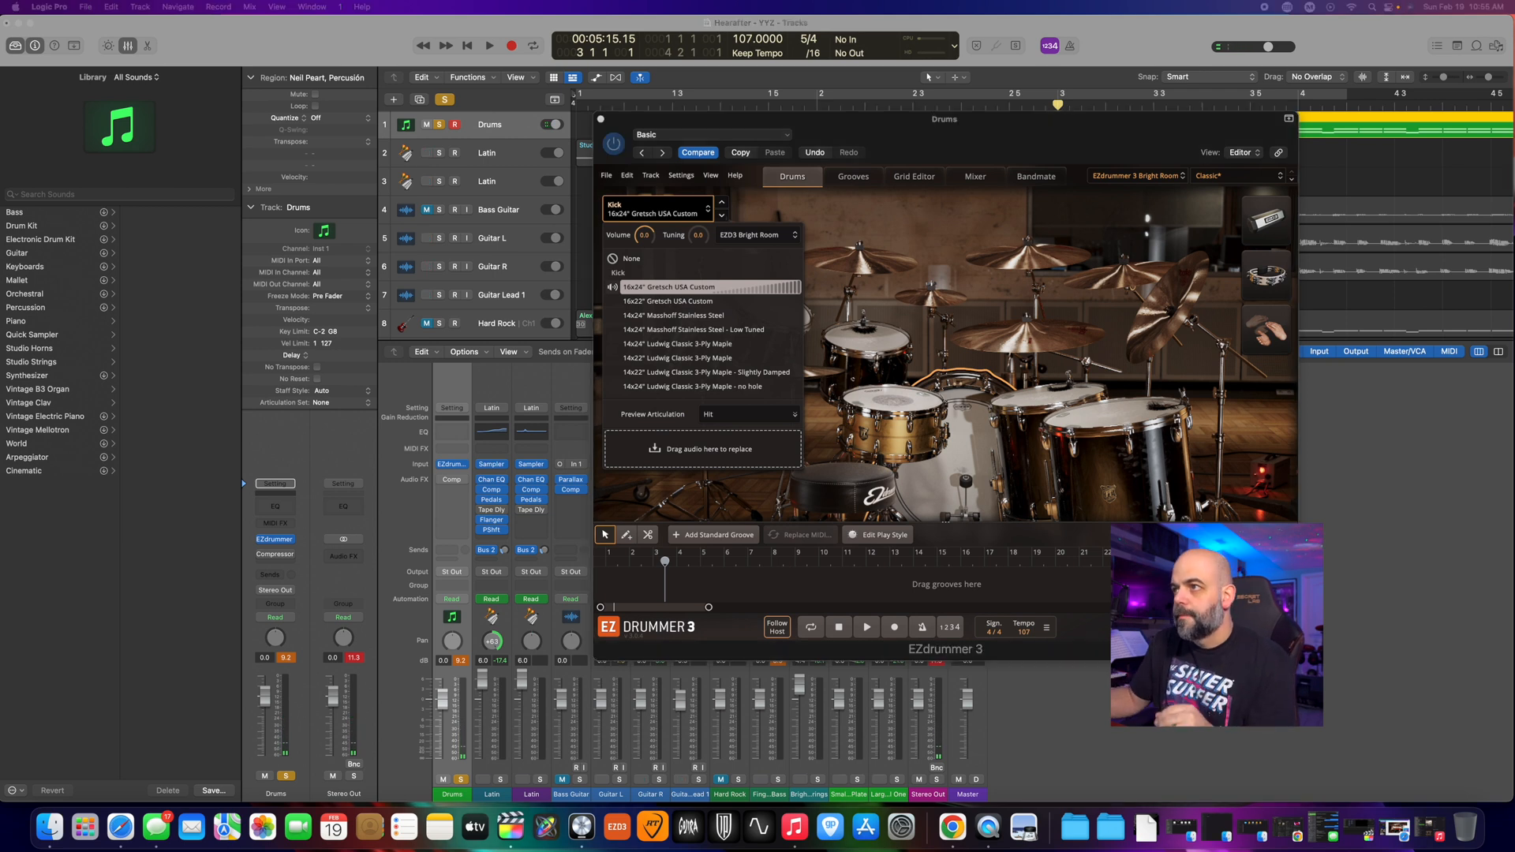
click(939, 469)
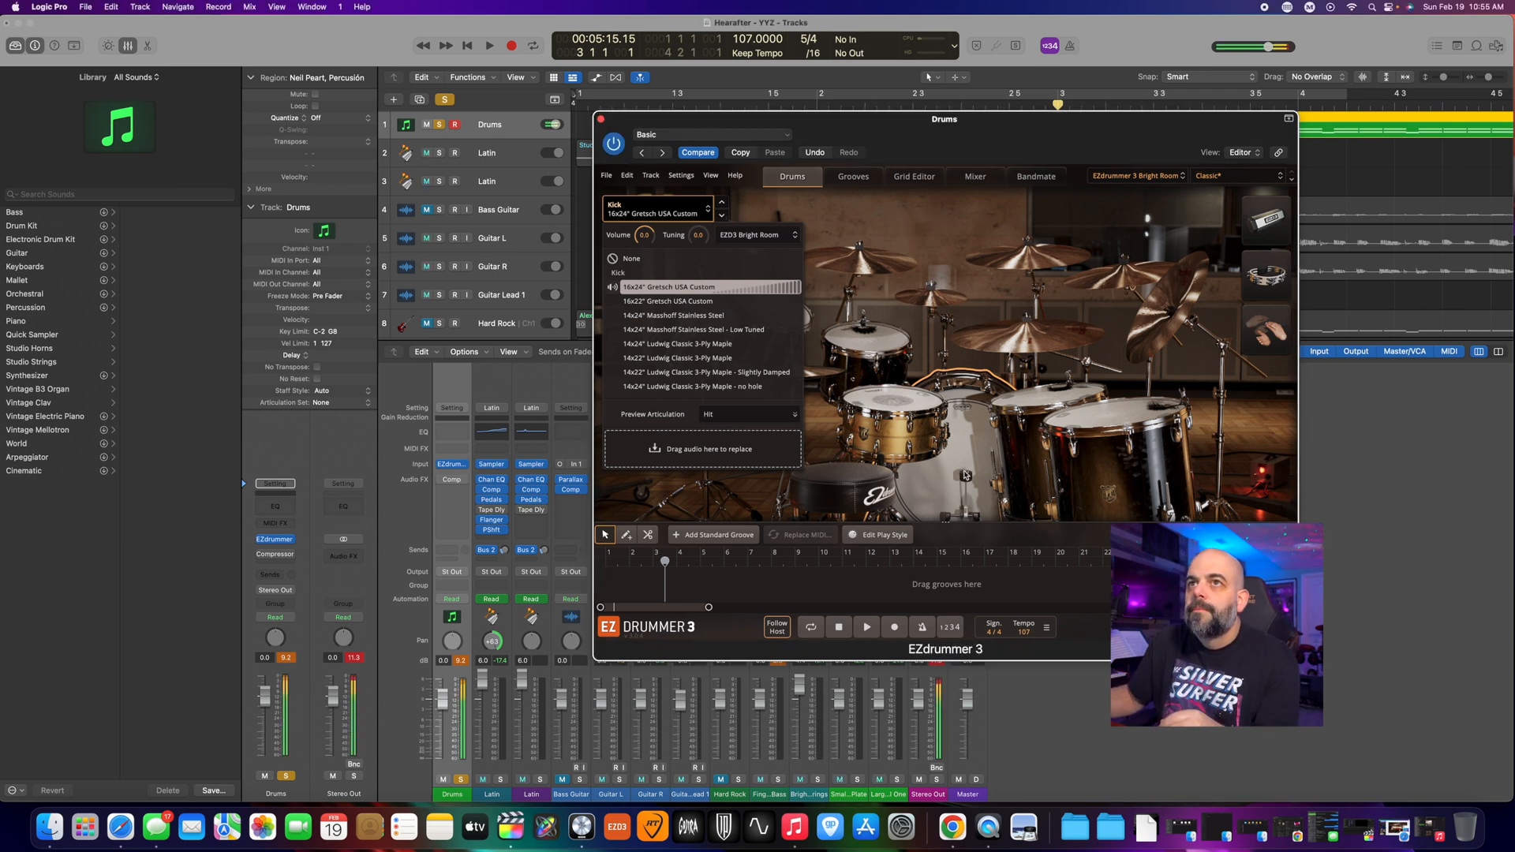
- Try the 14x24" Masshoff Stainless Steel kick and its Low Tuned version
click(688, 317)
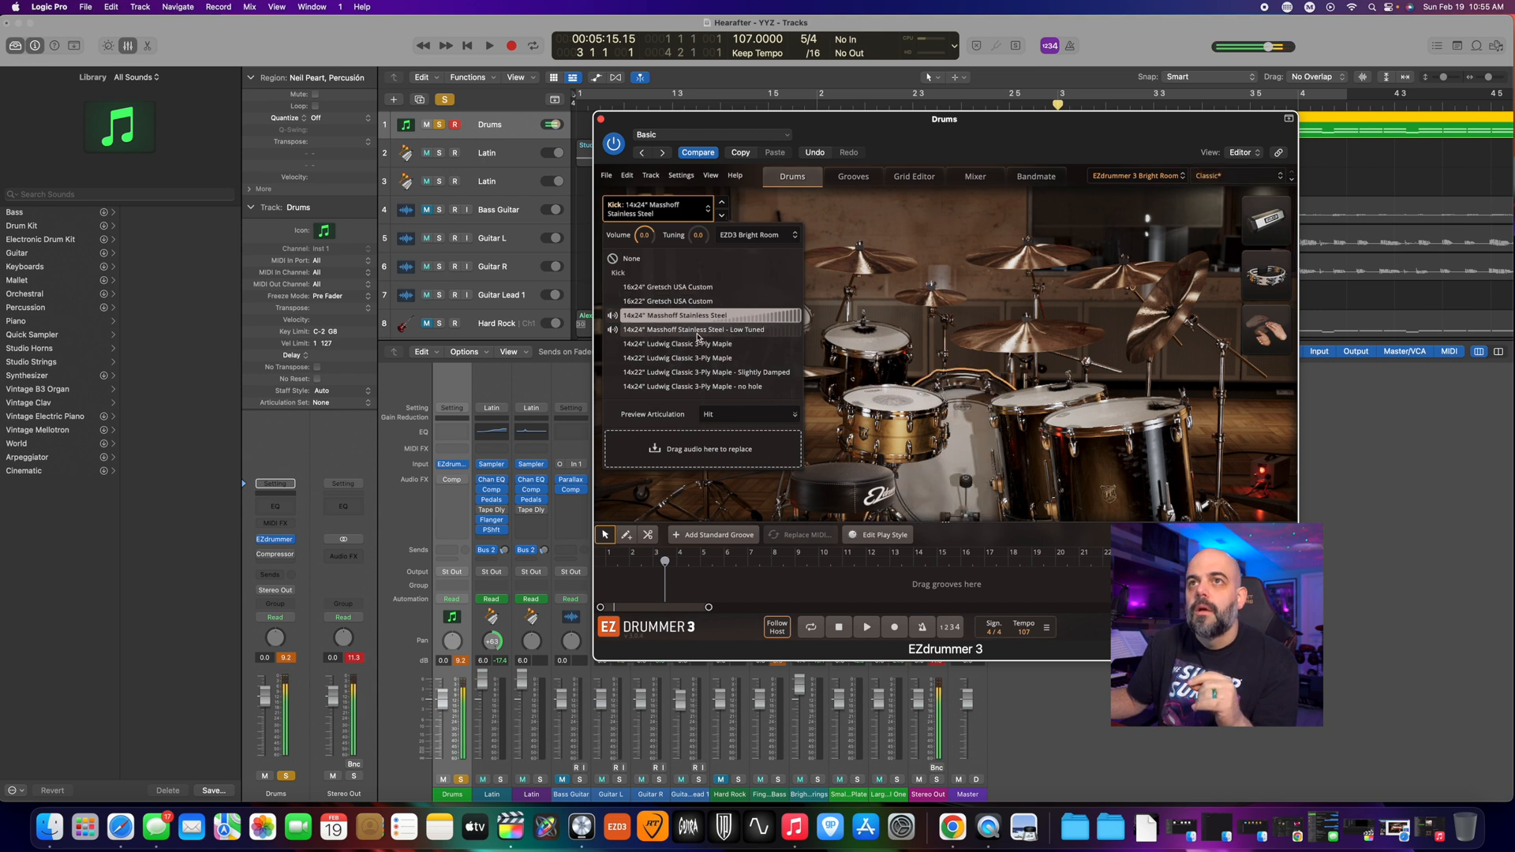
click(695, 330)
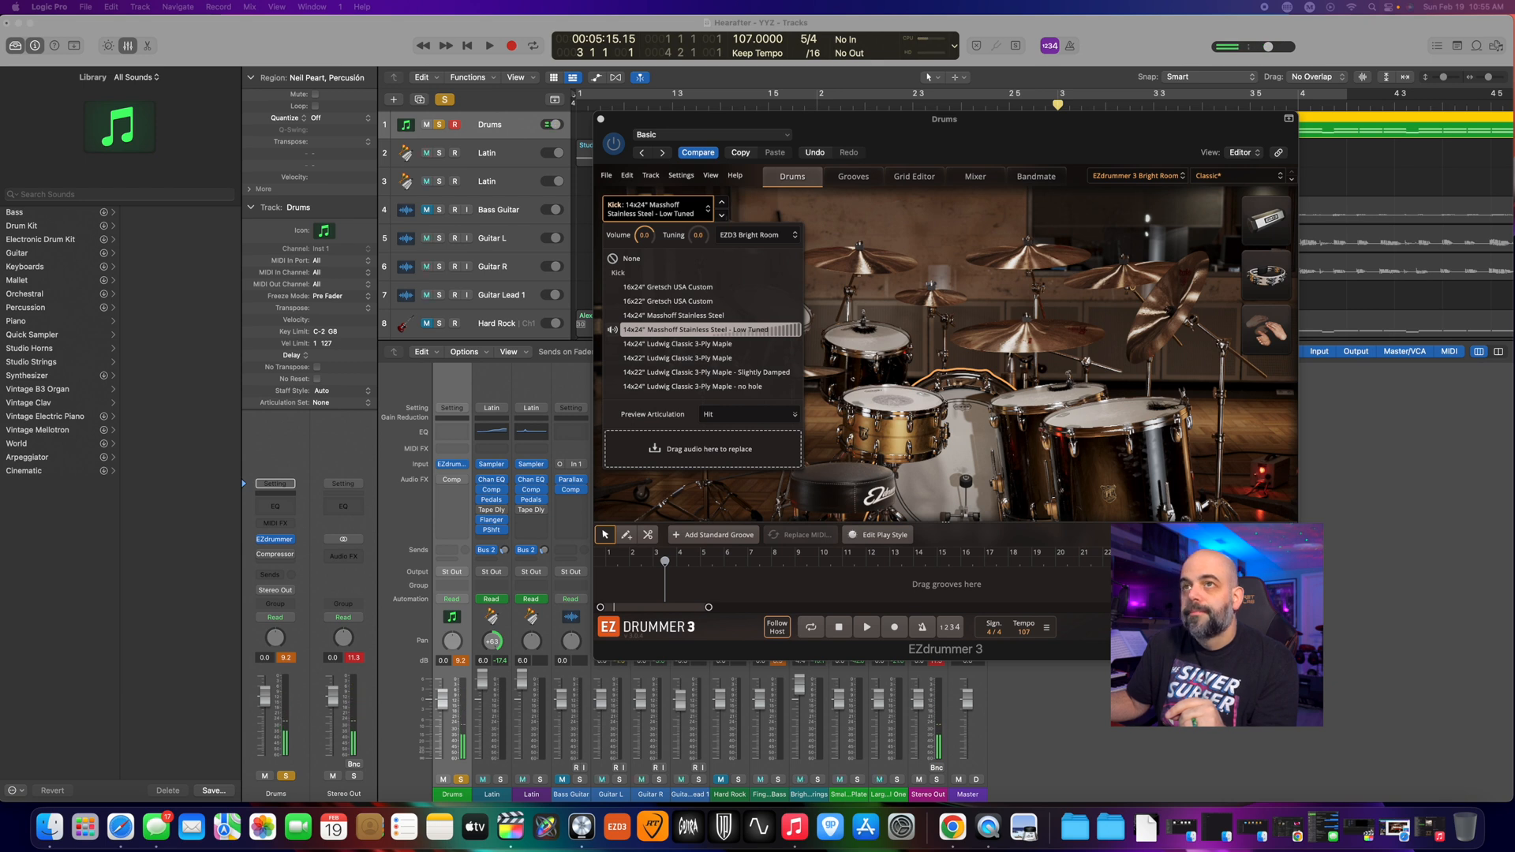
click(708, 332)
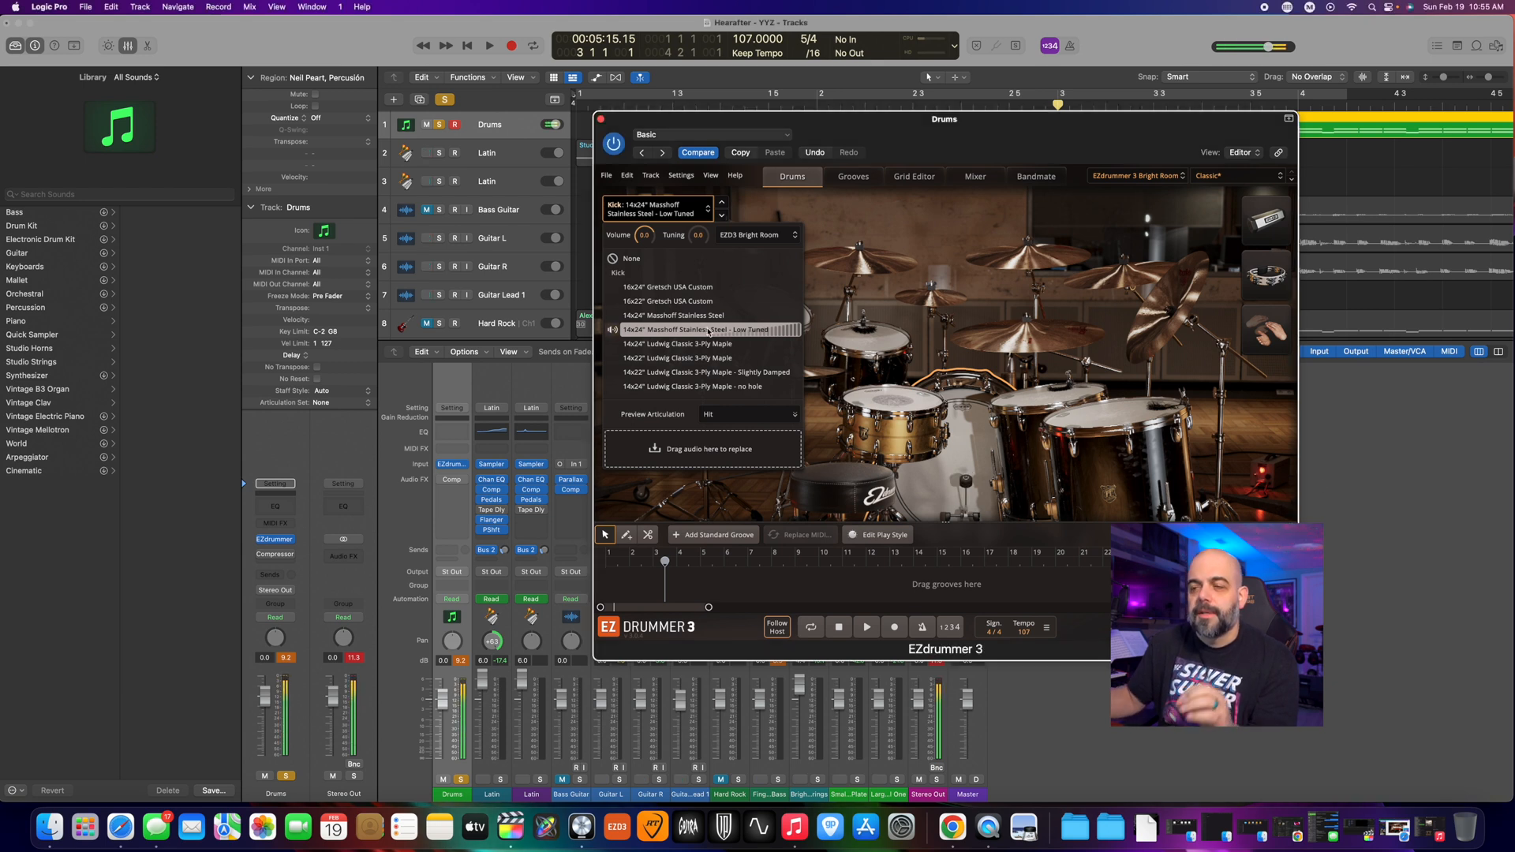
- Try the Ludwig Classic 3-Ply Maple kicks, comparing the 14x22" with its Slightly Damped version
key(Down)
key(Down)
key(Down)
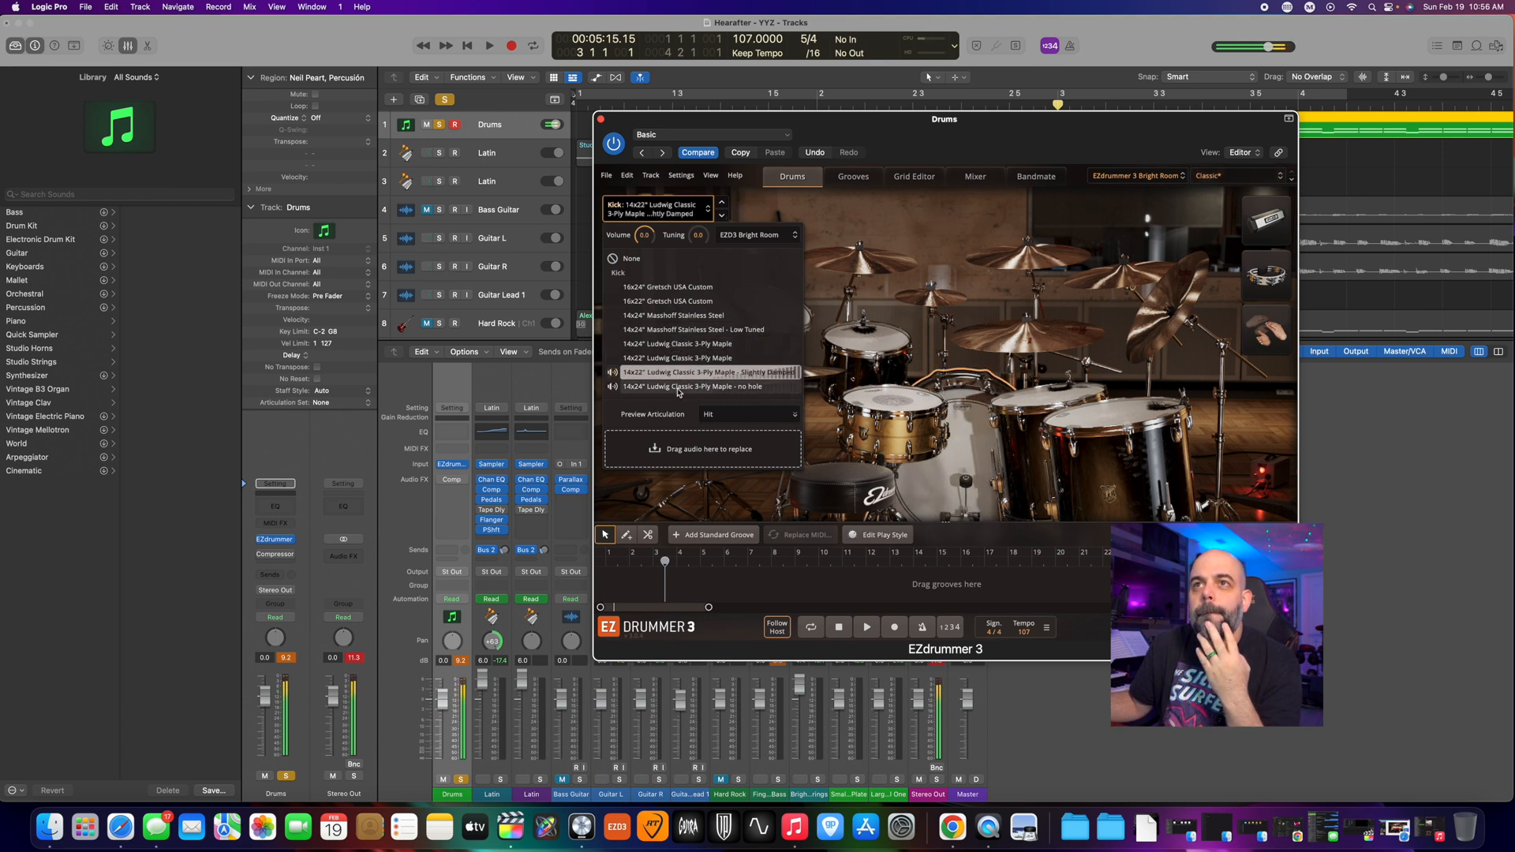
click(670, 360)
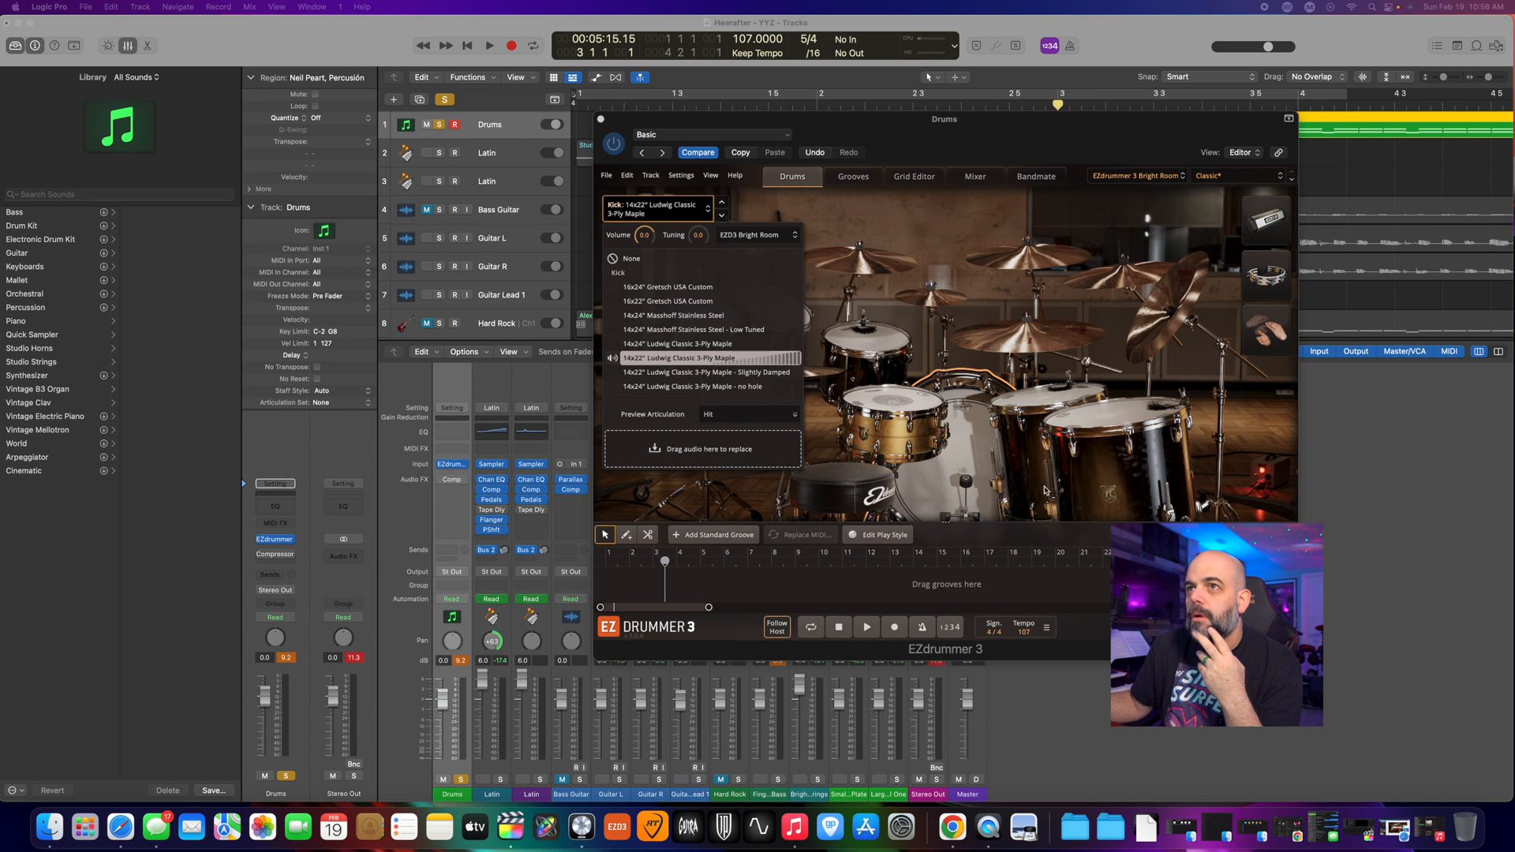
click(968, 478)
click(968, 477)
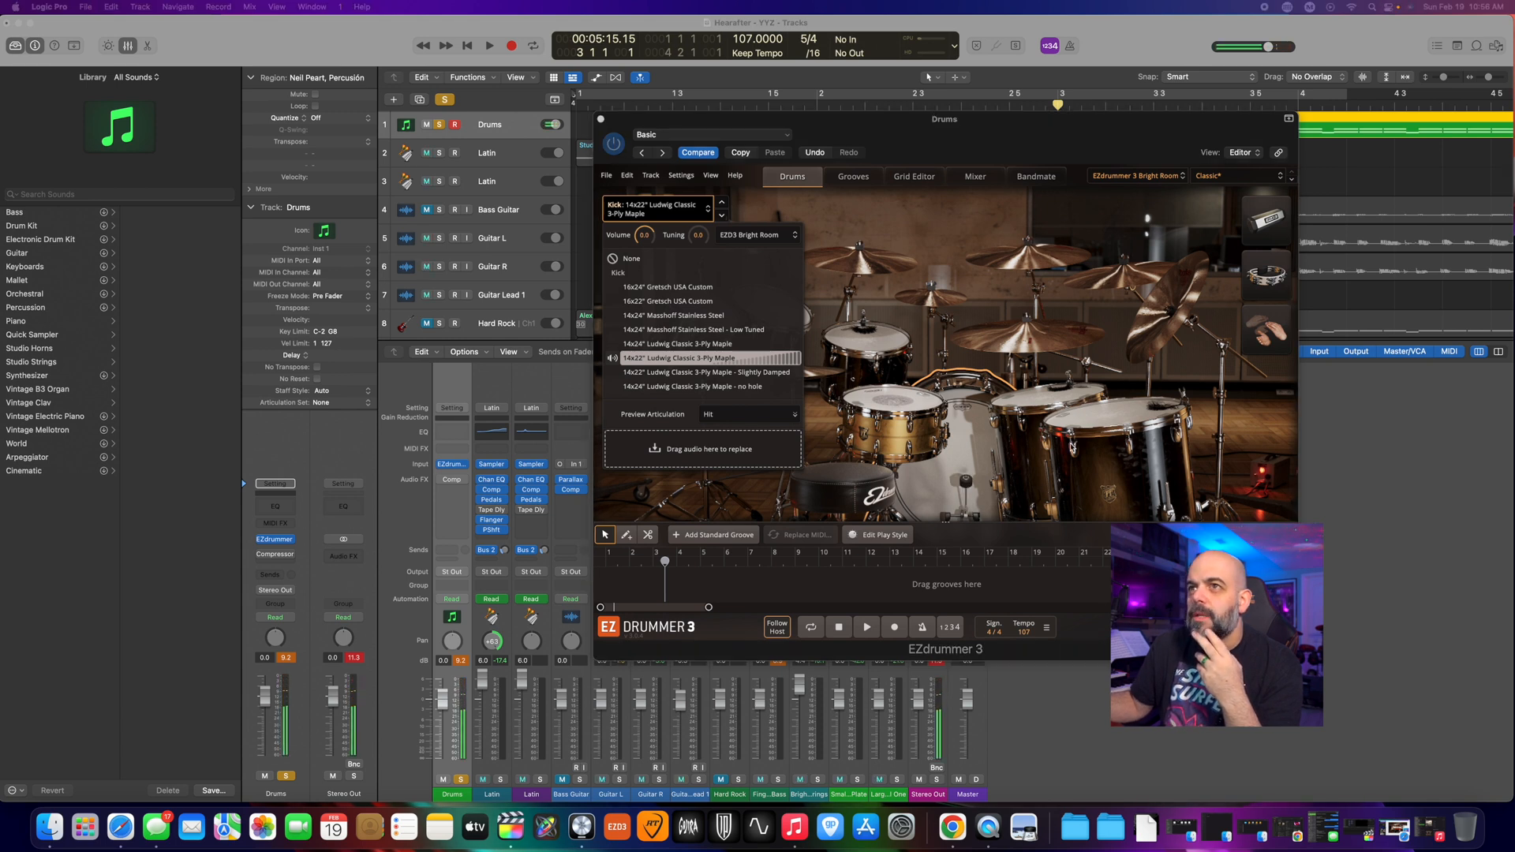
click(967, 476)
click(762, 372)
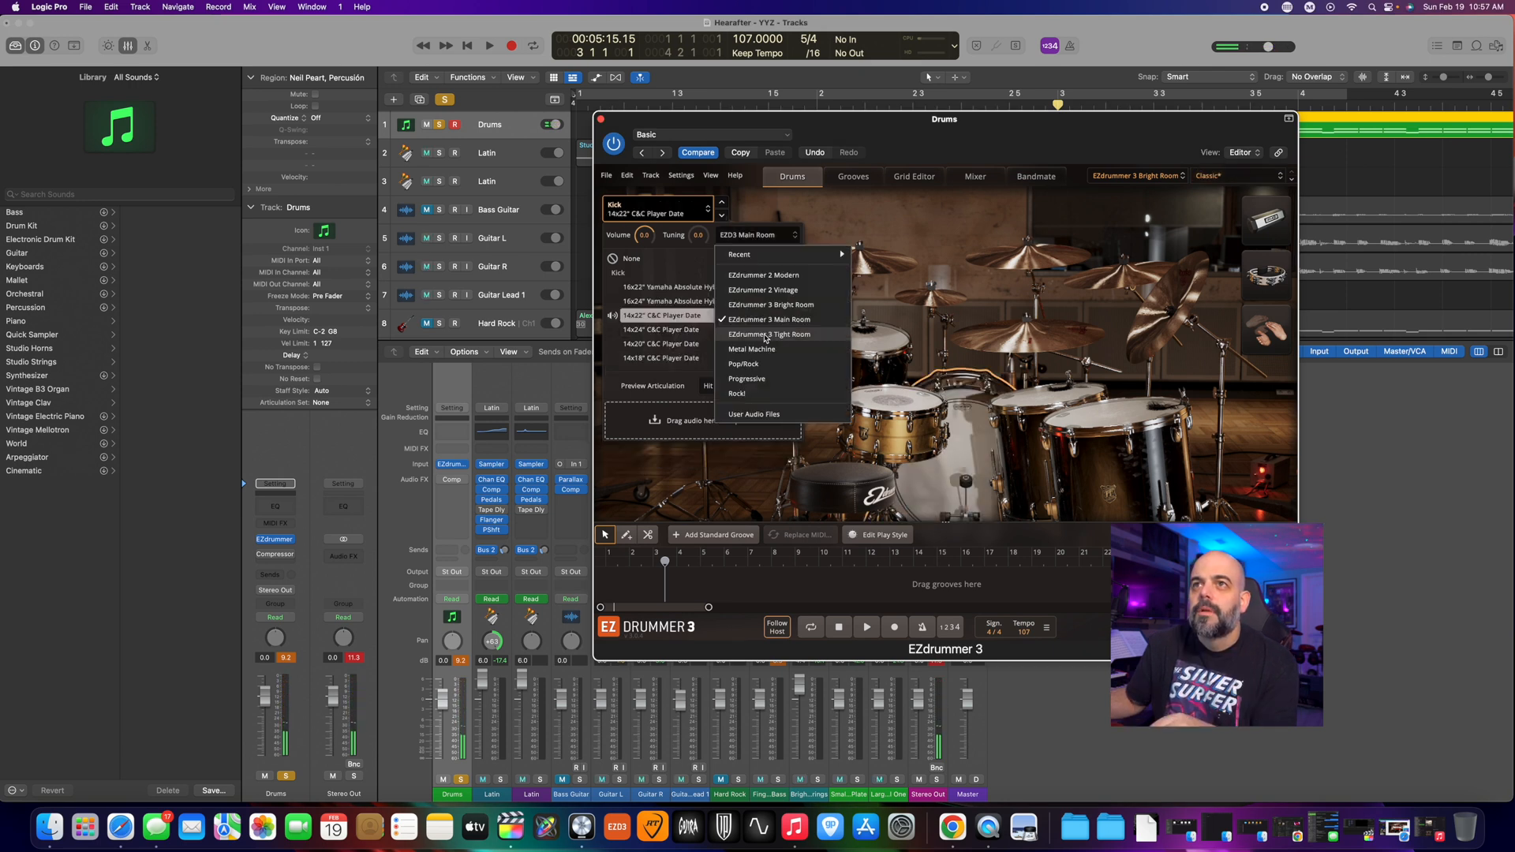
- Set the kick to the 14x24" Premier Resonator from EZdrummer 3 Tight Room, comparing it with the Gretsch USA Custom Round Badge kicks
click(765, 335)
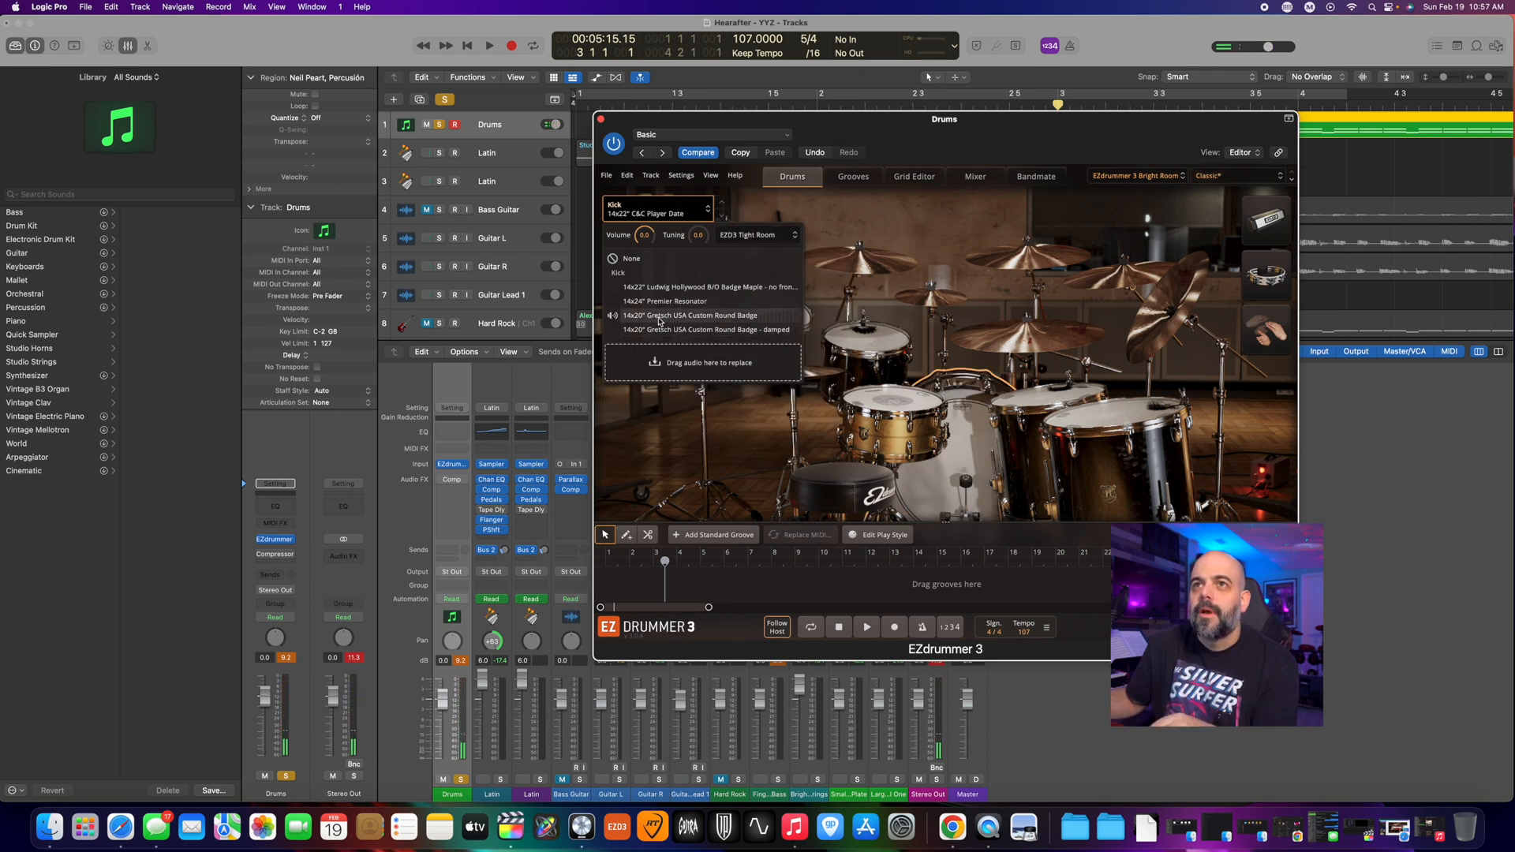
click(681, 305)
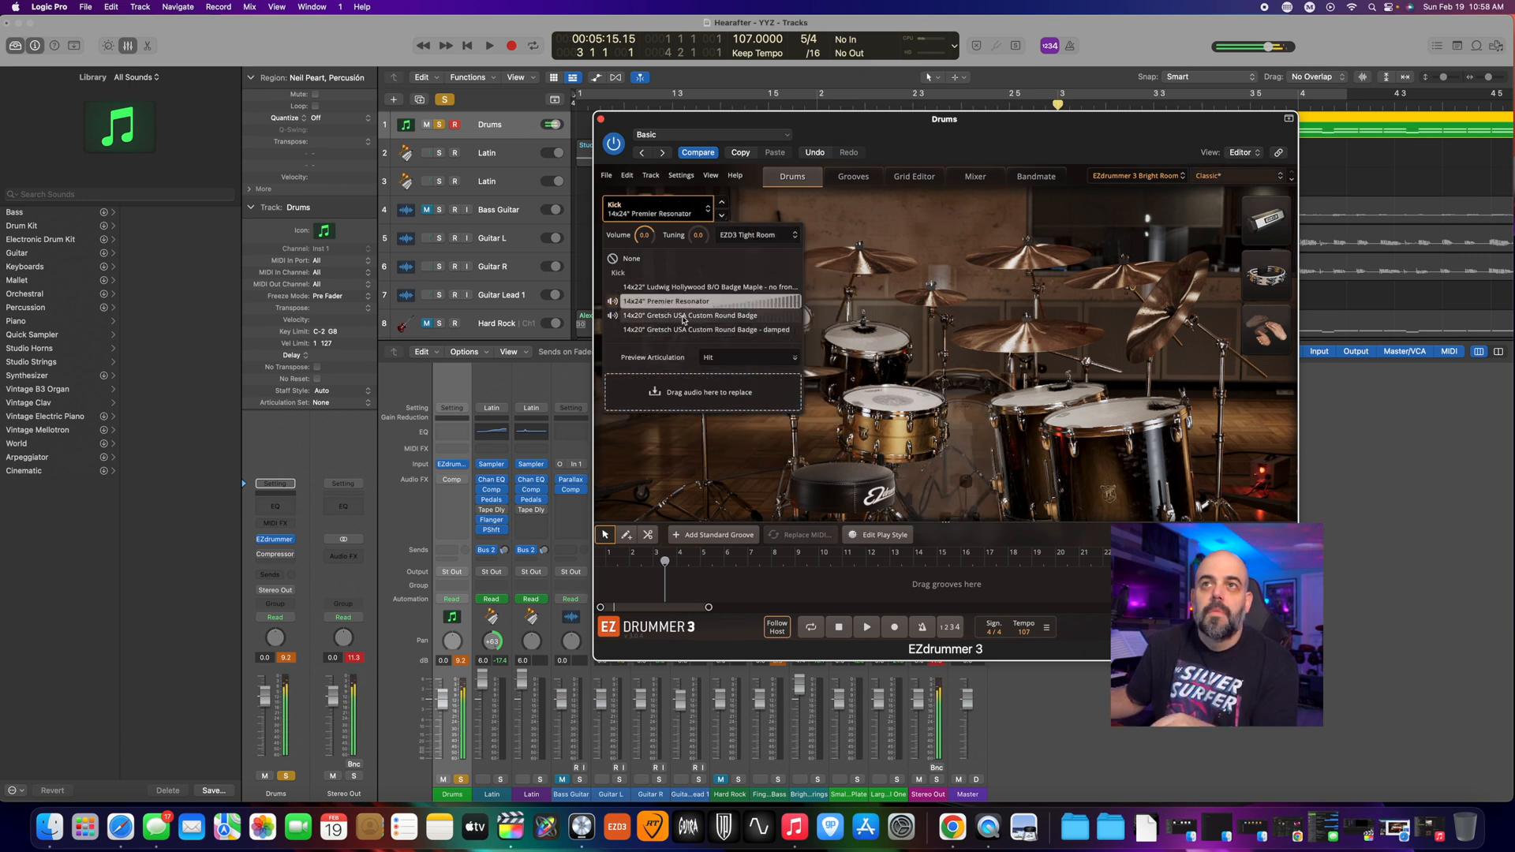
click(685, 317)
click(691, 330)
click(685, 316)
click(677, 301)
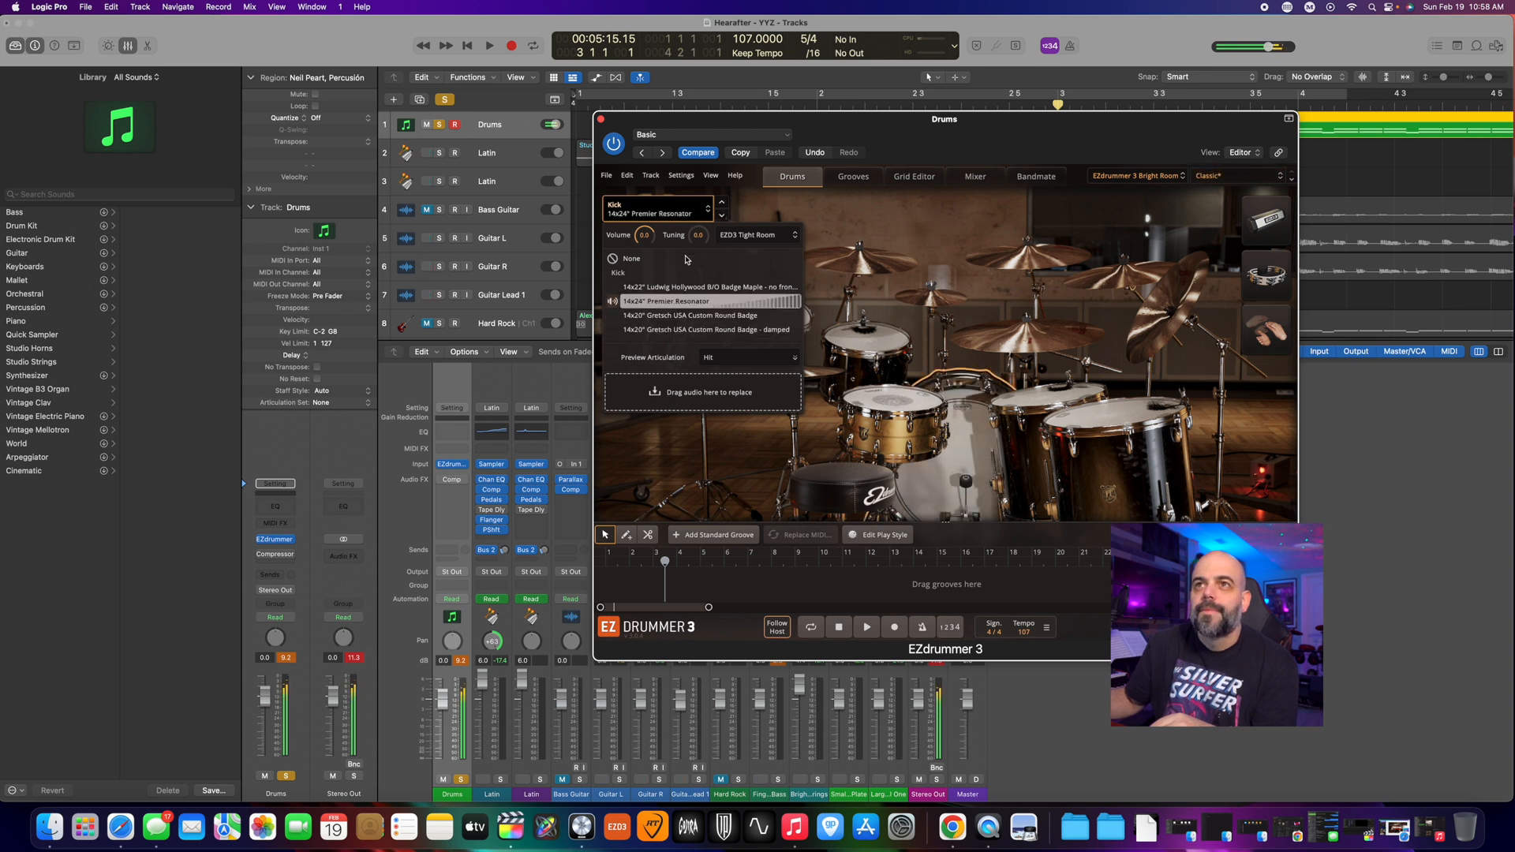
click(745, 236)
click(675, 302)
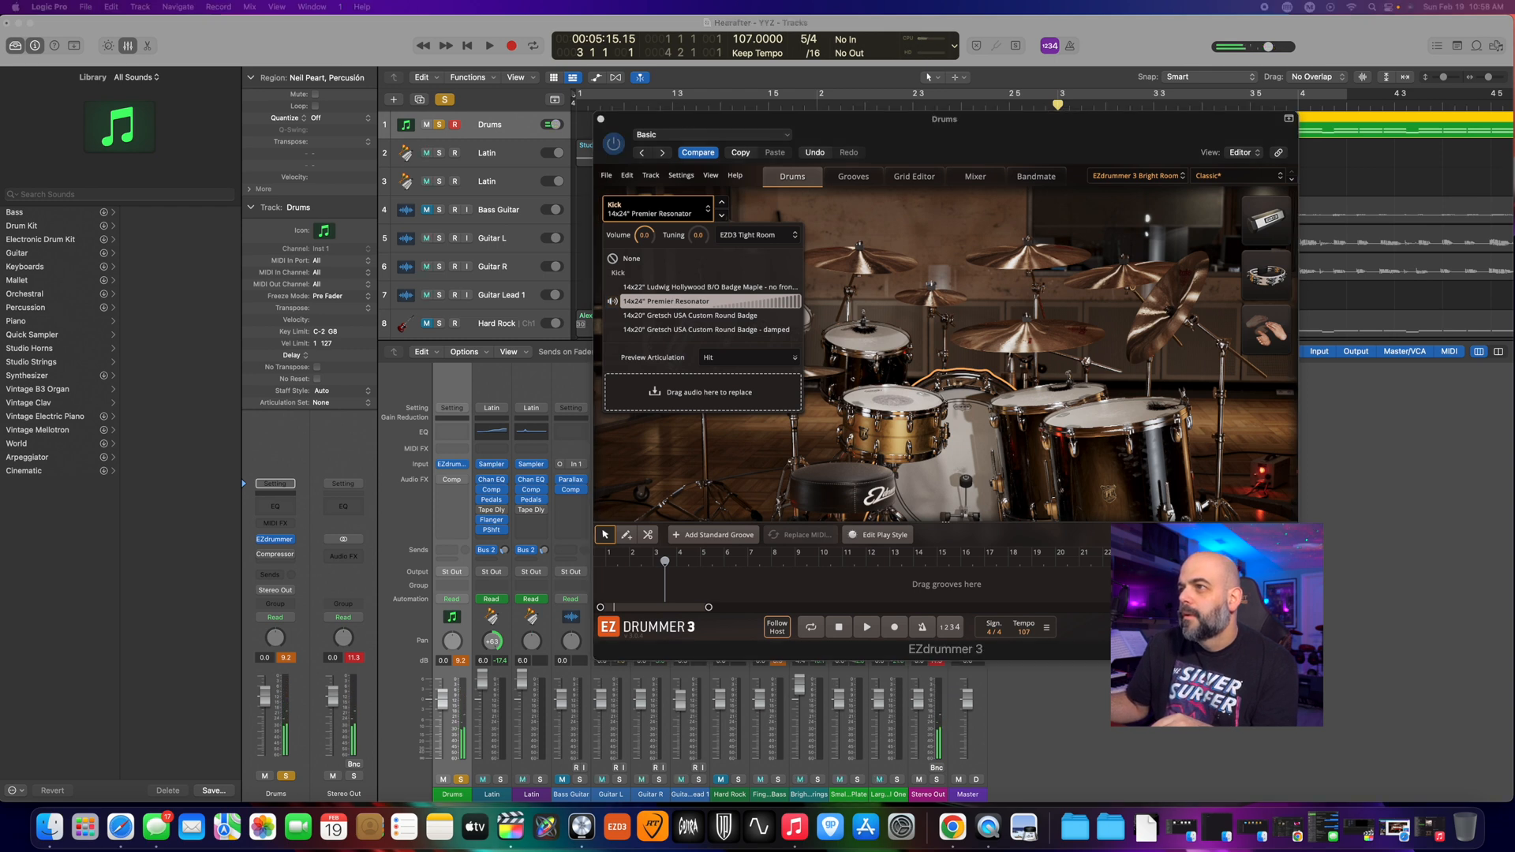
- Audition the Premier Resonator kick with repeated hits to judge its sound
click(969, 464)
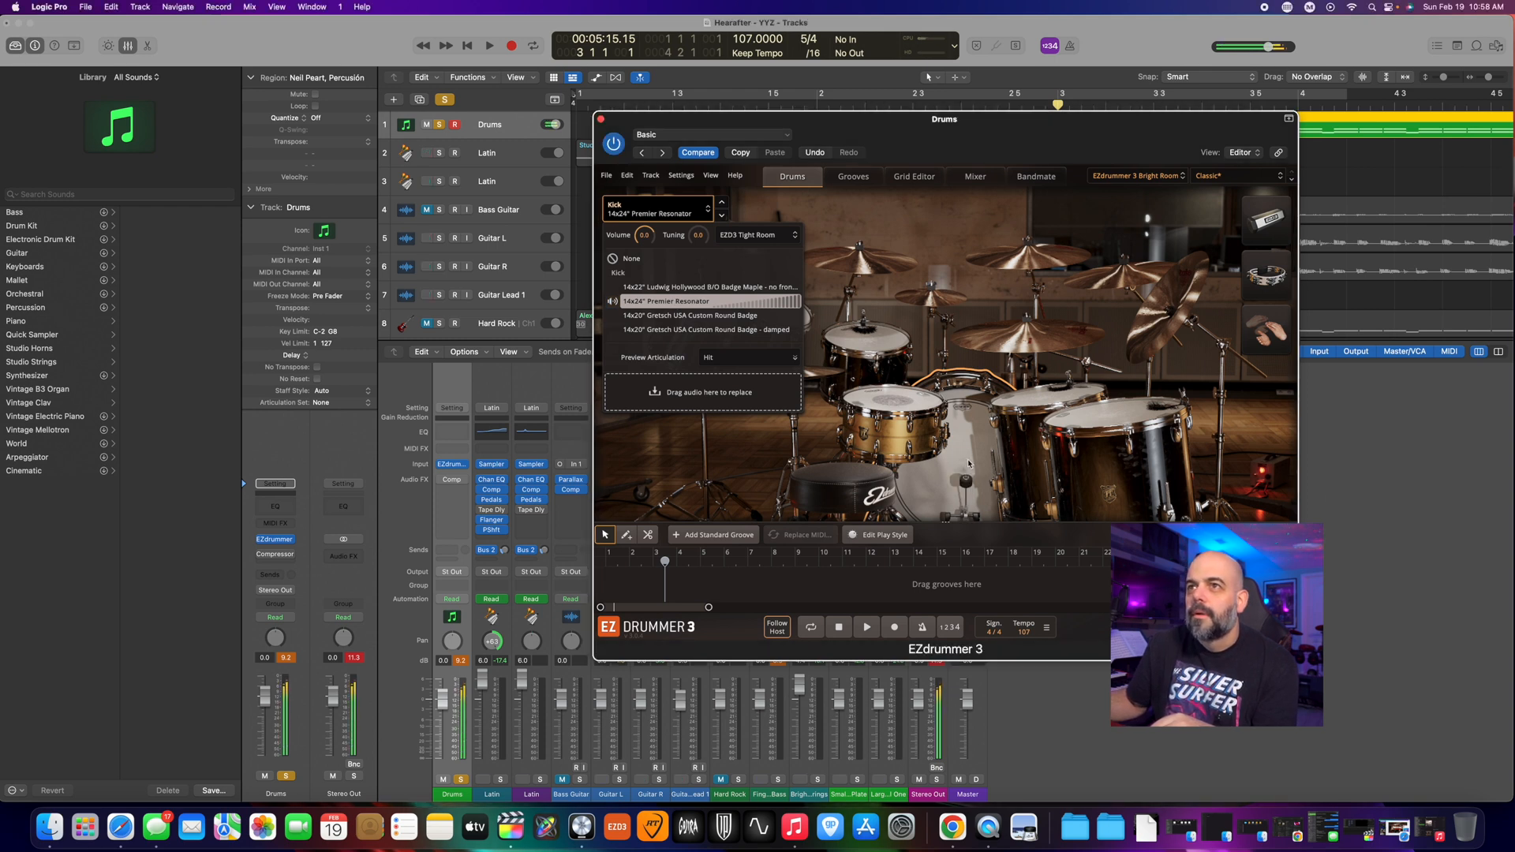
click(966, 464)
click(966, 465)
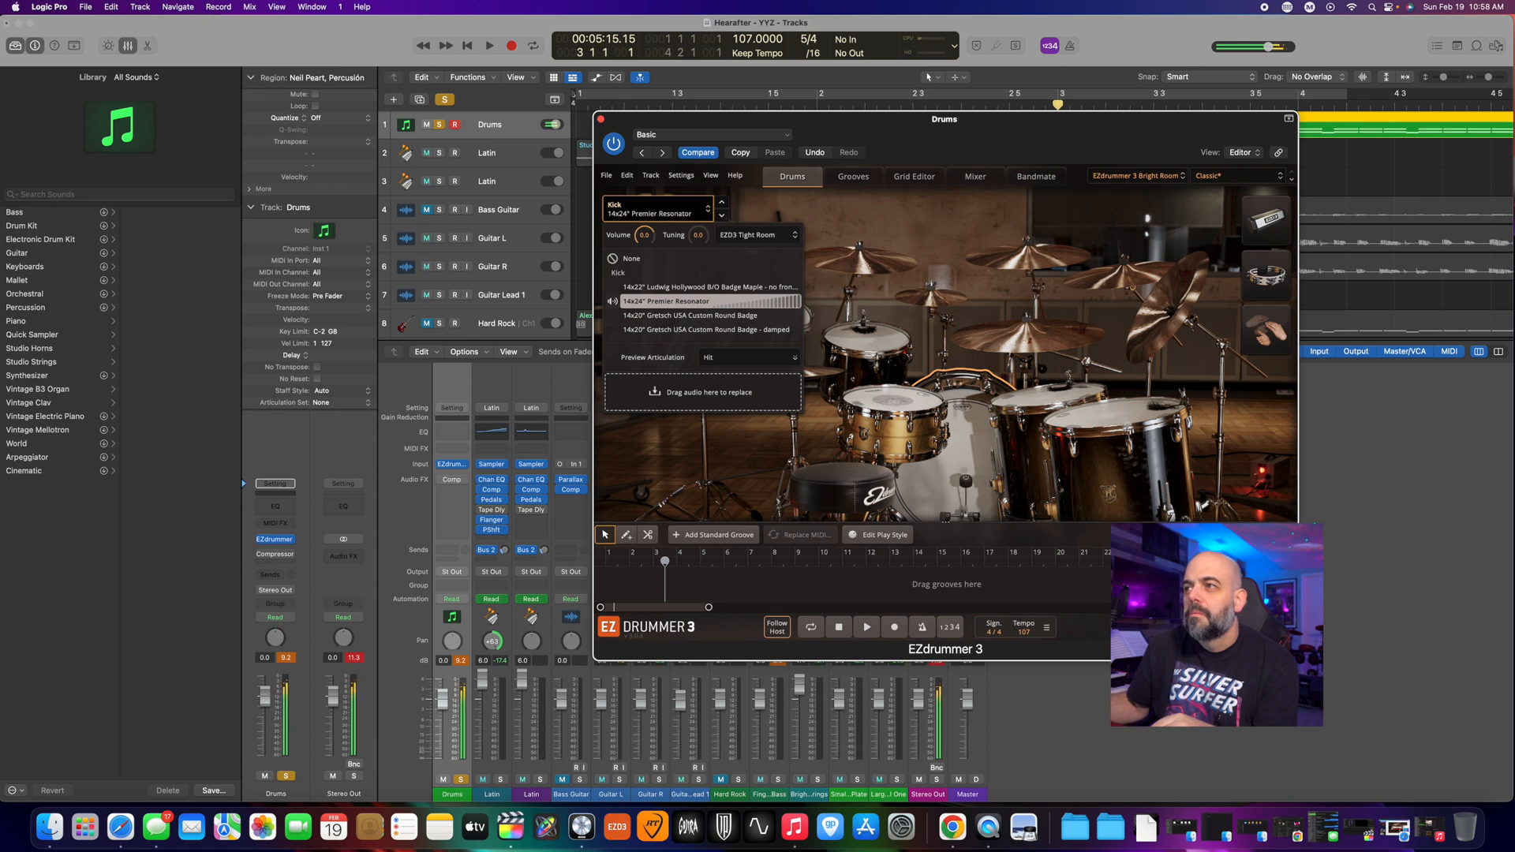
click(966, 464)
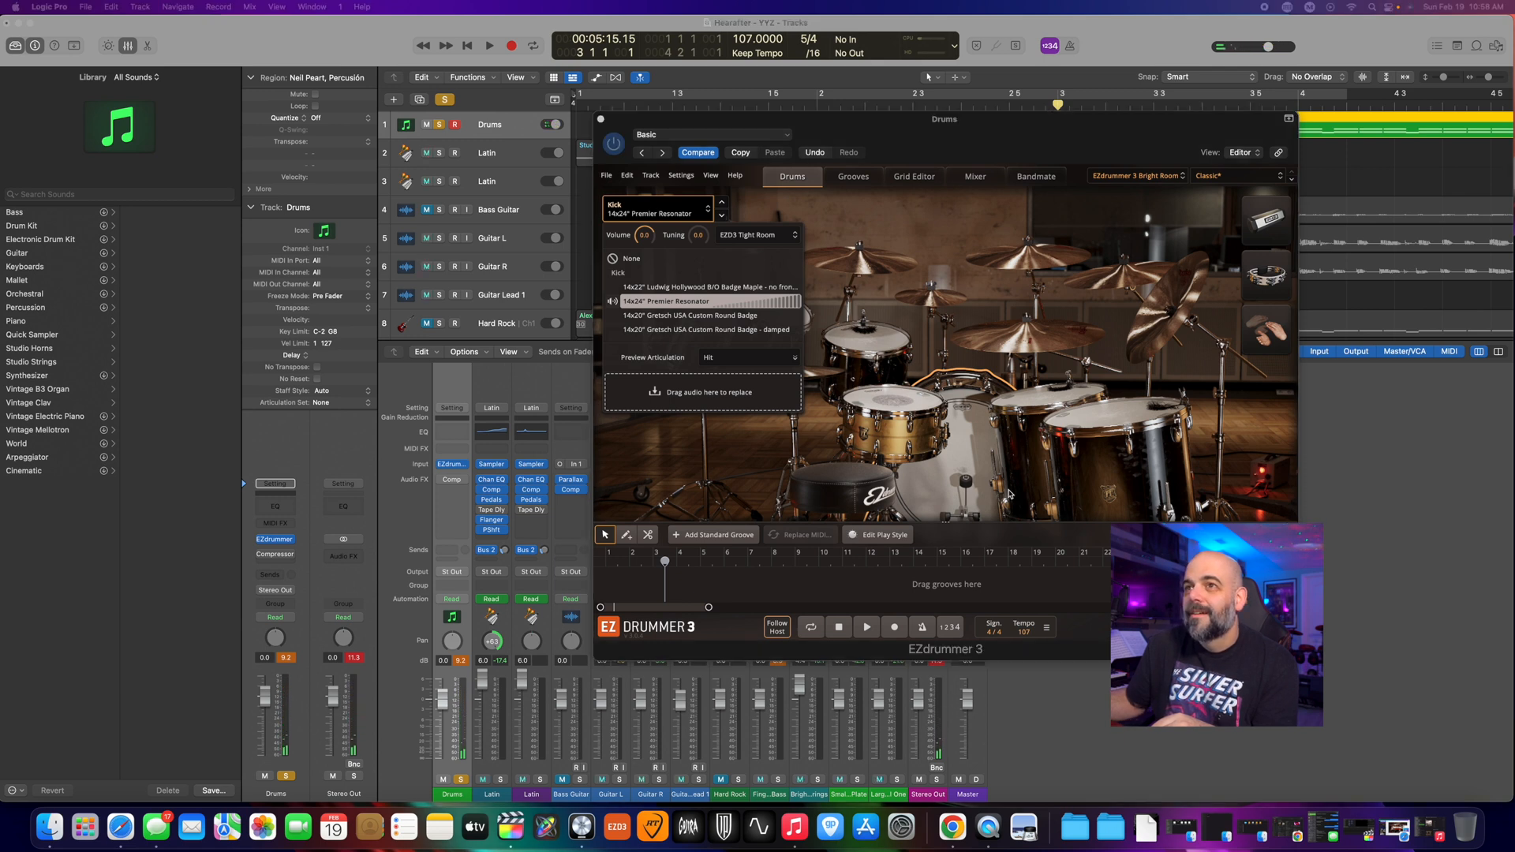
click(965, 480)
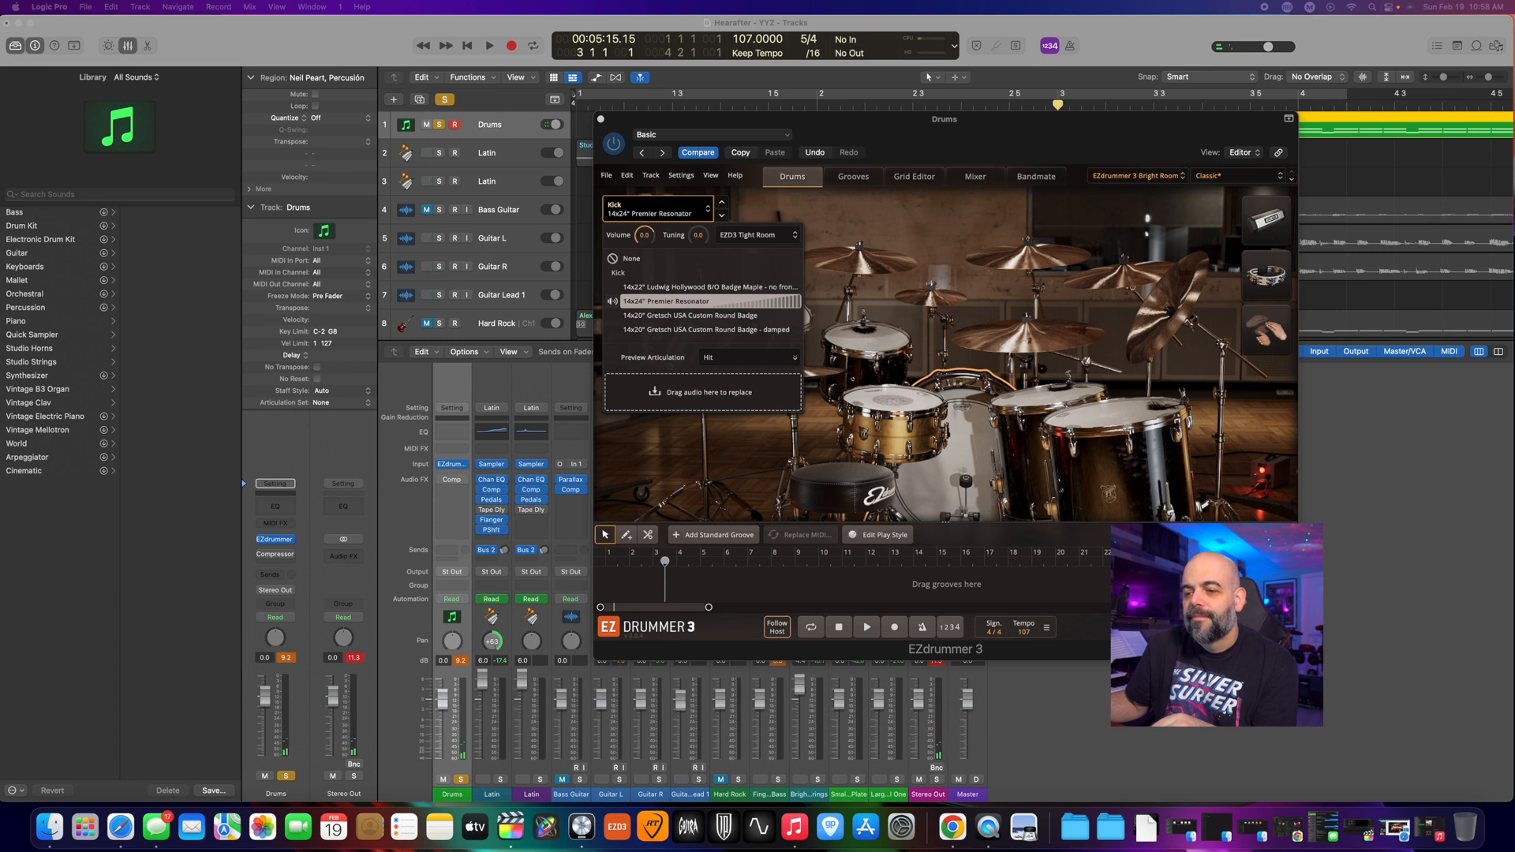
click(961, 475)
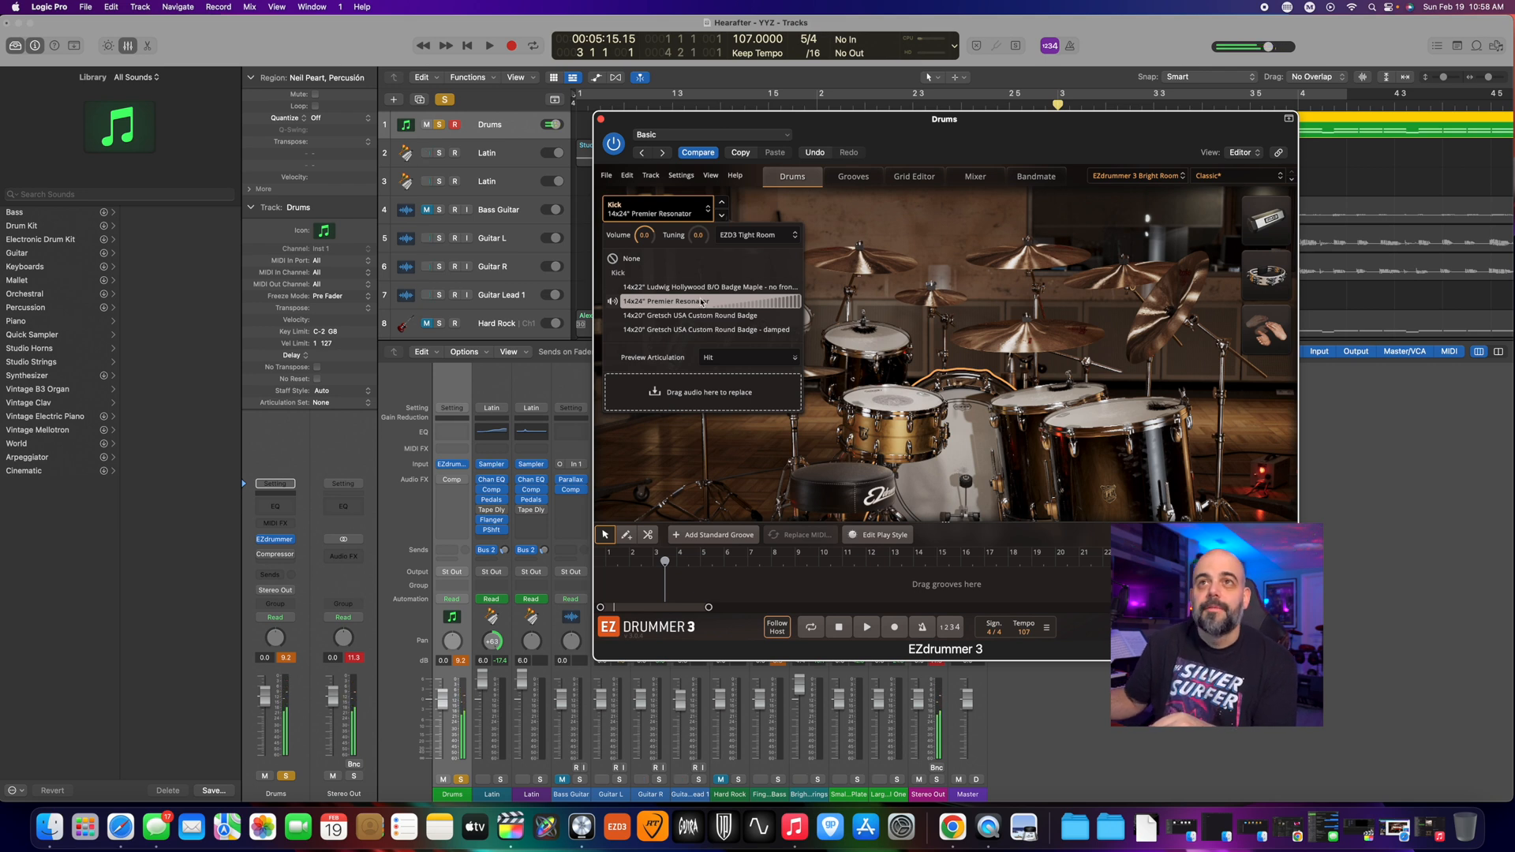
click(971, 483)
click(971, 484)
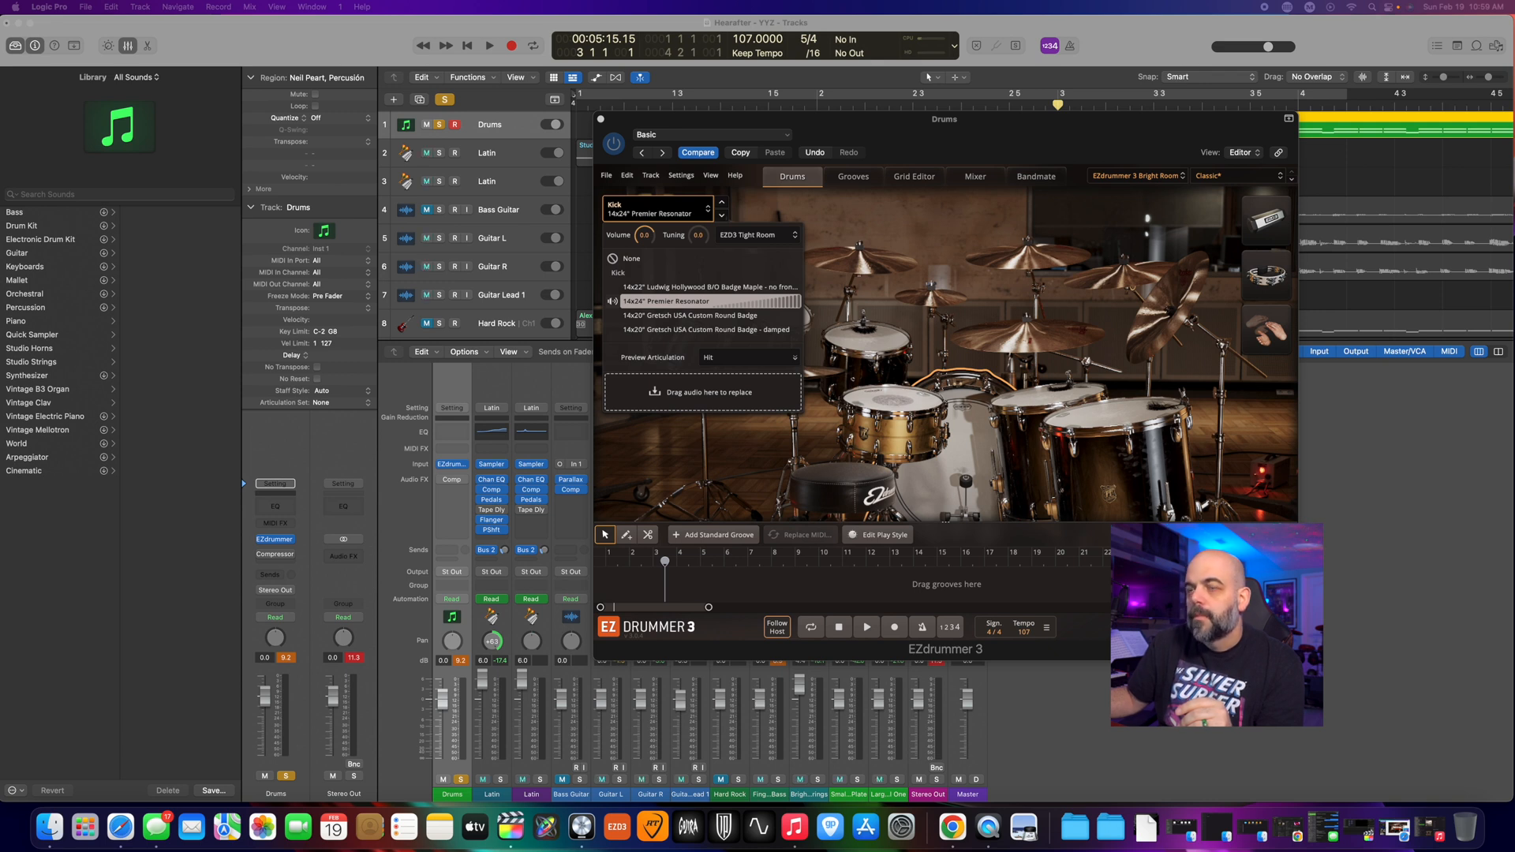
- Compare the Bright Room snares and set the snare to the 5x14" Jeff Ocheltree Carbon Steel
click(894, 401)
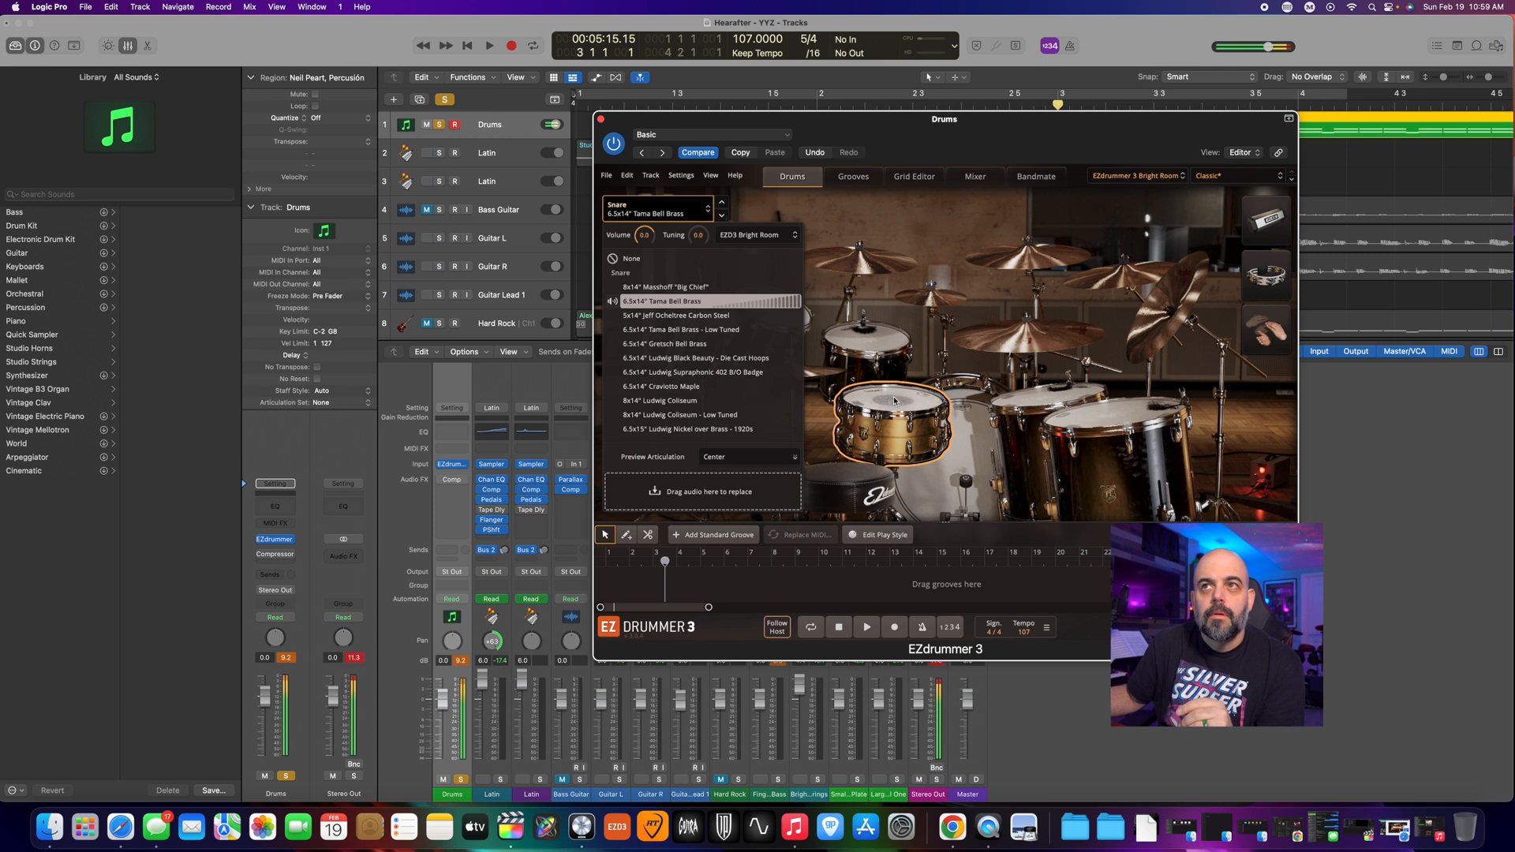
click(684, 330)
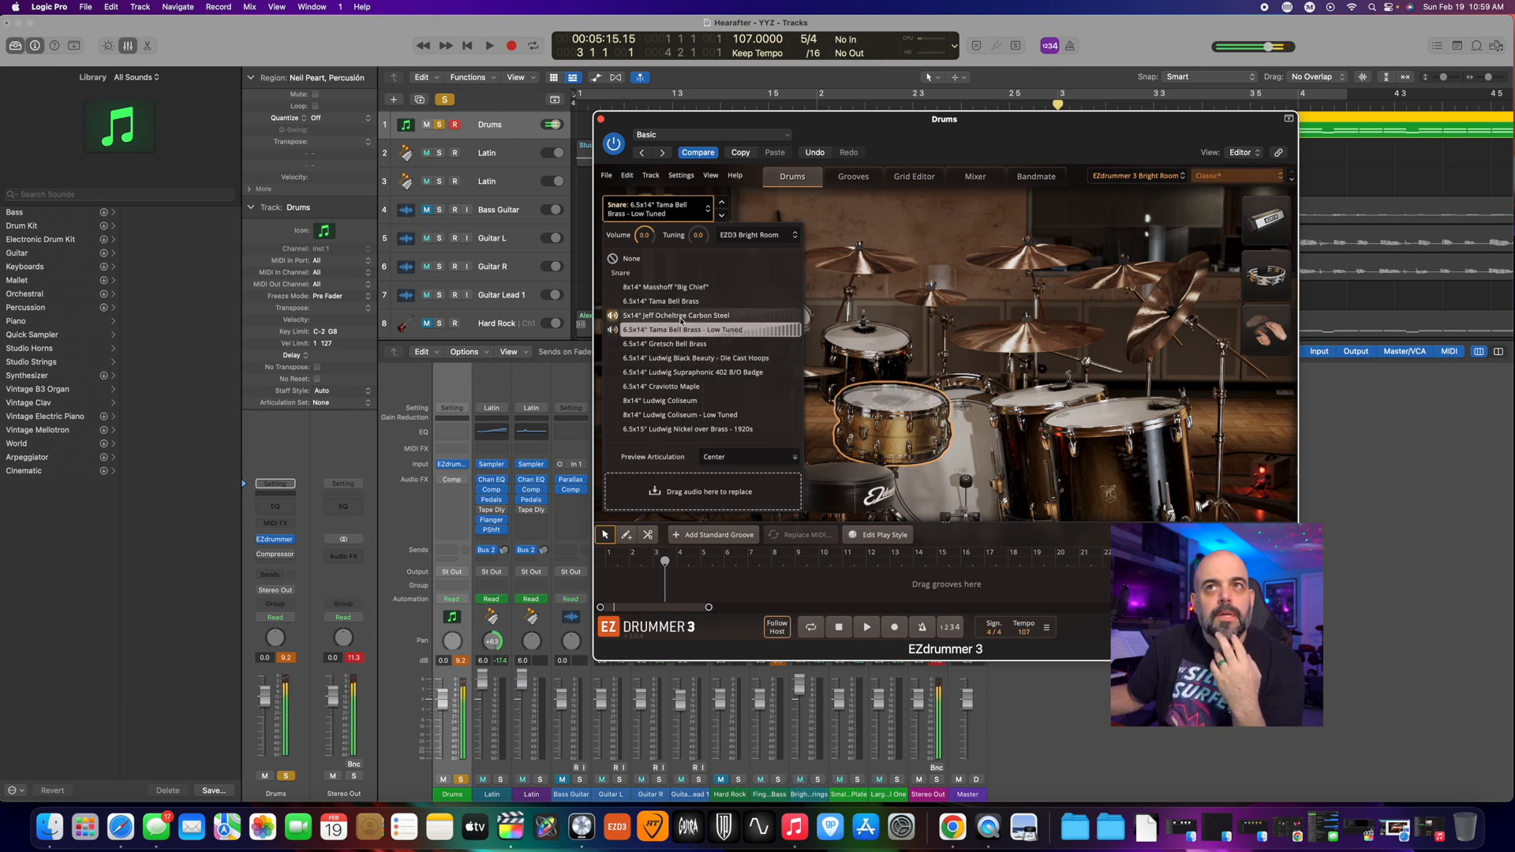
click(682, 386)
click(686, 400)
click(688, 414)
click(693, 431)
click(685, 401)
click(682, 372)
click(687, 345)
click(687, 330)
click(683, 303)
click(682, 288)
click(680, 315)
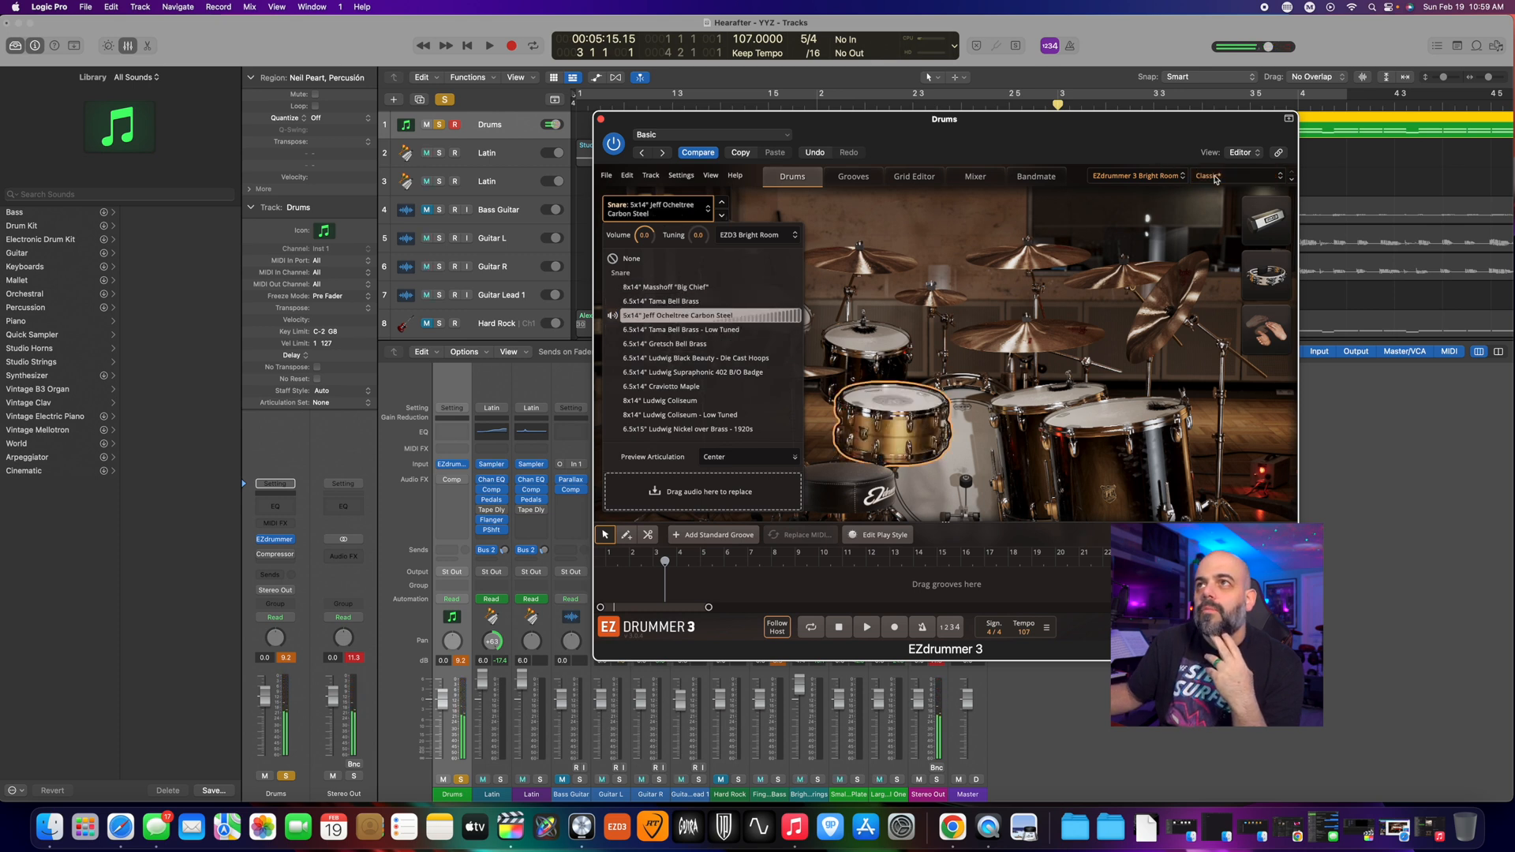
- Check the list of drum sound libraries and reselect EZdrummer 3 Bright Room
click(1141, 176)
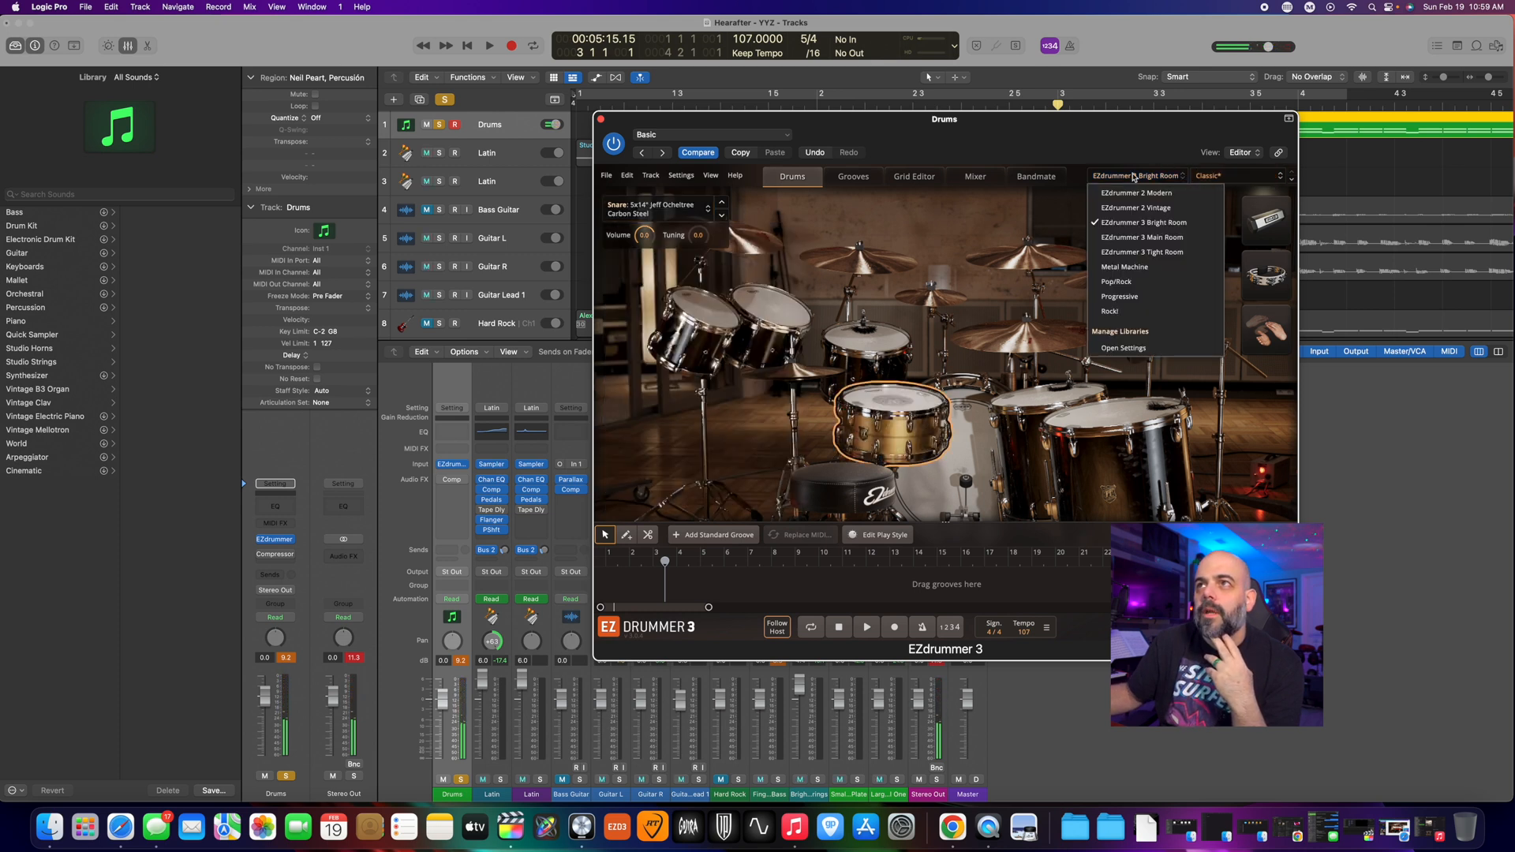
click(1137, 223)
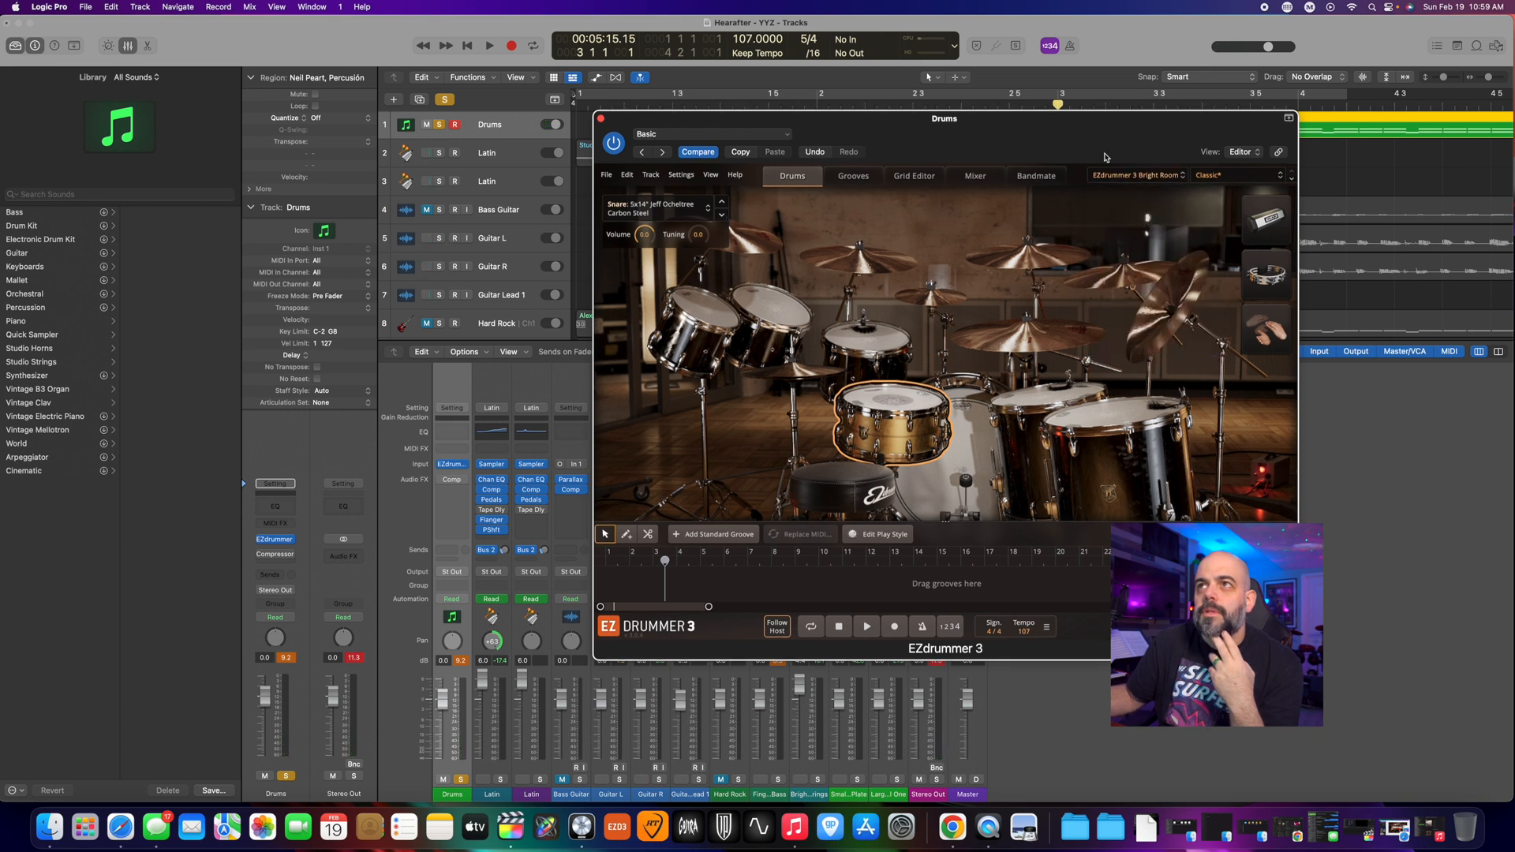
- Audition the kick and step through the EZD3 Bright Room snares to compare them, ending on the 6.5x14" Craviotto Maple
click(970, 471)
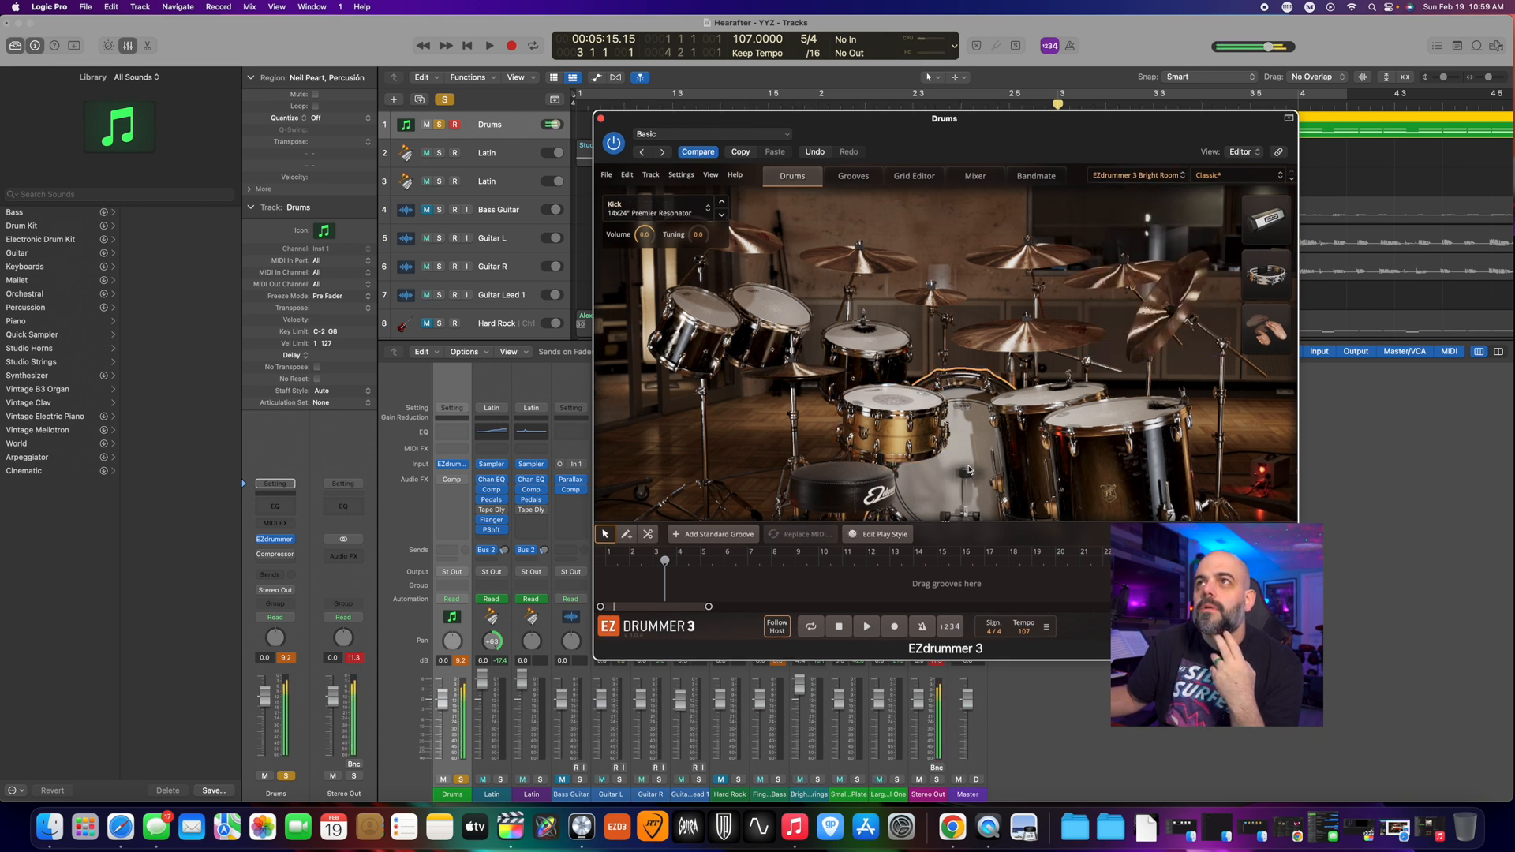
click(888, 412)
click(657, 207)
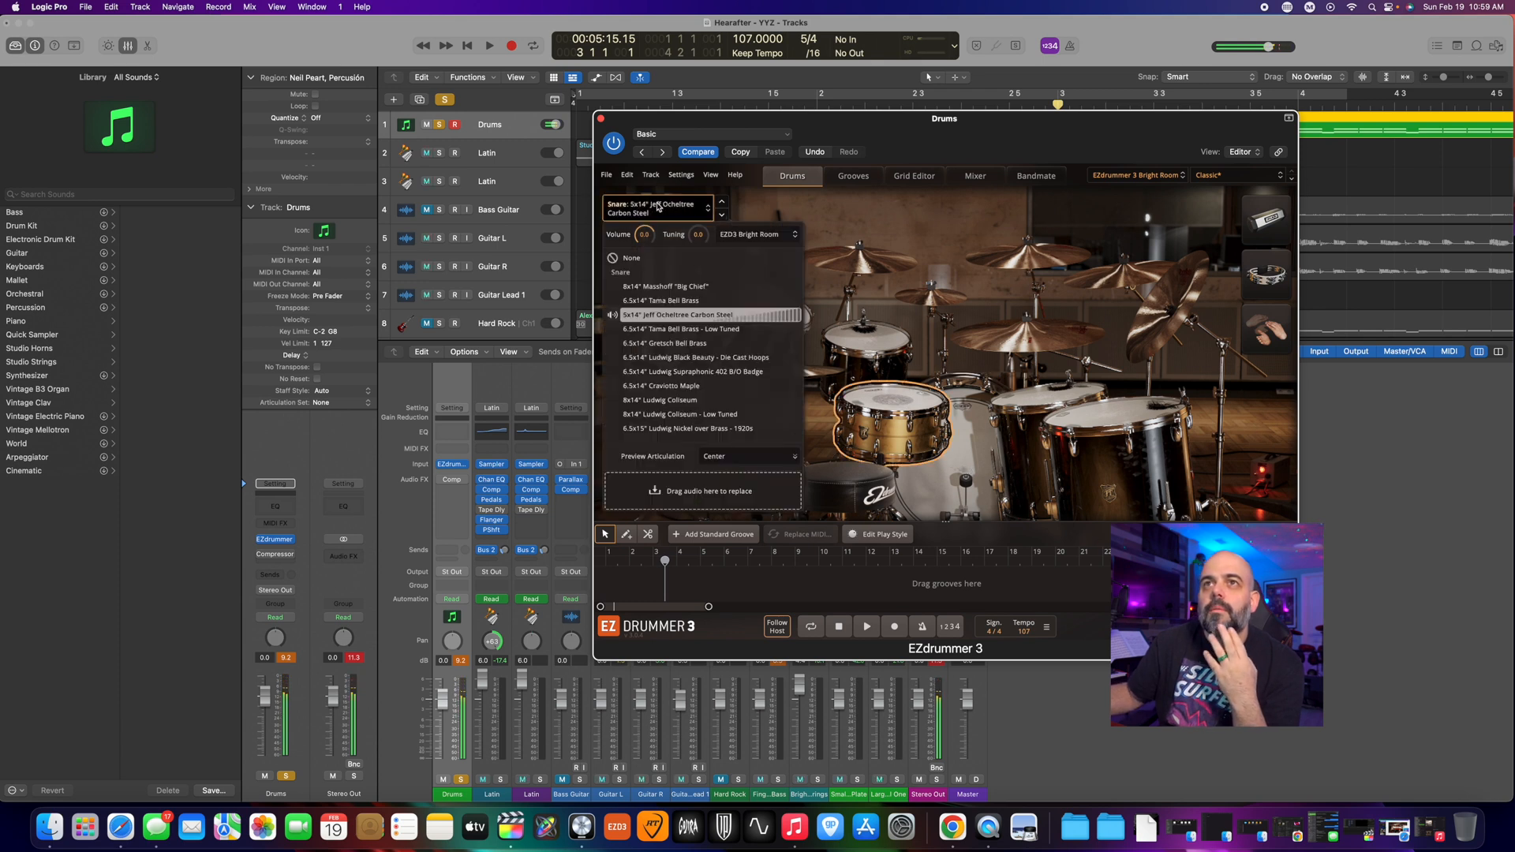
key(Down)
key(Down)
key(Down)
key(Down)
key(Down)
key(Down)
key(Down)
key(Up)
key(Up)
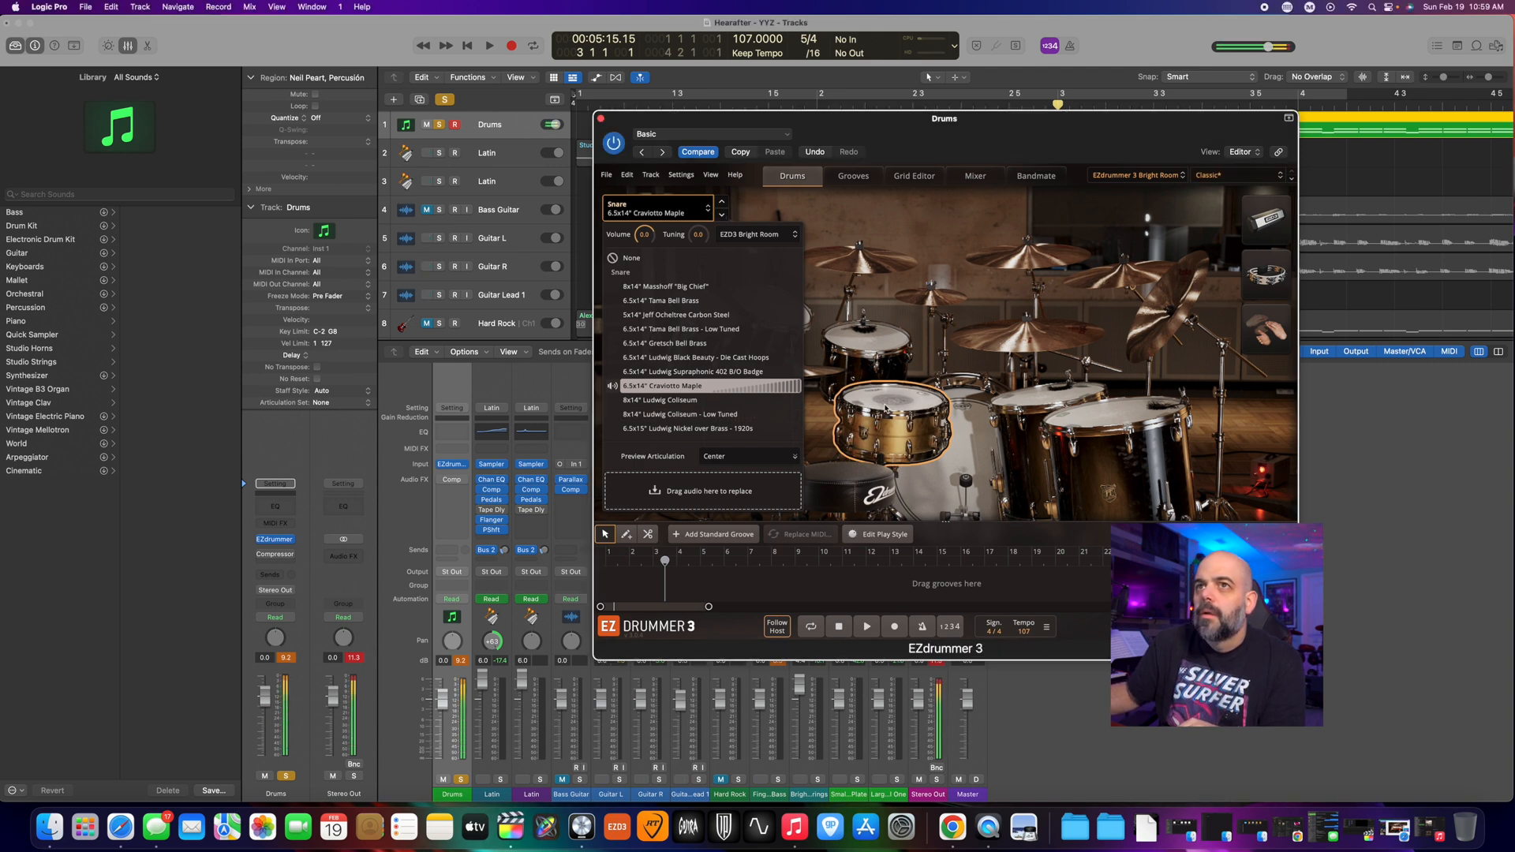
- Compare the Ludwig Supraphonic and Black Beauty snares and set the snare to the 6.5x14" Gretsch Bell Brass
click(695, 372)
click(696, 357)
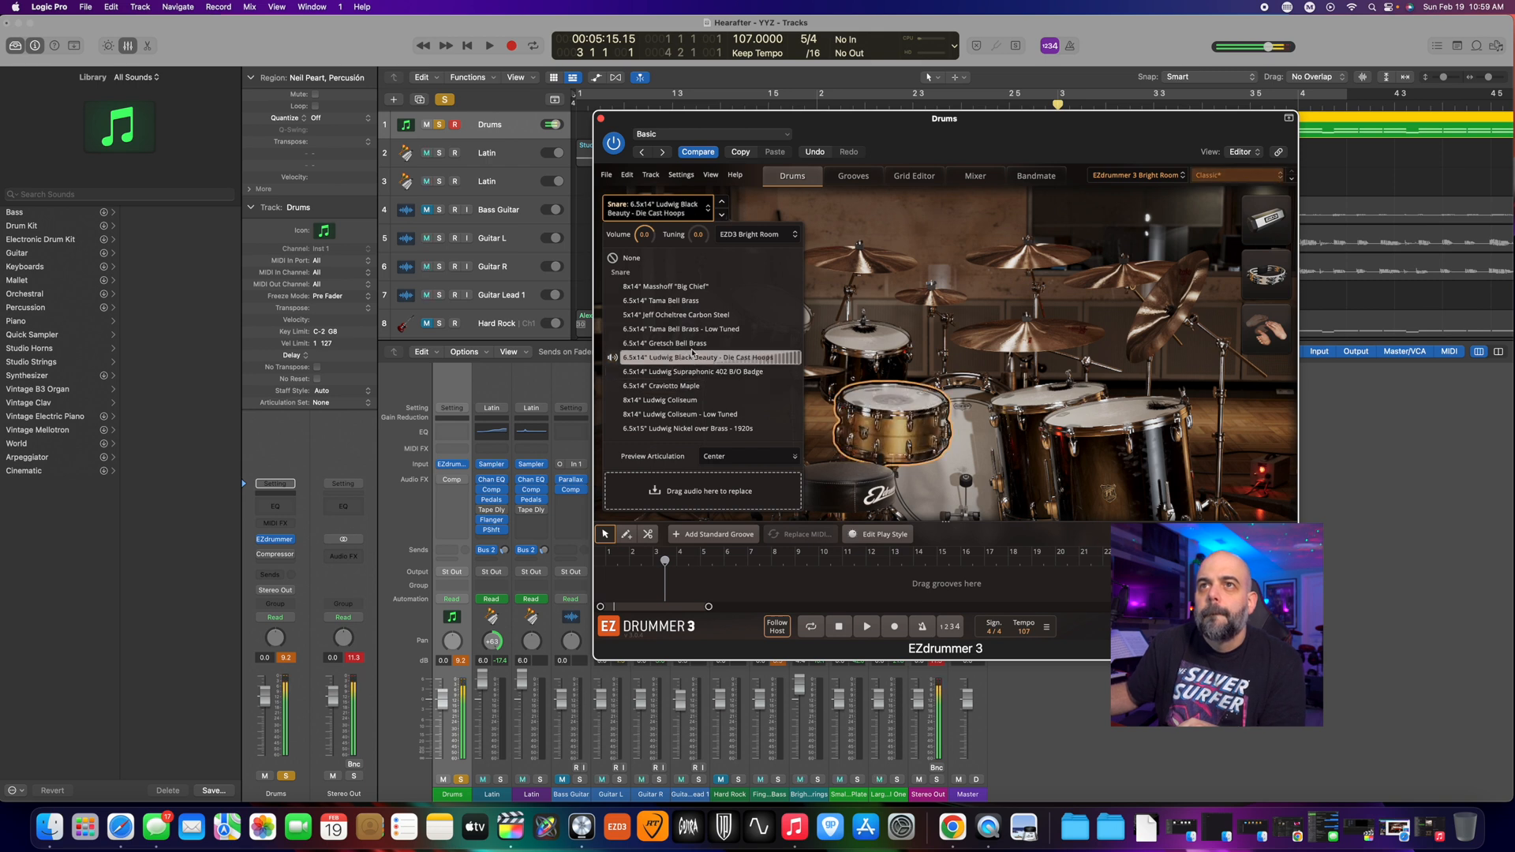
click(687, 343)
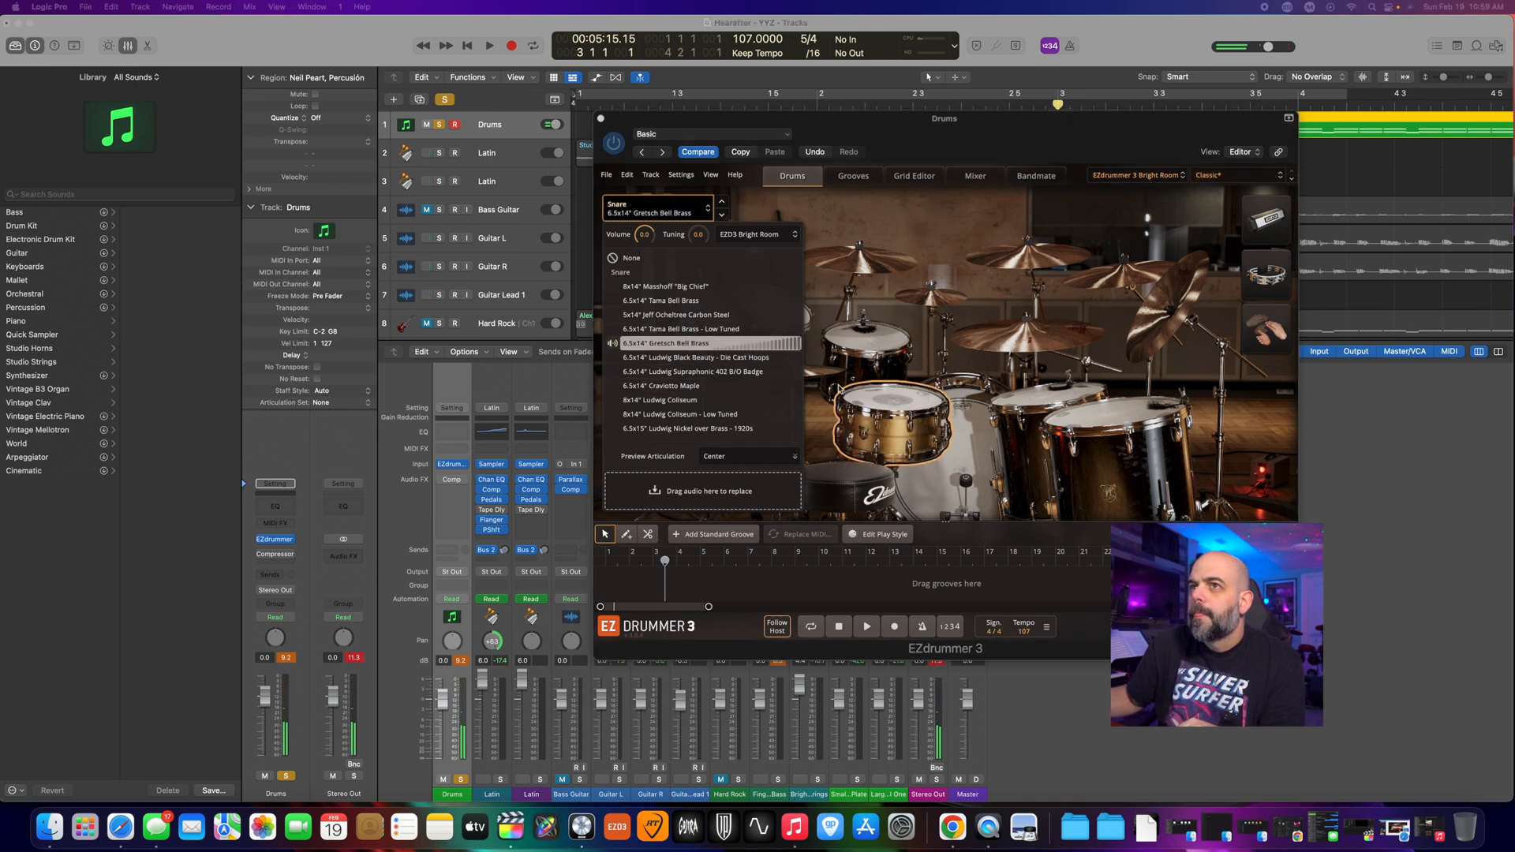
- Audition the Gretsch Bell Brass snare with repeated hits, checking it against the kick
click(895, 402)
click(894, 403)
click(895, 403)
click(894, 403)
click(894, 402)
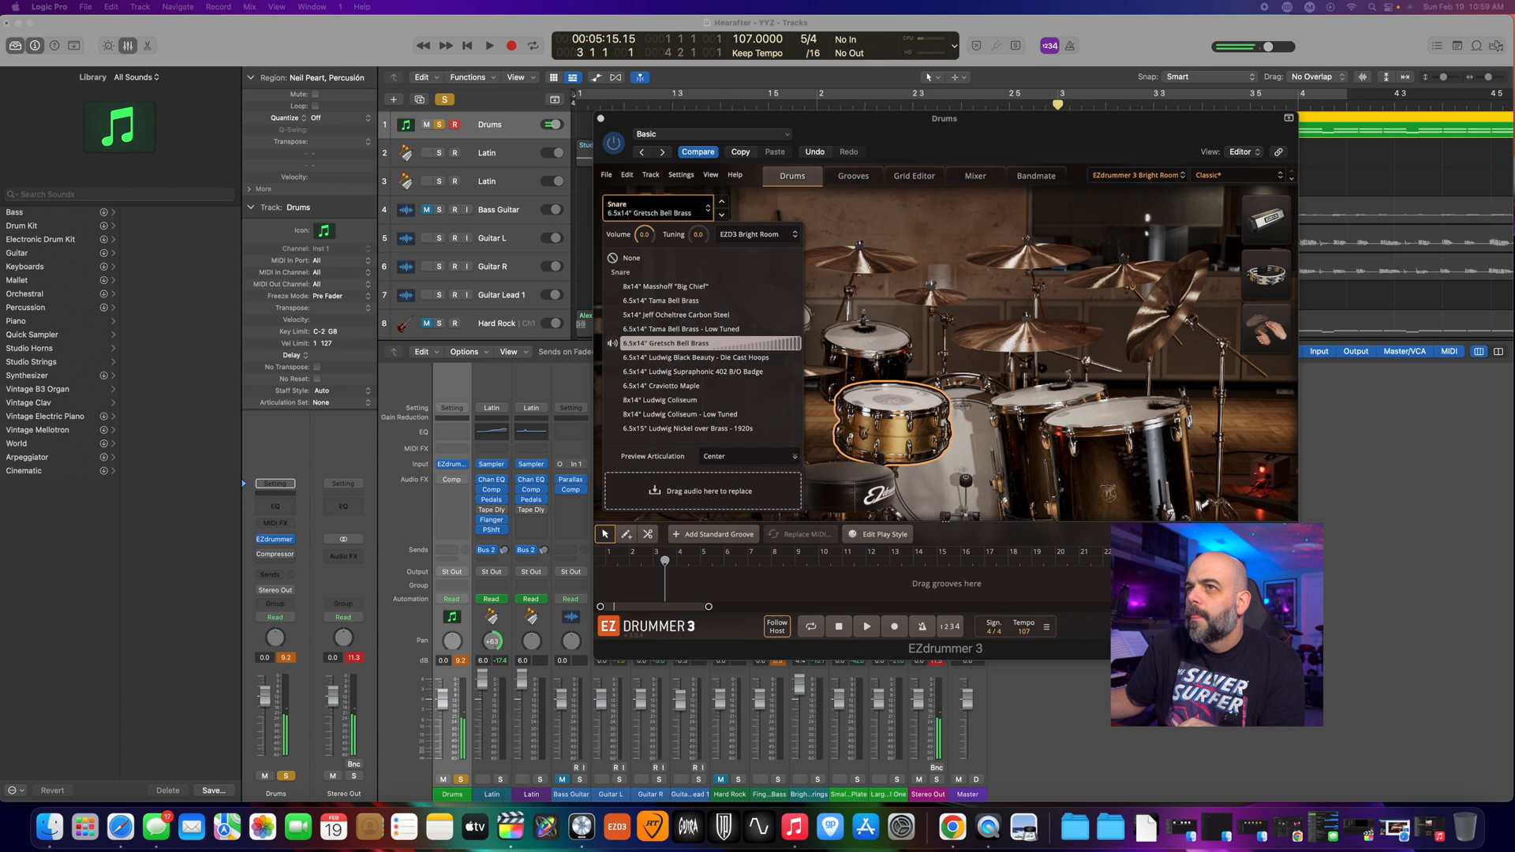
click(957, 450)
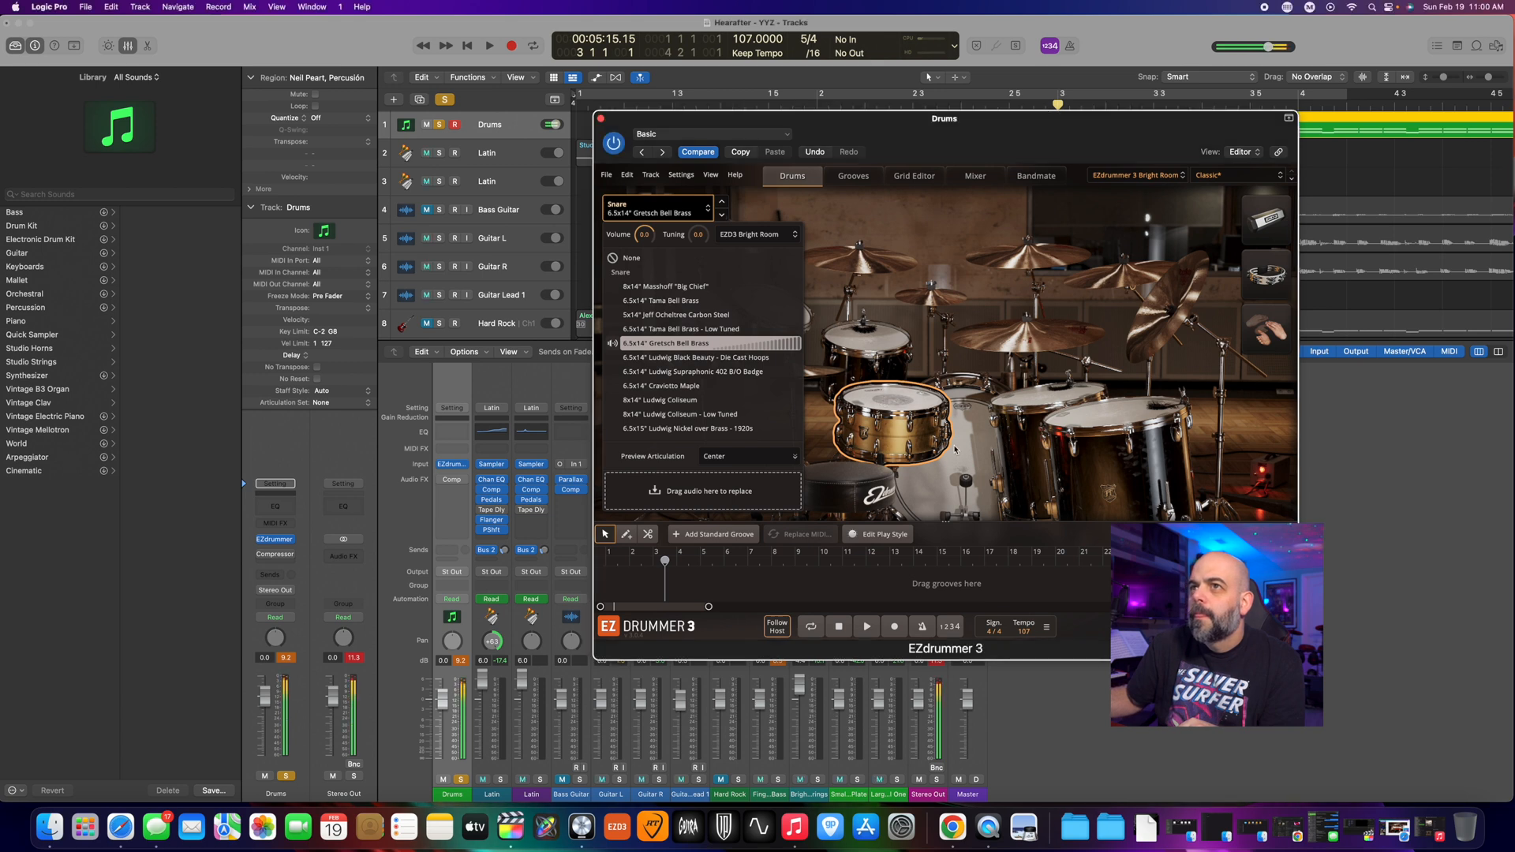
click(904, 408)
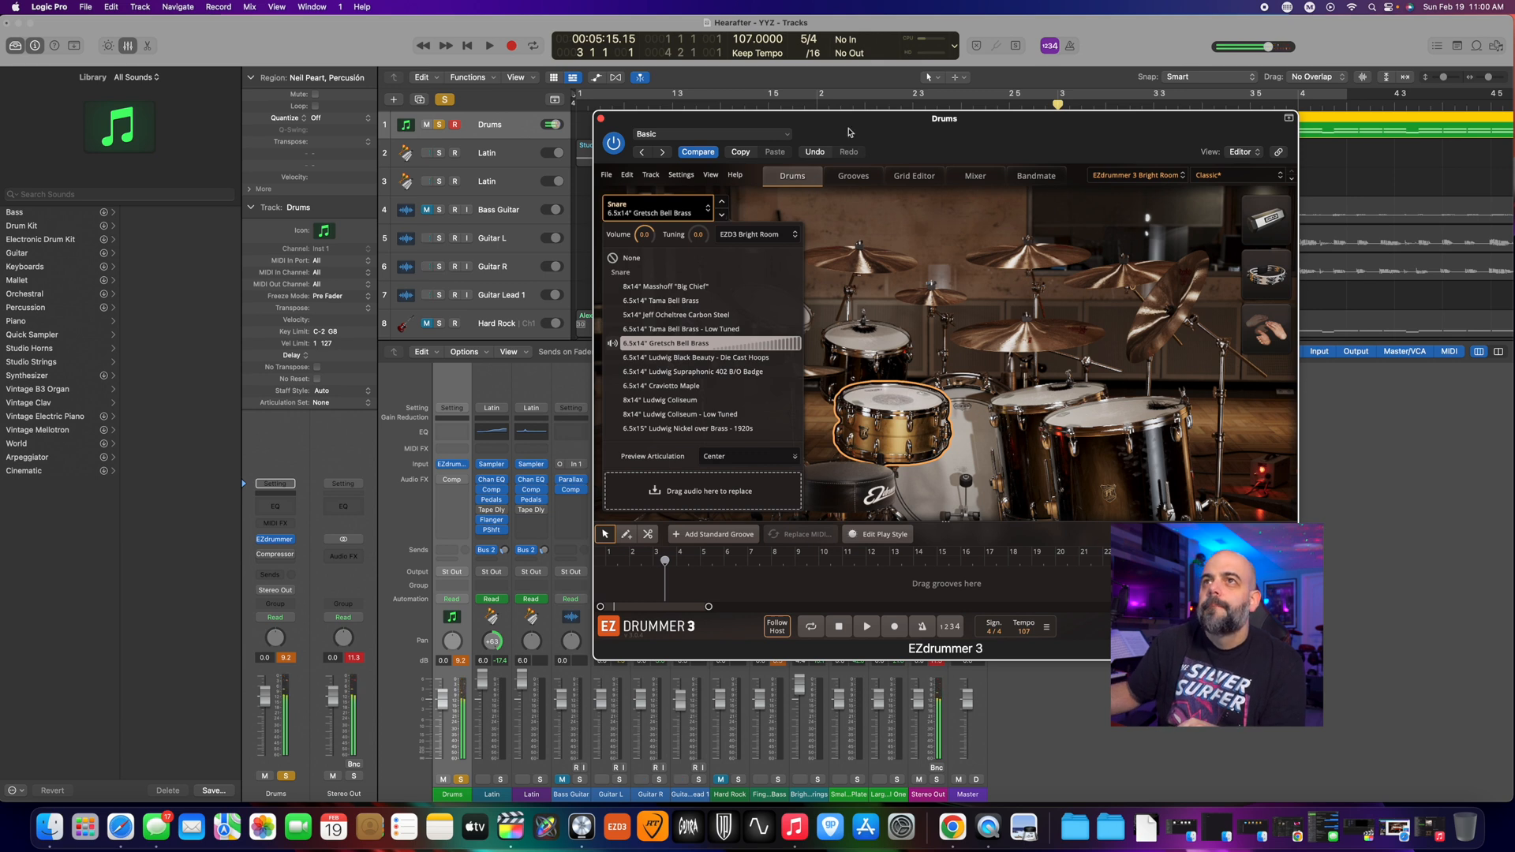
- Move the plug-in window aside and compare the Tama, Ocheltree and Masshoff snares, reselecting the 6.5x14" Gretsch Bell Brass
drag(849, 133, 588, 110)
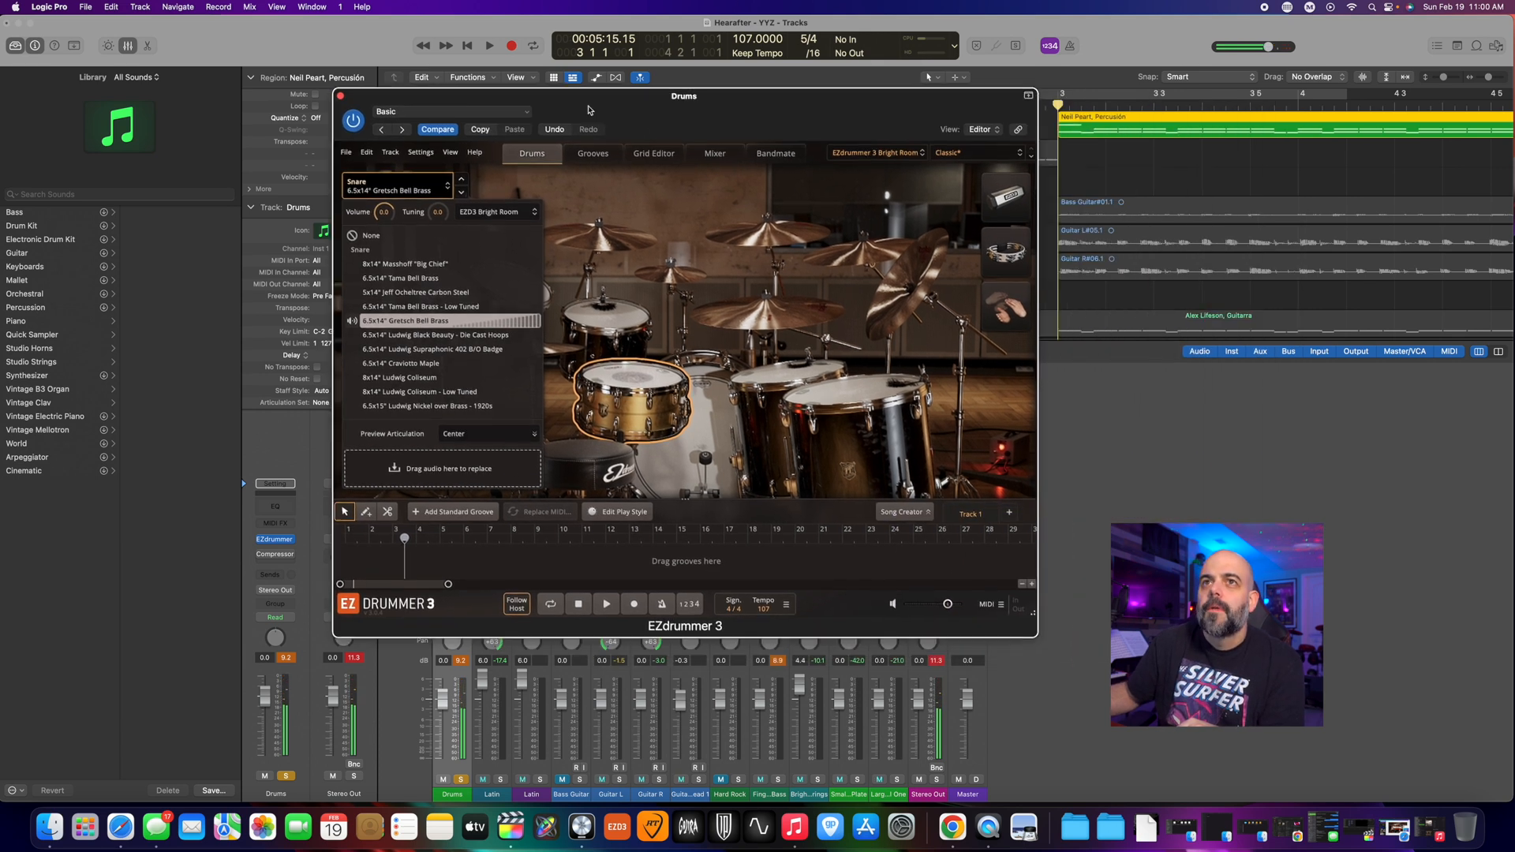
click(427, 307)
click(425, 293)
click(422, 278)
click(419, 269)
click(419, 278)
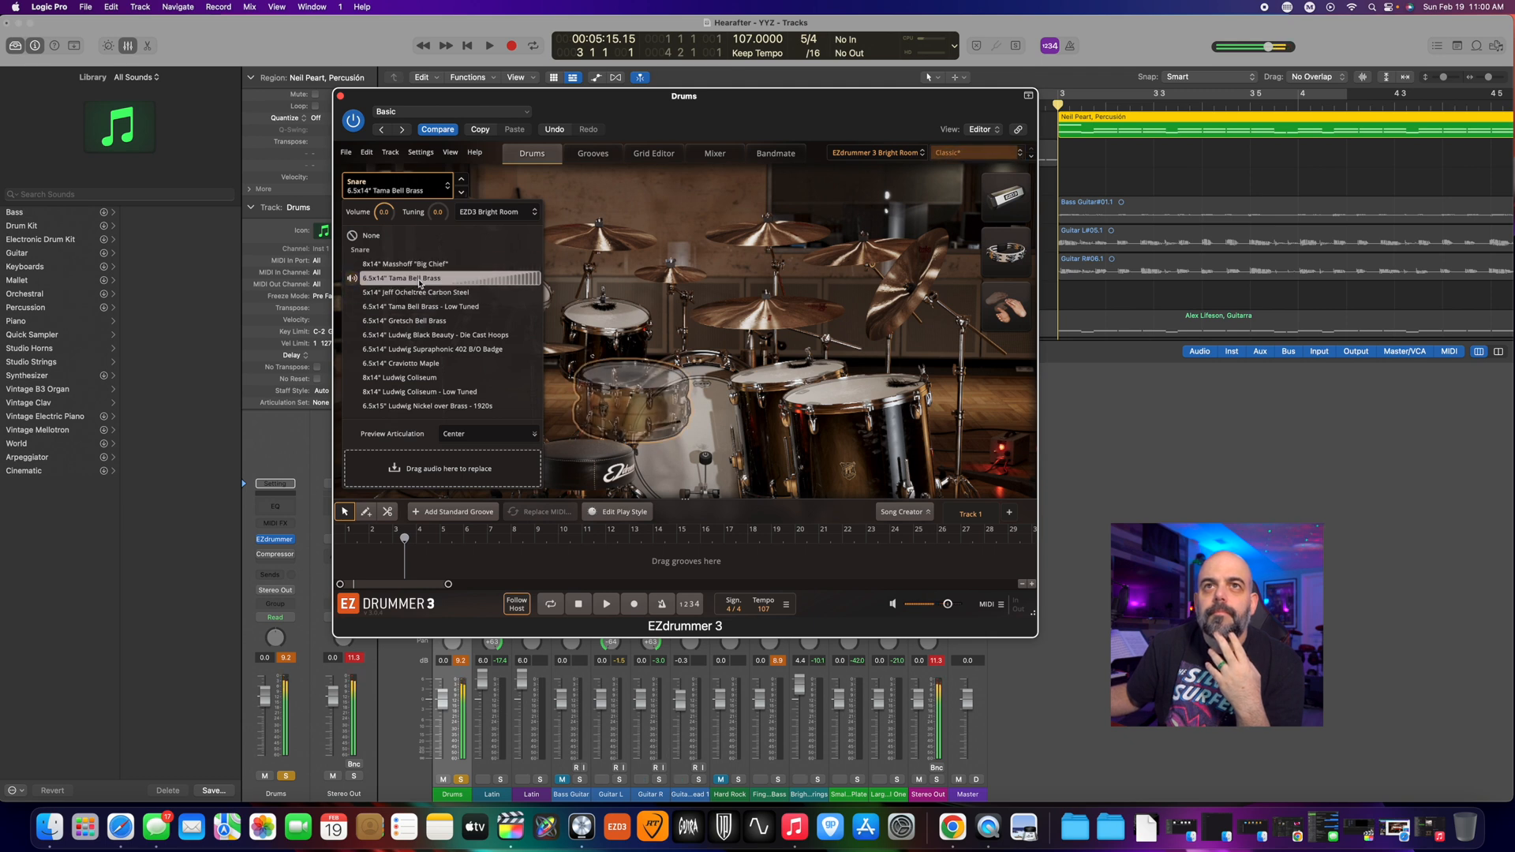
click(413, 321)
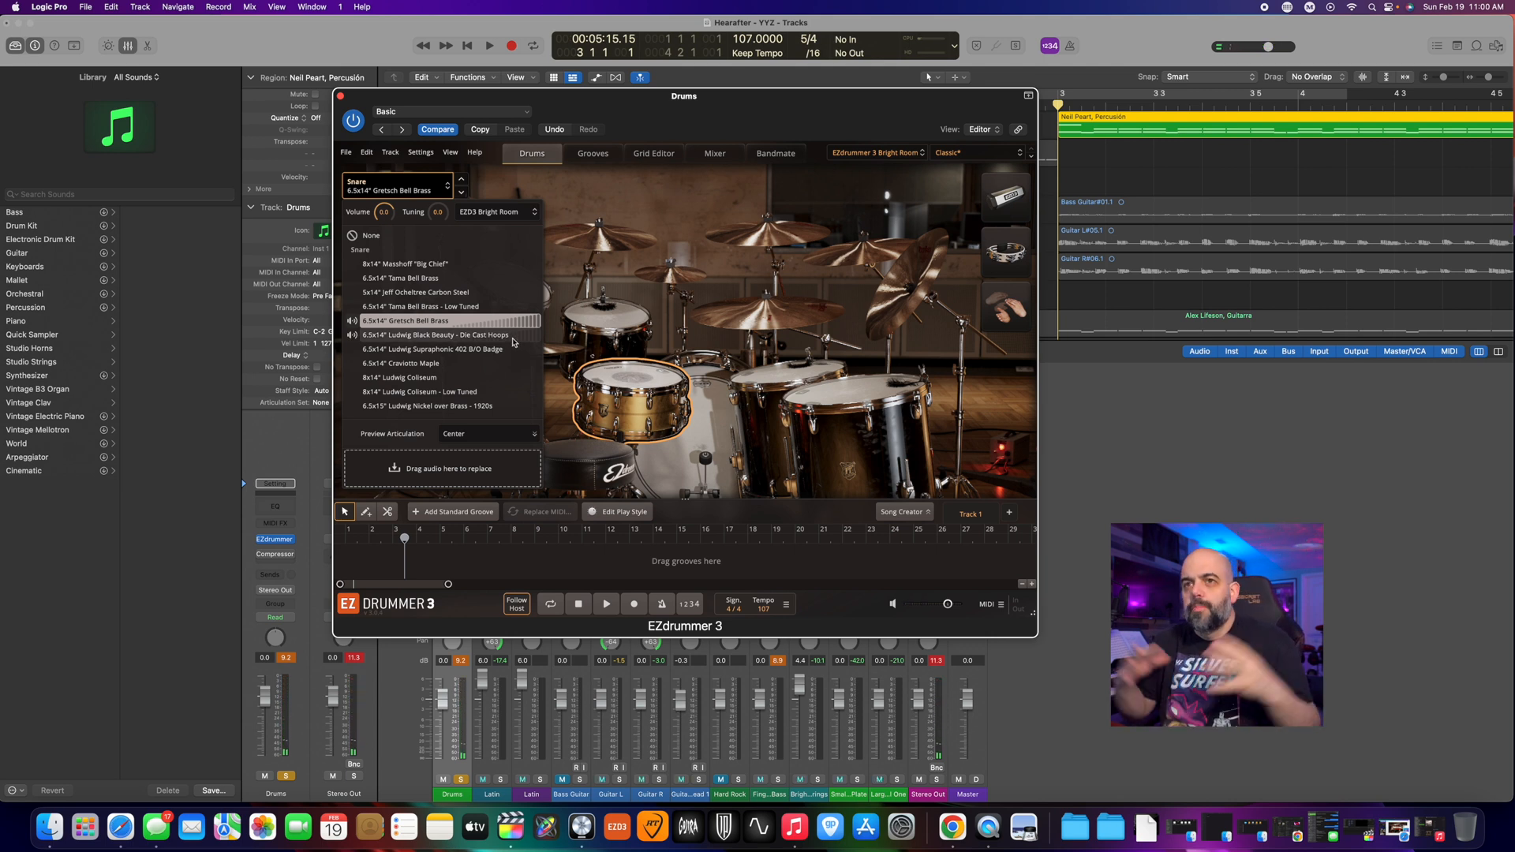
- Compare the 5x14" Jeff Ocheltree Carbon Steel snare with the 6.5x14" Gretsch Bell Brass and keep the Gretsch
click(417, 293)
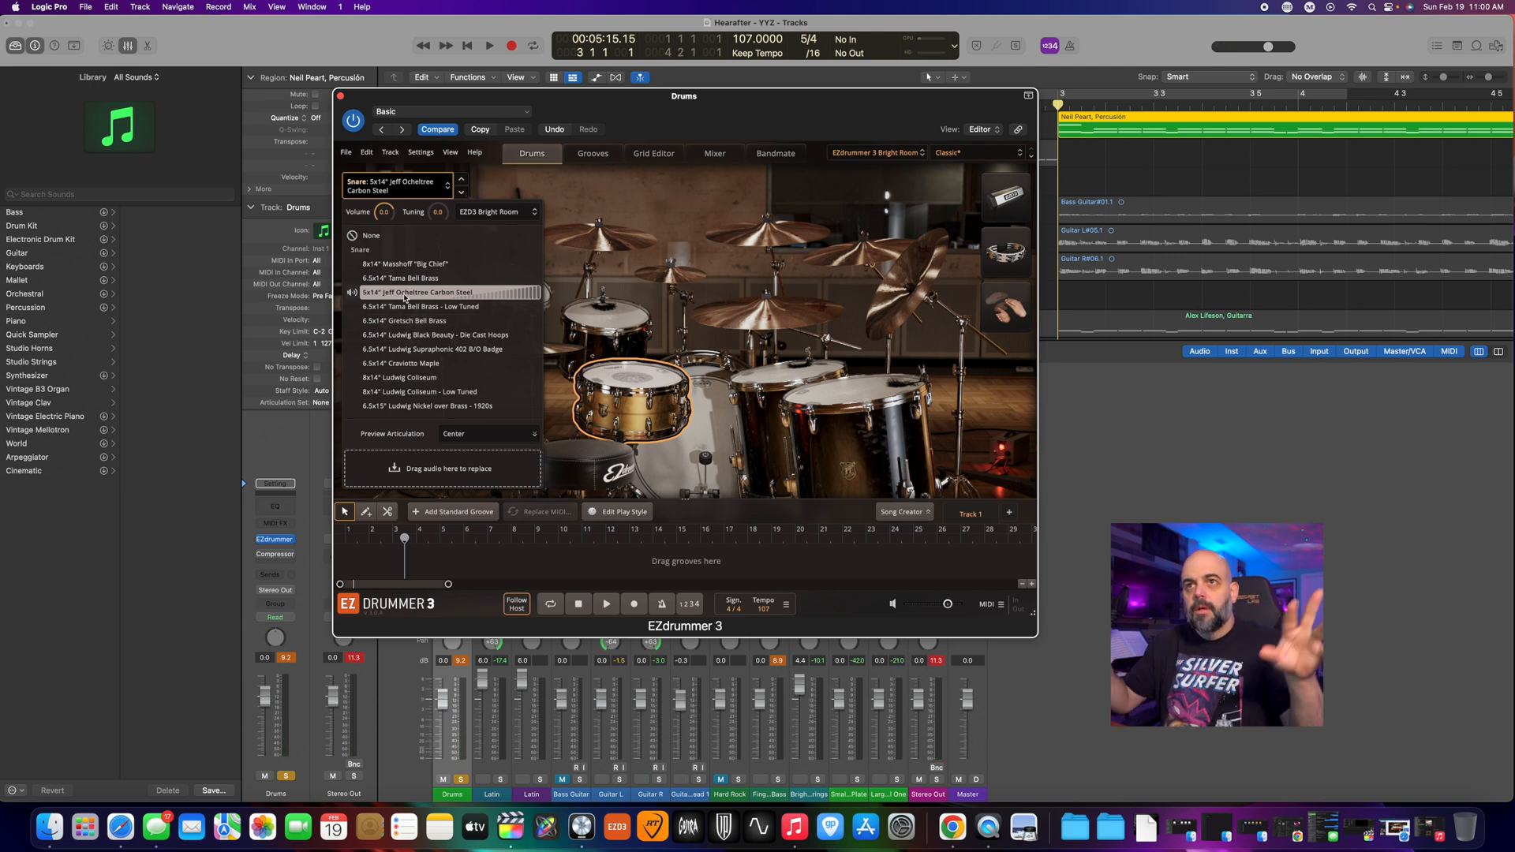
click(405, 298)
click(405, 298)
click(418, 321)
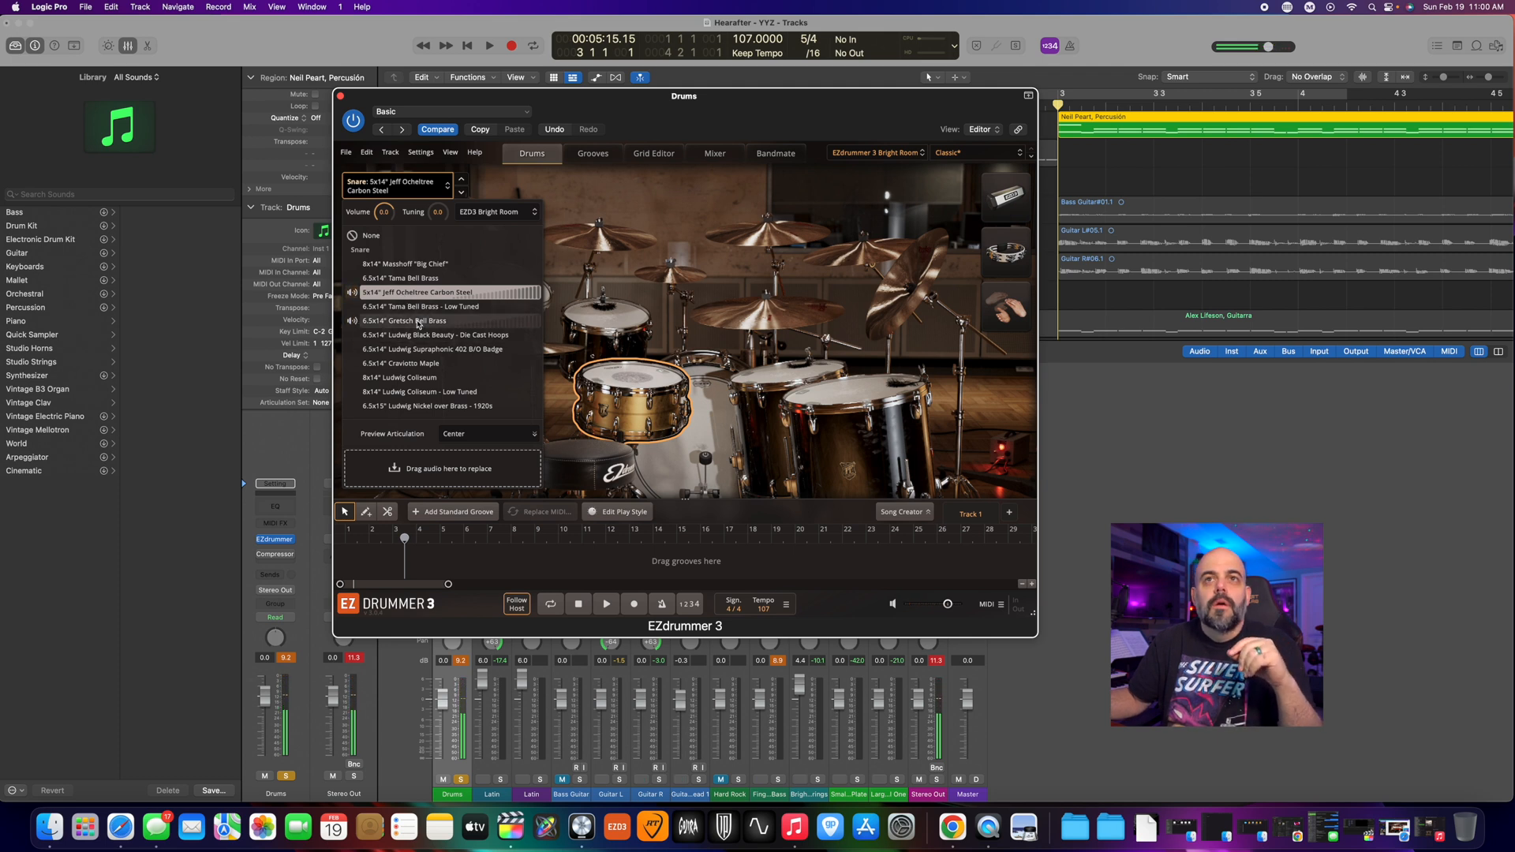
click(418, 322)
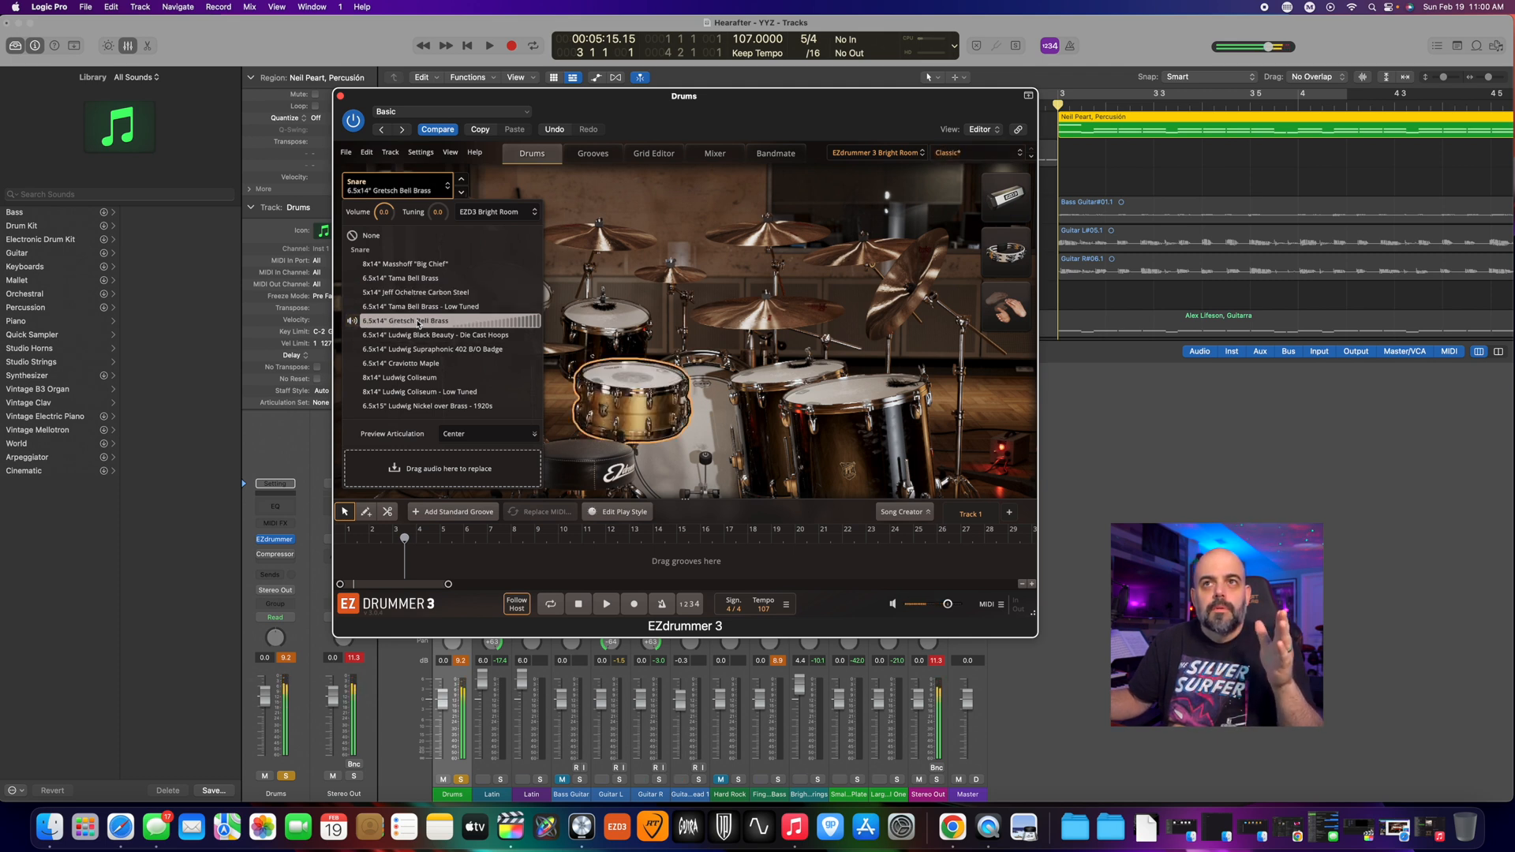
click(418, 322)
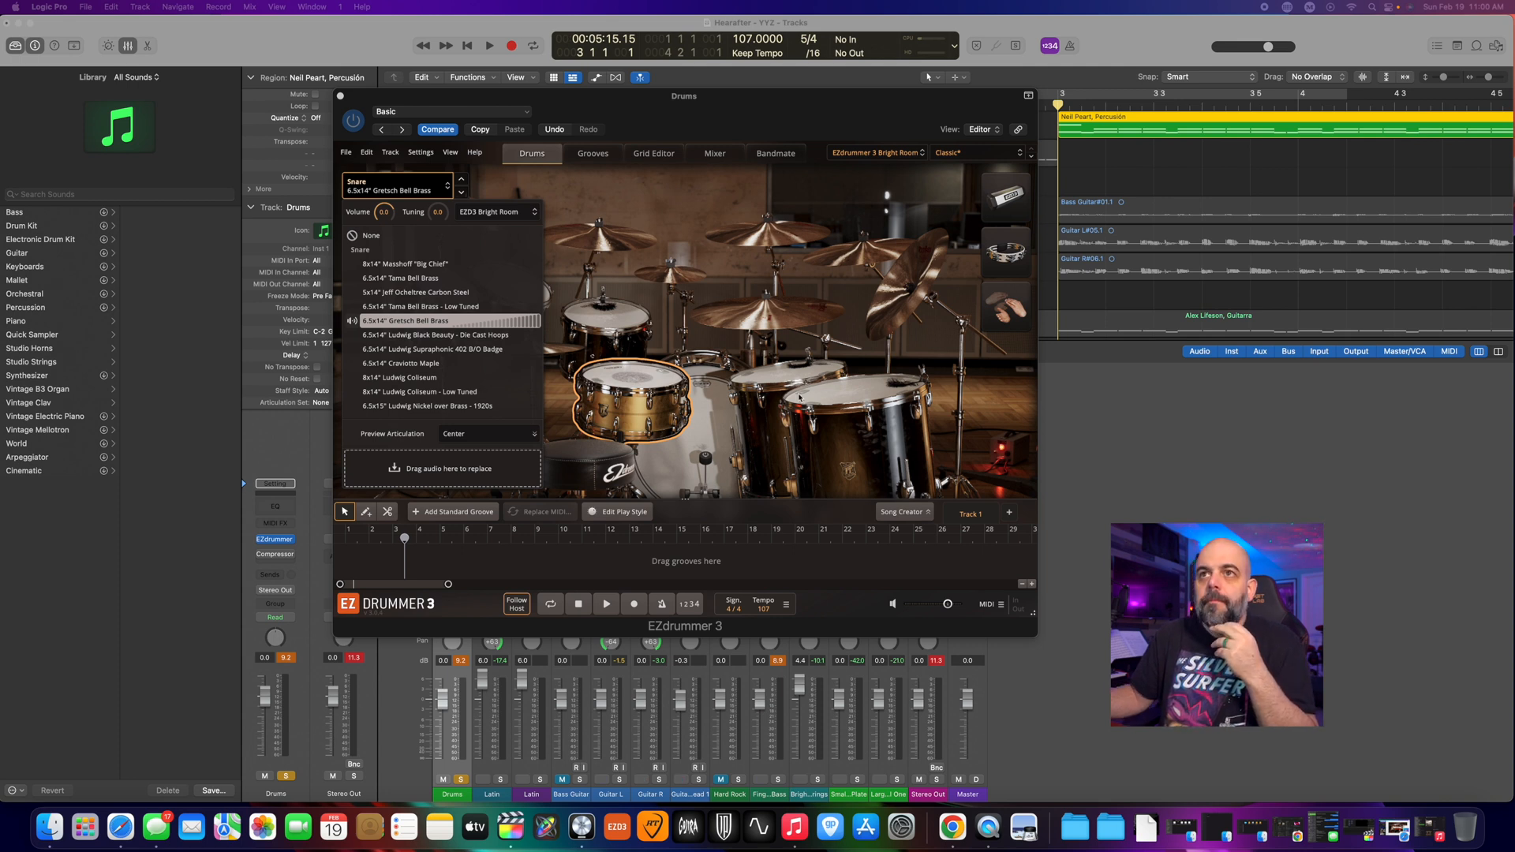
click(641, 380)
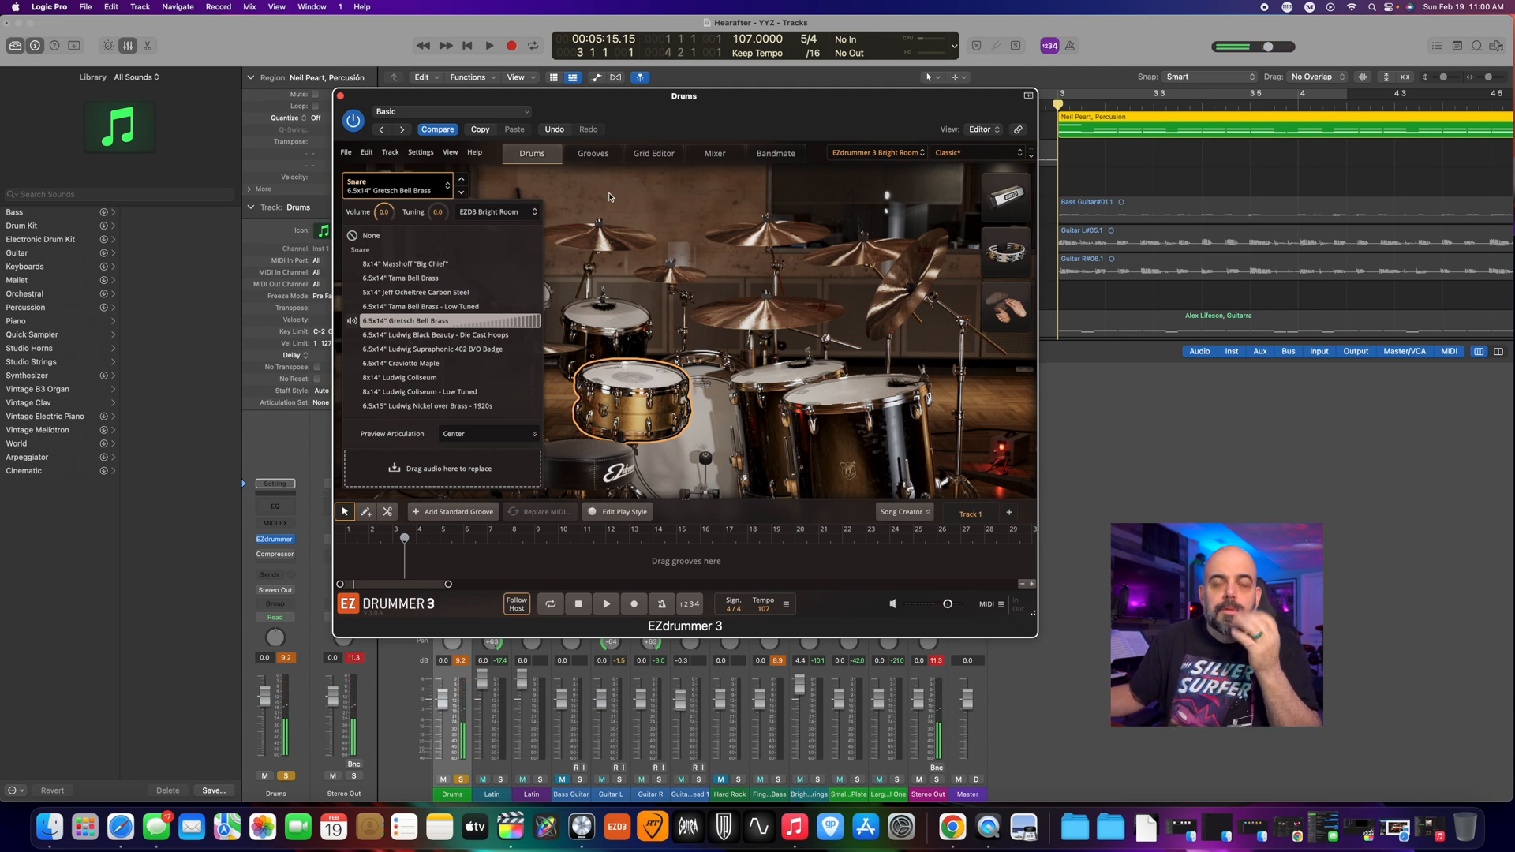
- Audition the hi-hat in the kit view and from its mixer channel, returning to the kit view
click(552, 352)
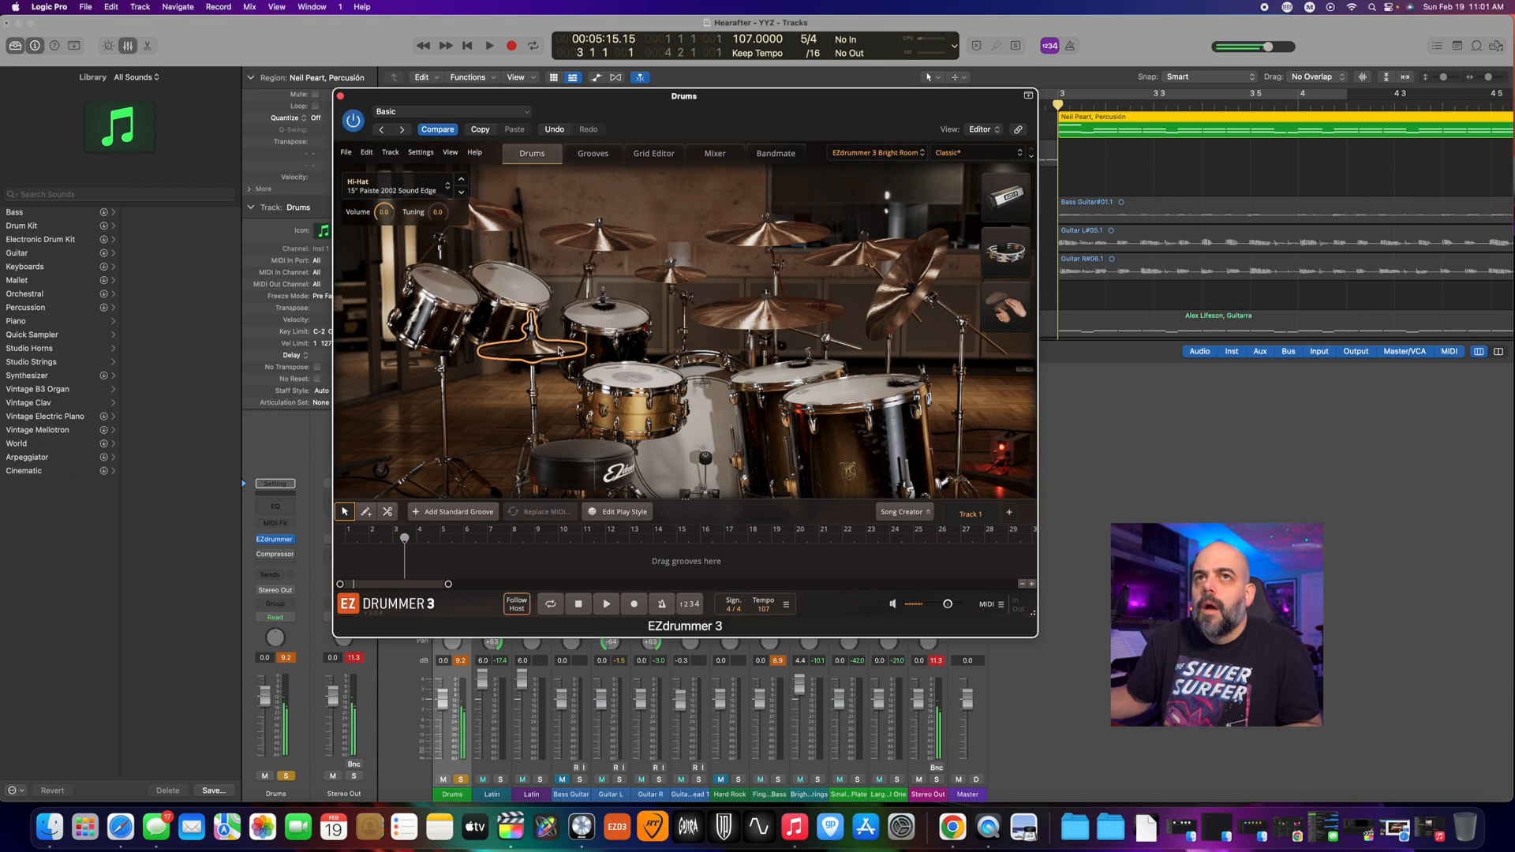
click(714, 154)
click(629, 210)
click(629, 209)
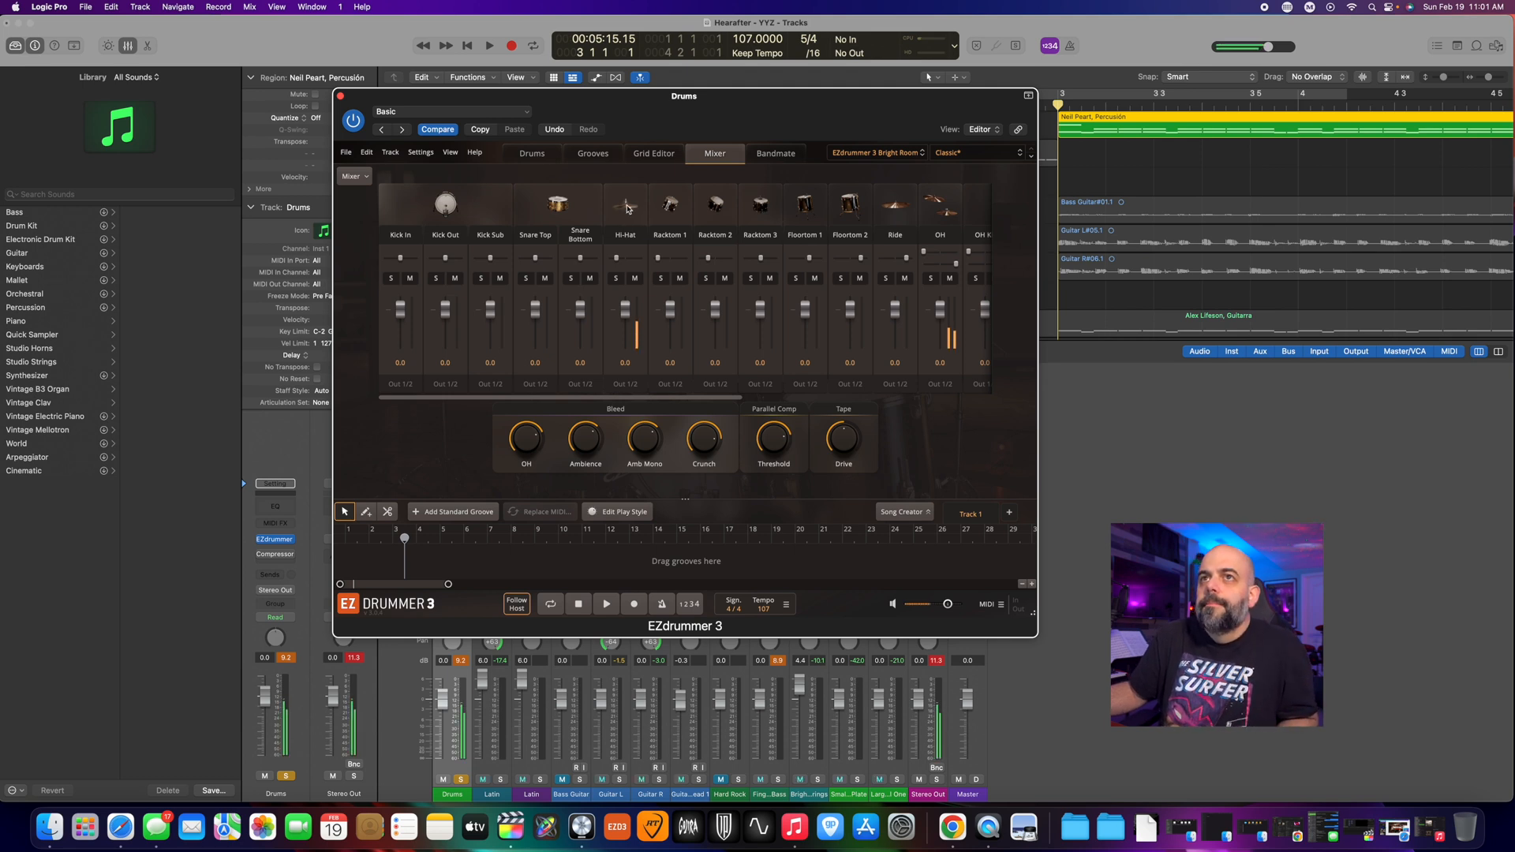
click(539, 155)
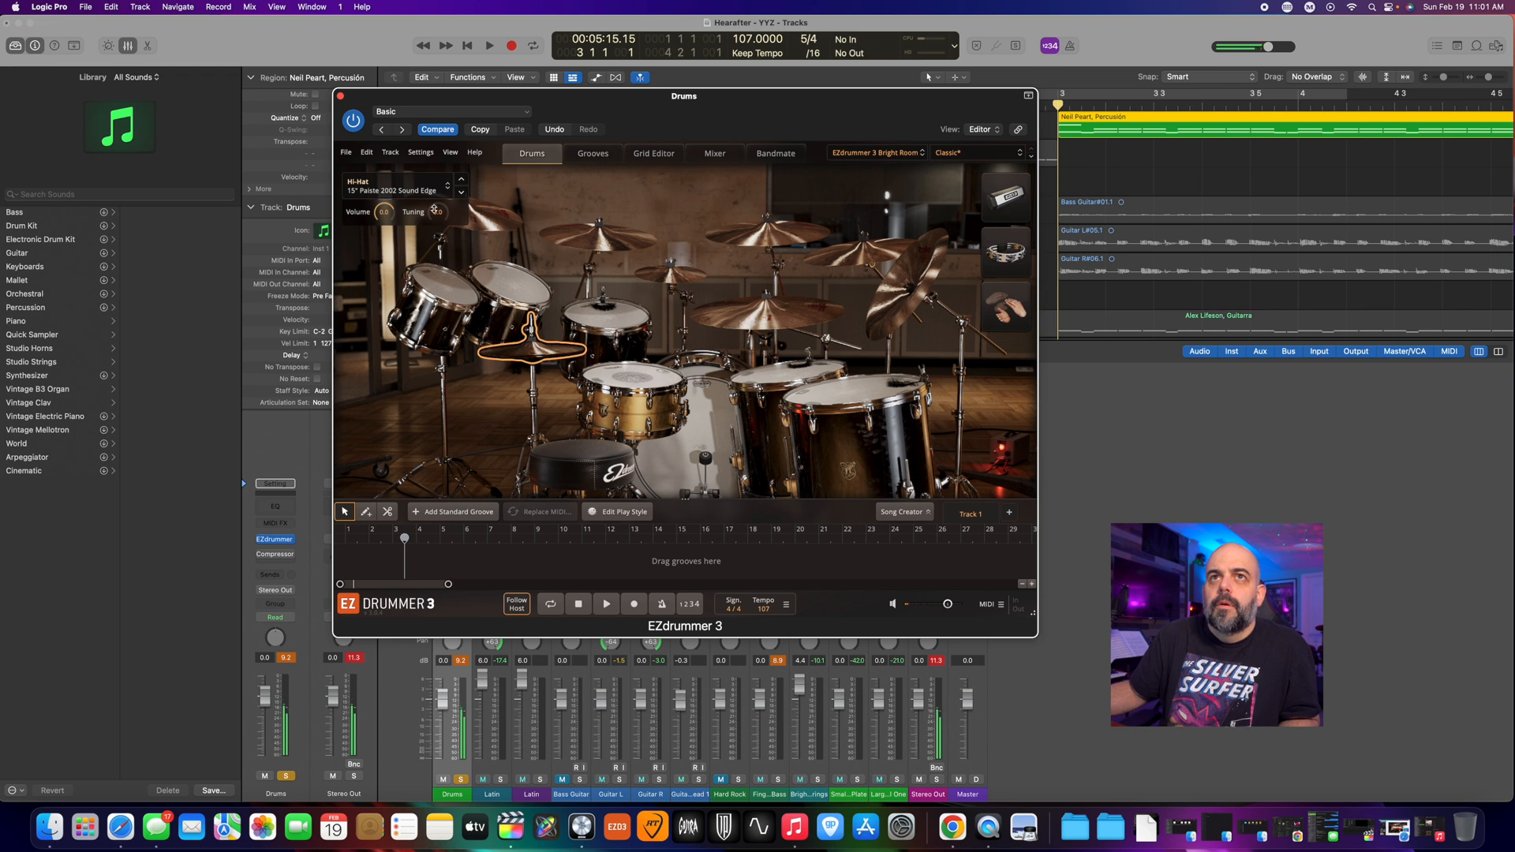
- Preview the 15" Paiste 2002 Sound Edge hi-hat's Open Edge 0, Open Edge 1, Tight Tip and Tight Edge articulations
click(405, 192)
click(474, 308)
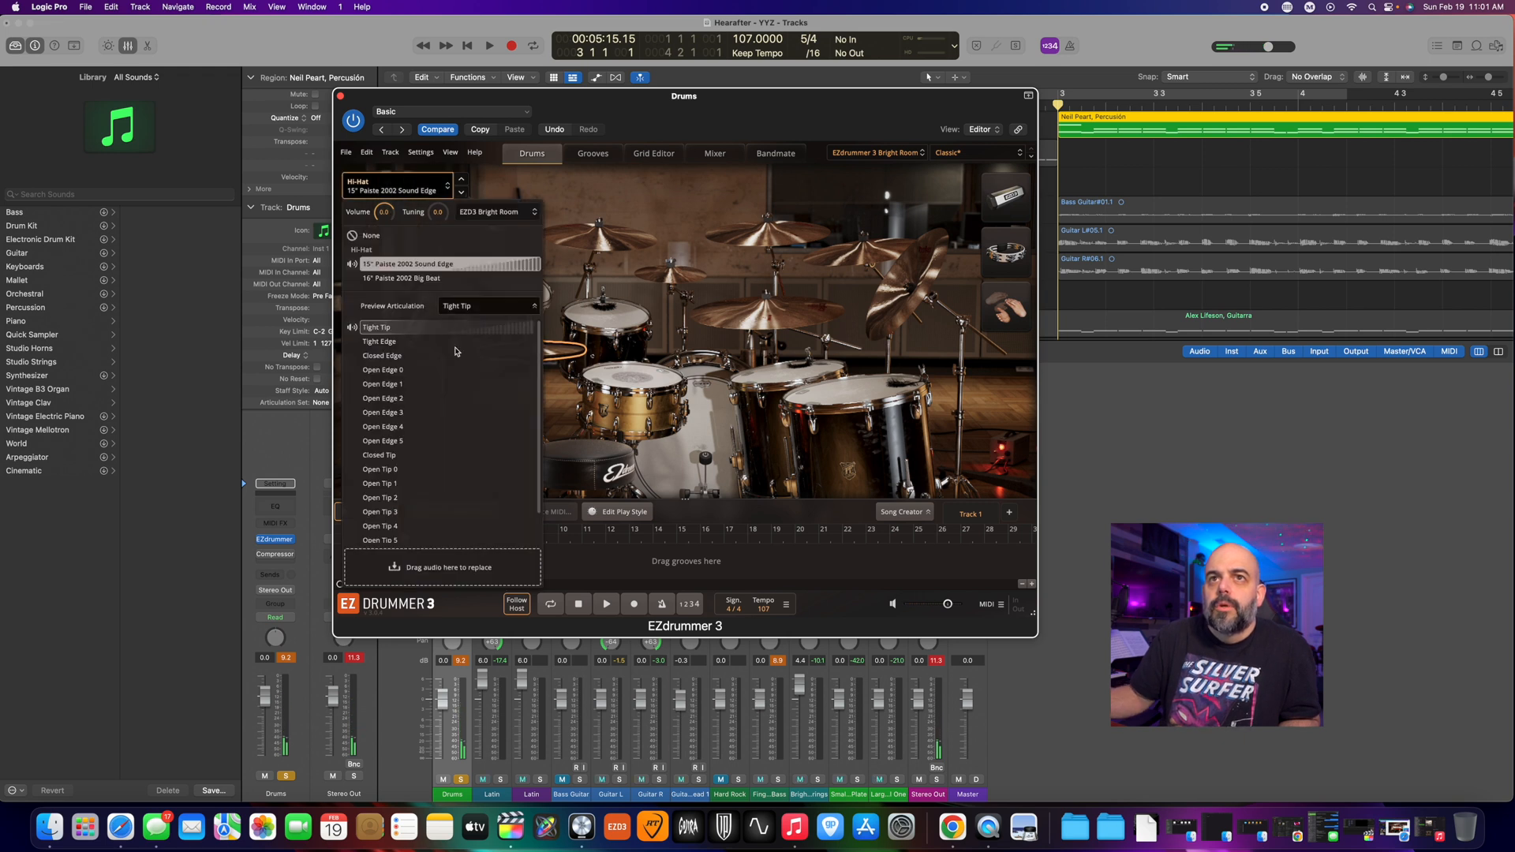
click(419, 371)
click(417, 384)
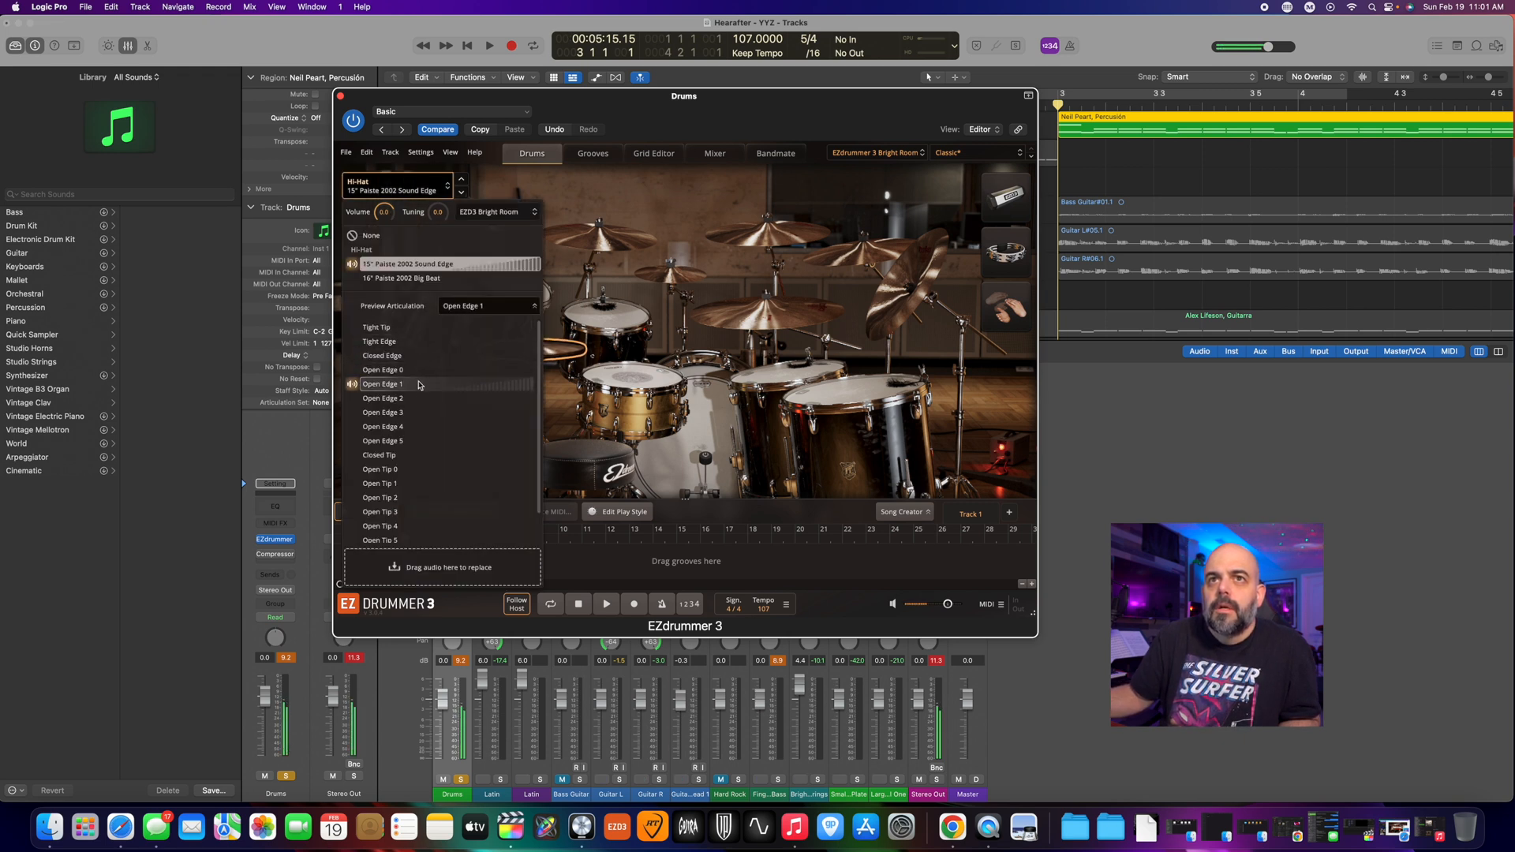
click(414, 370)
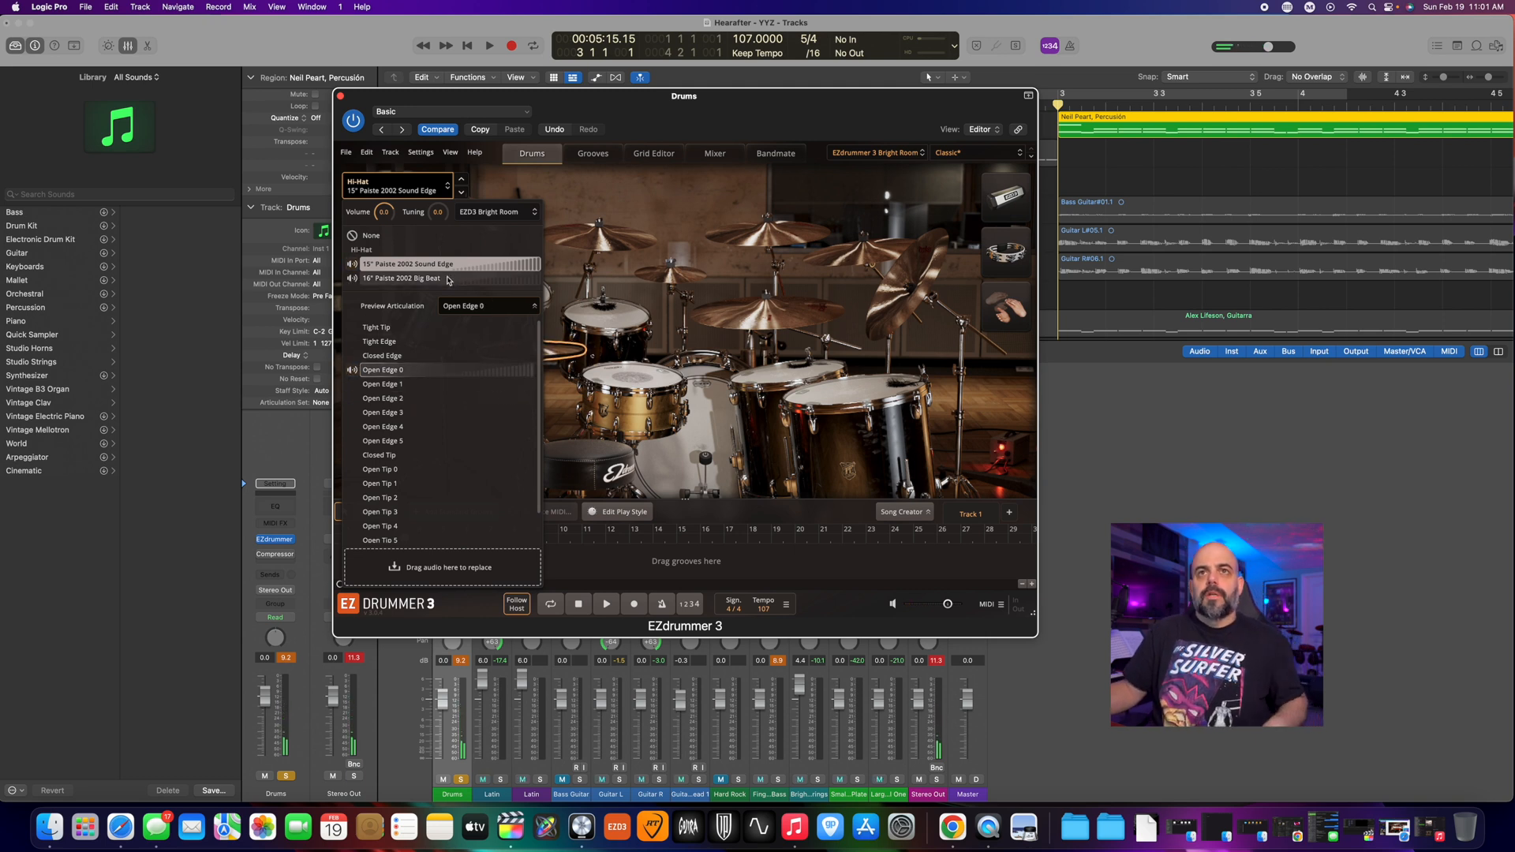
click(383, 330)
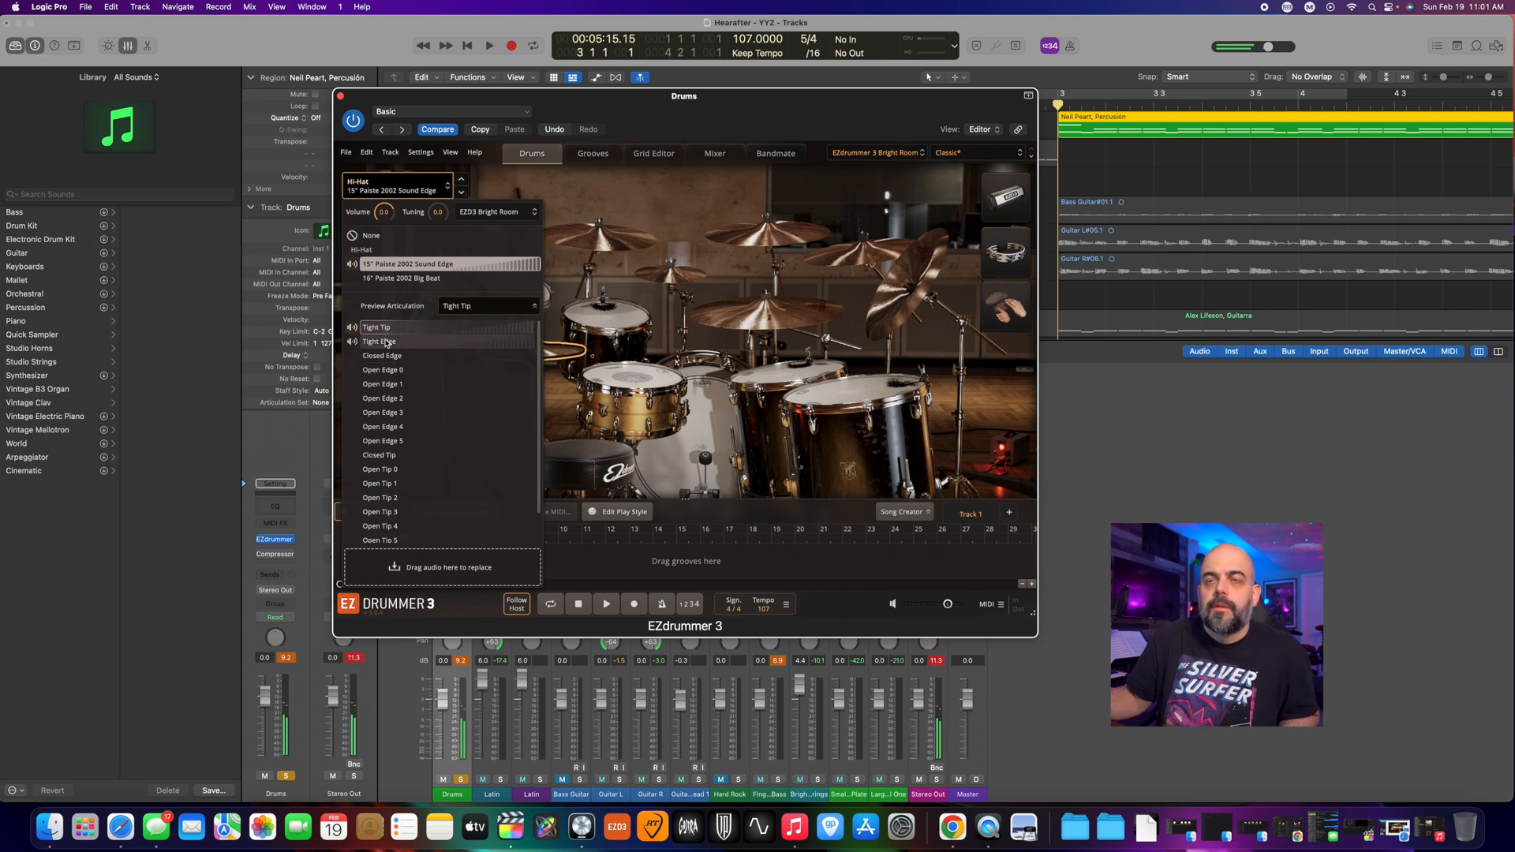
click(391, 343)
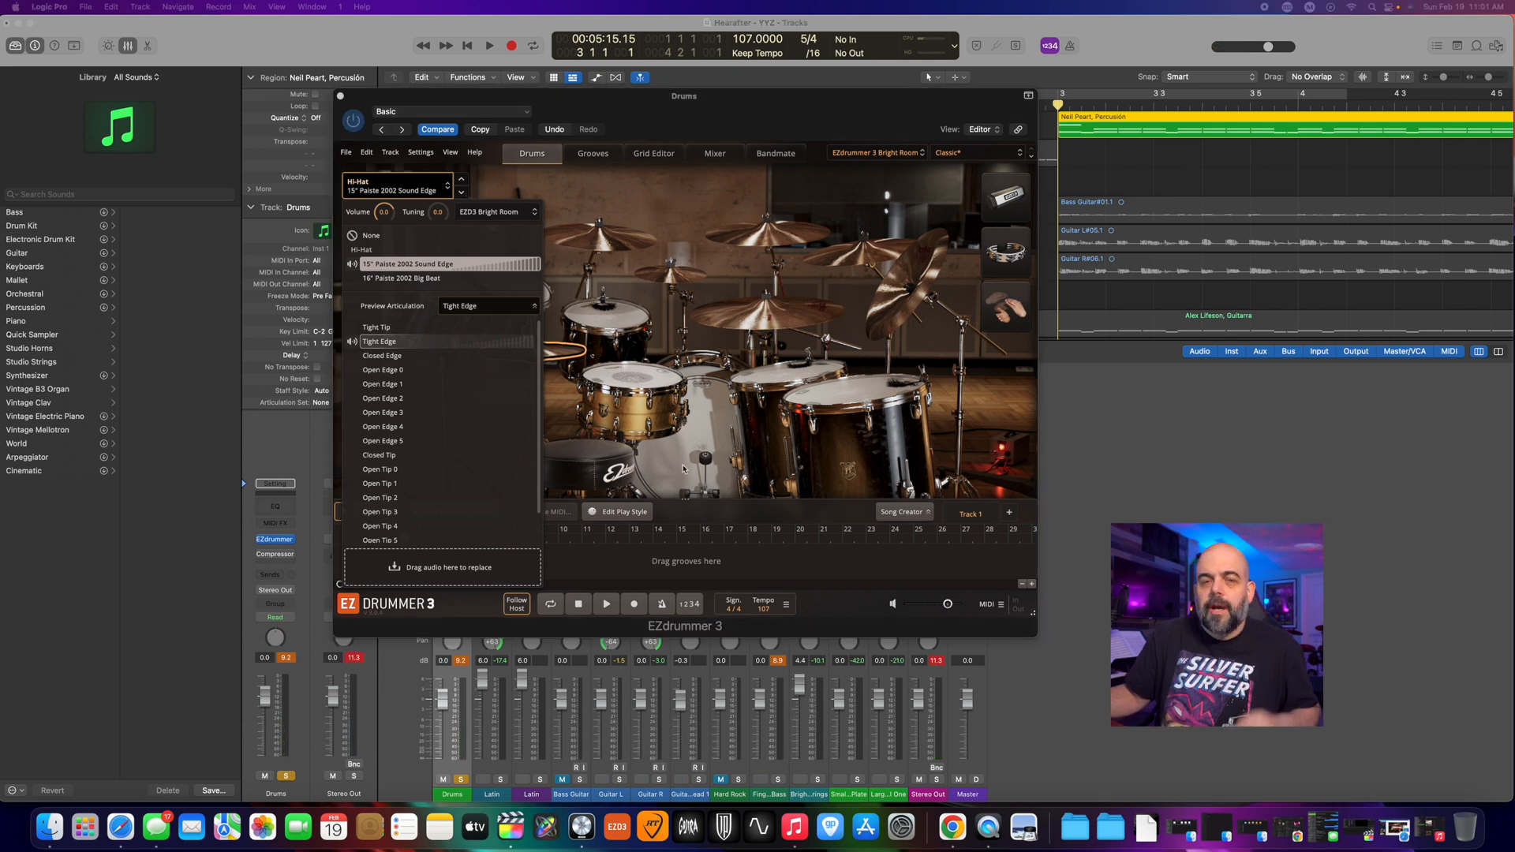
- Compare the hi-hat's Closed Edge, Open Edge 0 and Open Edge 1 sounds, and set the preview articulation to Open Edge 0
click(382, 357)
click(384, 370)
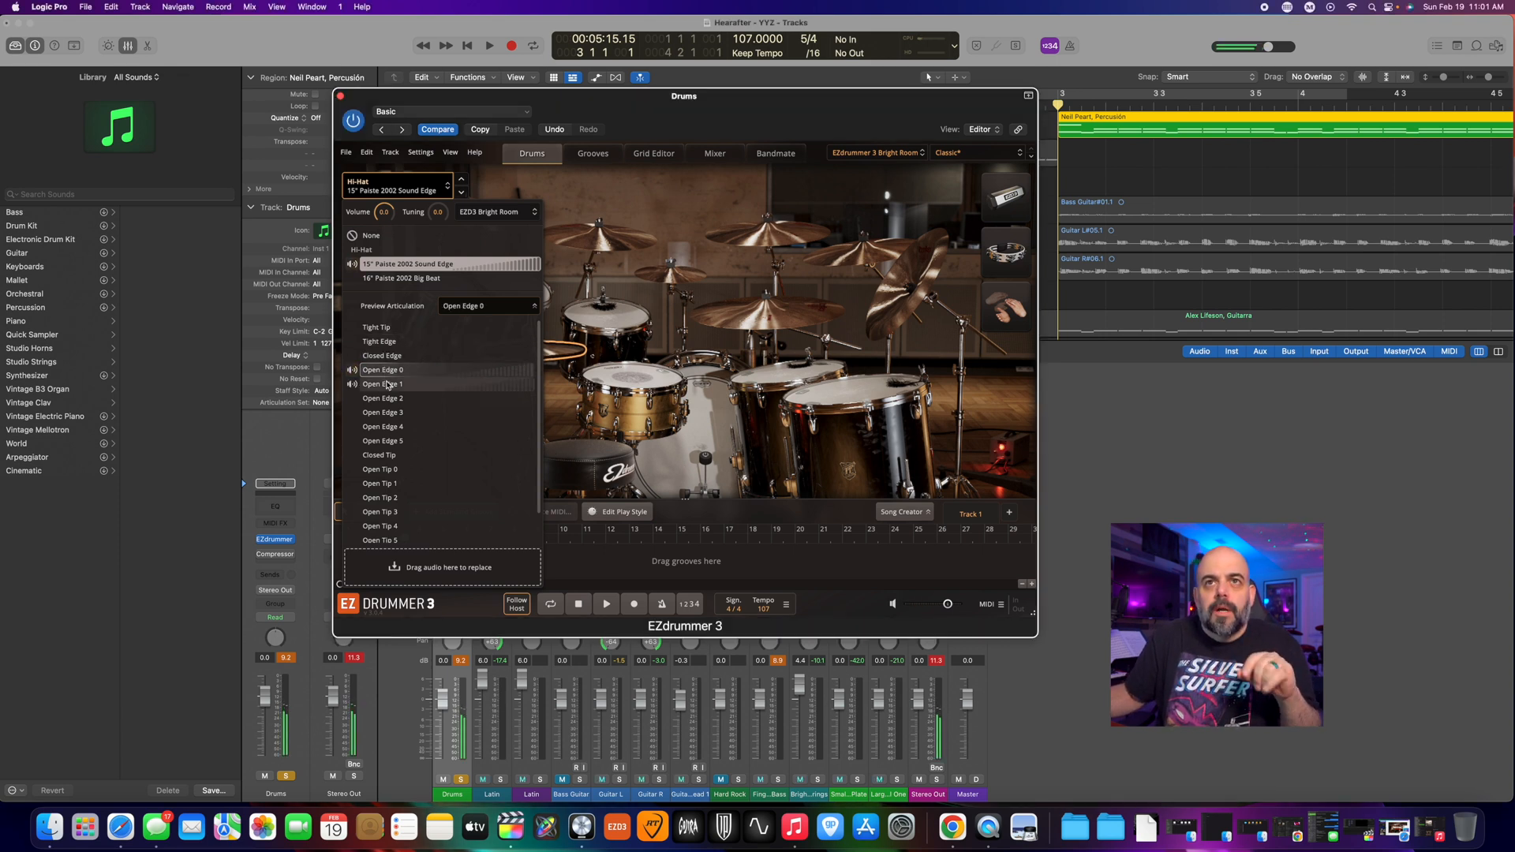
click(391, 386)
click(393, 375)
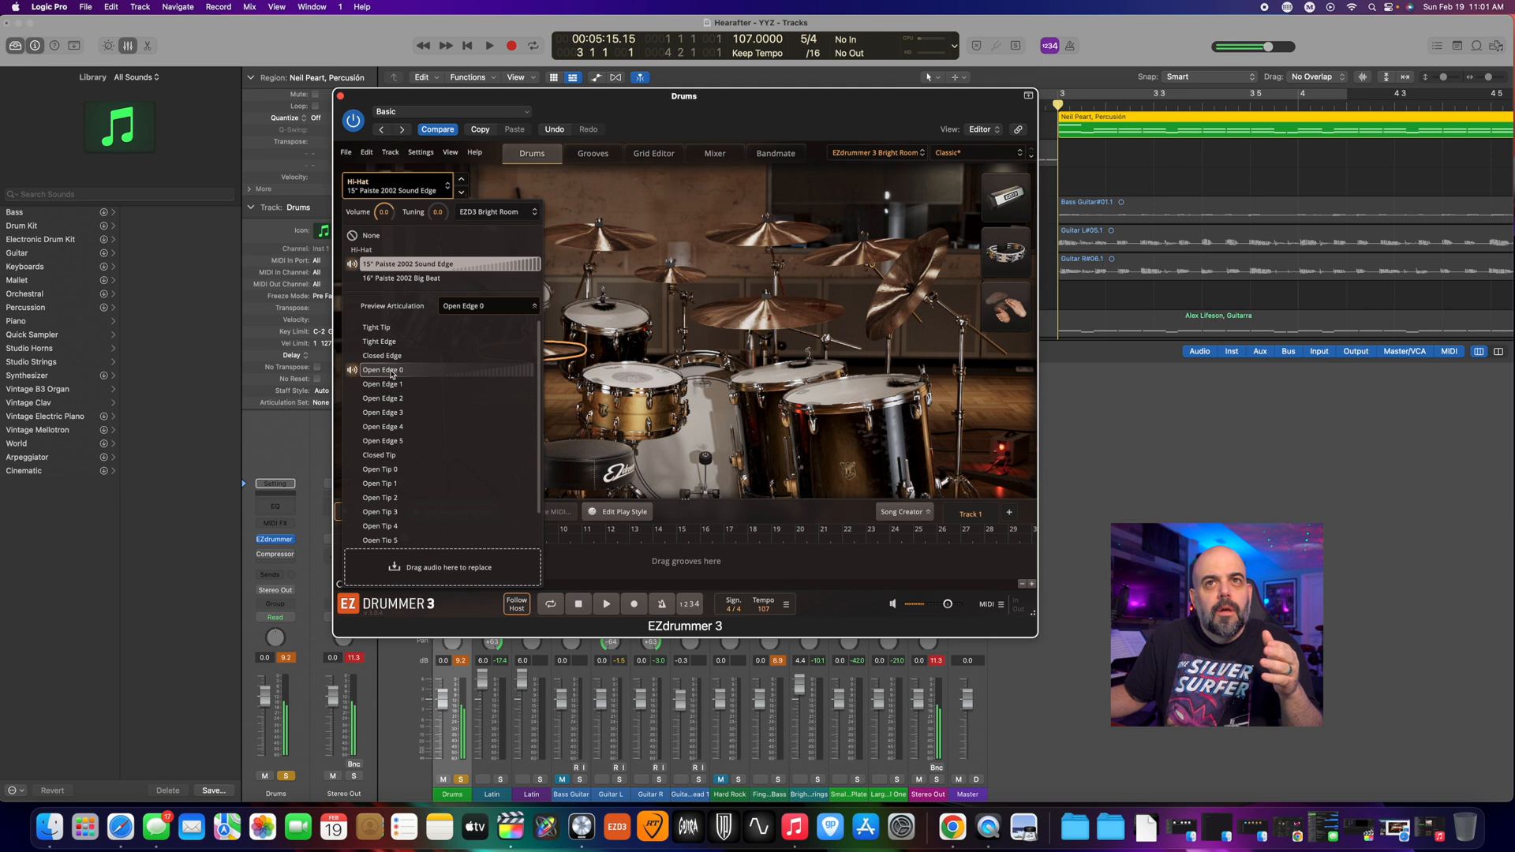
click(394, 376)
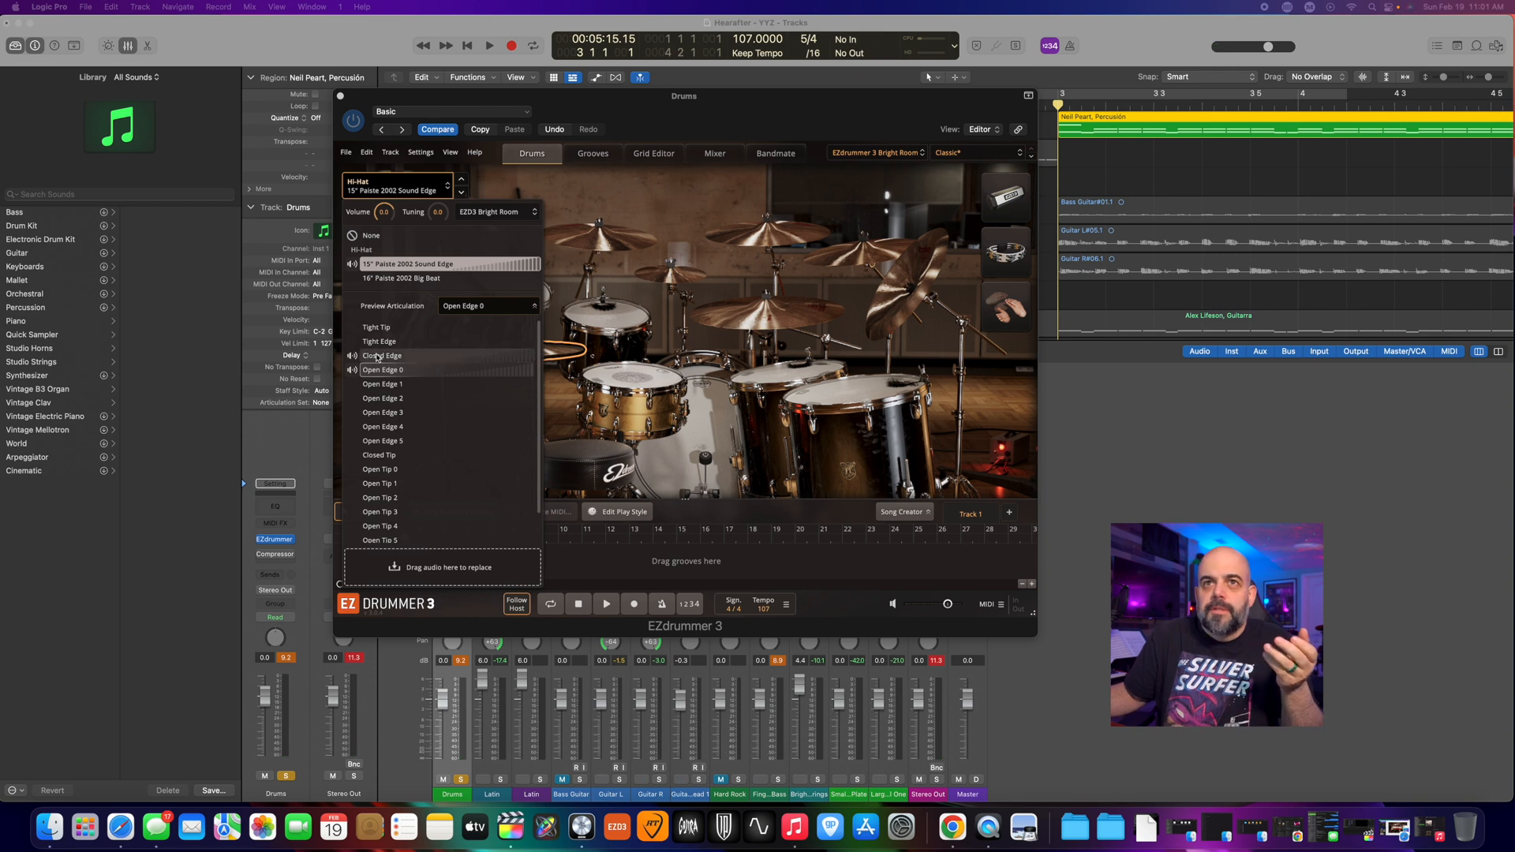
click(392, 372)
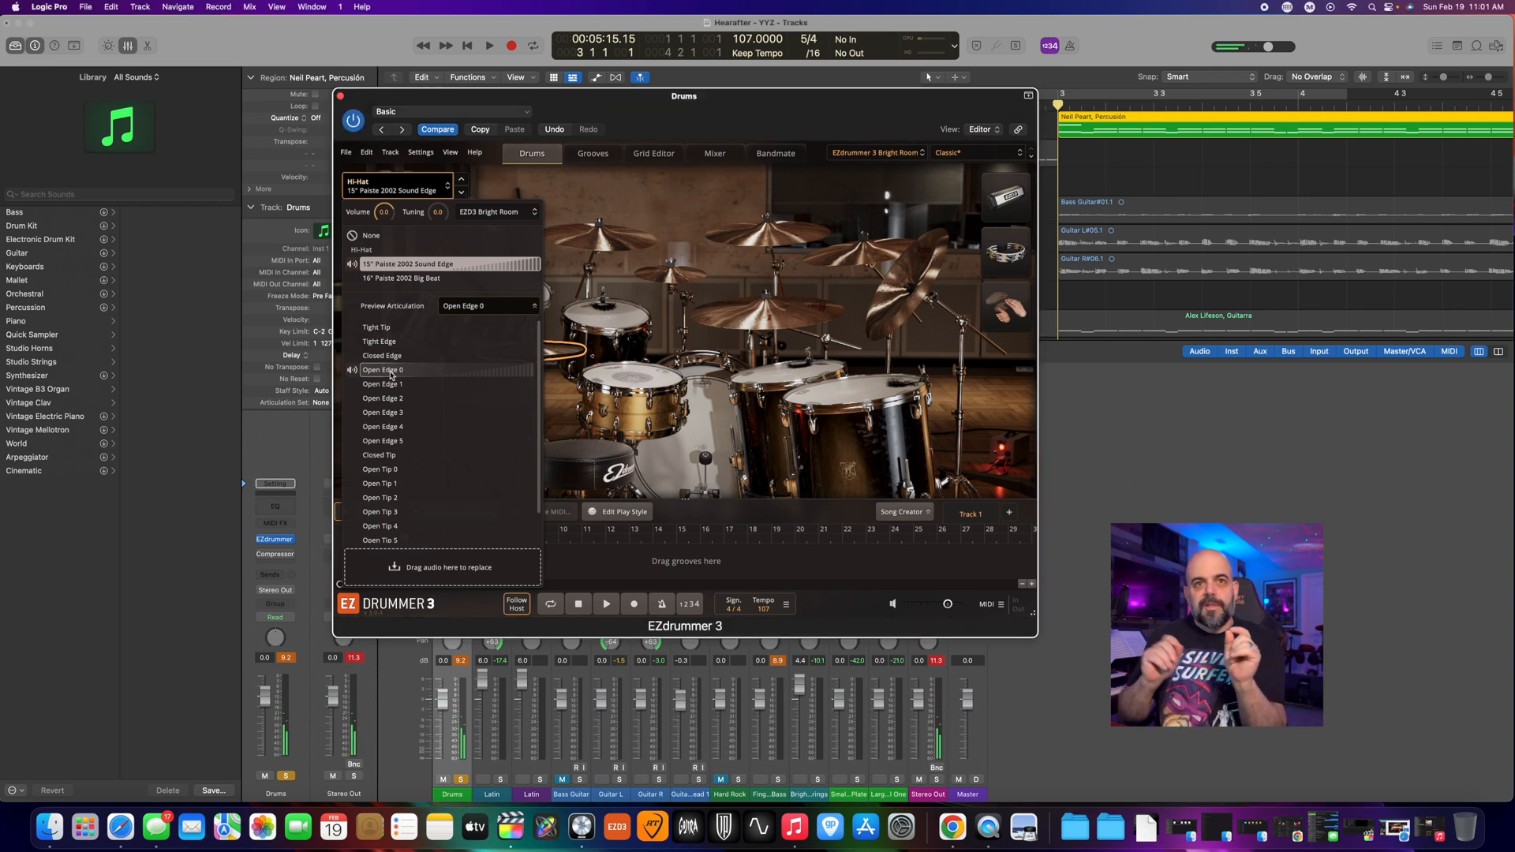
click(391, 375)
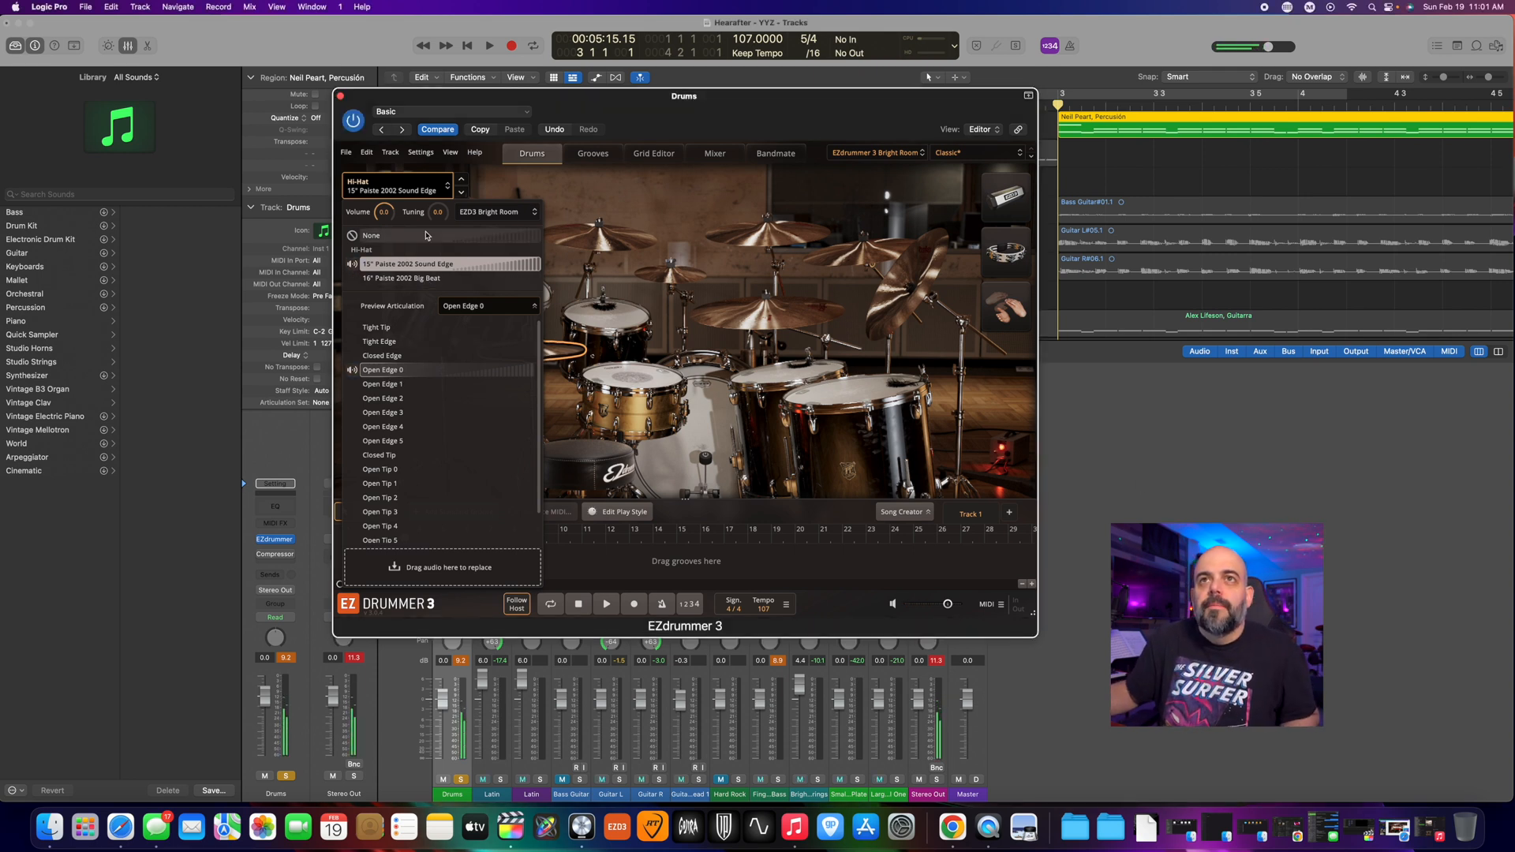
click(579, 201)
click(544, 365)
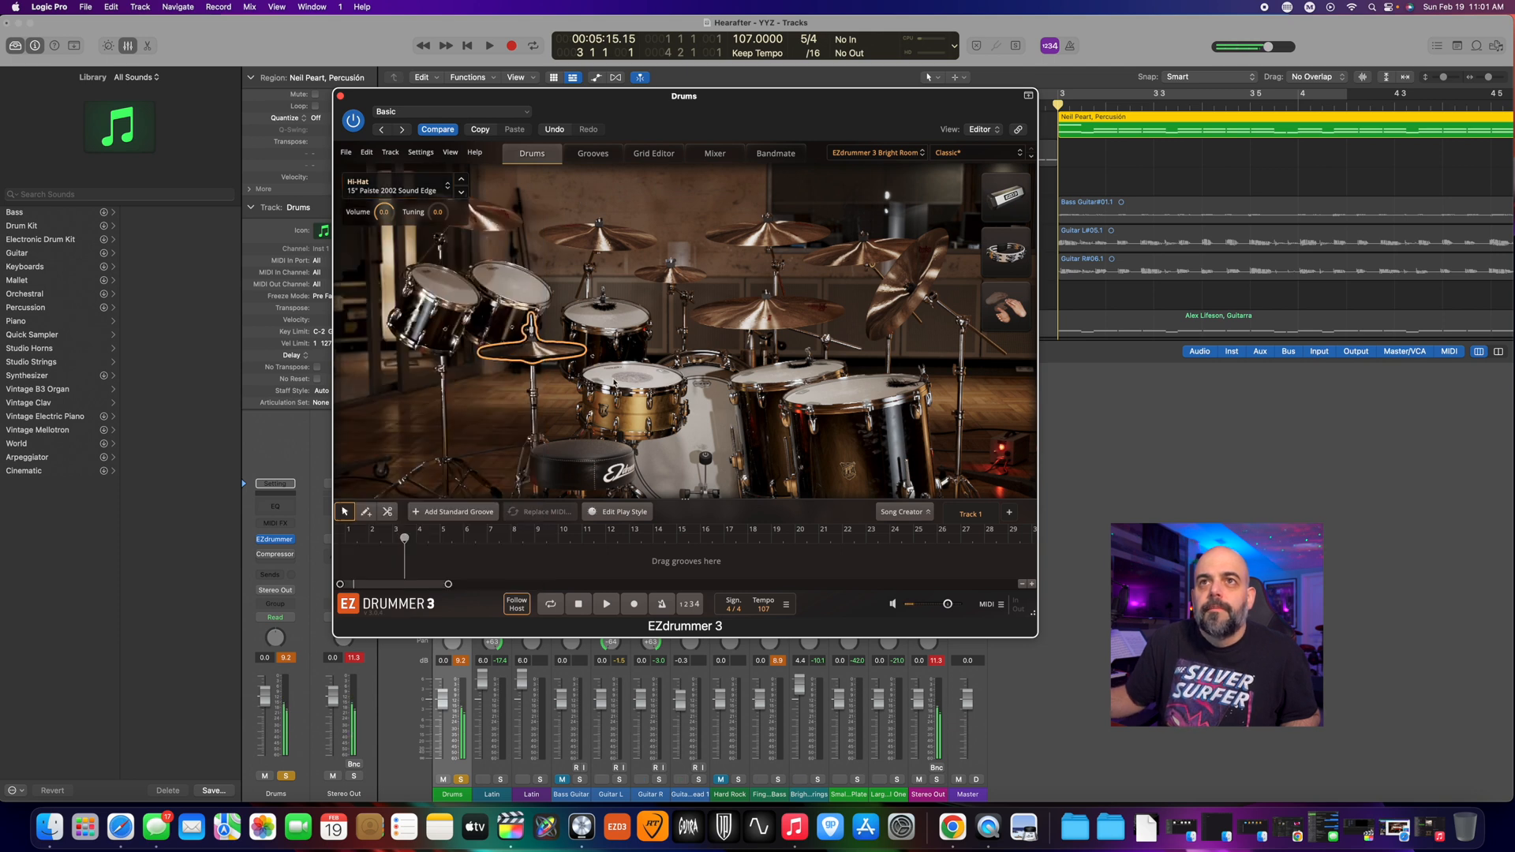
- Move the plug-in window off the arrangement and play the Drums track from bar 3 to hear the new kit
drag(865, 108, 699, 145)
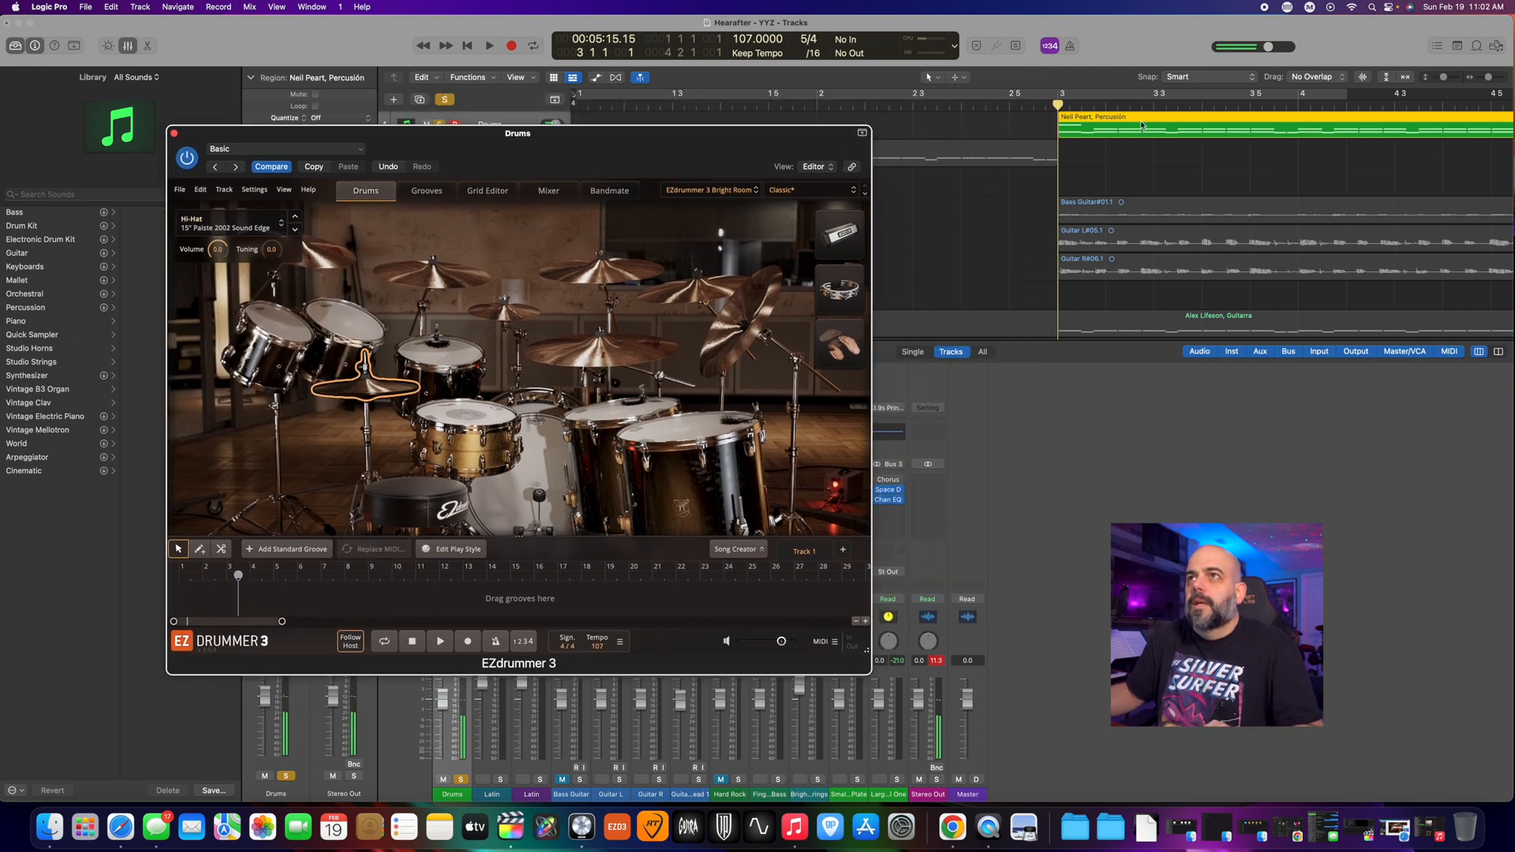
click(1054, 106)
key(space)
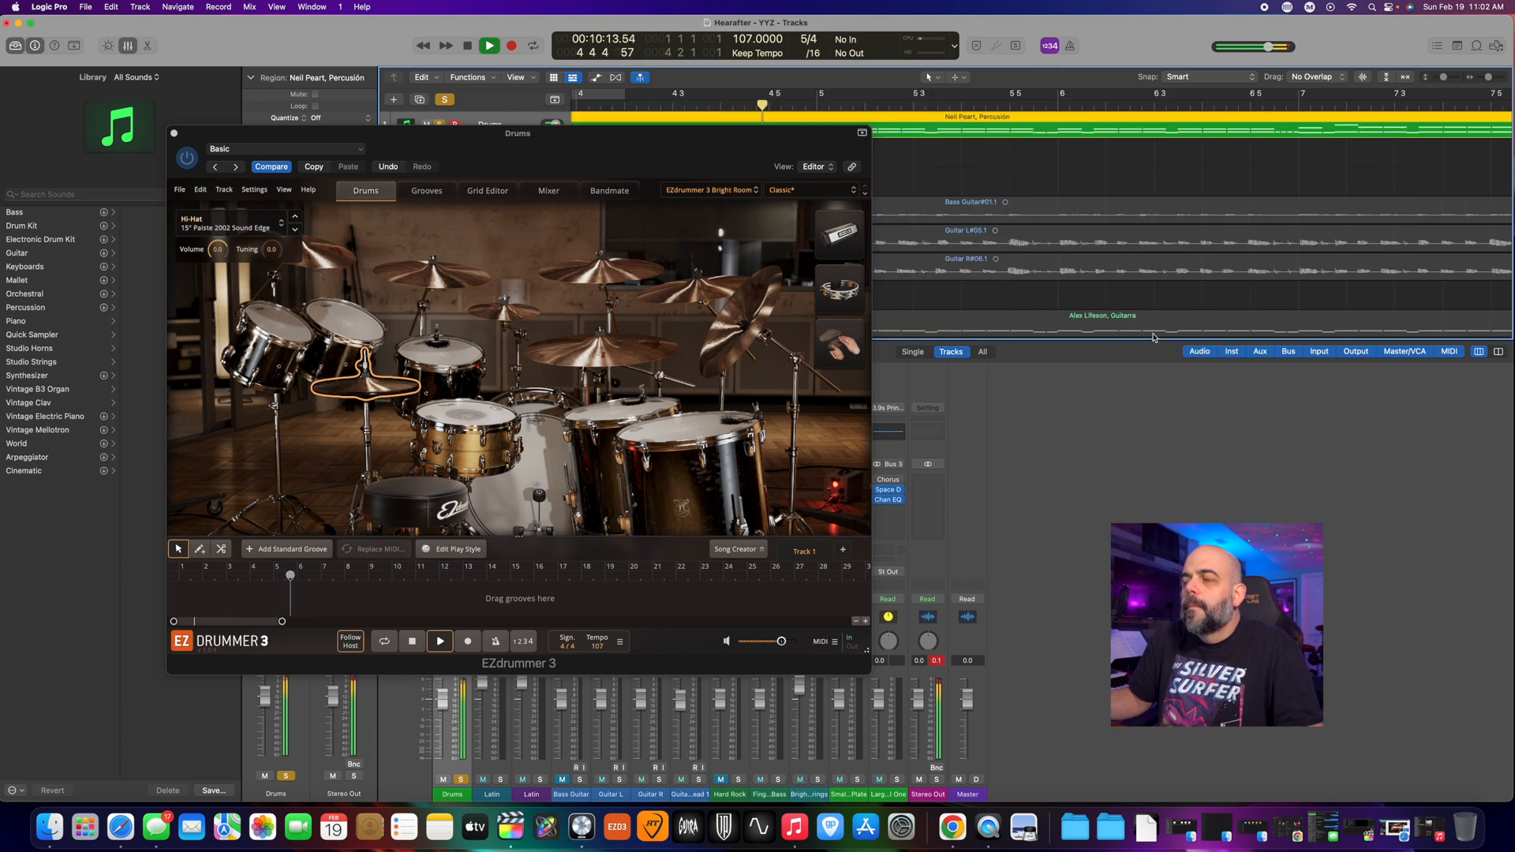
key(space)
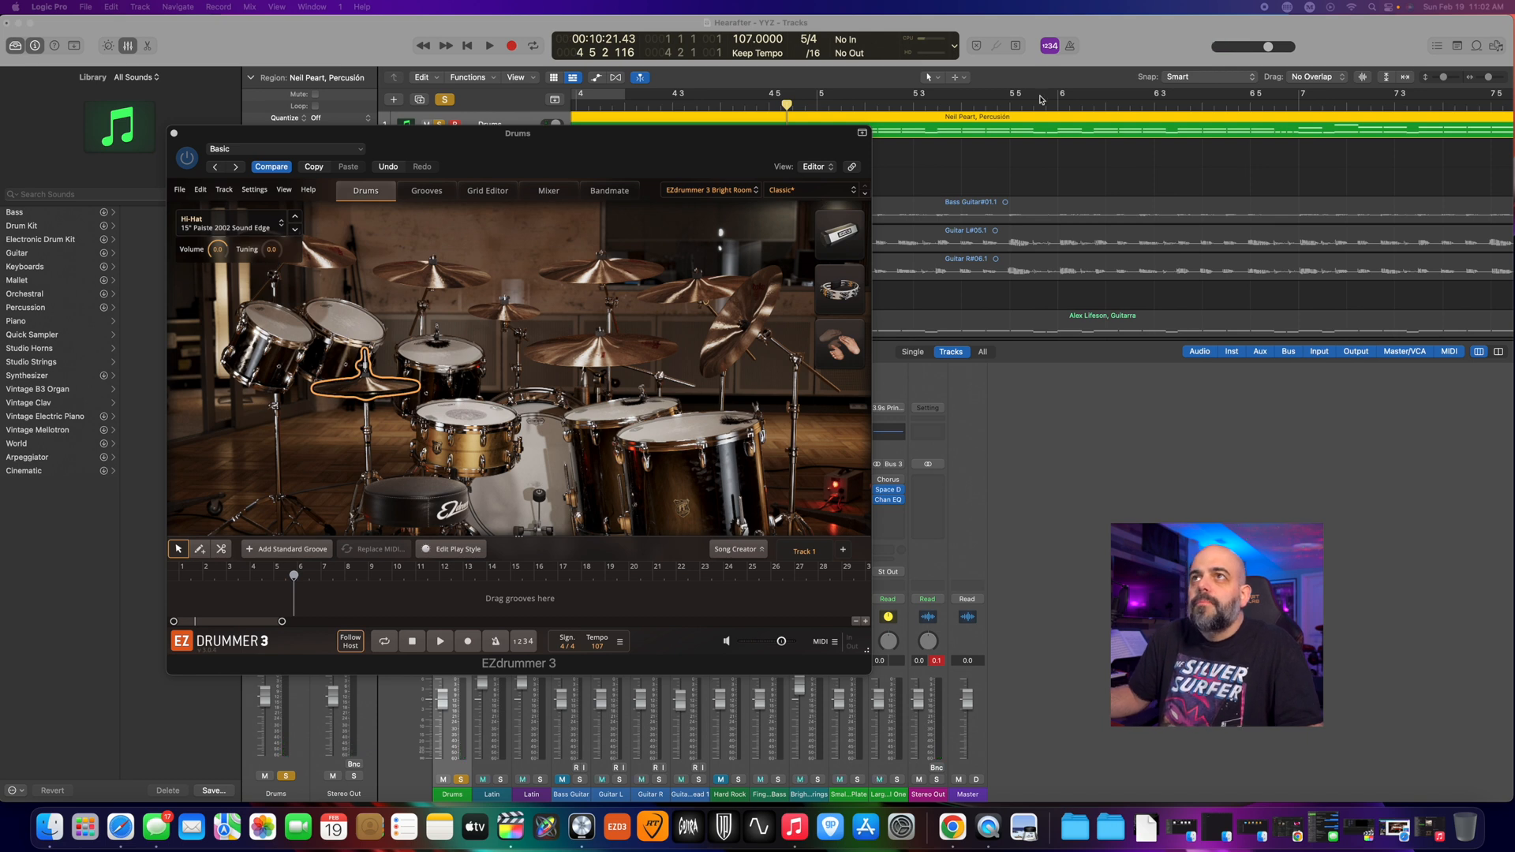
scroll(1061, 177, left, 4)
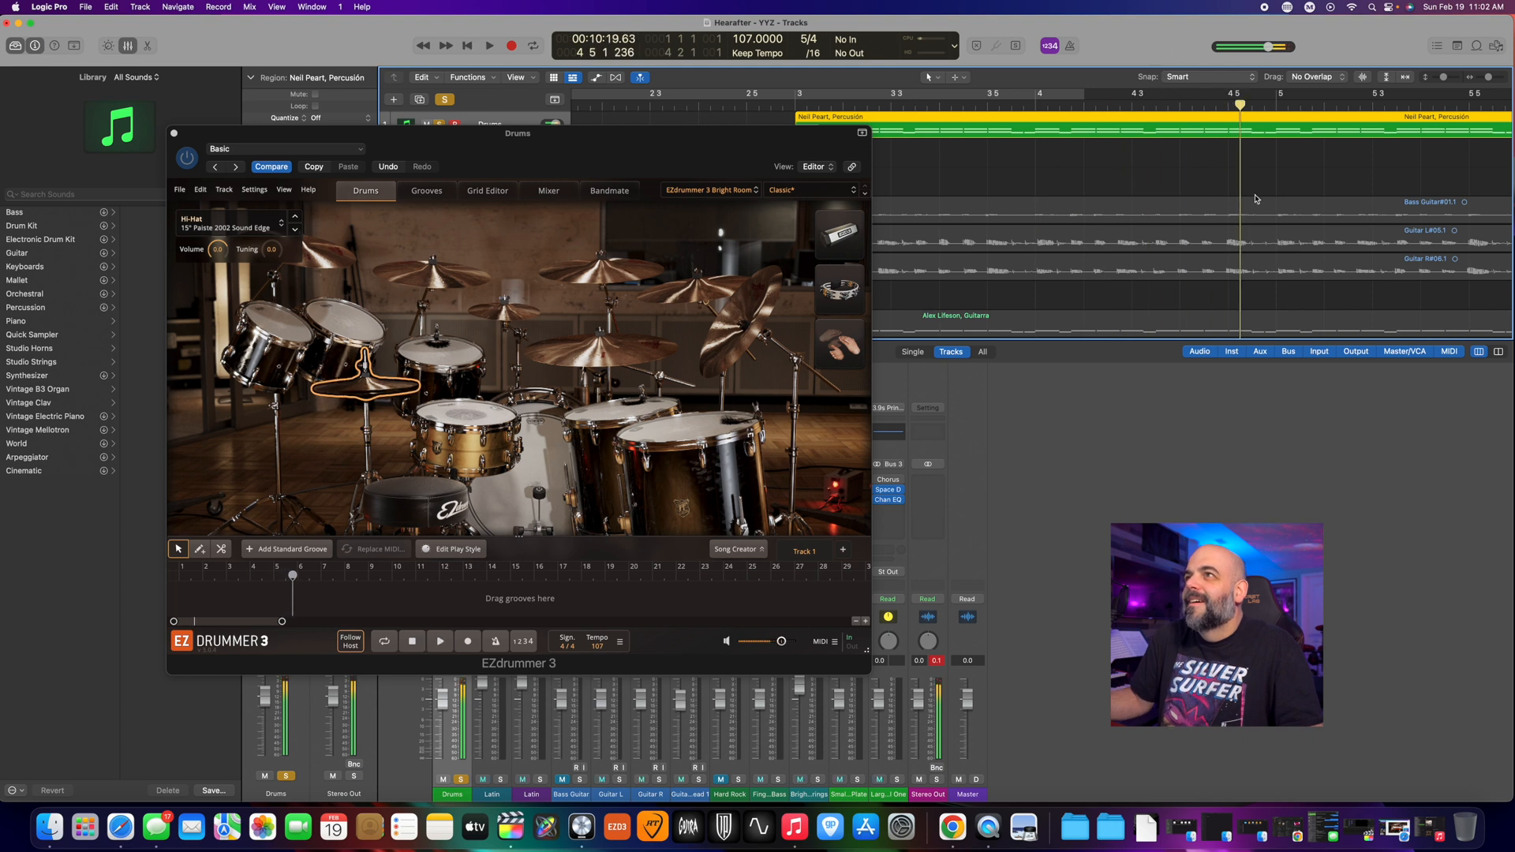
key(space)
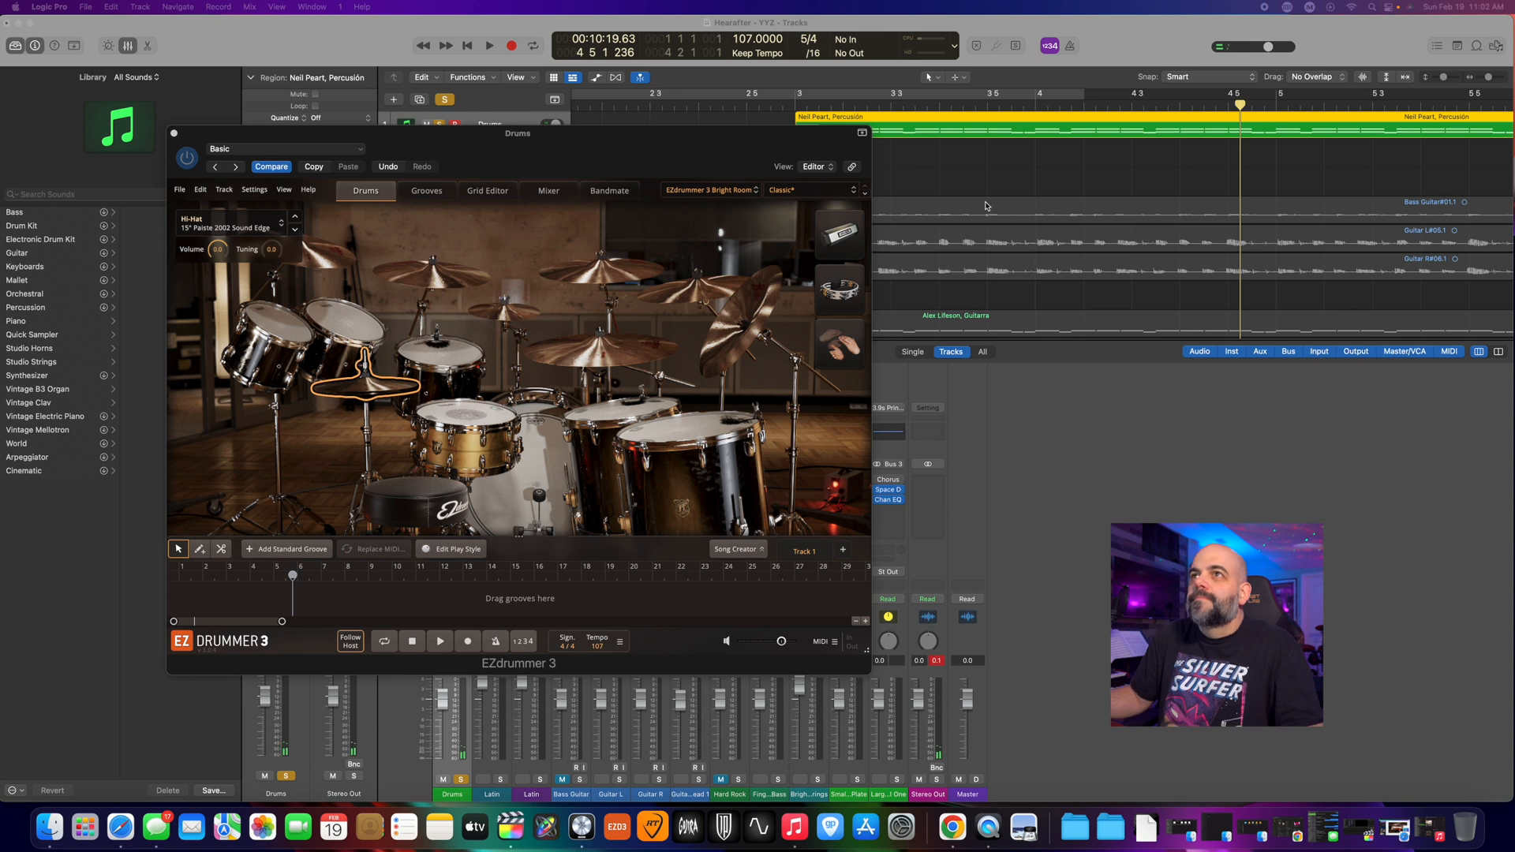
- Replay the Drums track from bar 3 and audition the 24" Paiste 2002 Ride in the kit view
click(796, 101)
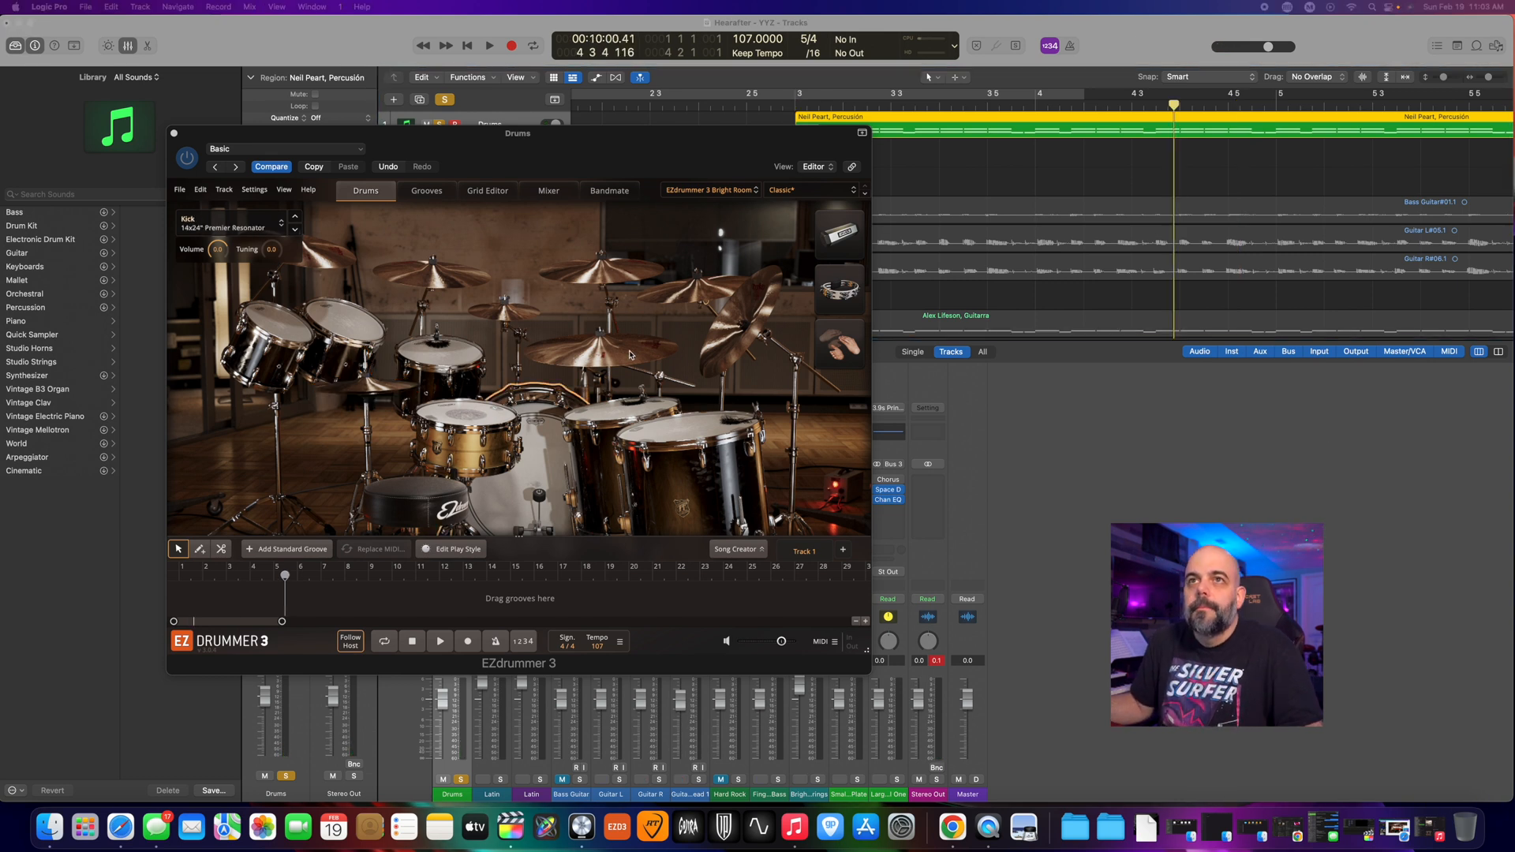
click(629, 354)
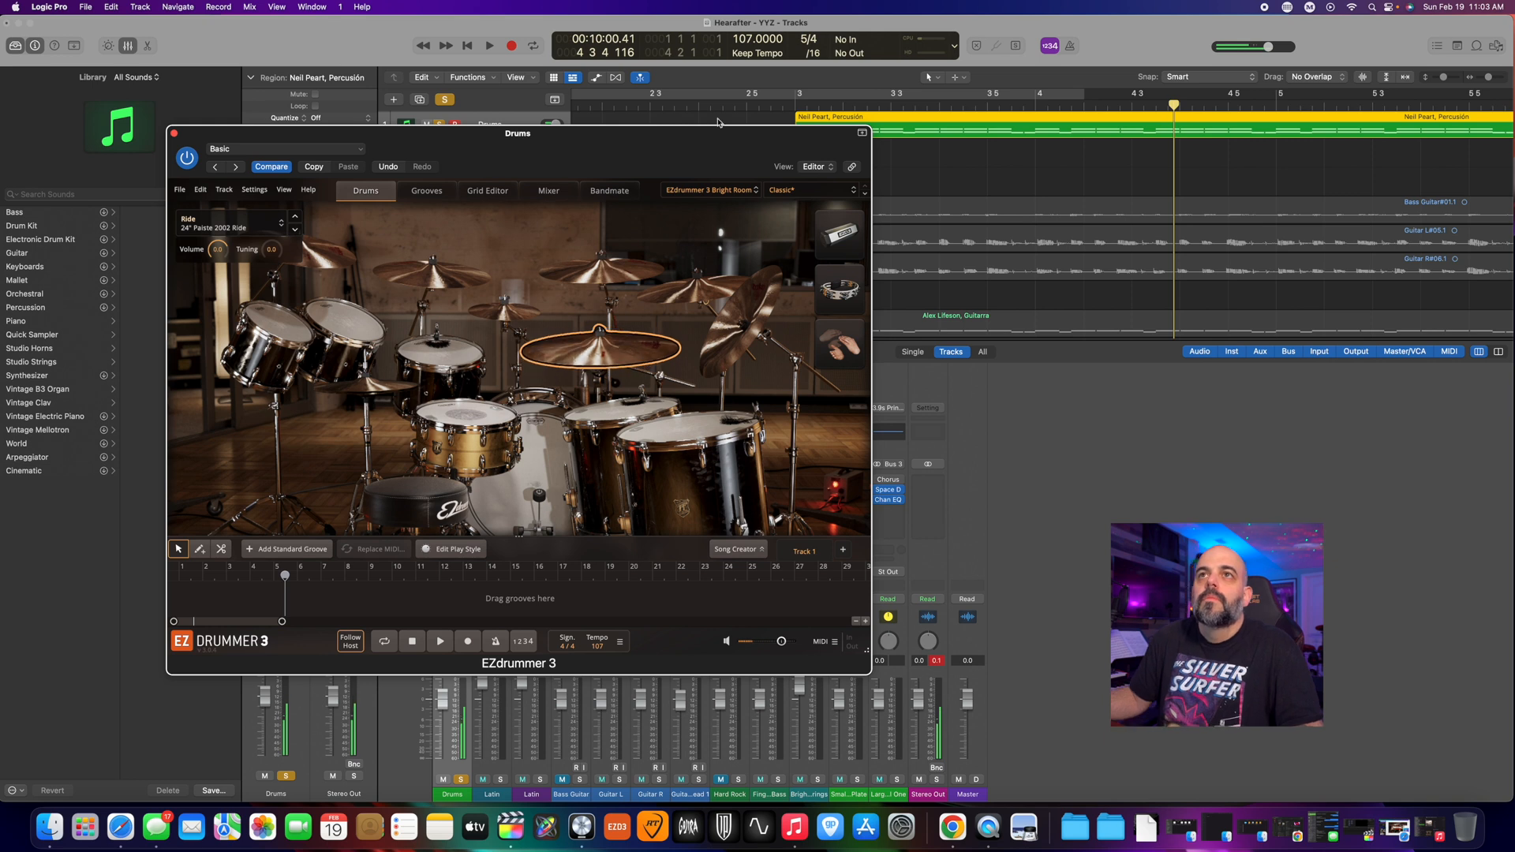
- Move the plug-in window further off the arrangement and play the Drums track from bar 5 to about bar 8
drag(615, 132, 516, 127)
scroll(1265, 143, right, 6)
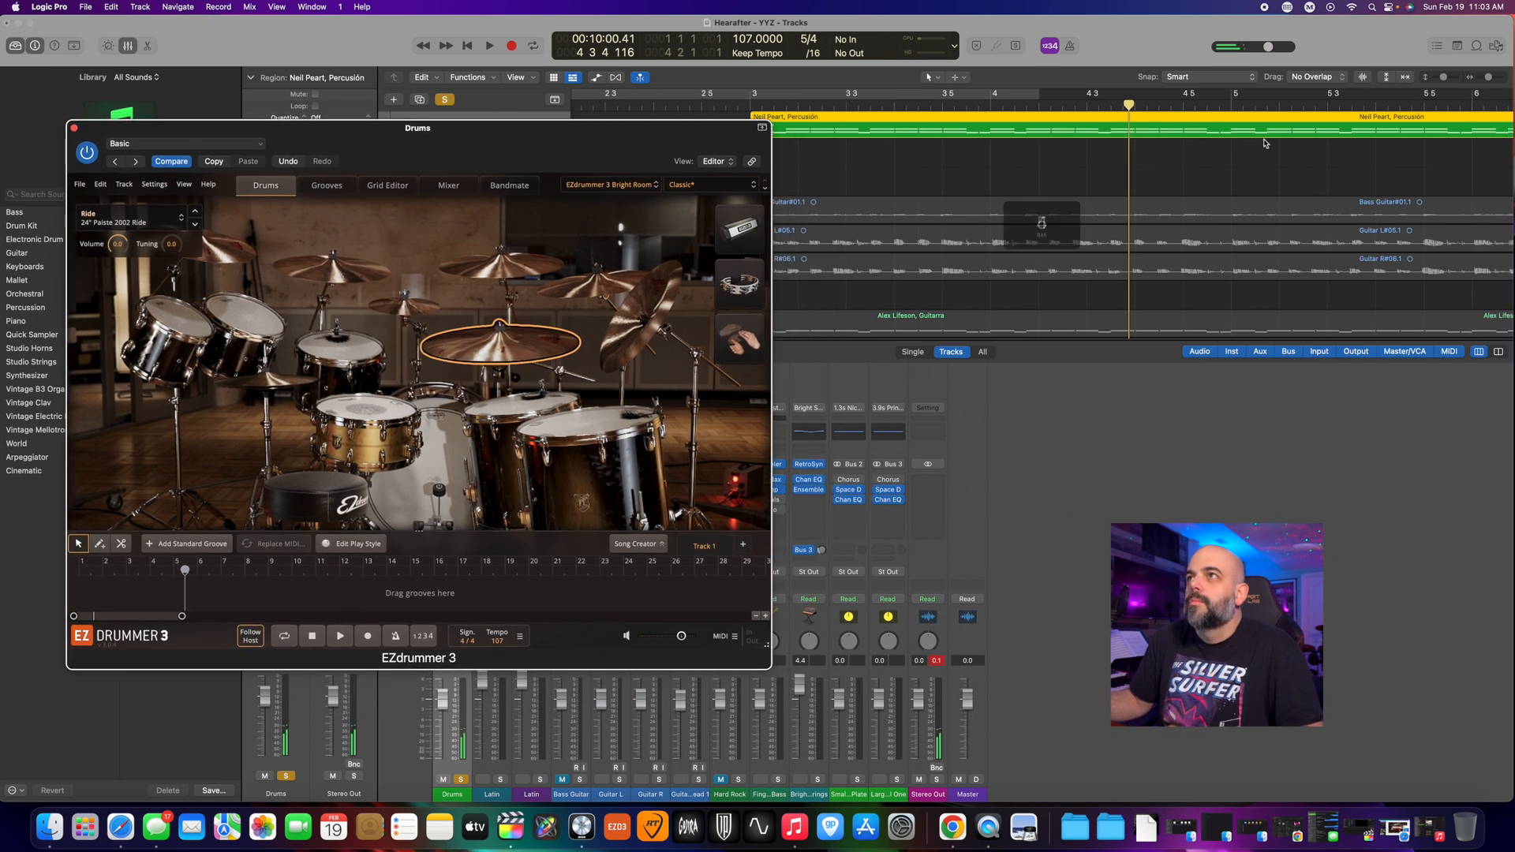
click(1315, 104)
key(space)
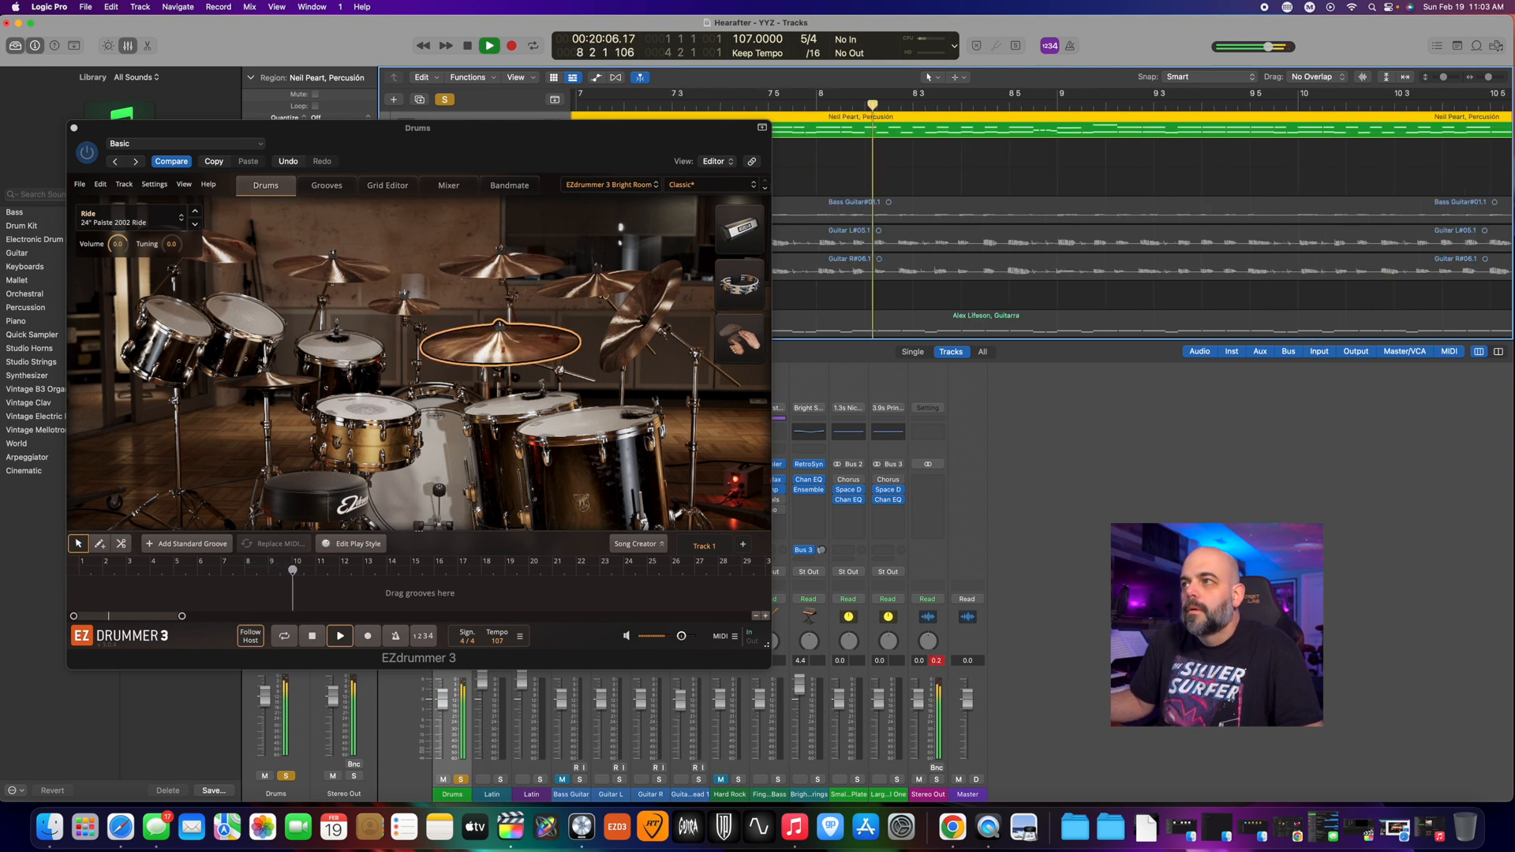
key(space)
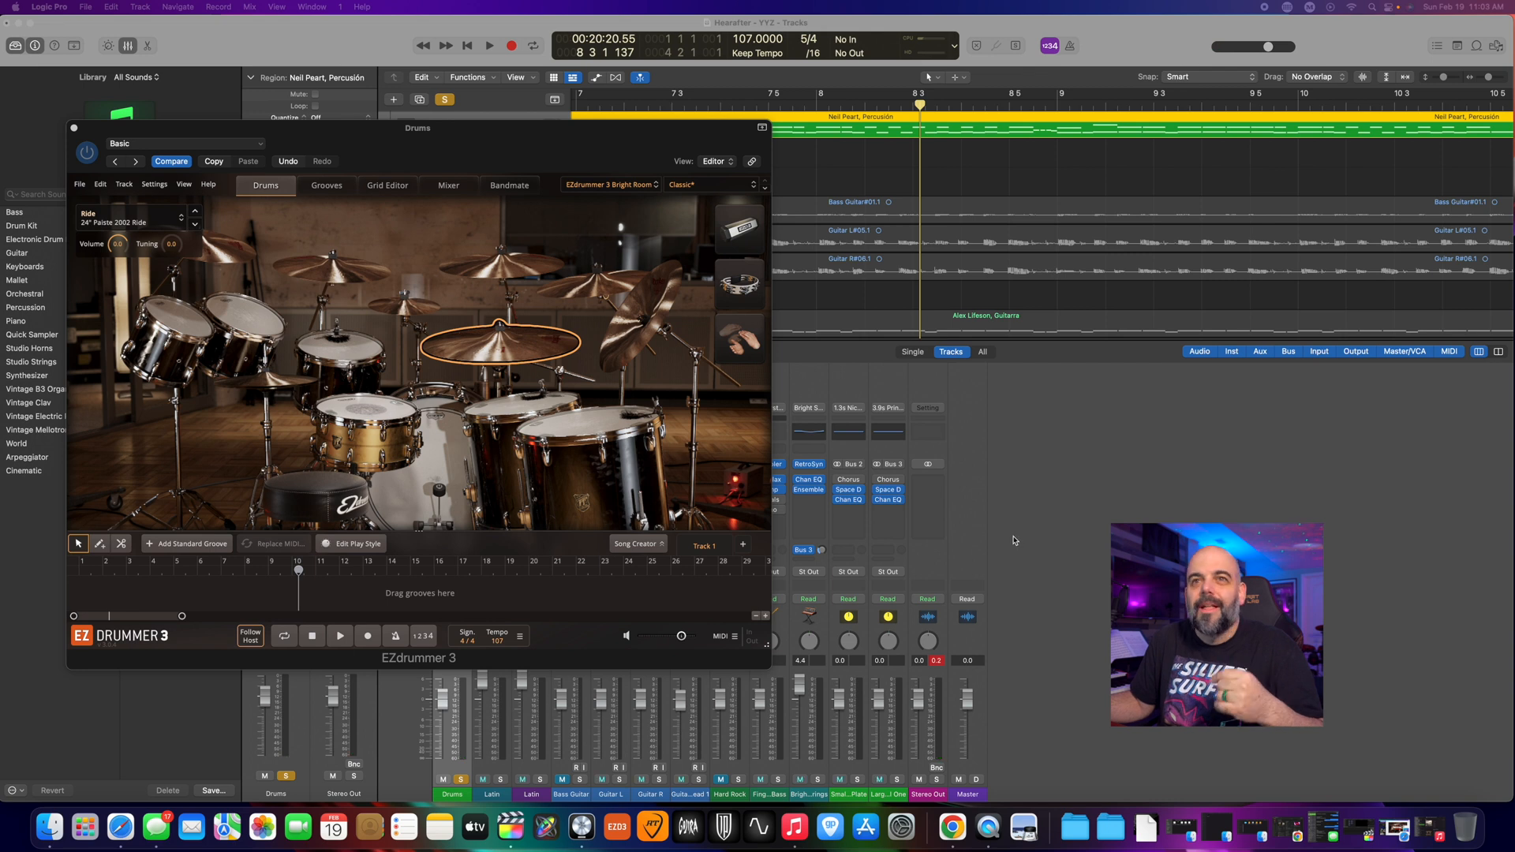
- Audition the 24" Paiste 2002 Swish Ride and change the ride cymbal to the 22" Paiste 2002 Black Label Vintage Ride
click(484, 336)
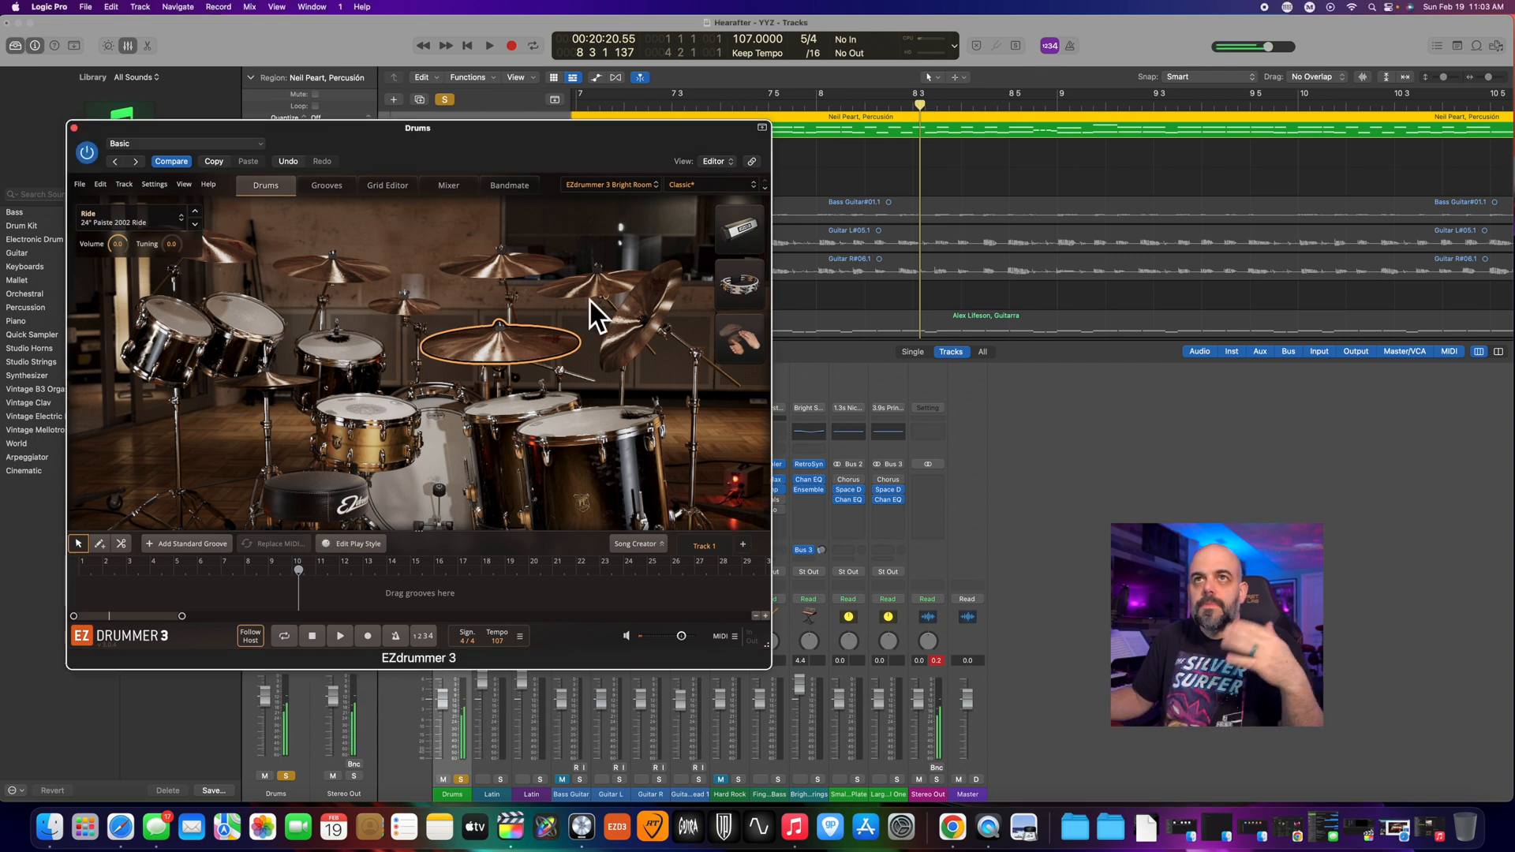
click(611, 186)
click(612, 173)
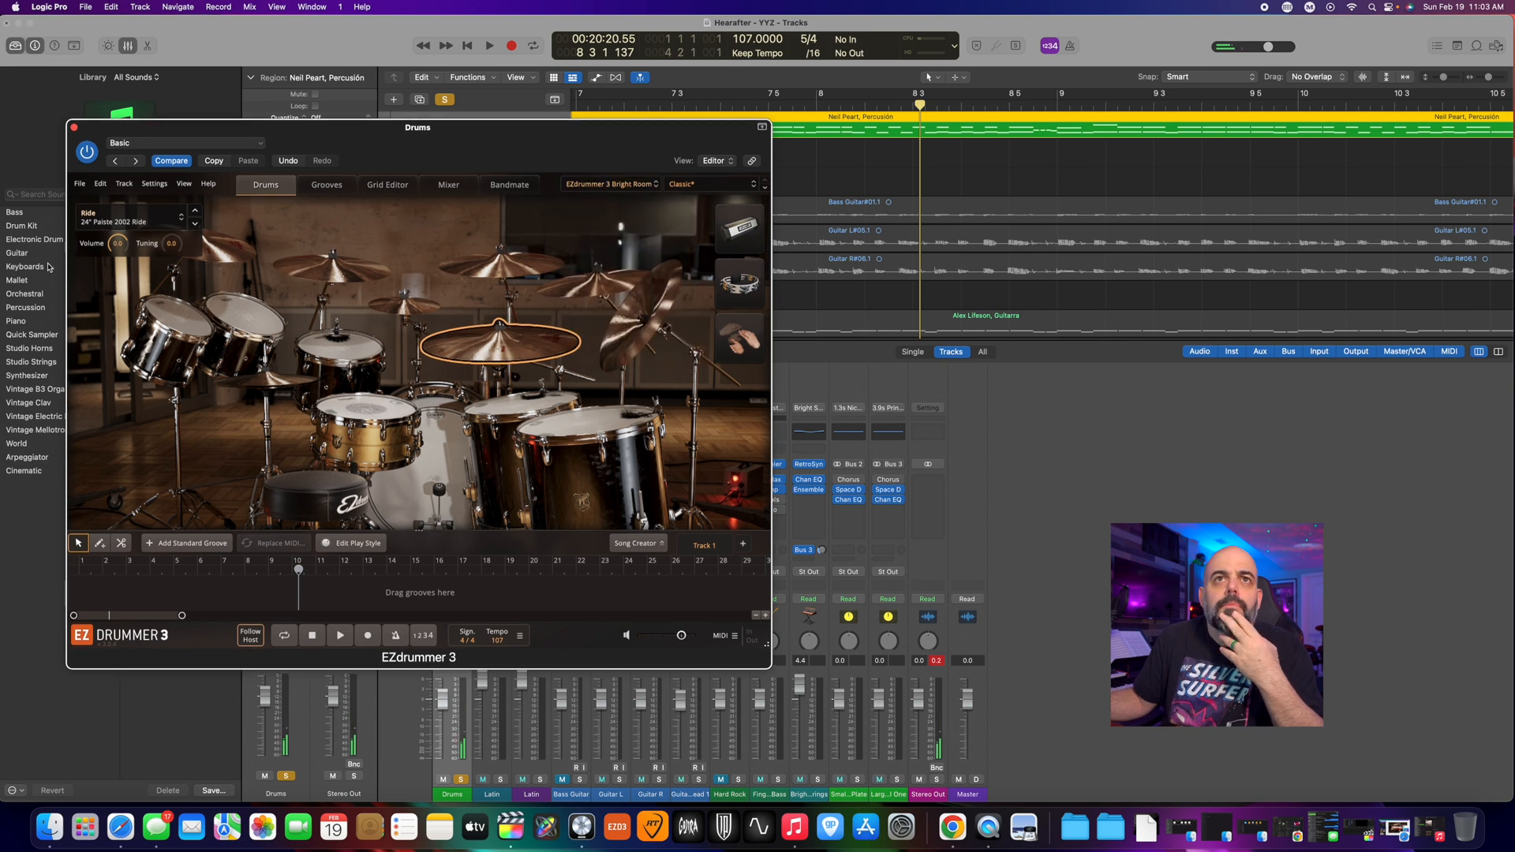
click(136, 209)
click(142, 310)
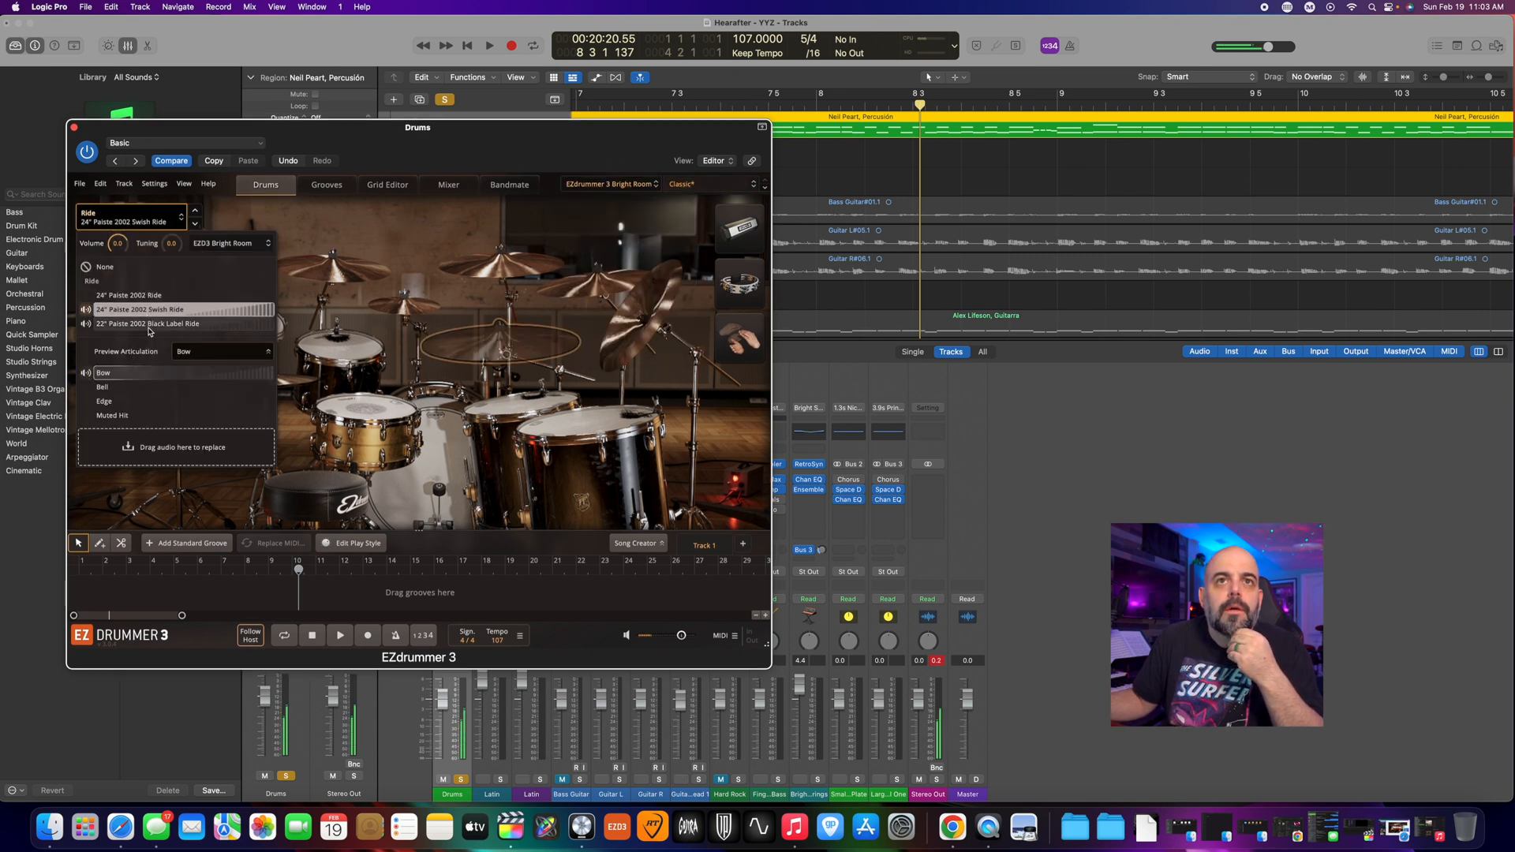
click(147, 327)
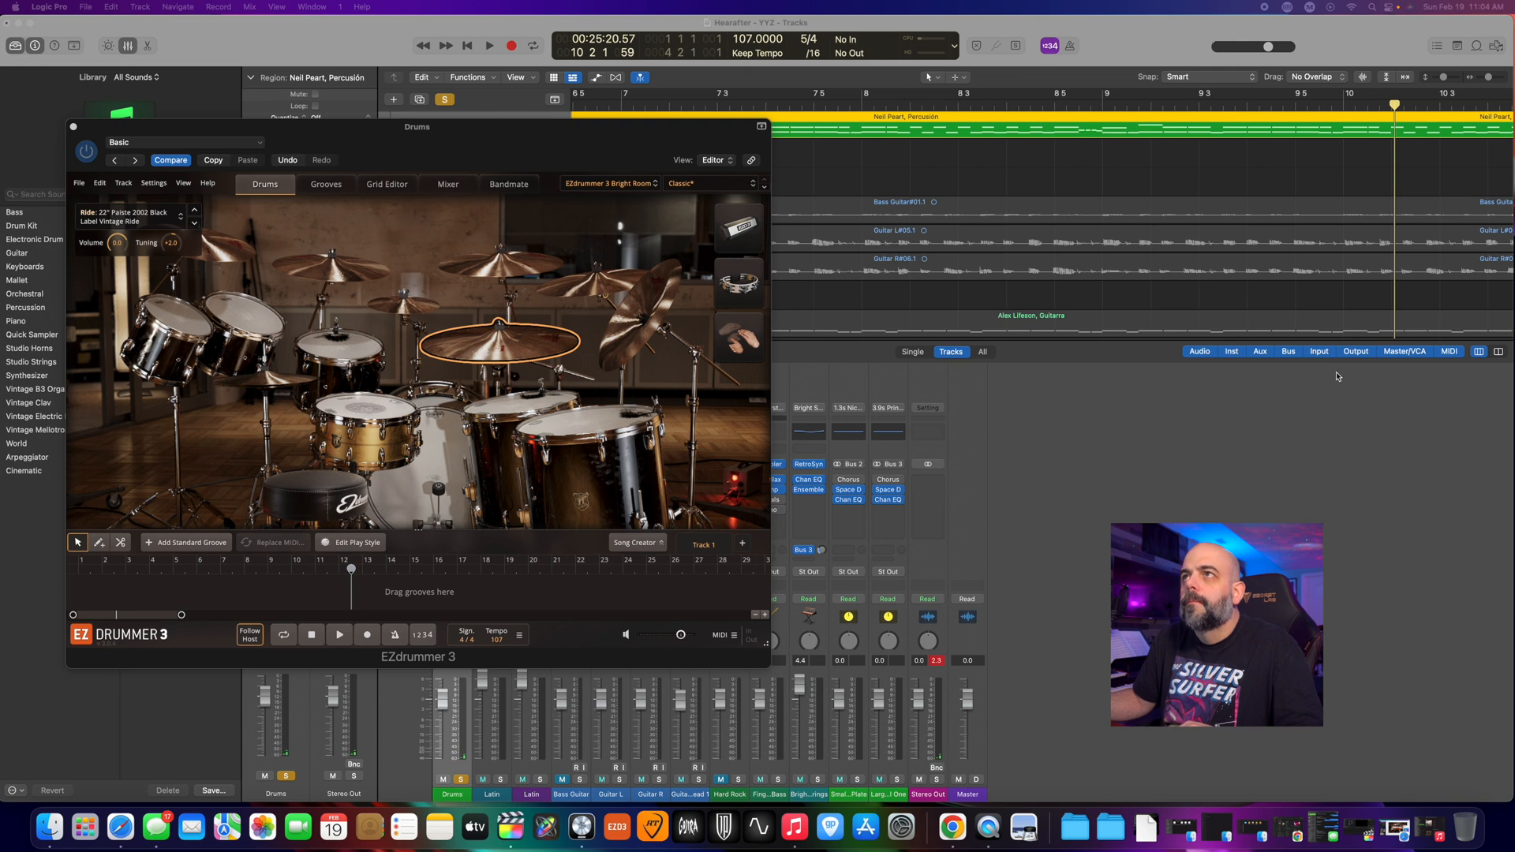
- Play the Drums track from about bar 9 into bar 12 with the new ride cymbal
click(1117, 103)
key(space)
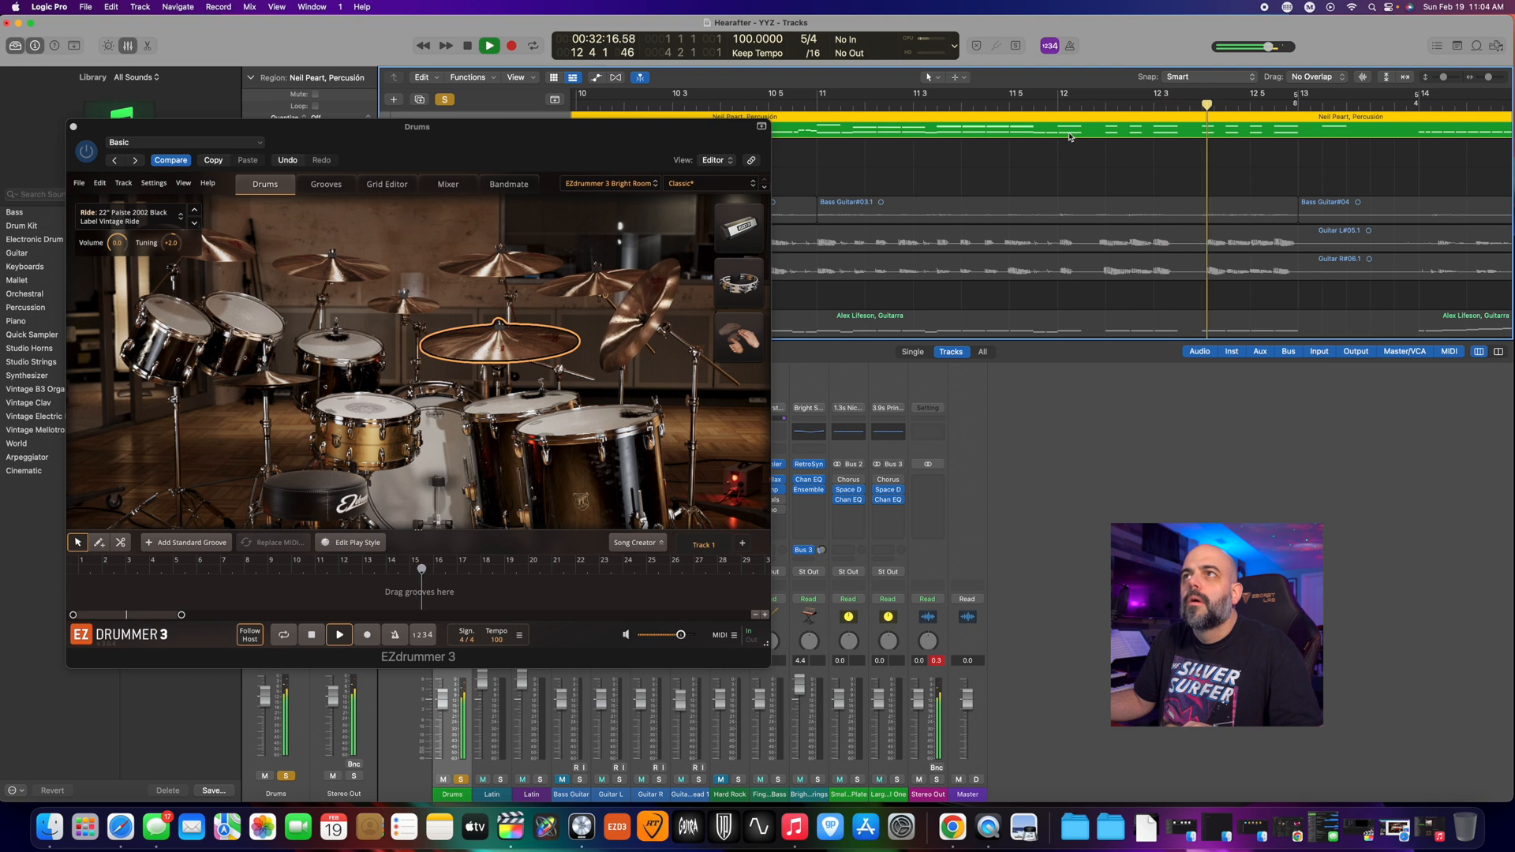
key(space)
- Place the playhead at bar 12 and open the drum region's notes around it in the Piano Roll
click(1060, 98)
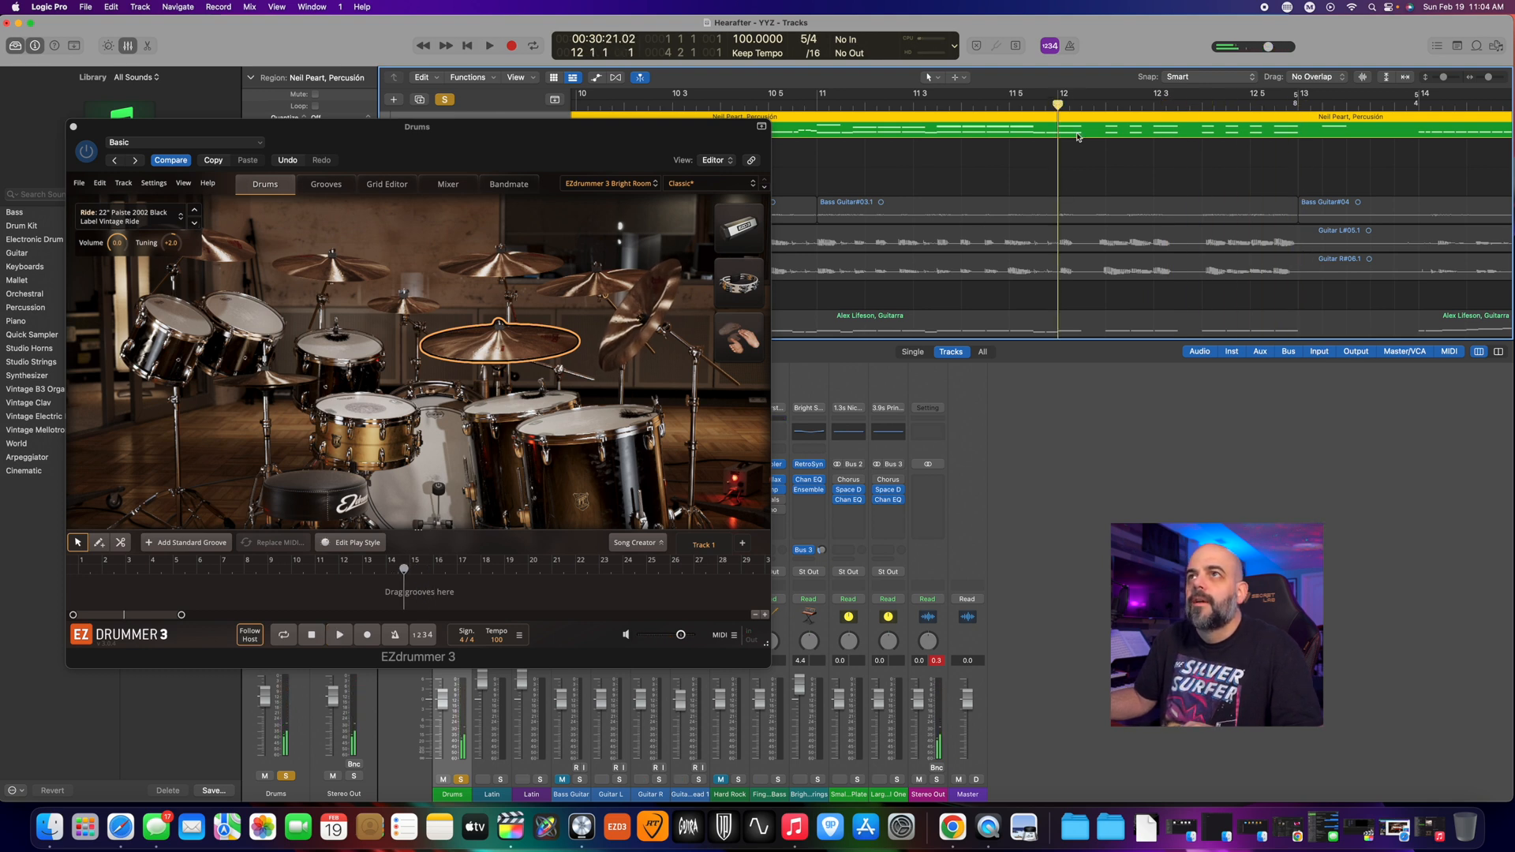
key(e)
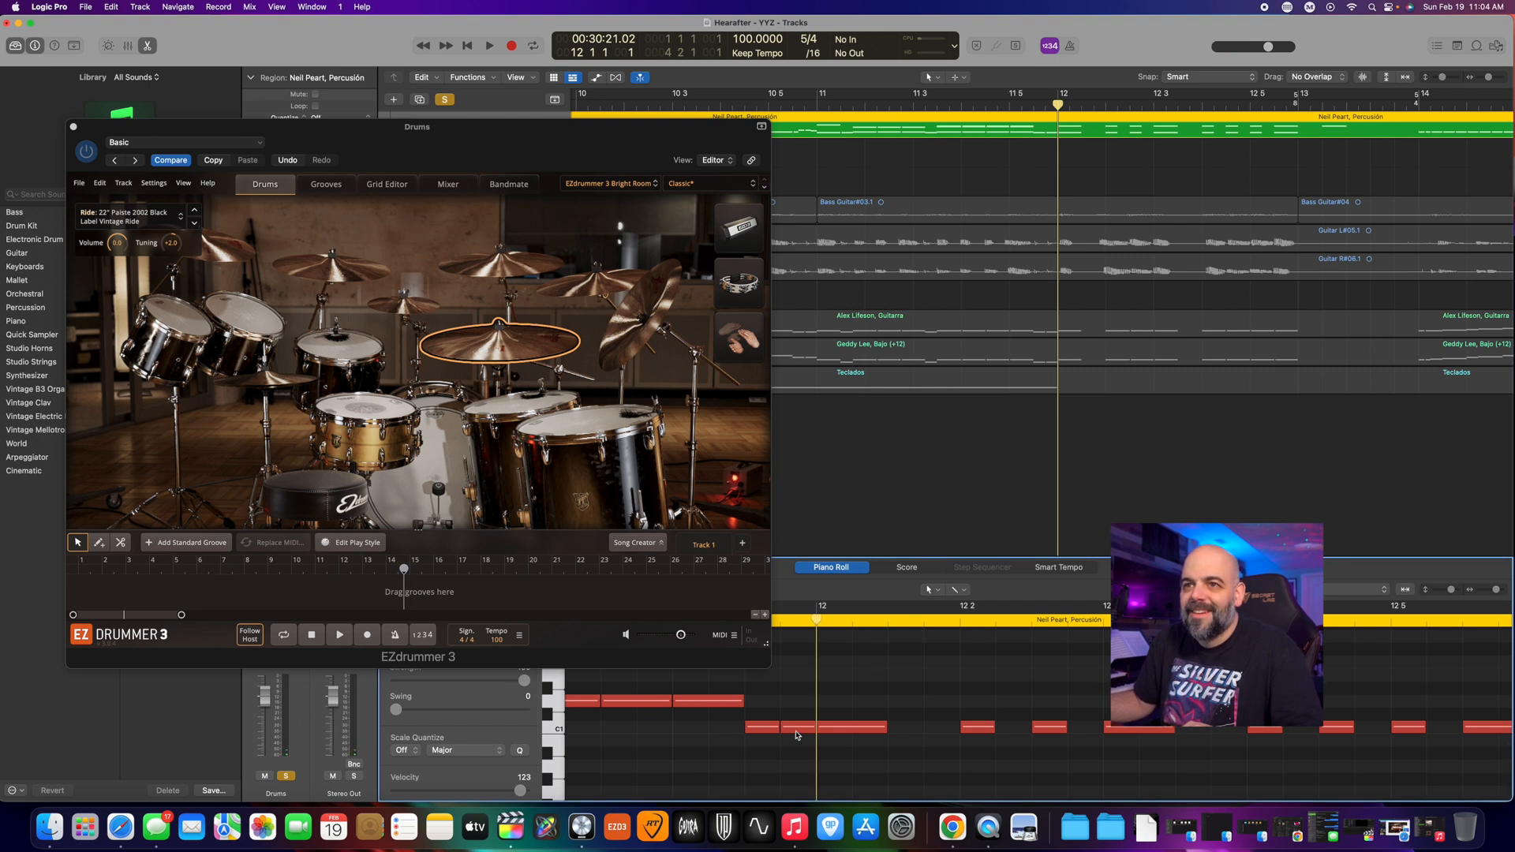
scroll(810, 740, up, 2)
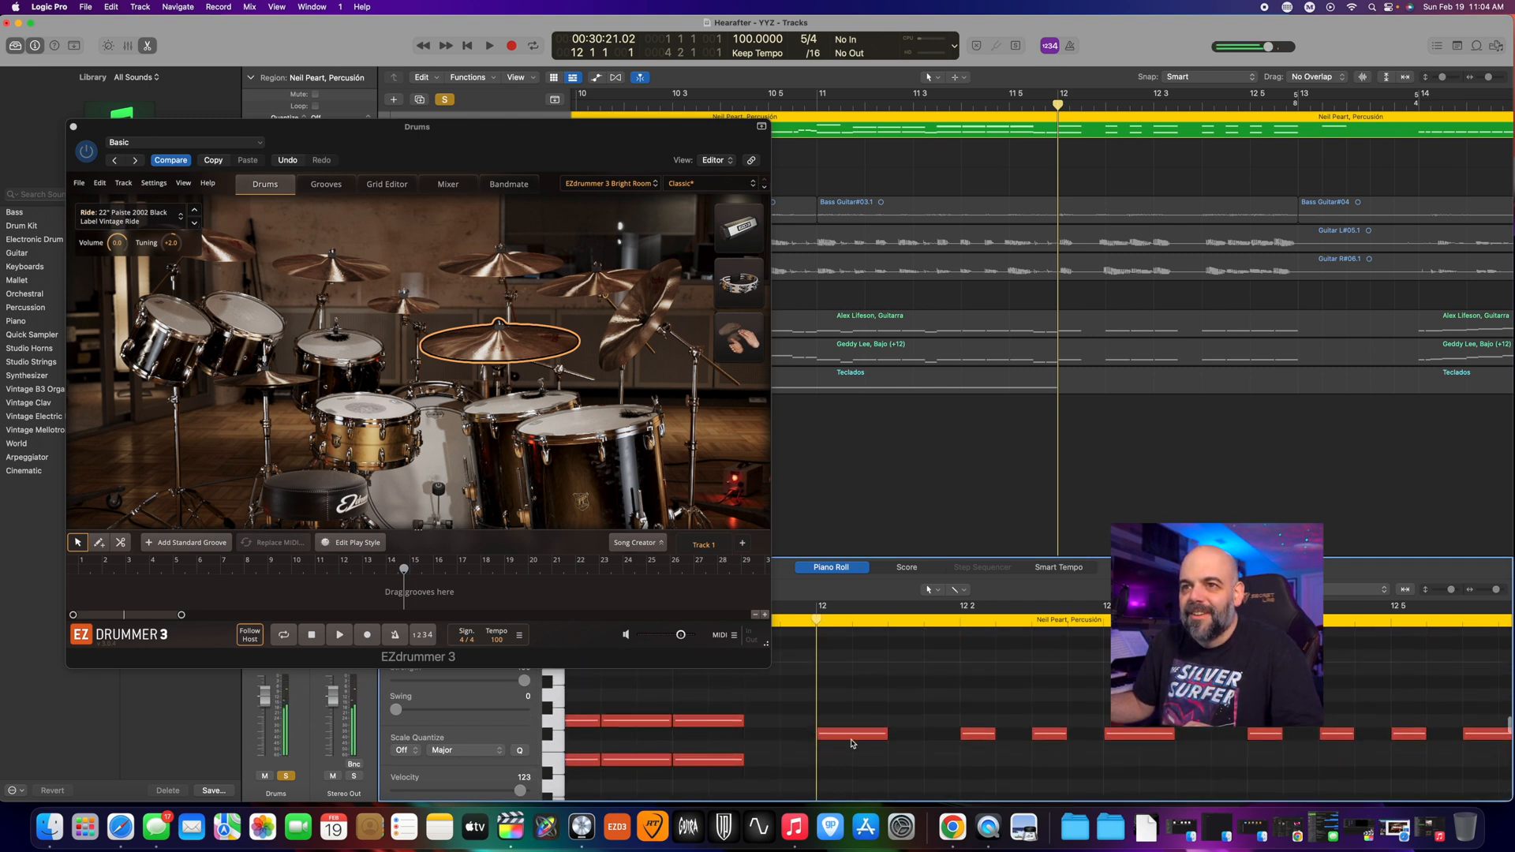
scroll(852, 743, right, 5)
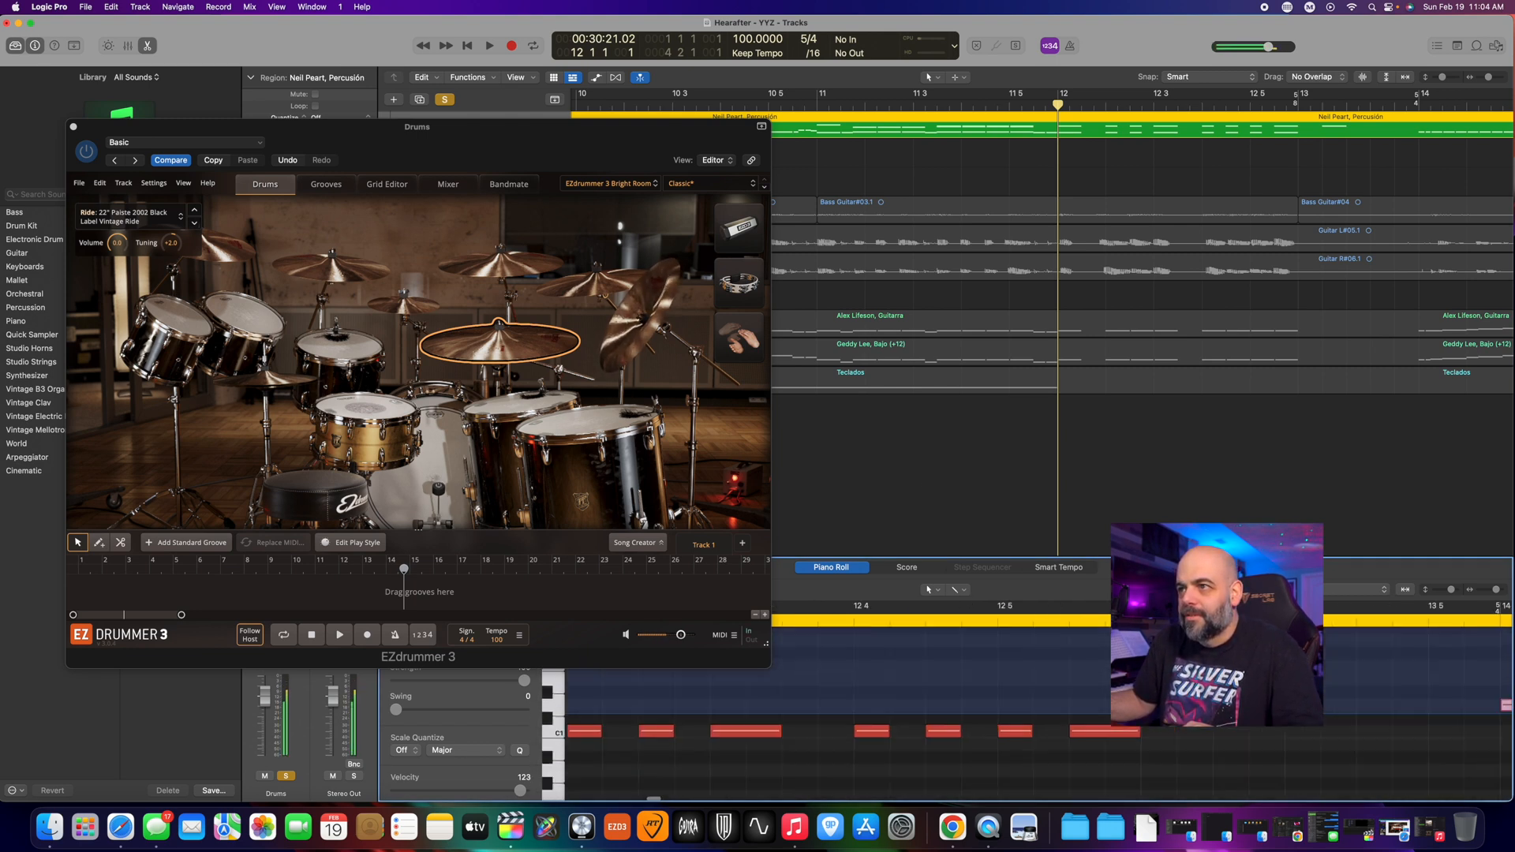
scroll(939, 694, right, 5)
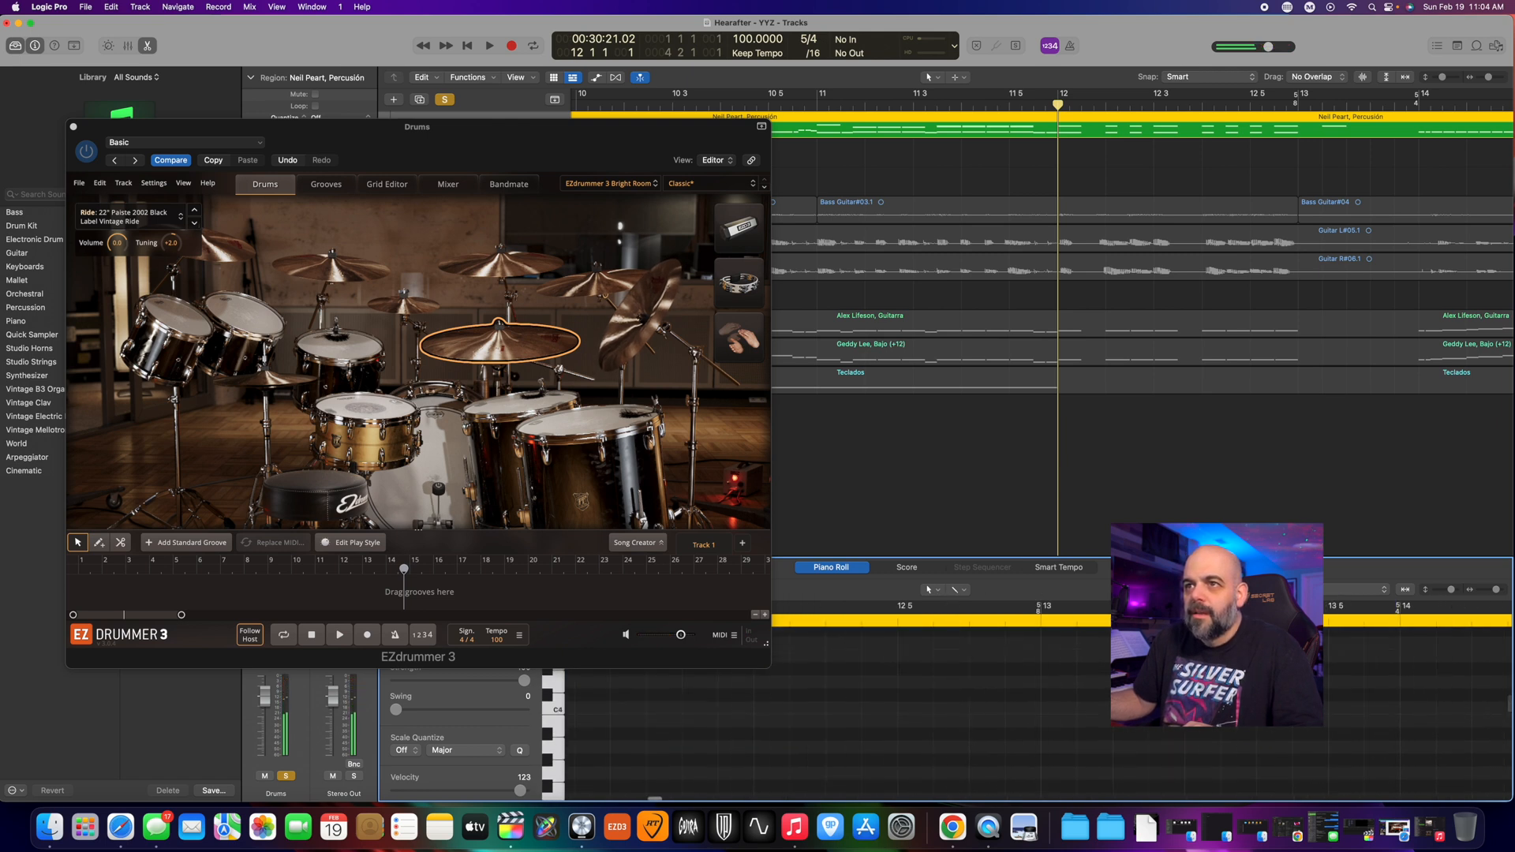
scroll(939, 695, left, 5)
scroll(940, 711, down, 5)
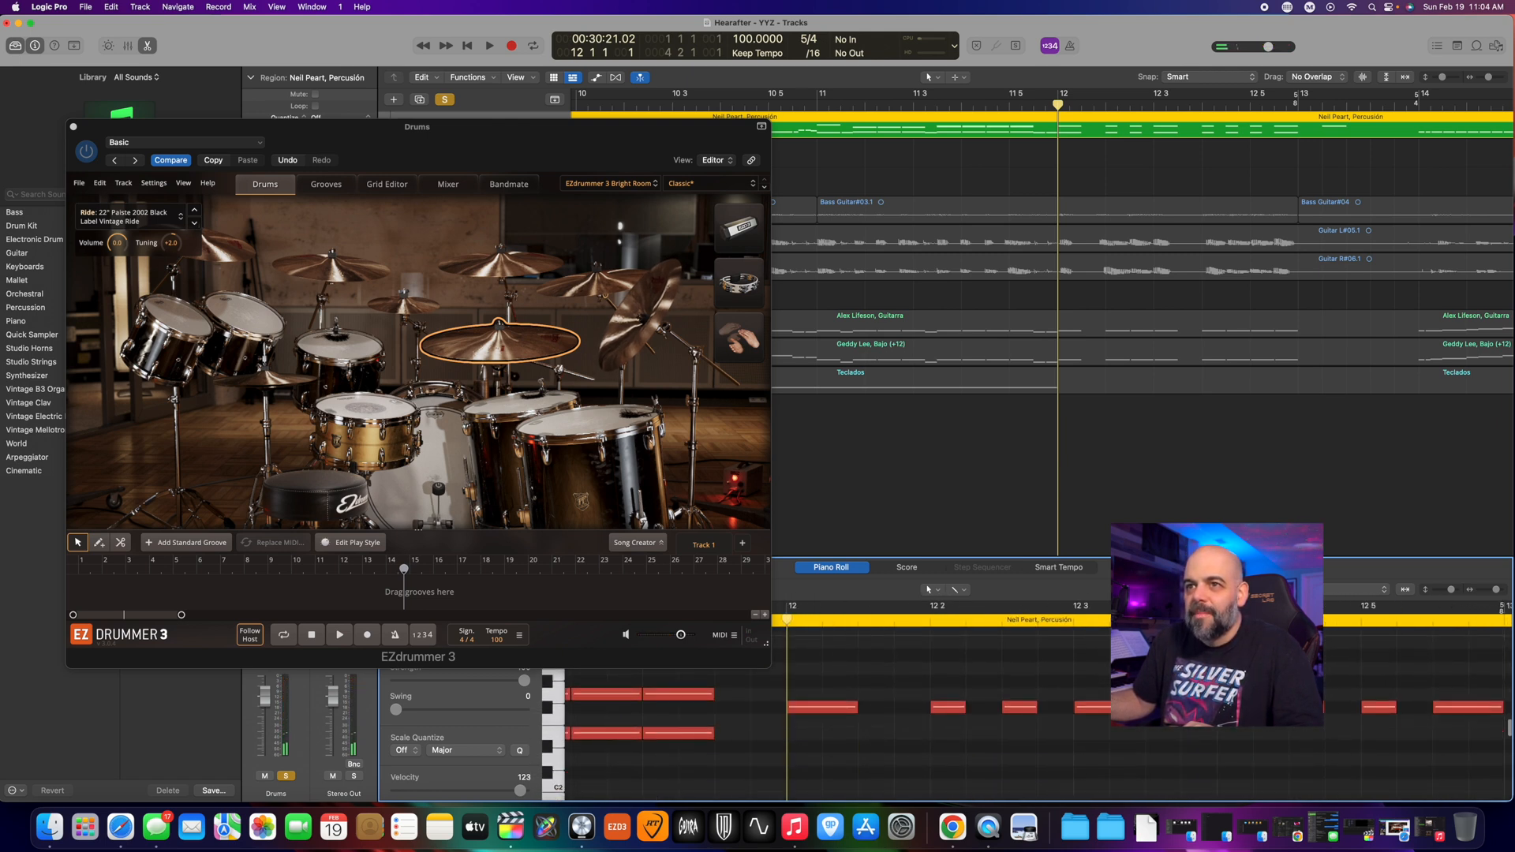
- Transpose the upper row of notes starting at bar 12 up four semitones, and play the passage from bar 12
drag(777, 708, 1462, 684)
scroll(1461, 683, left, 3)
scroll(1461, 683, up, 2)
scroll(1461, 683, left, 3)
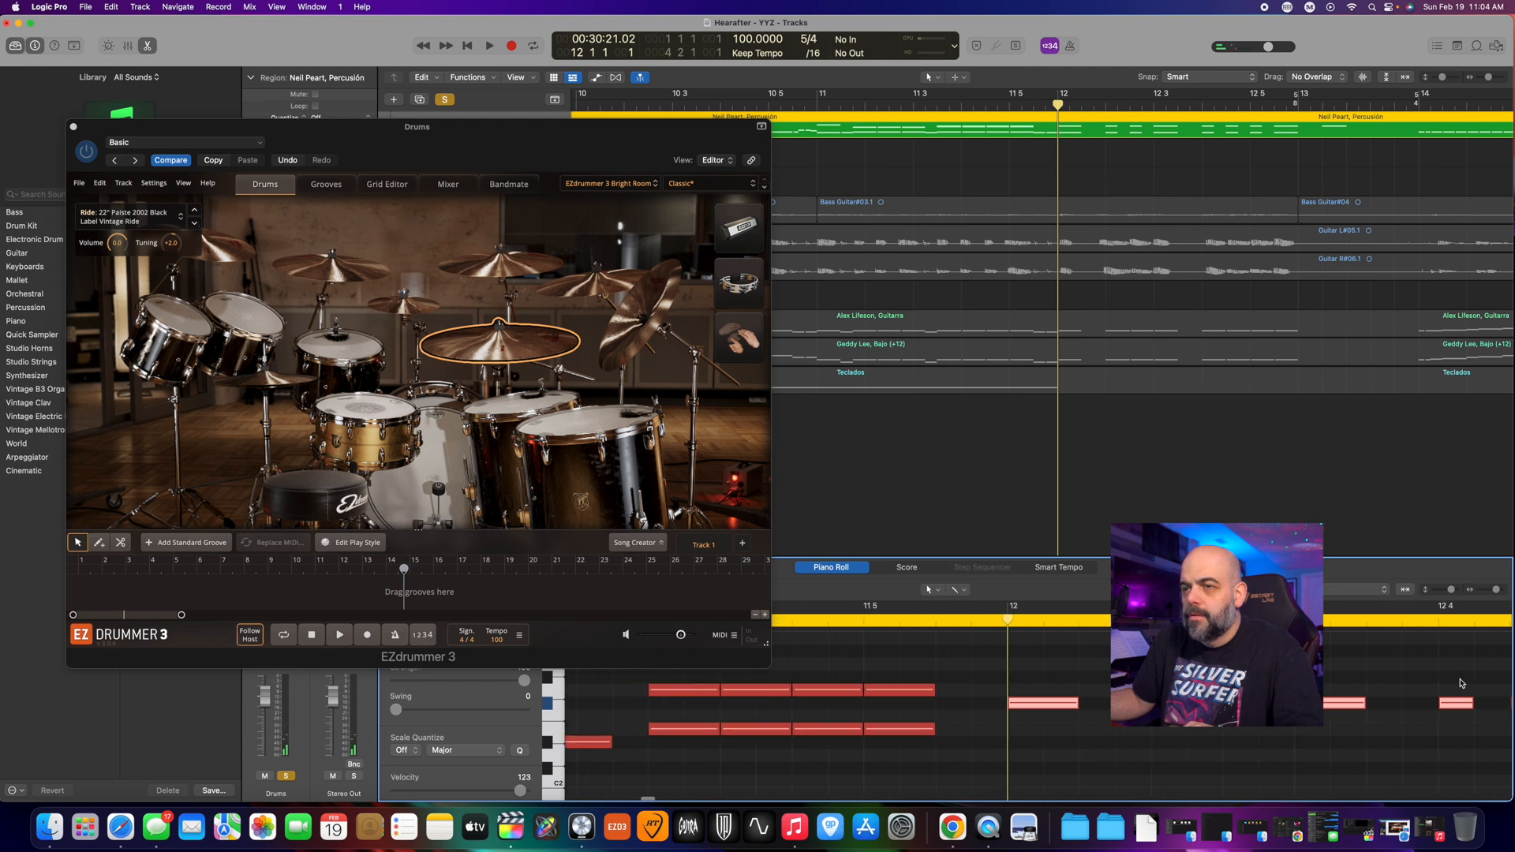
scroll(1461, 684, up, 1)
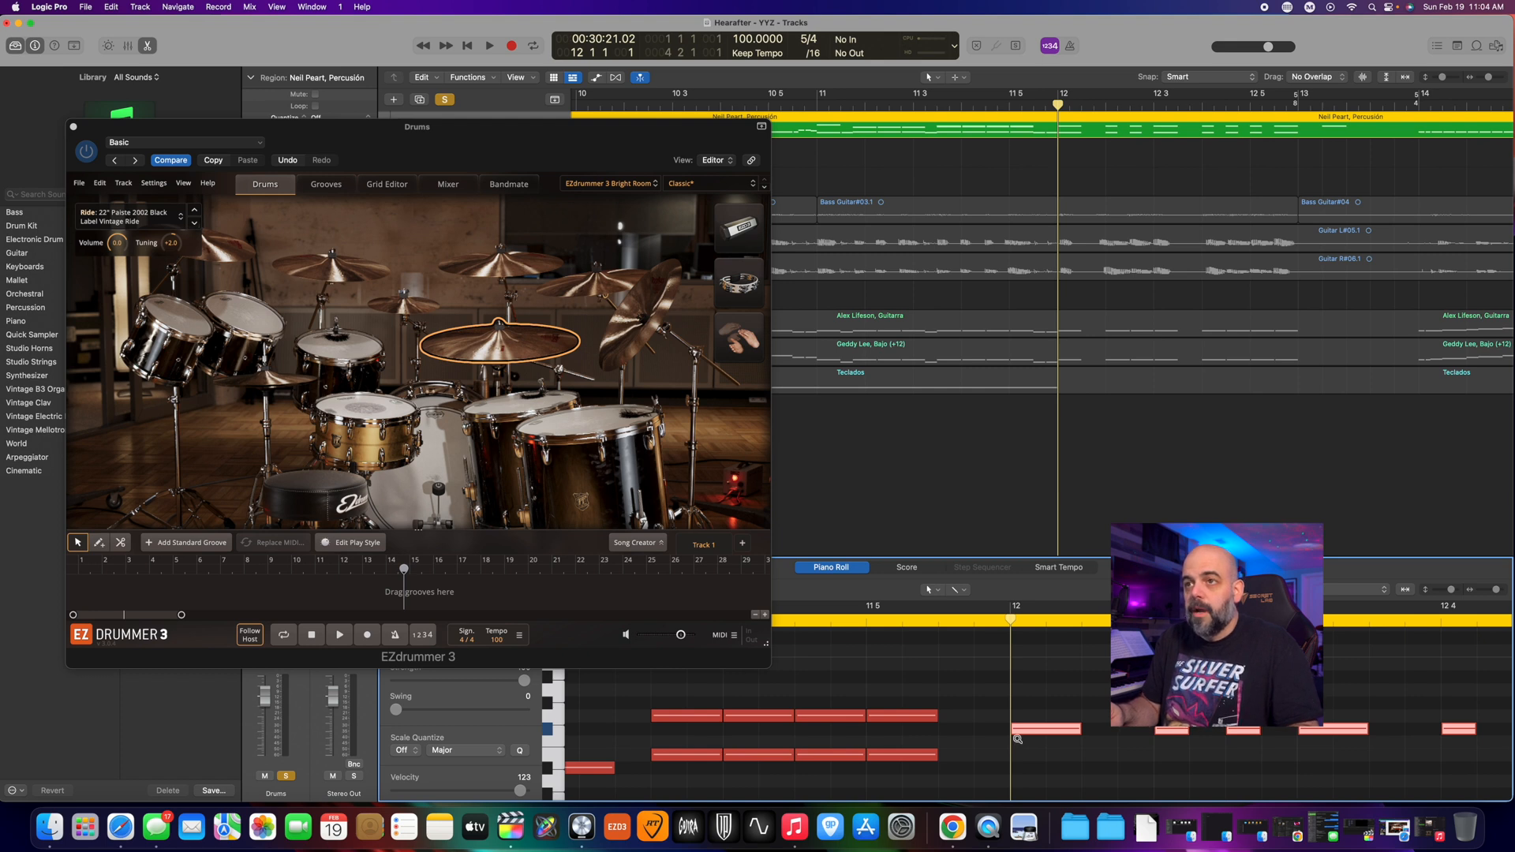
key(alt+Up)
key(alt+Up)
key(alt+Up)
key(alt+Up)
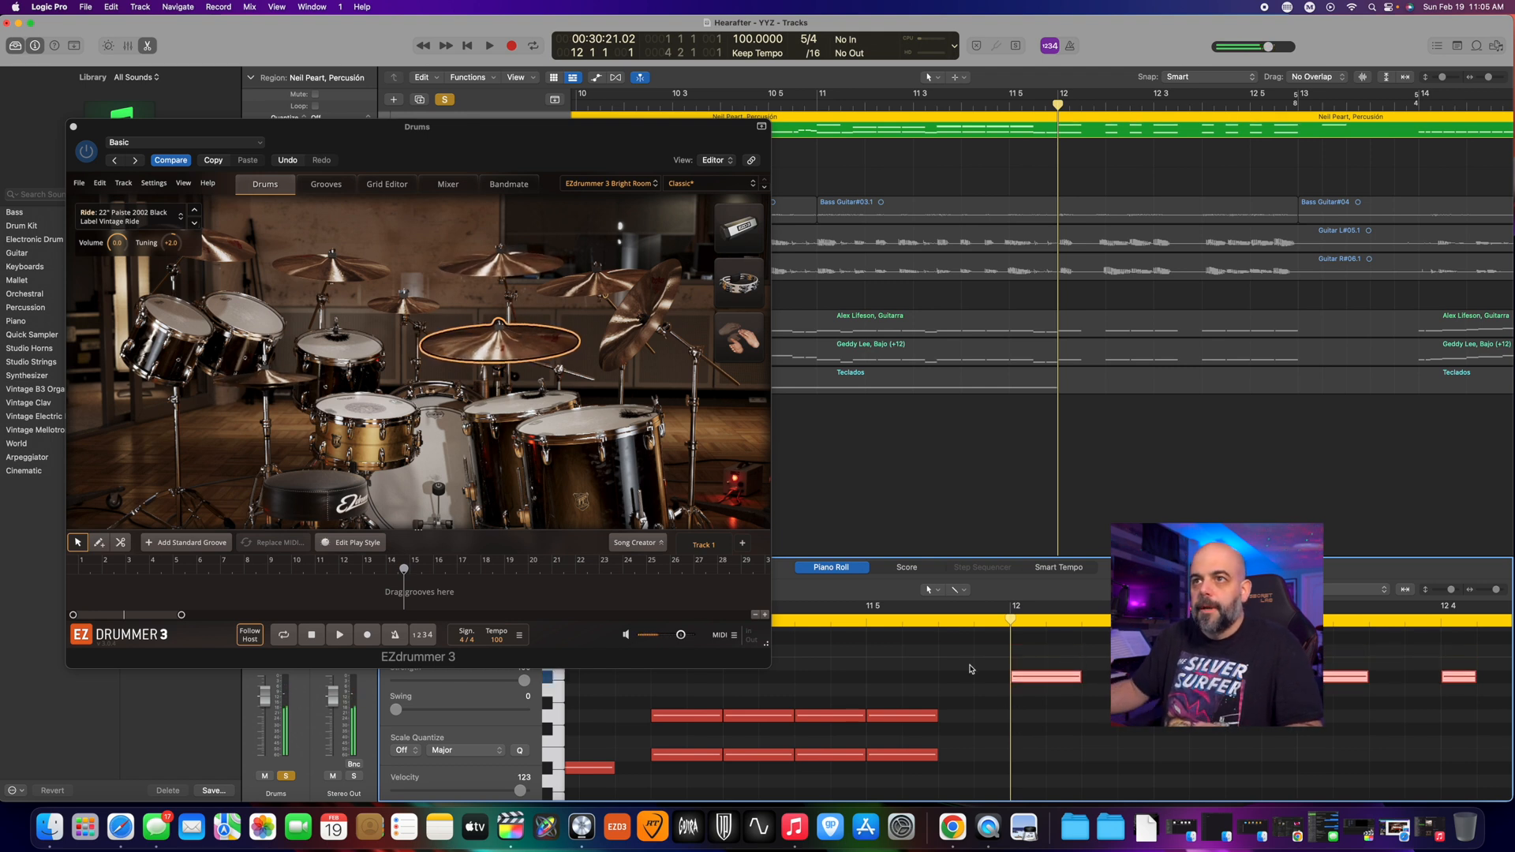
key(space)
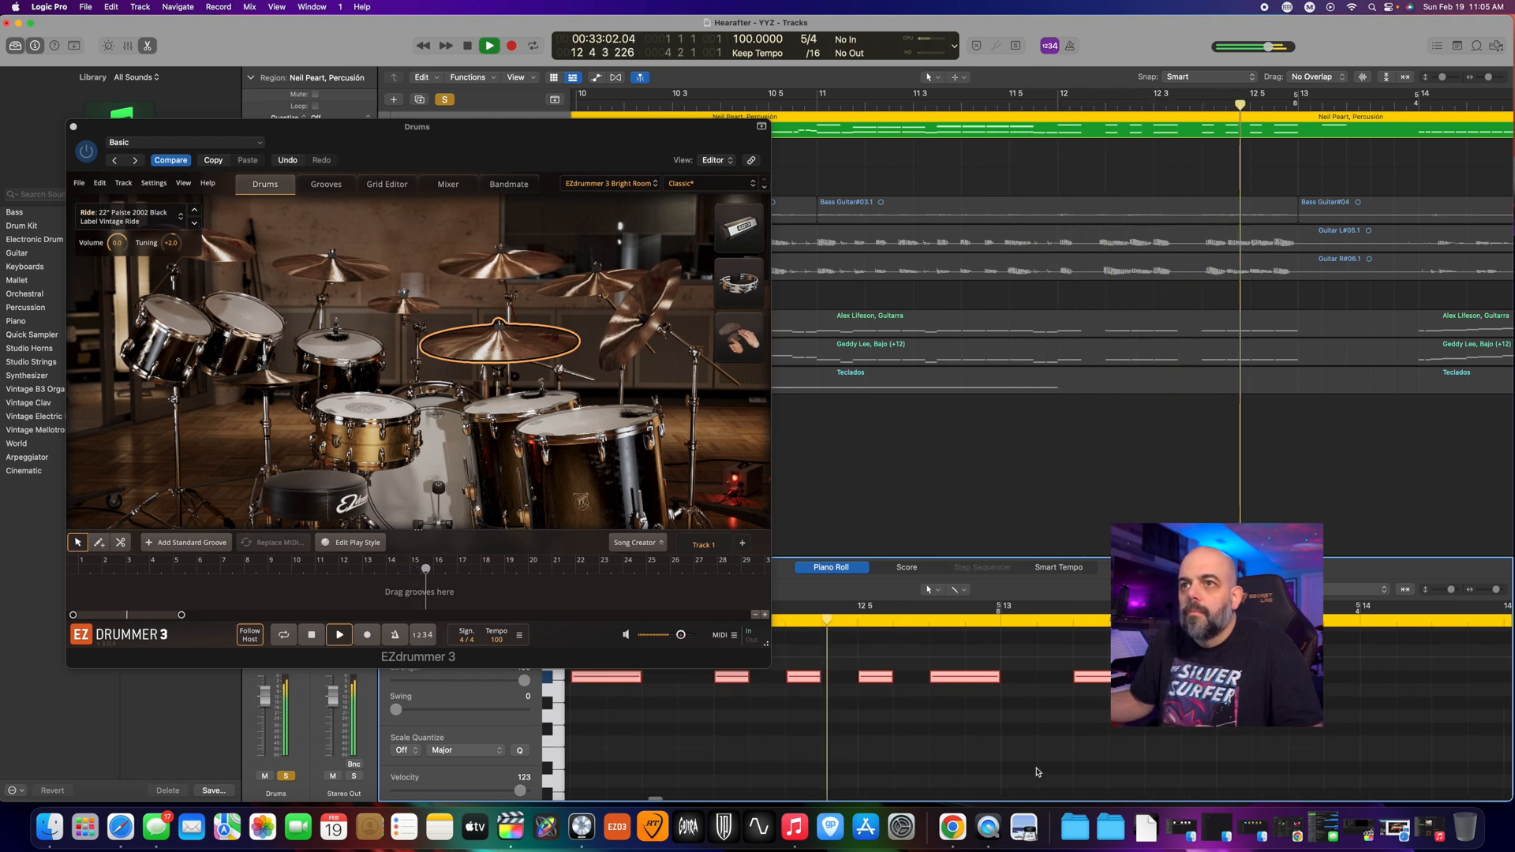
key(space)
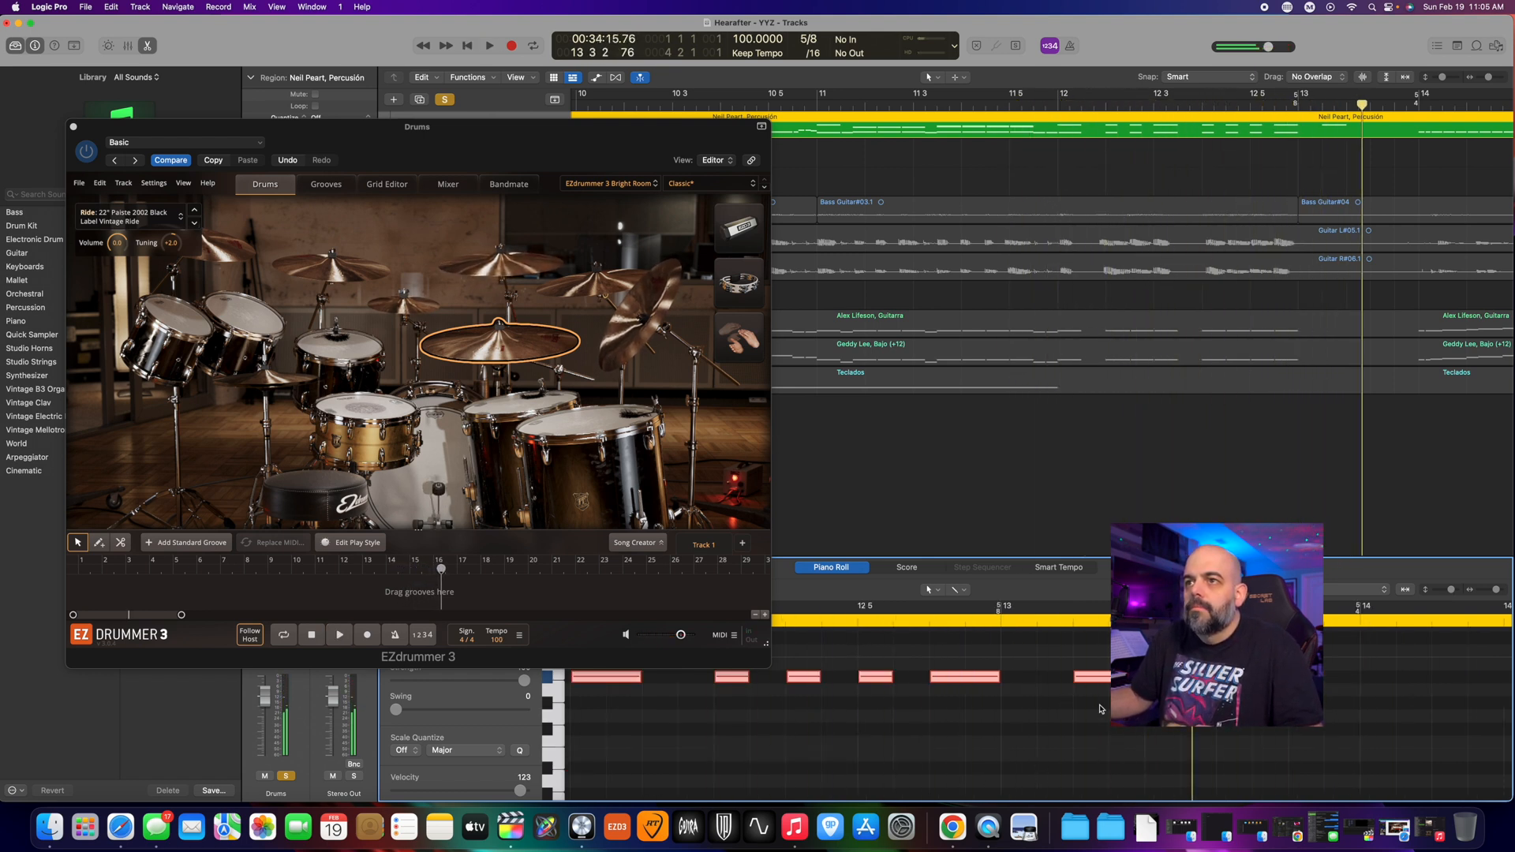
- Select only the last note of that row, just after bar 13, and audition it at lower and higher pitches
click(1102, 710)
click(1099, 677)
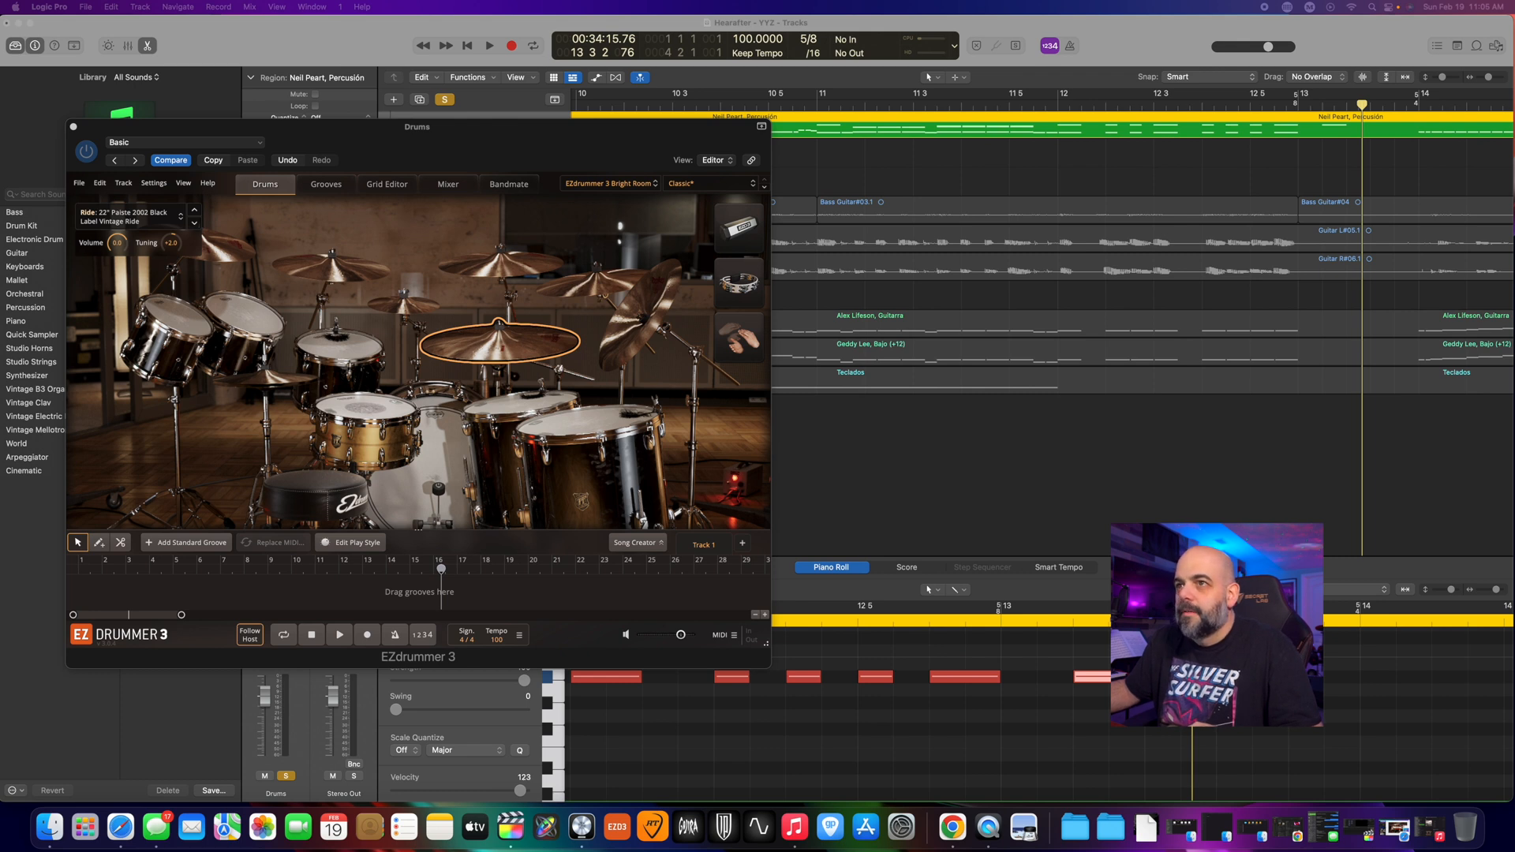
key(super+Tab)
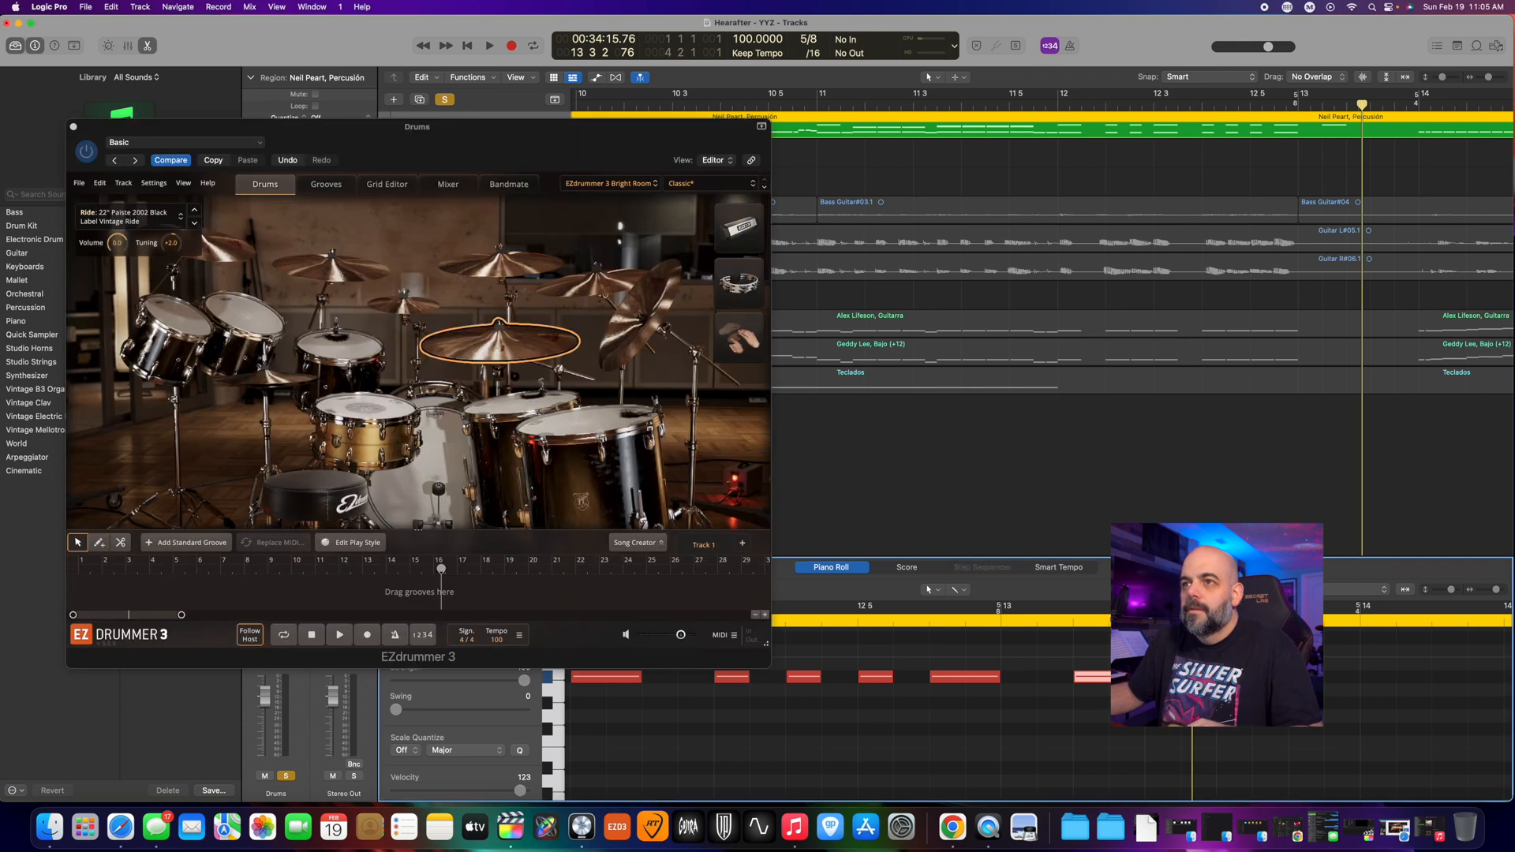
key(alt+Down)
key(alt+Down)
key(alt+Down)
key(alt+Down)
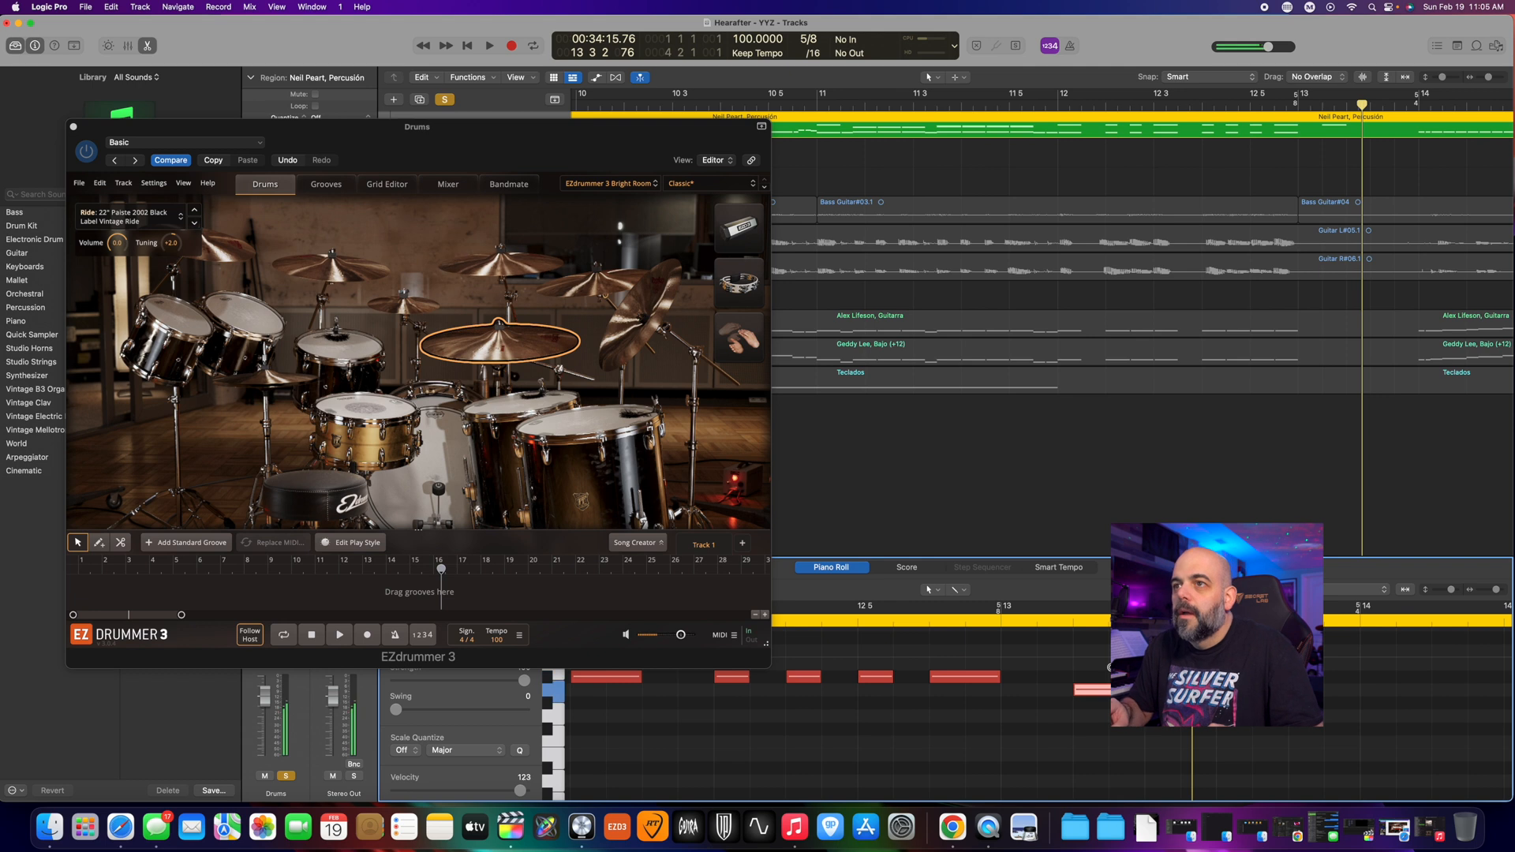
key(alt+Up)
key(alt+Up)
key(alt+Up)
key(alt+Up)
key(alt+Up)
key(alt+Up)
key(alt+Up)
key(alt+Up)
key(alt+Up)
key(alt+Down)
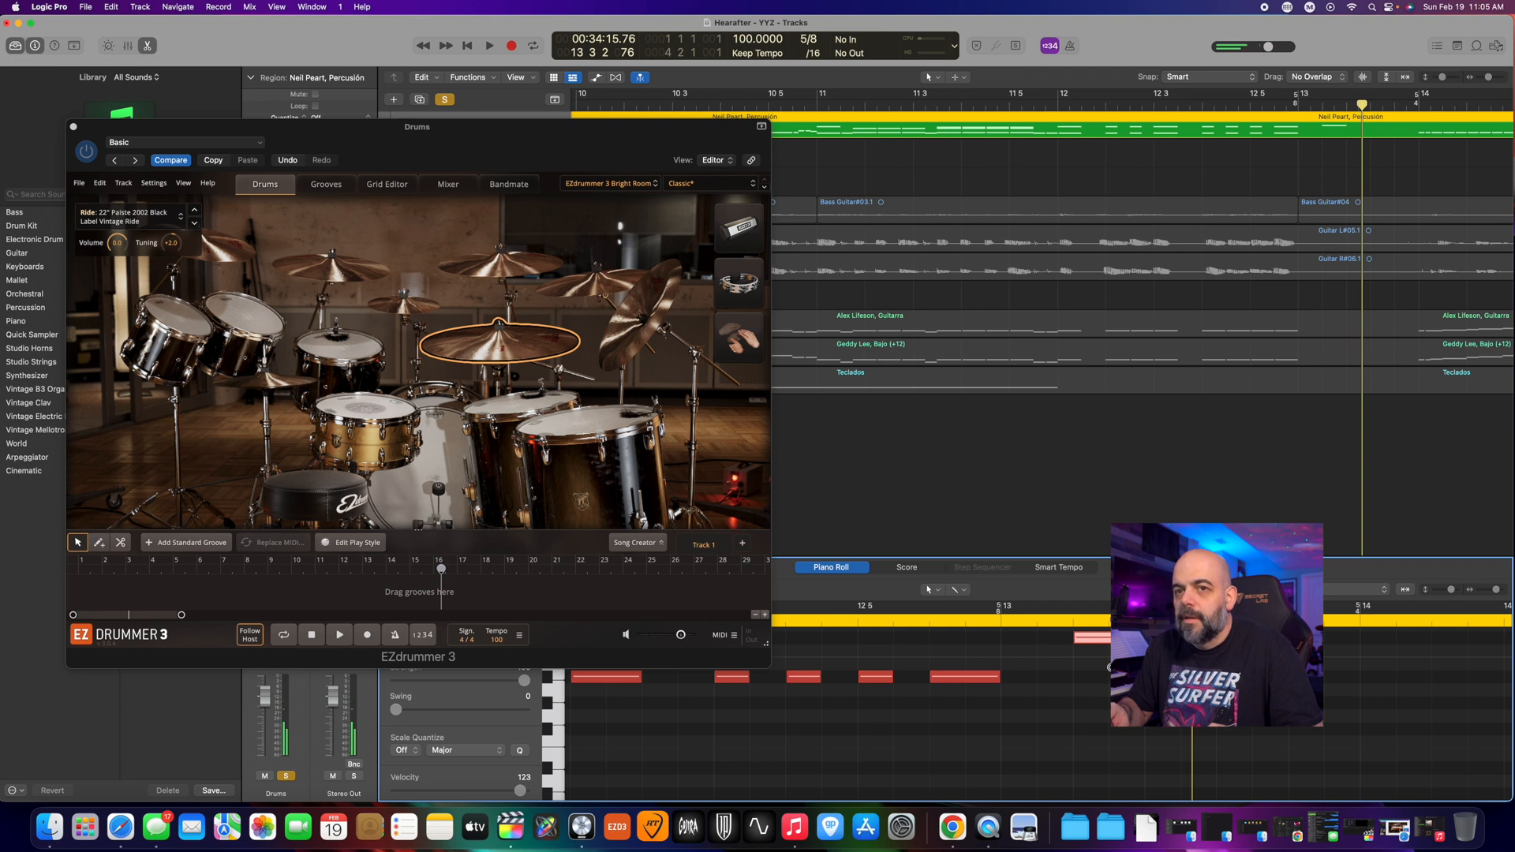
key(alt+Up)
key(alt+Up)
key(alt+Up)
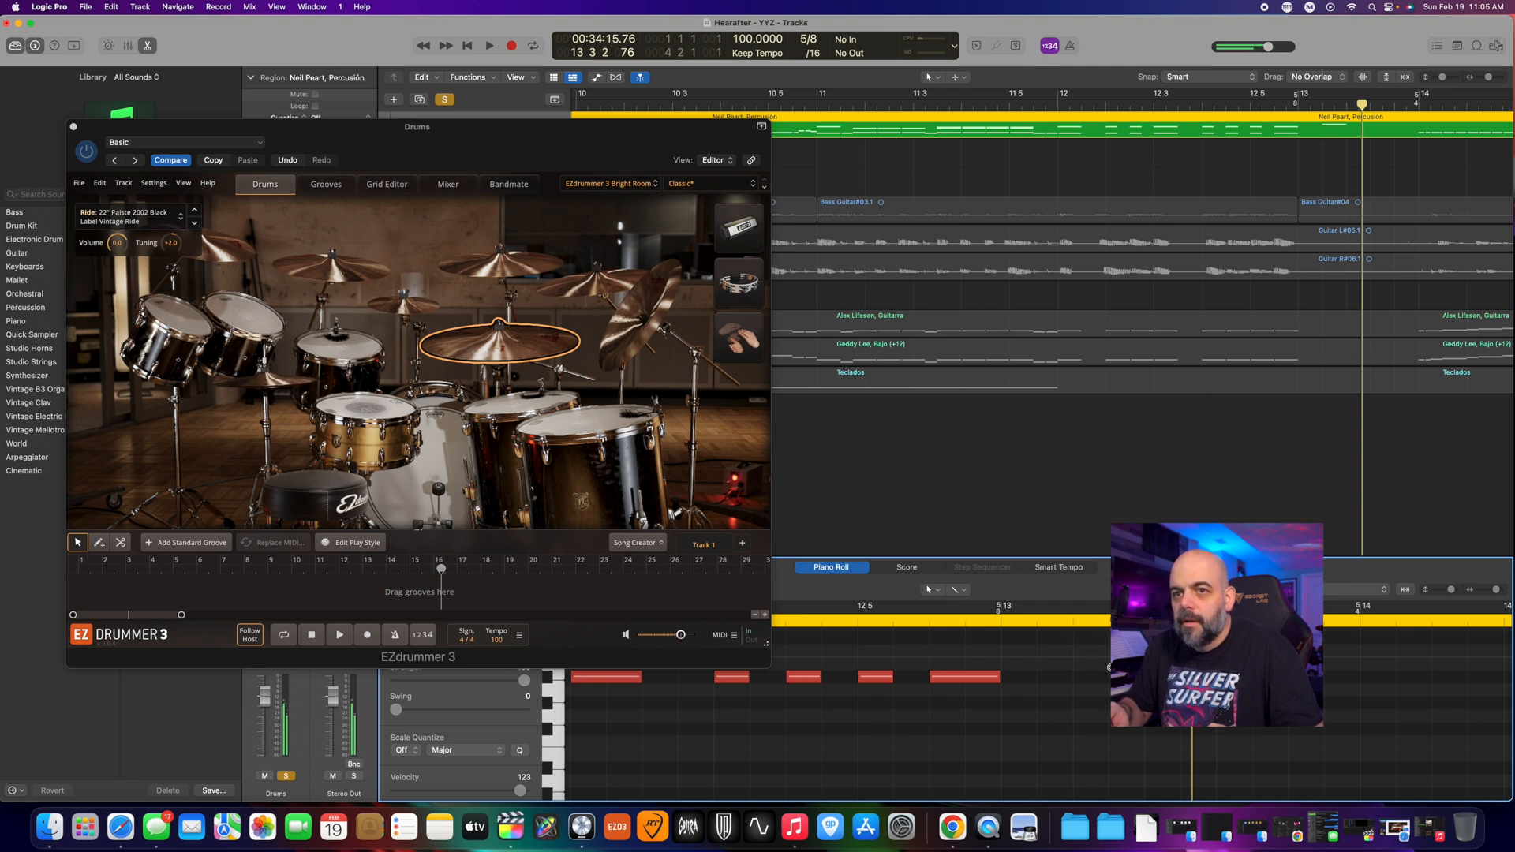
- Lower the selected note semitone by semitone to audition the drum sounds on the lower pitches
key(alt+Down)
key(alt+Down)
key(alt+Down)
key(alt+Down)
key(alt+Down)
key(alt+Down)
key(alt+Down)
key(alt+Down)
key(alt+Down)
key(alt+Down)
key(alt+Down)
key(alt+Down)
key(alt+Down)
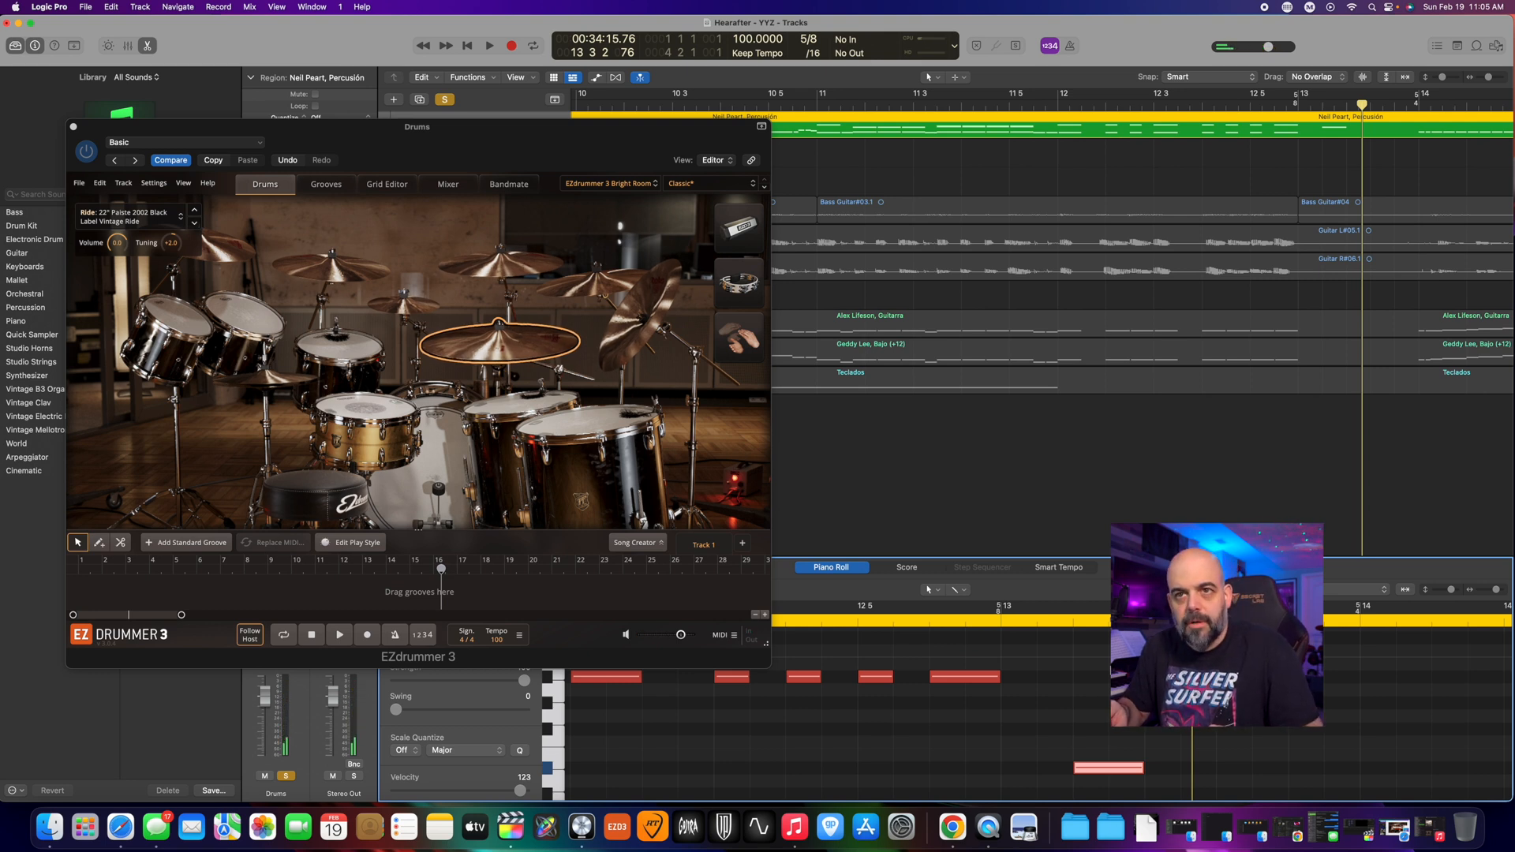
key(alt+Down)
key(alt+Down)
key(alt+Down)
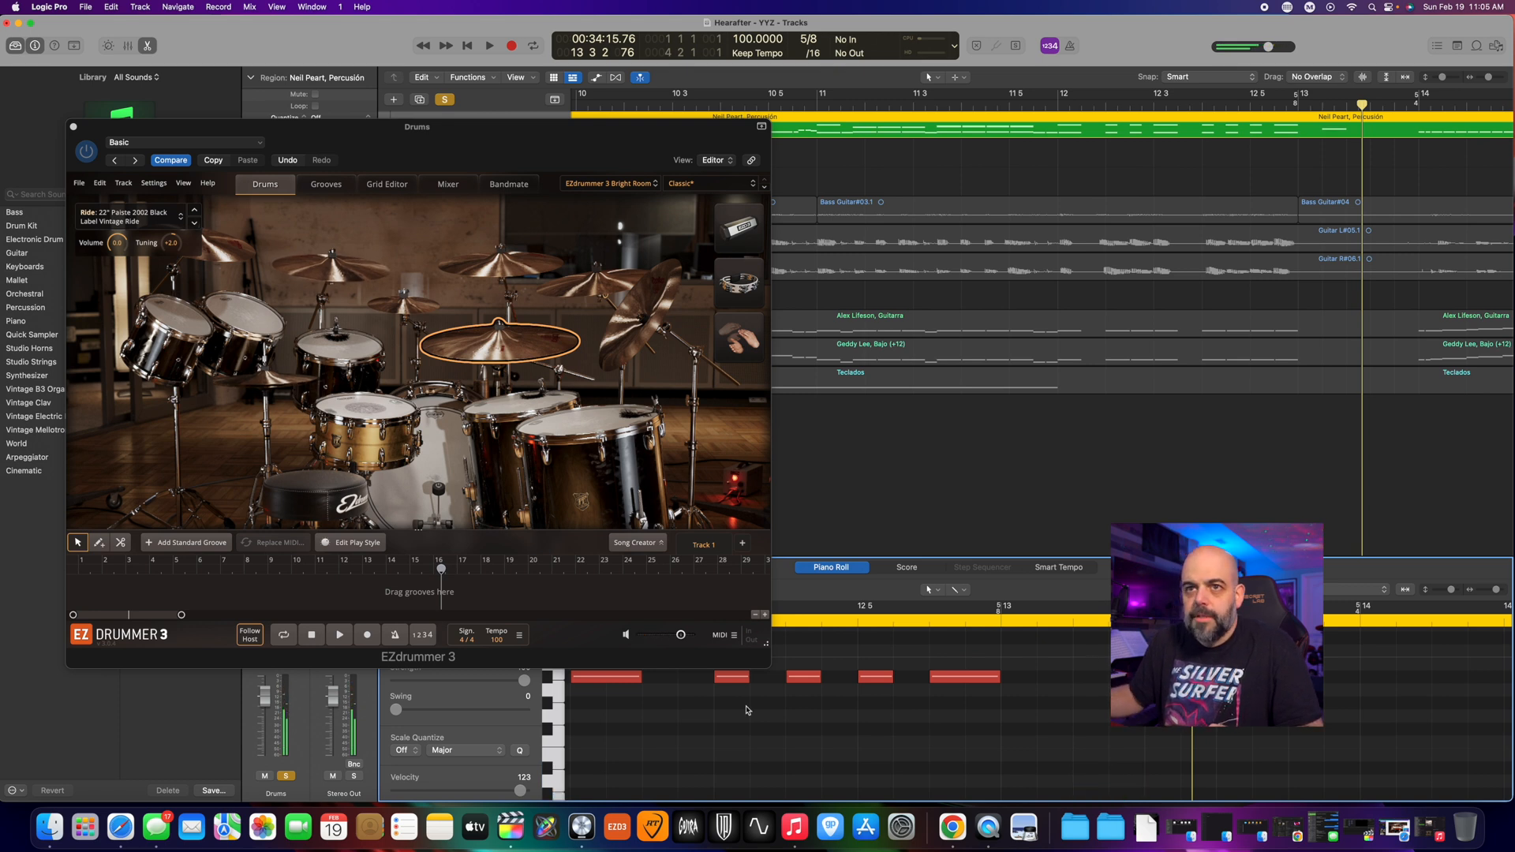
- Compare the note's position with the kick row at C1 and lower the note two more semitones
scroll(557, 745, up, 4)
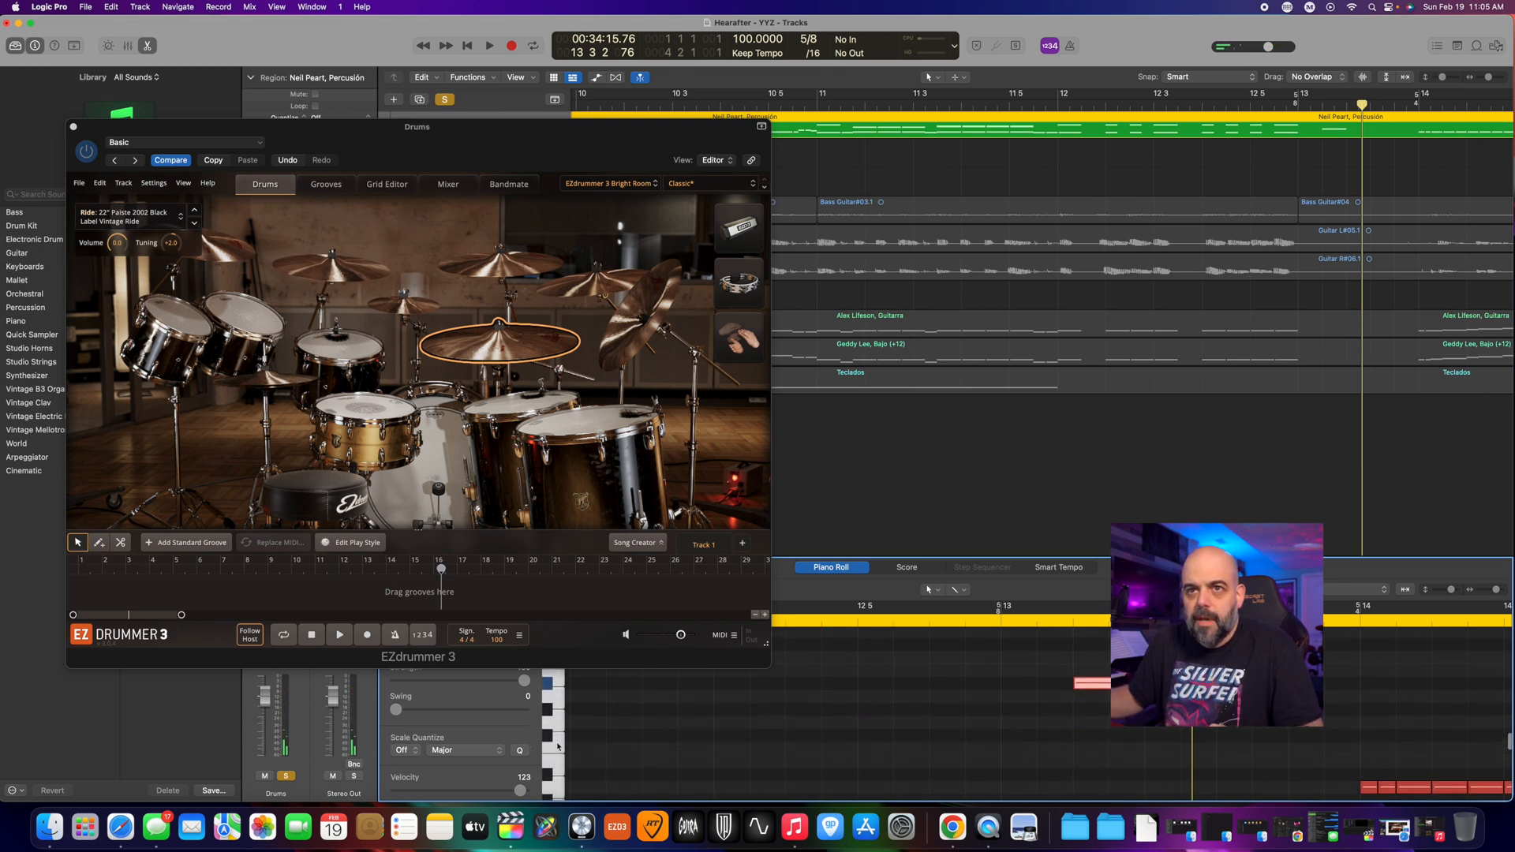
scroll(557, 745, down, 2)
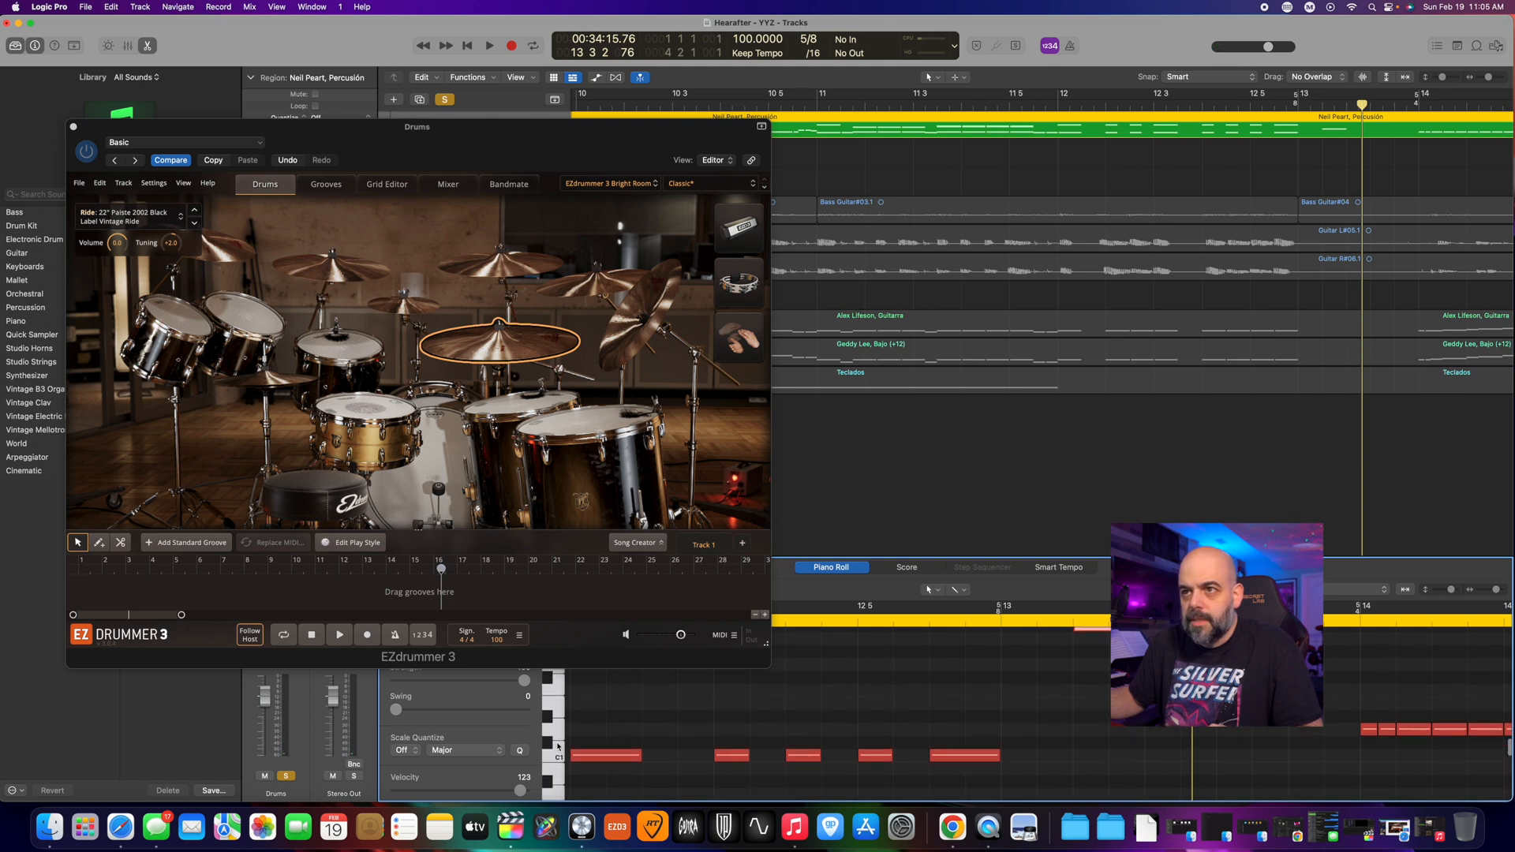
key(alt+Down)
key(alt+Down)
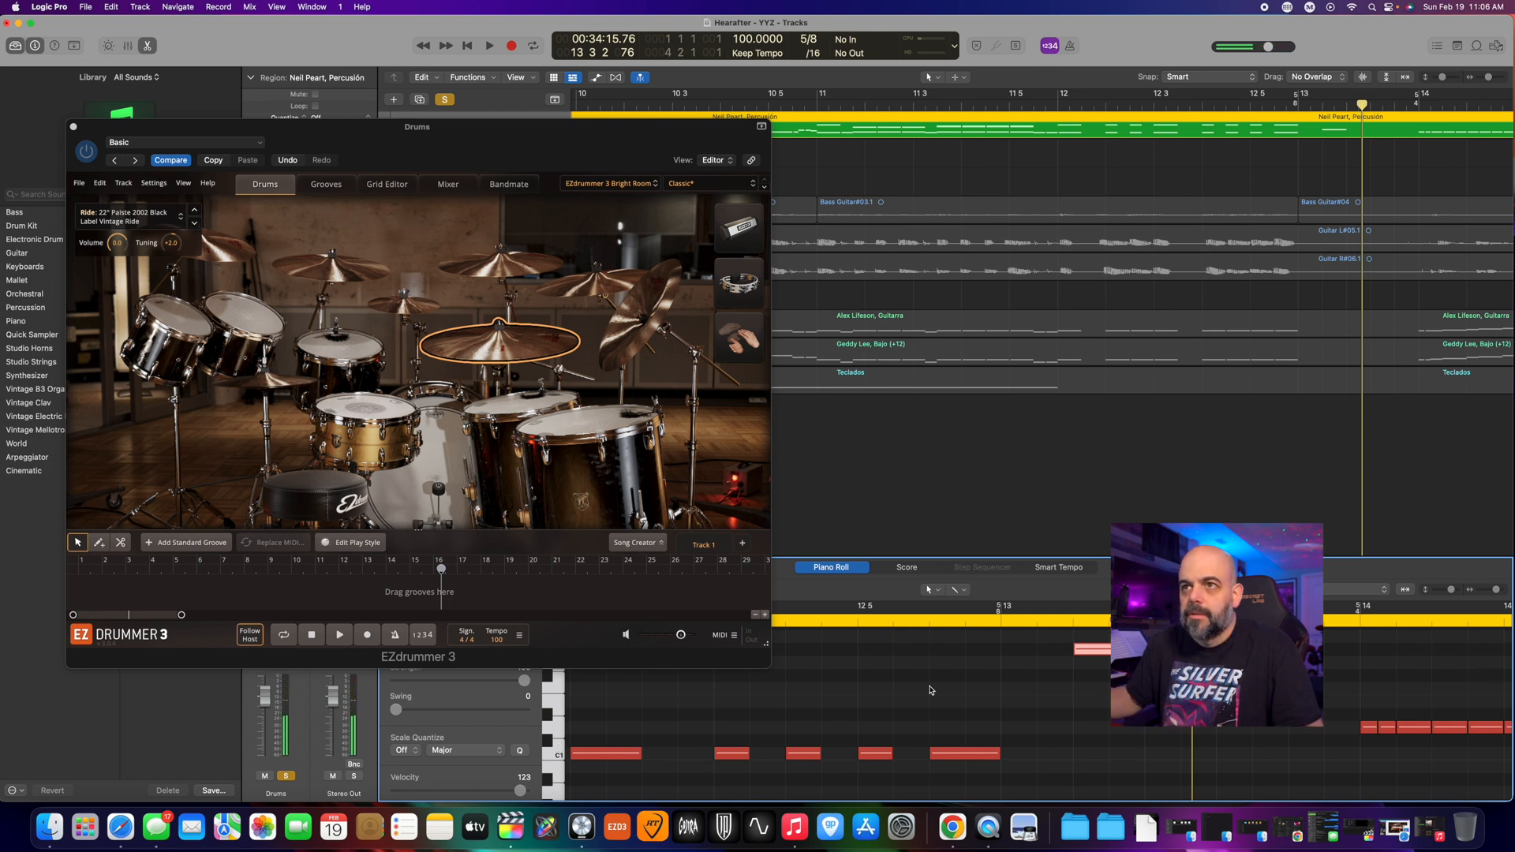
- Place the playhead at 11 5 3, where the C1 notes begin just before bar 12
scroll(952, 716, left, 5)
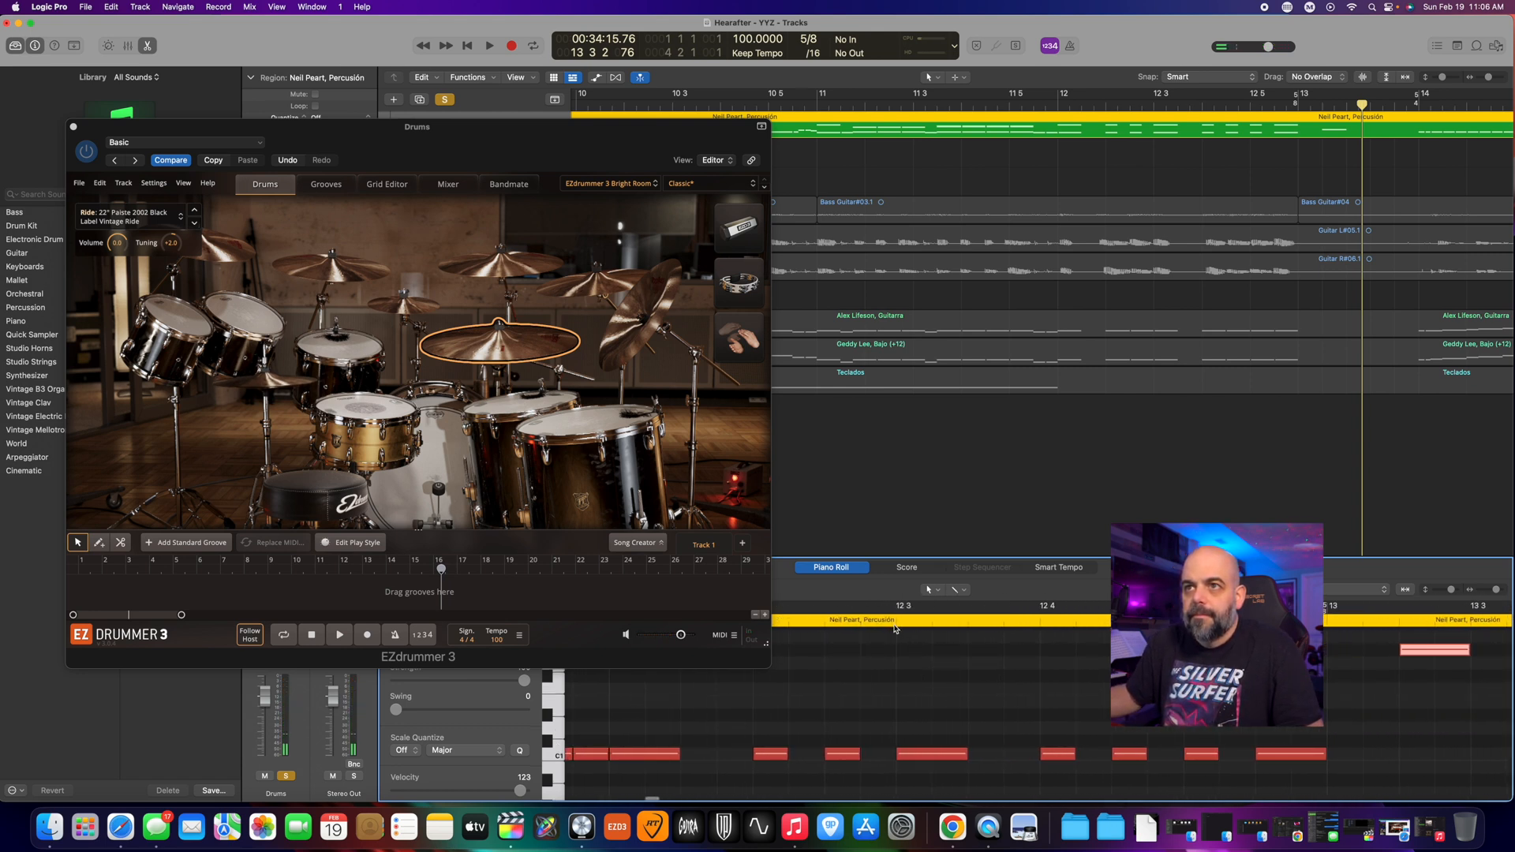
scroll(890, 694, left, 2)
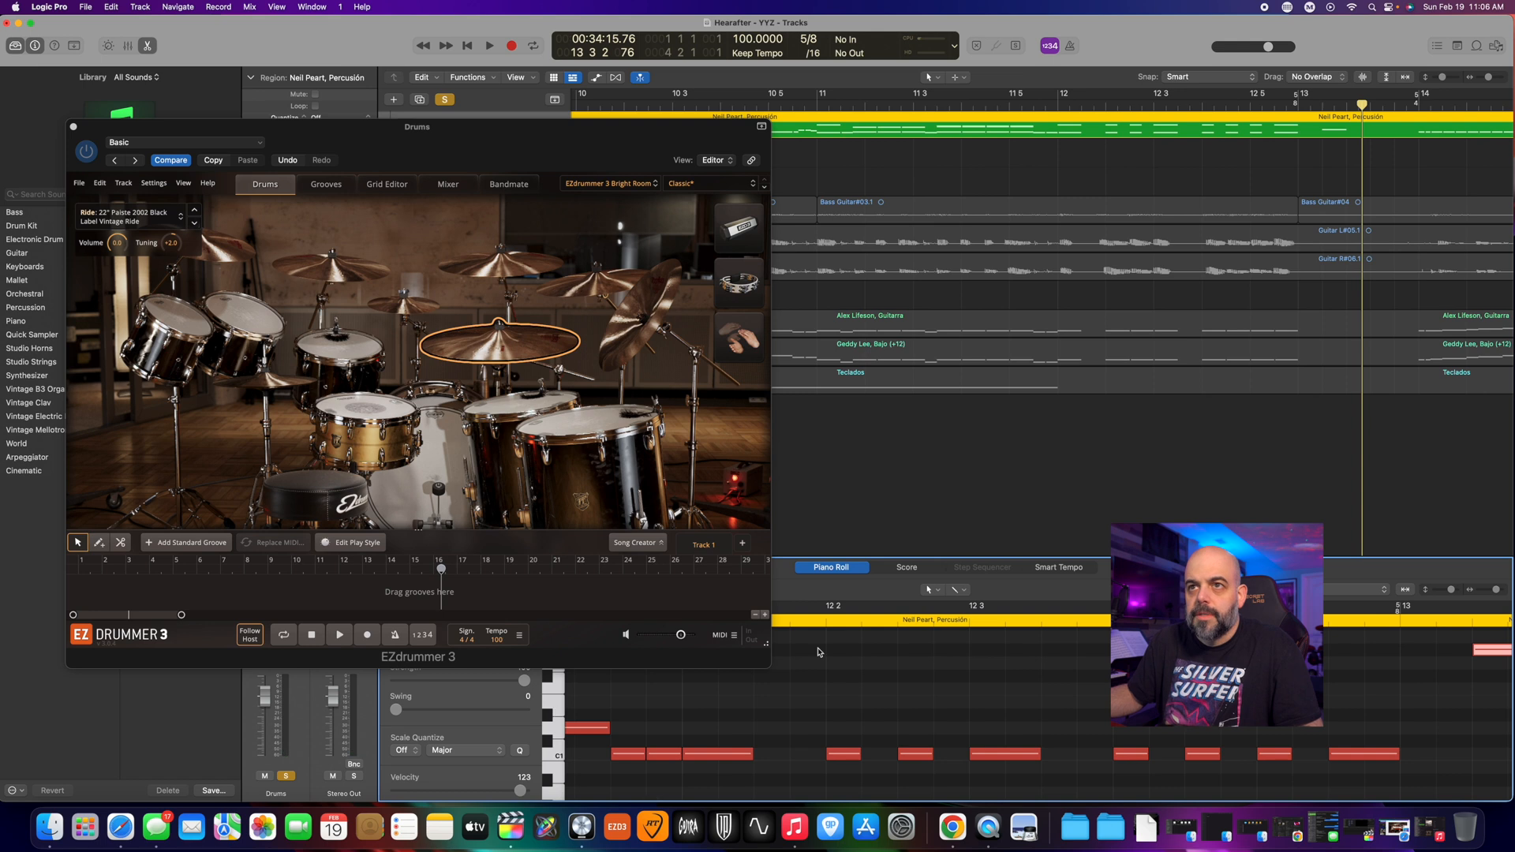
scroll(850, 666, left, 3)
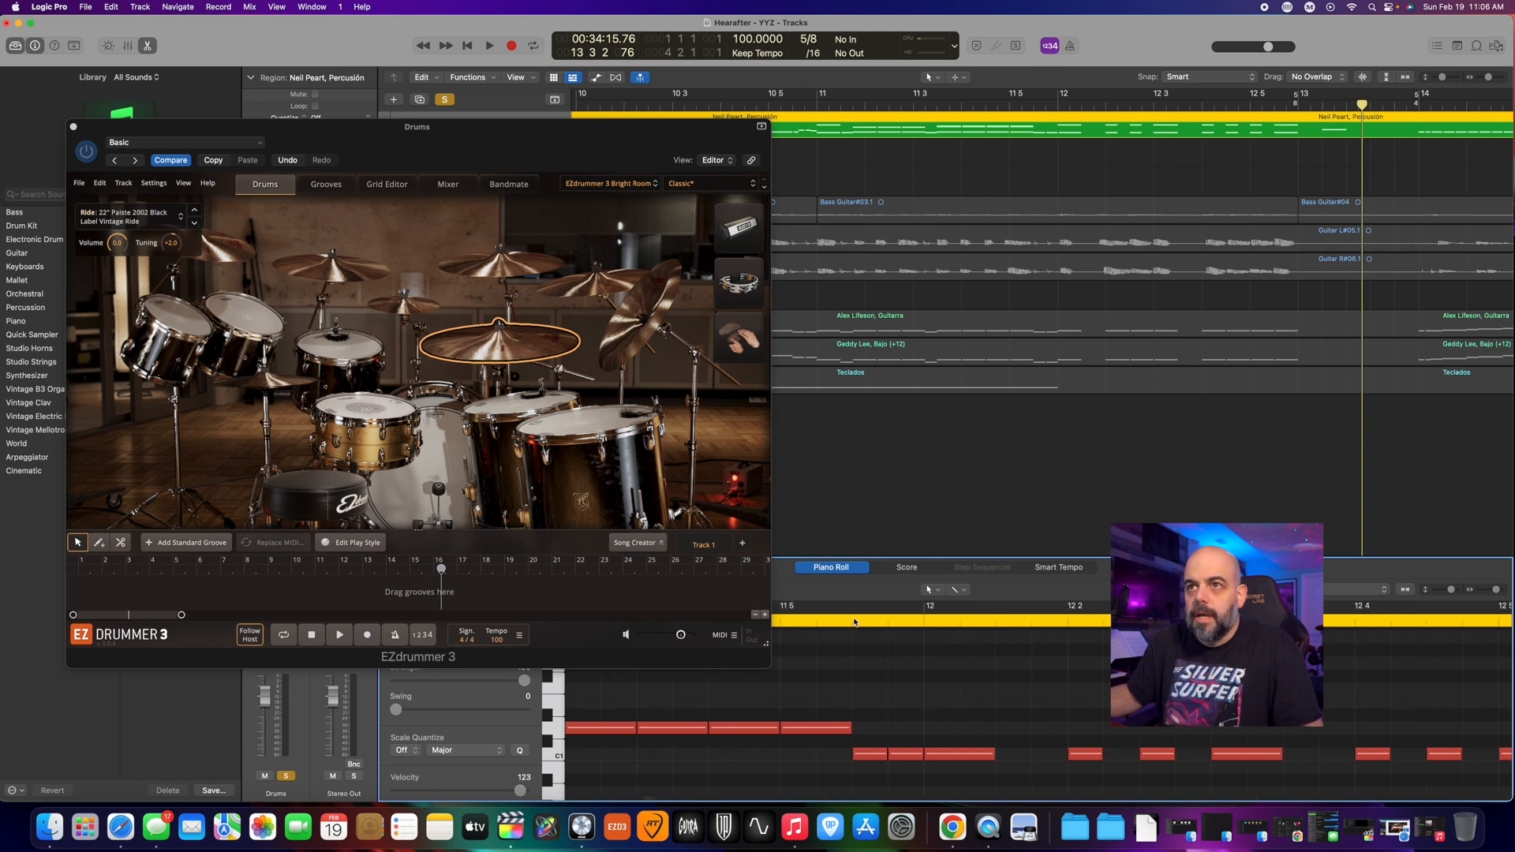
click(854, 623)
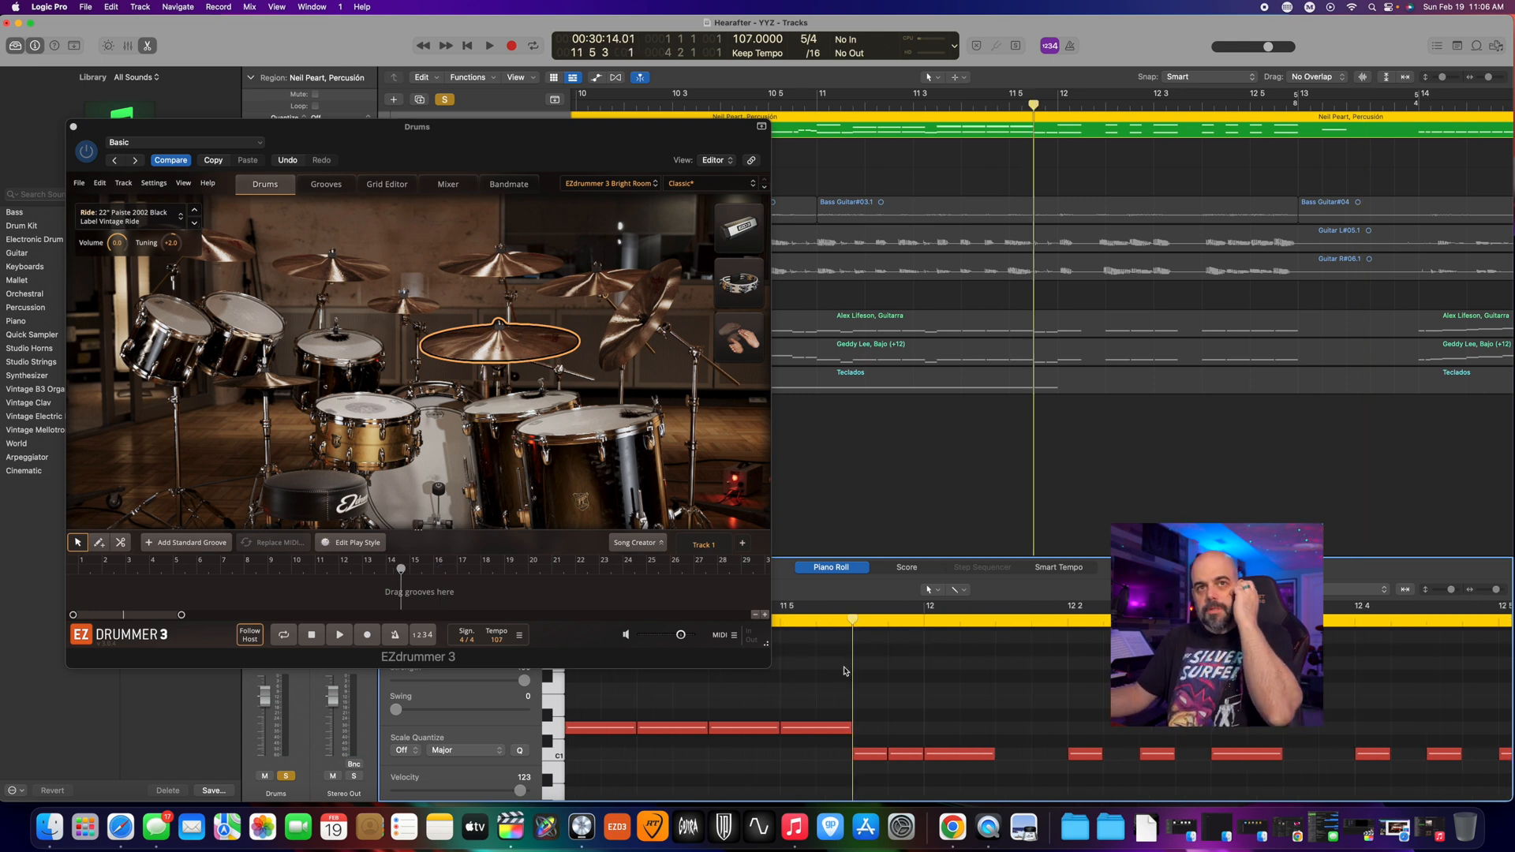
- Play the drum part from 11 5 3 up to bar 14, and play on from bar 14 to 14 5
key(space)
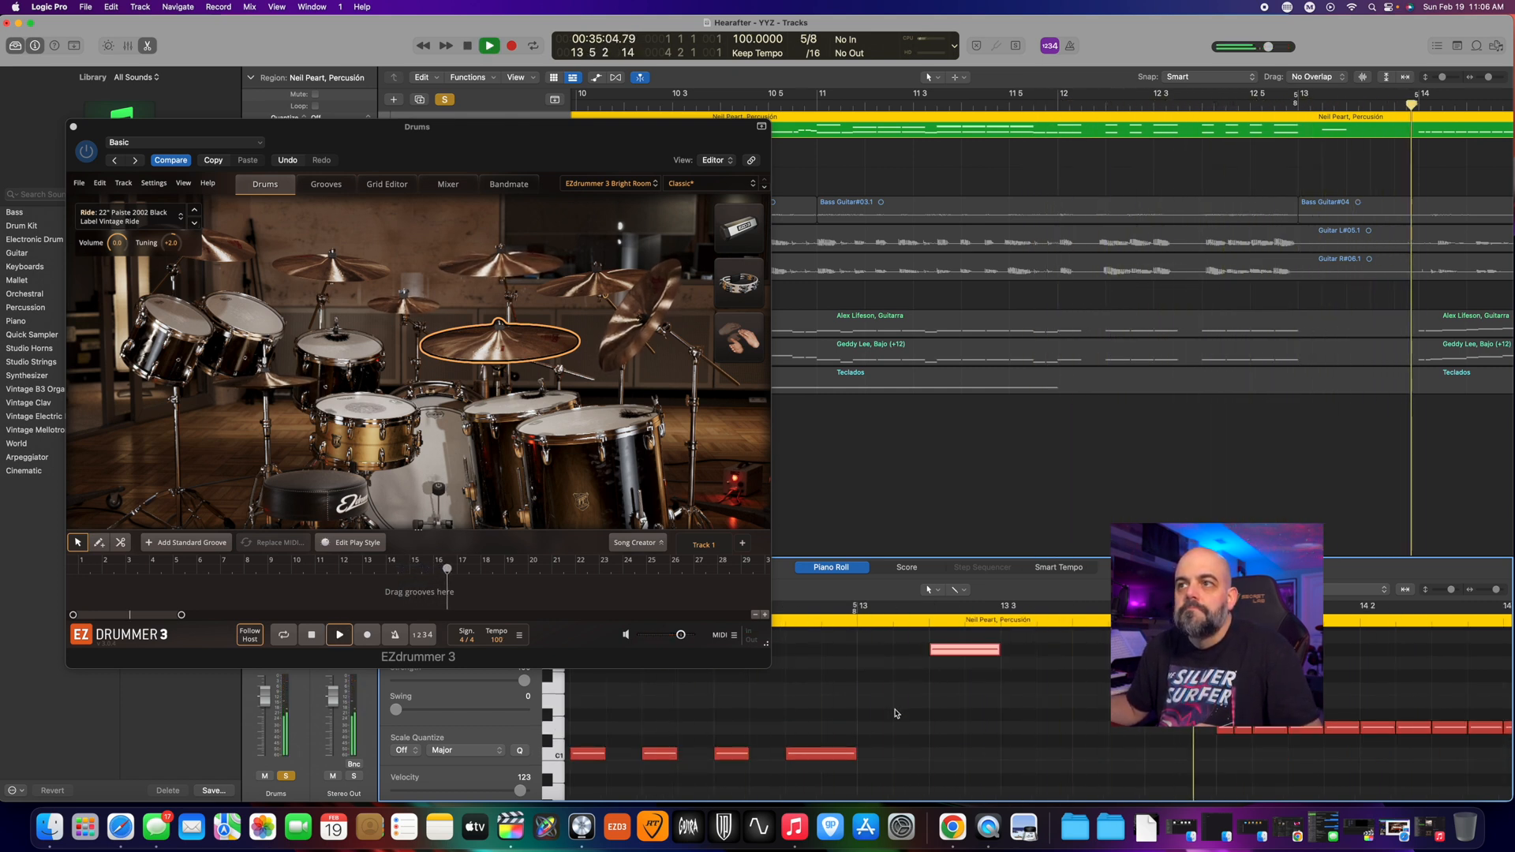
key(space)
key(comma)
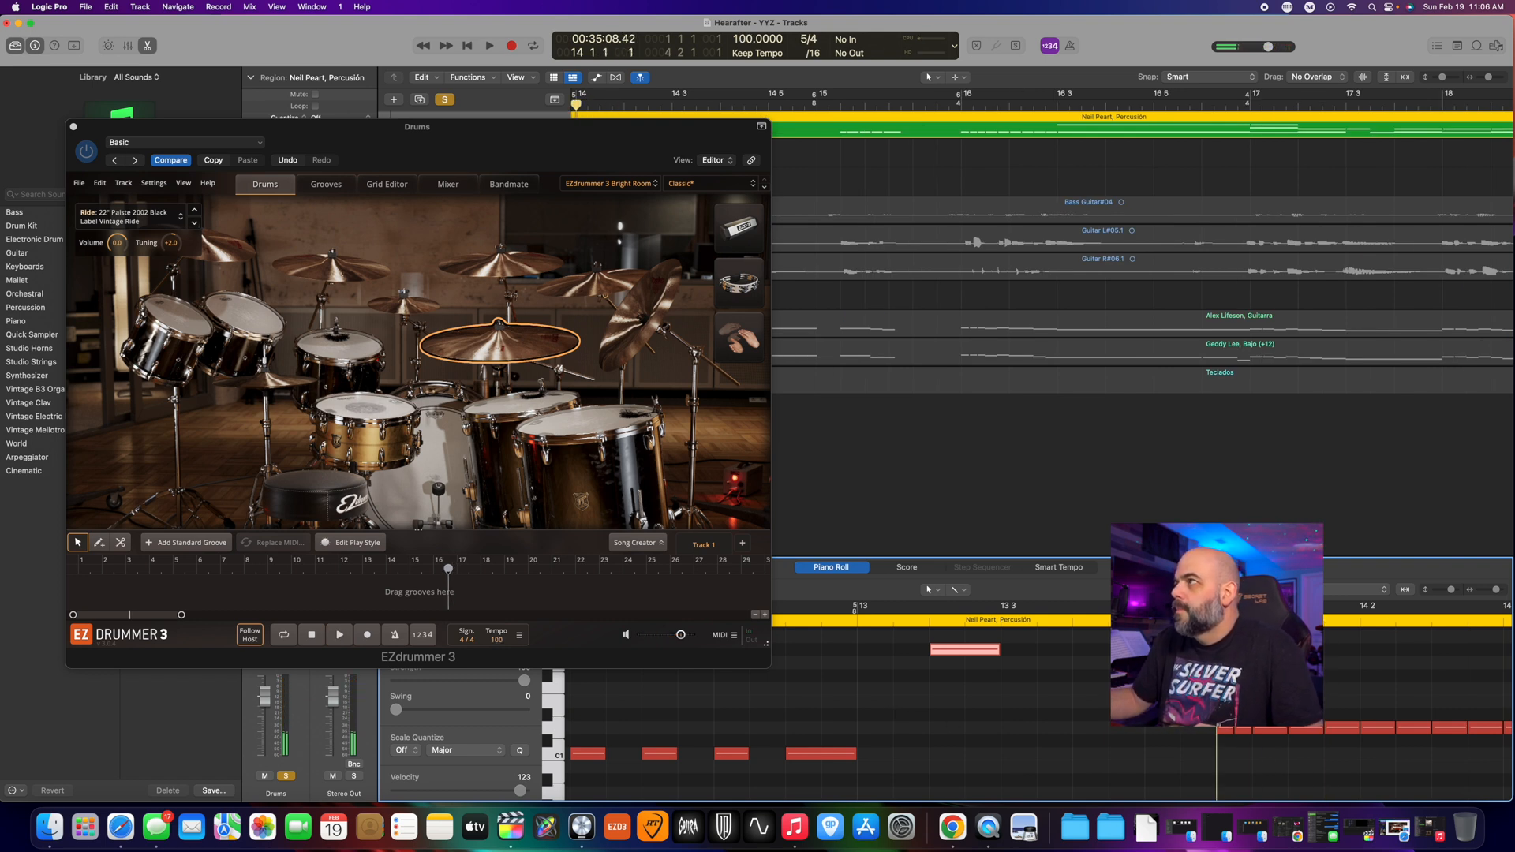
key(space)
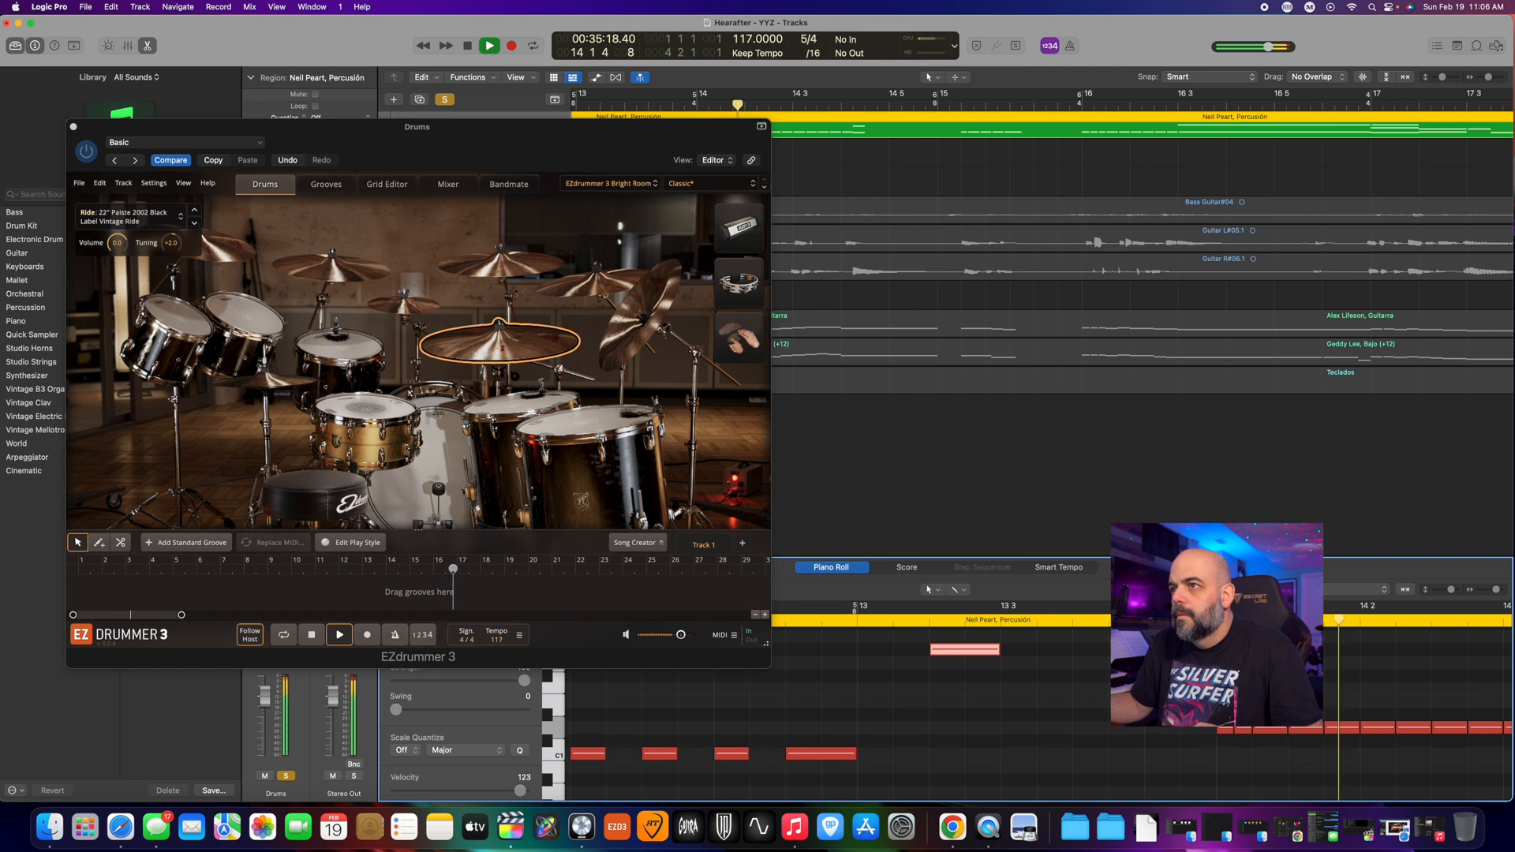
key(space)
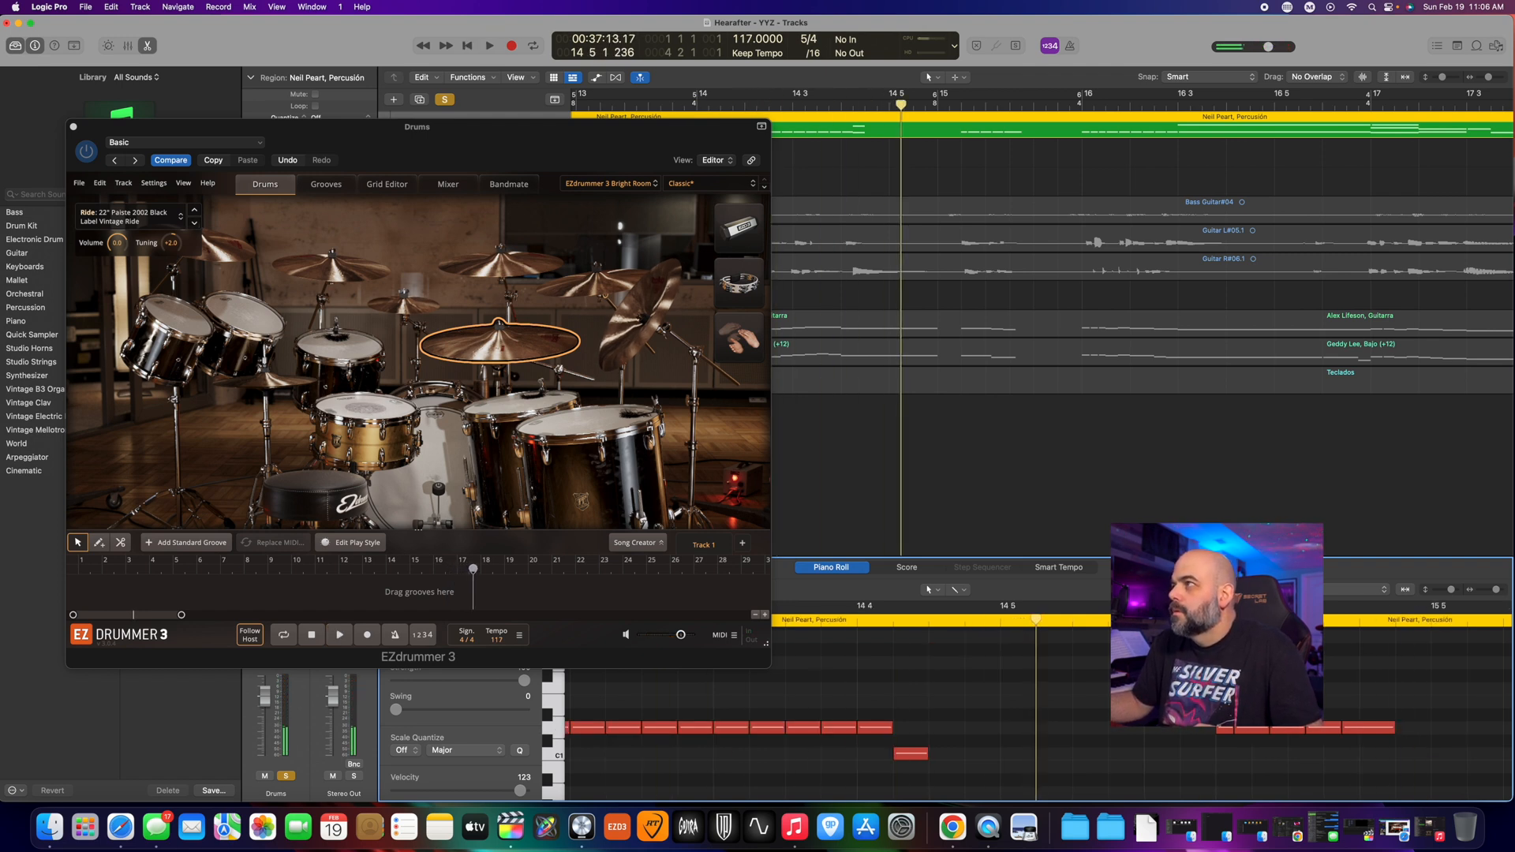
- Place the playhead at bar 14, where the next row of notes starts, and play the drum part through to bar 23
scroll(852, 626, left, 10)
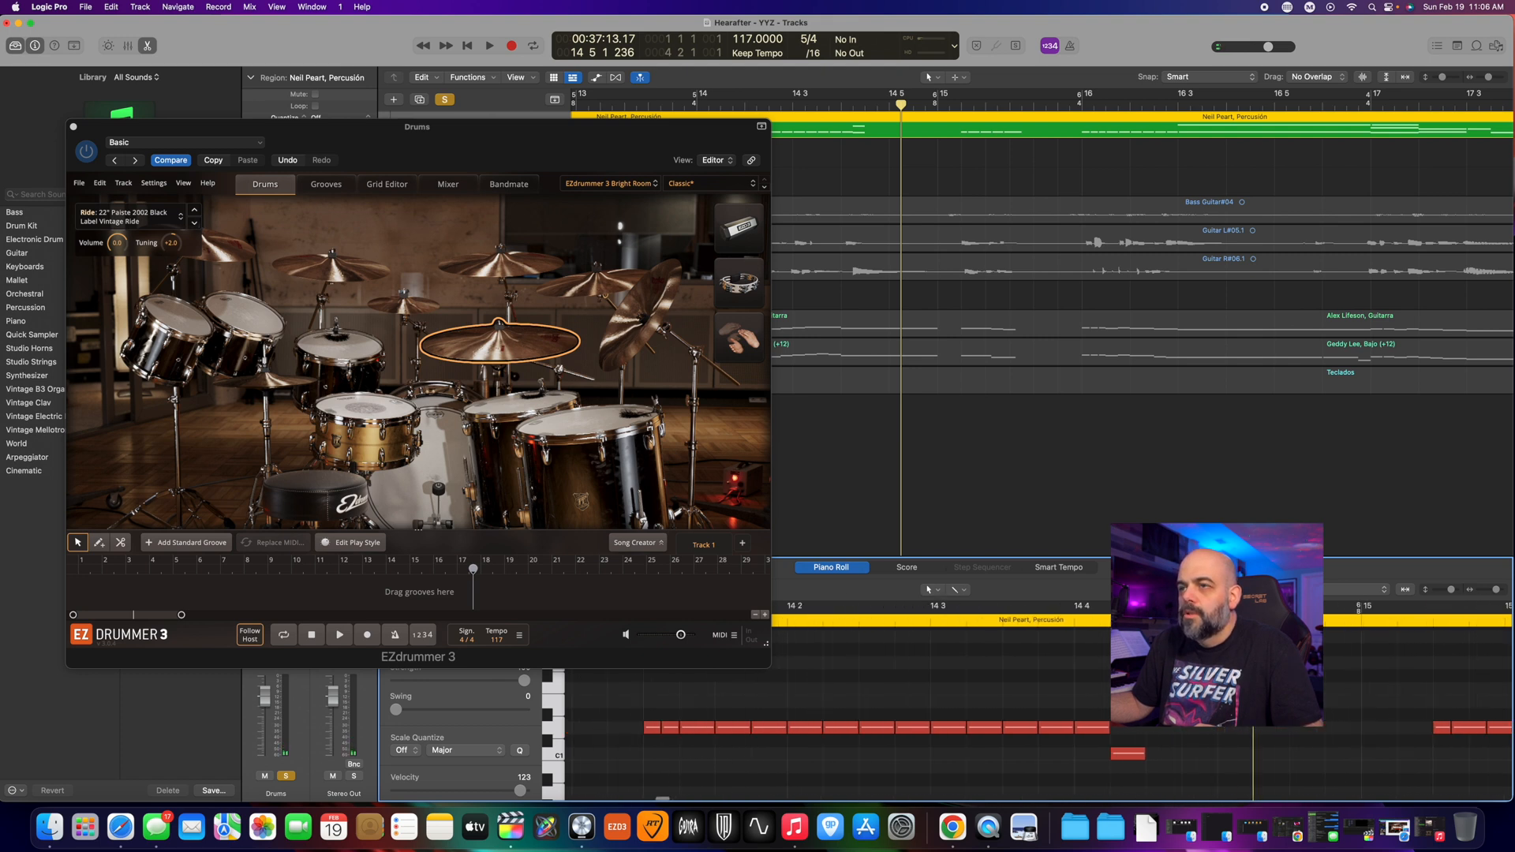
scroll(853, 626, up, 2)
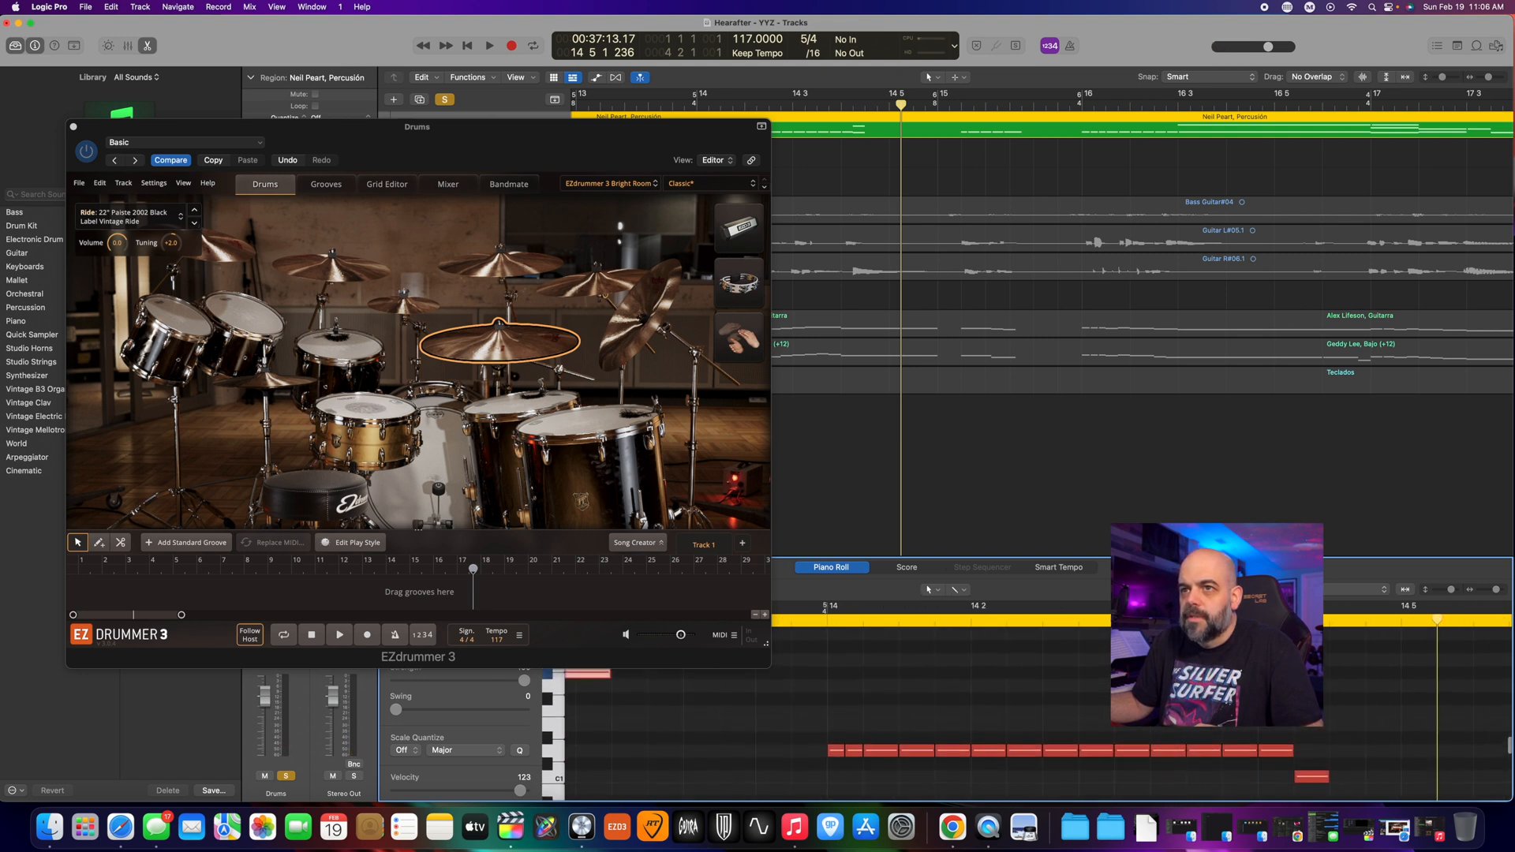
click(828, 626)
key(space)
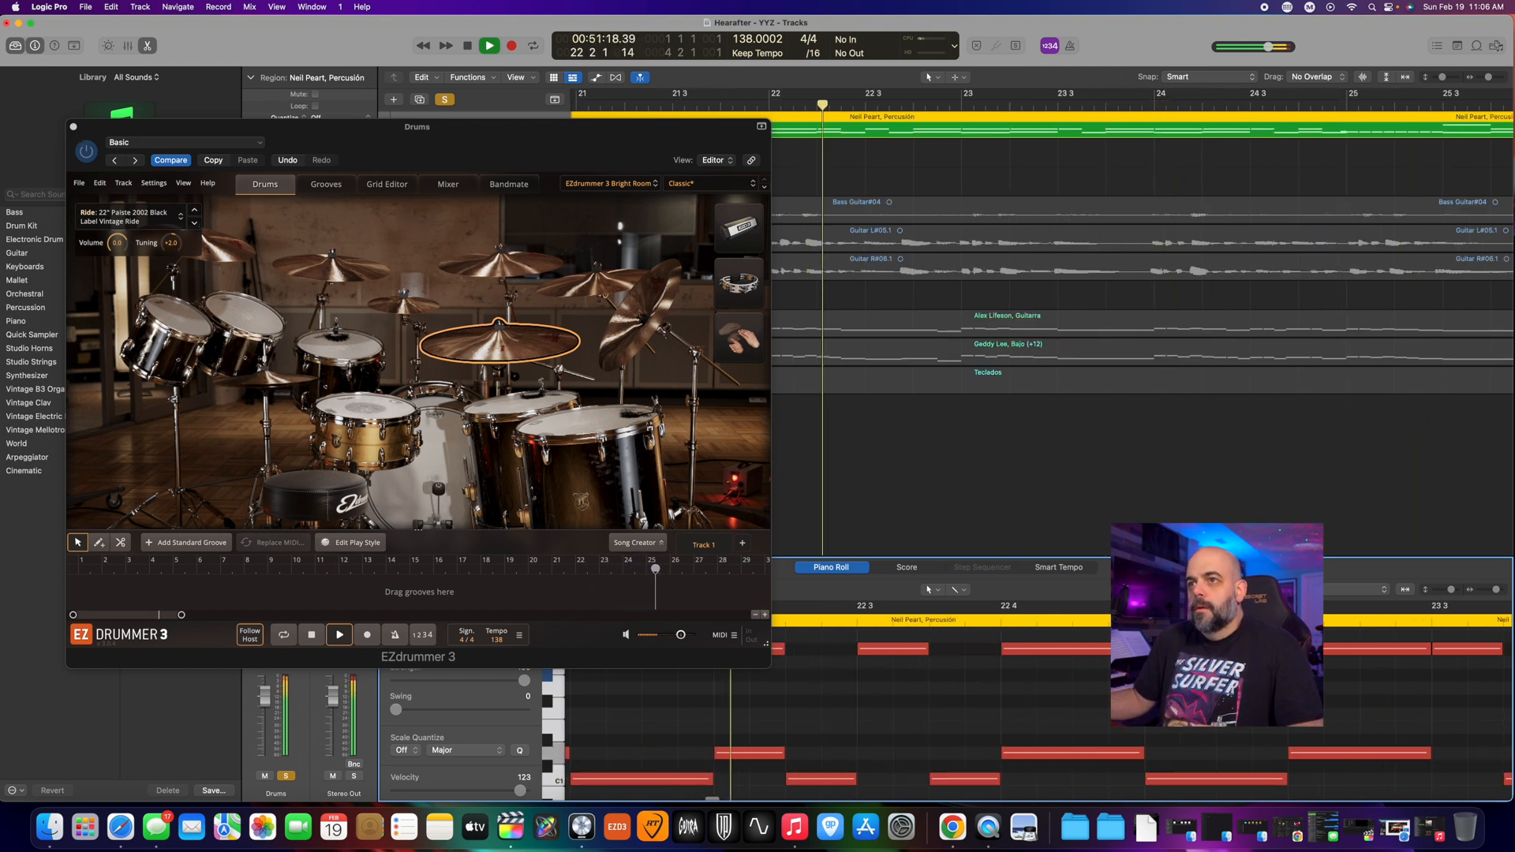
key(space)
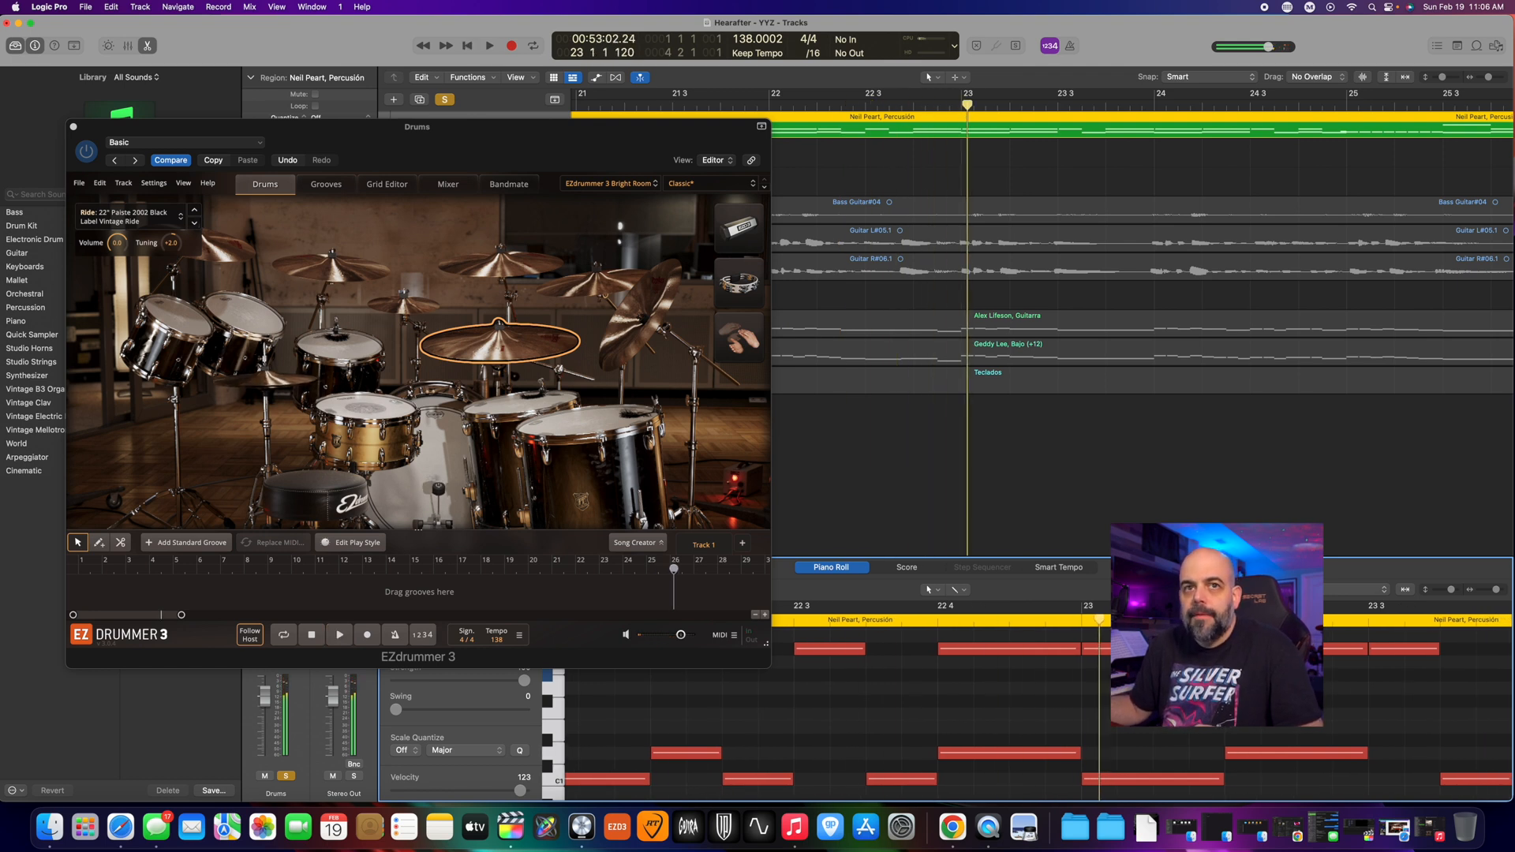
- Check the notes around bars 24 and 25 and move the EZdrummer 3 window higher to uncover more of the piano roll
scroll(1039, 708, right, 10)
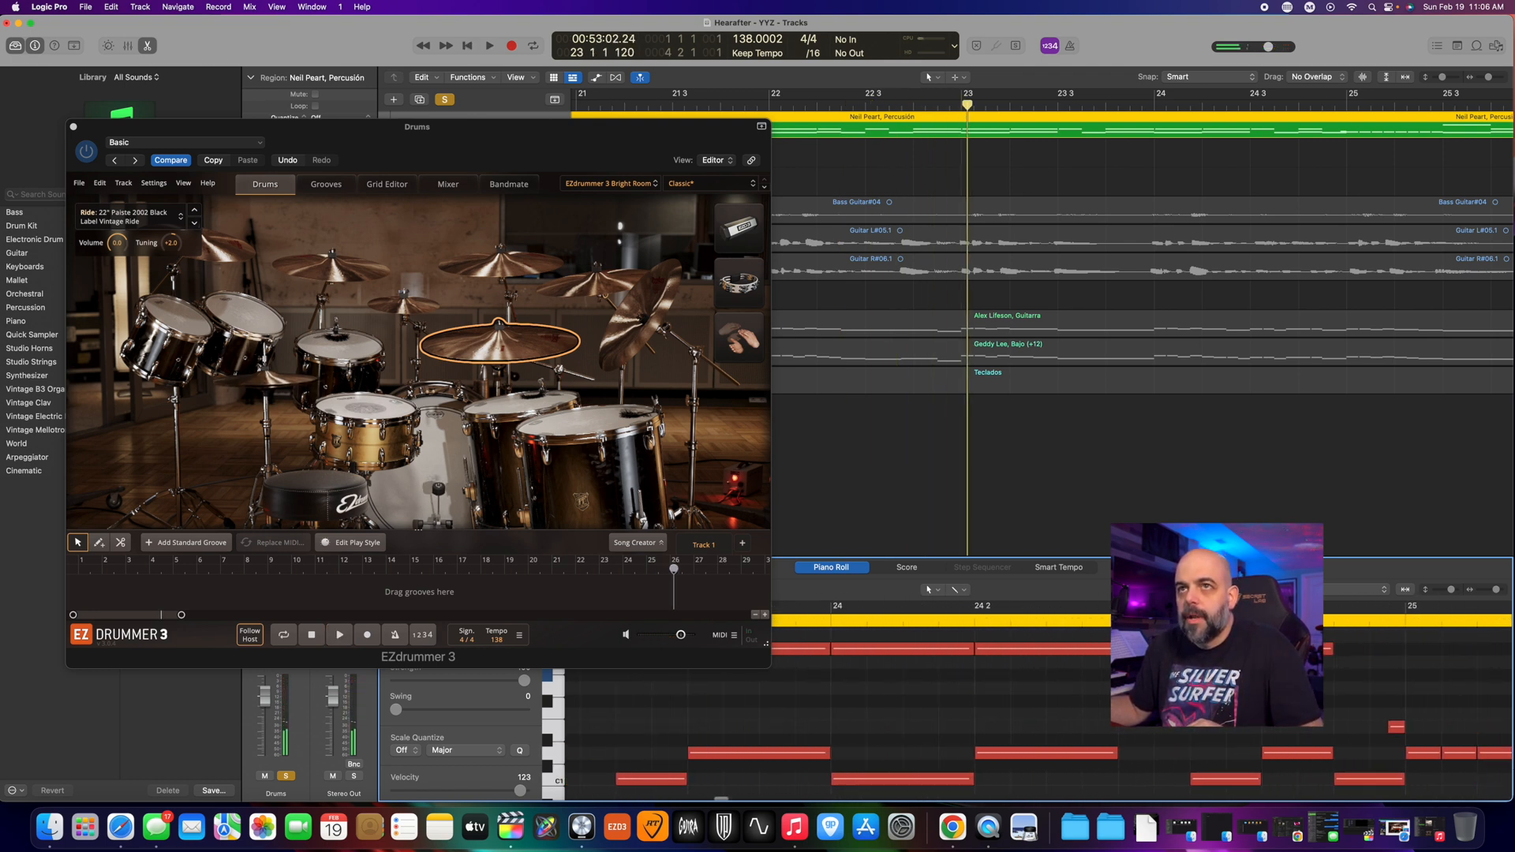
scroll(1040, 708, right, 4)
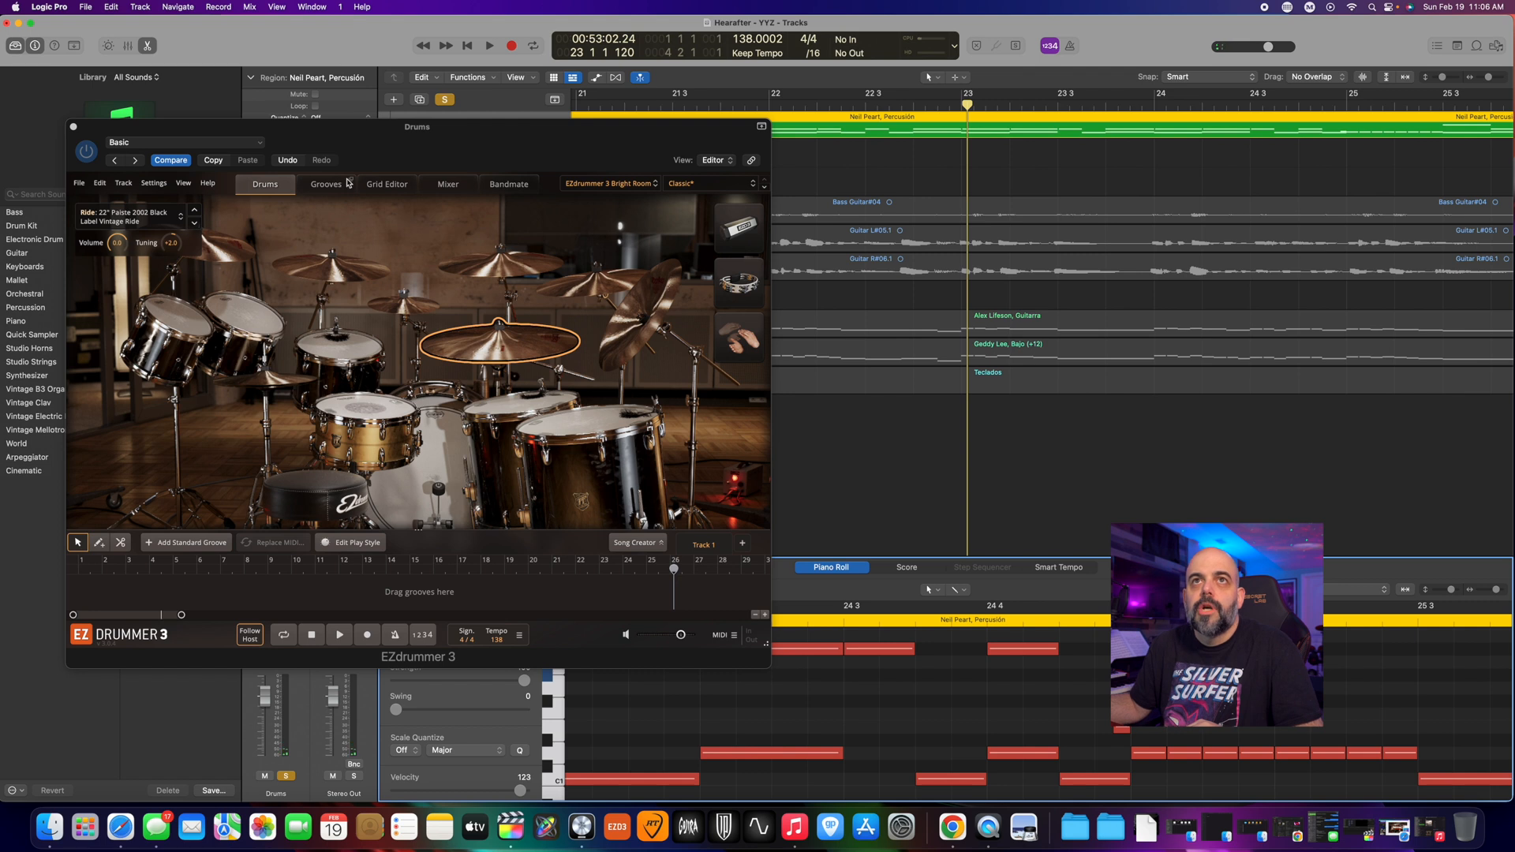
drag(365, 137, 354, 63)
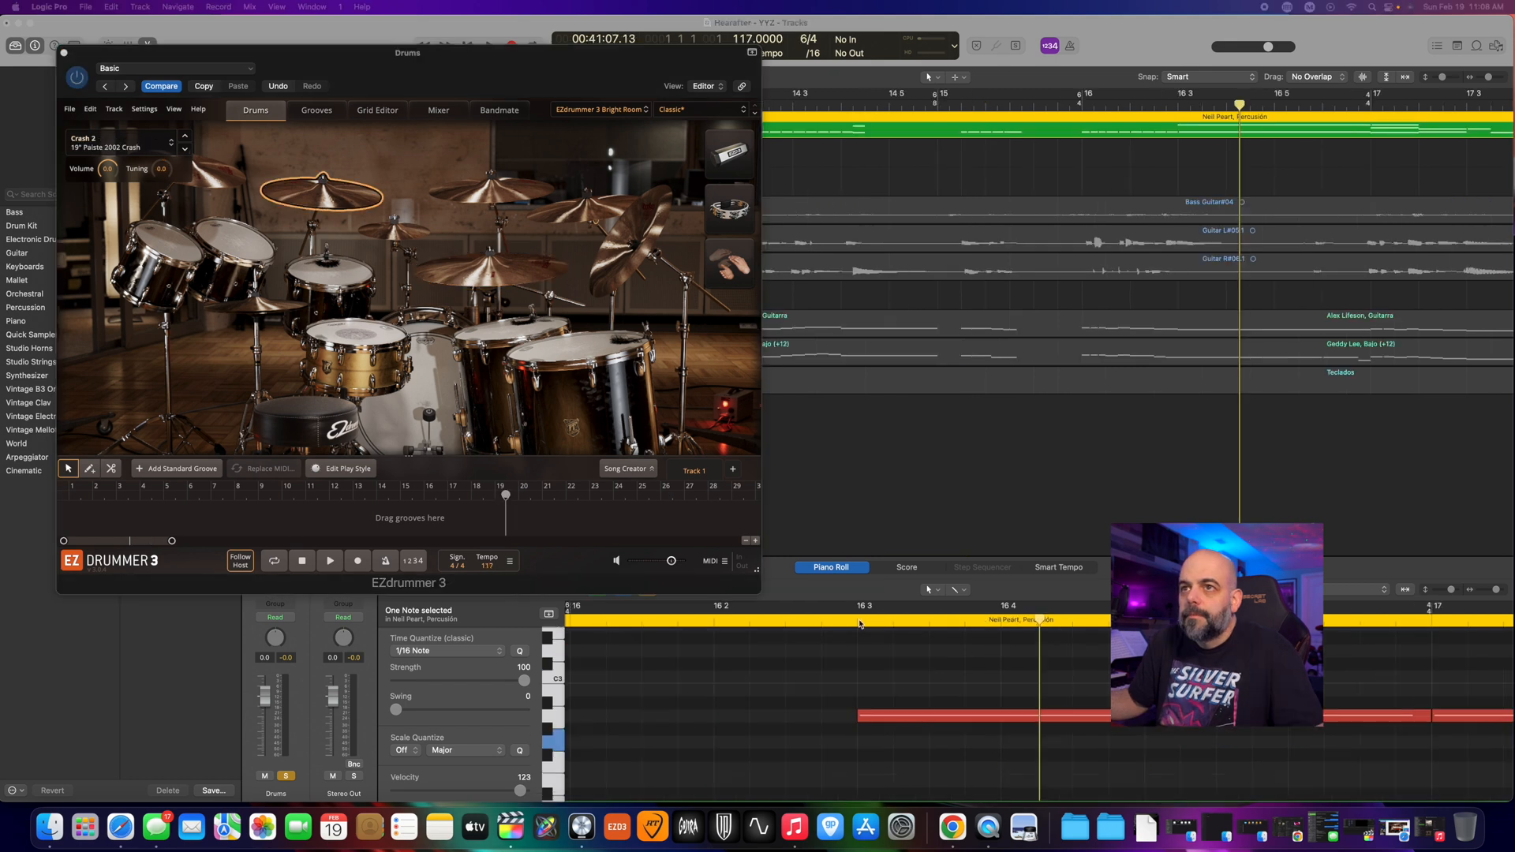
- Play the drum part from 16 3, where the long note begins, through to bar 33
click(860, 624)
key(space)
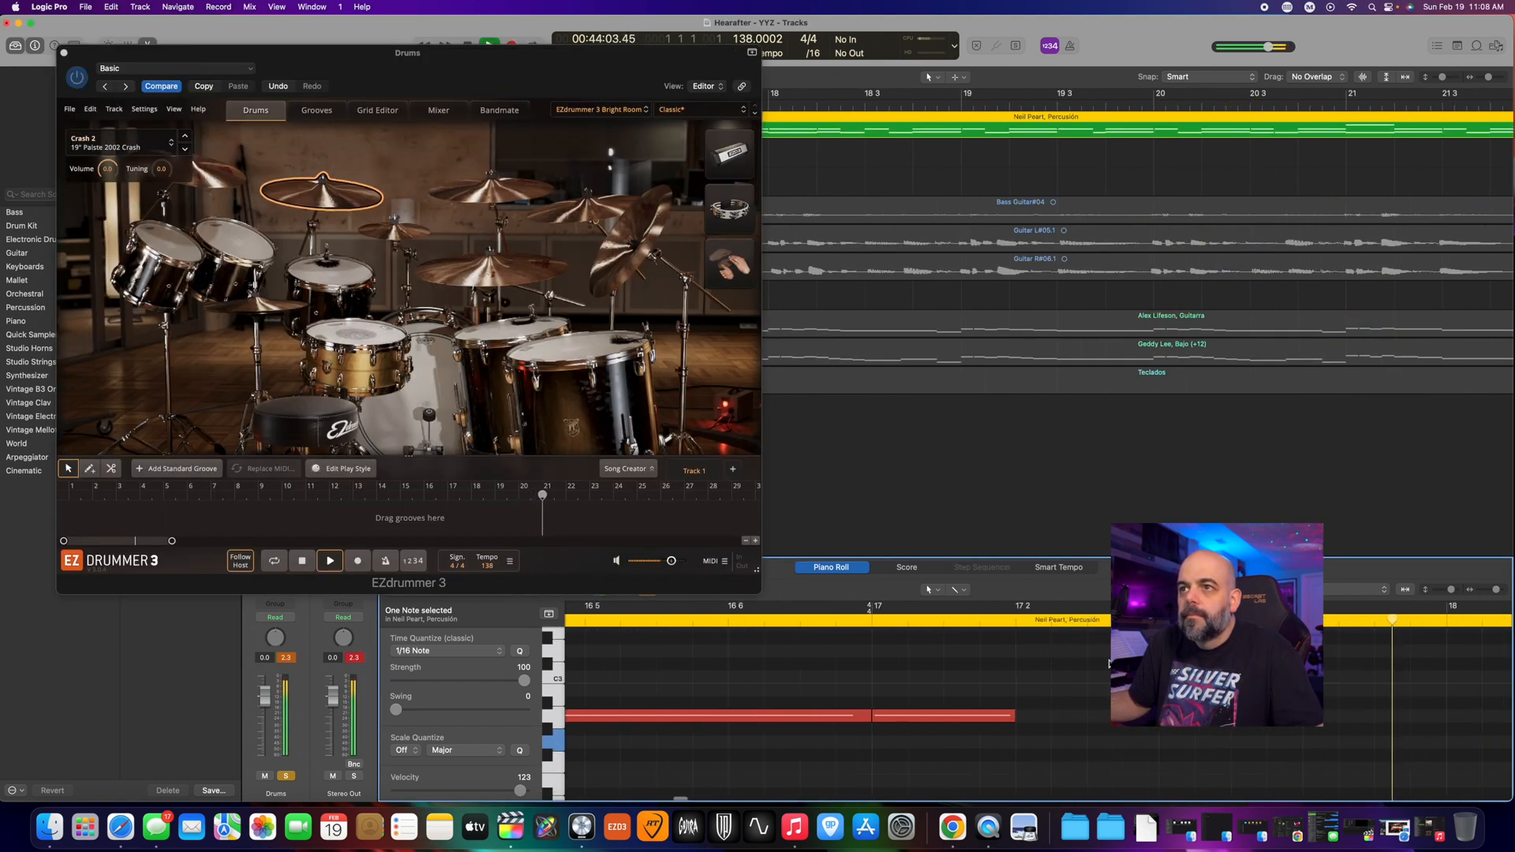
key(space)
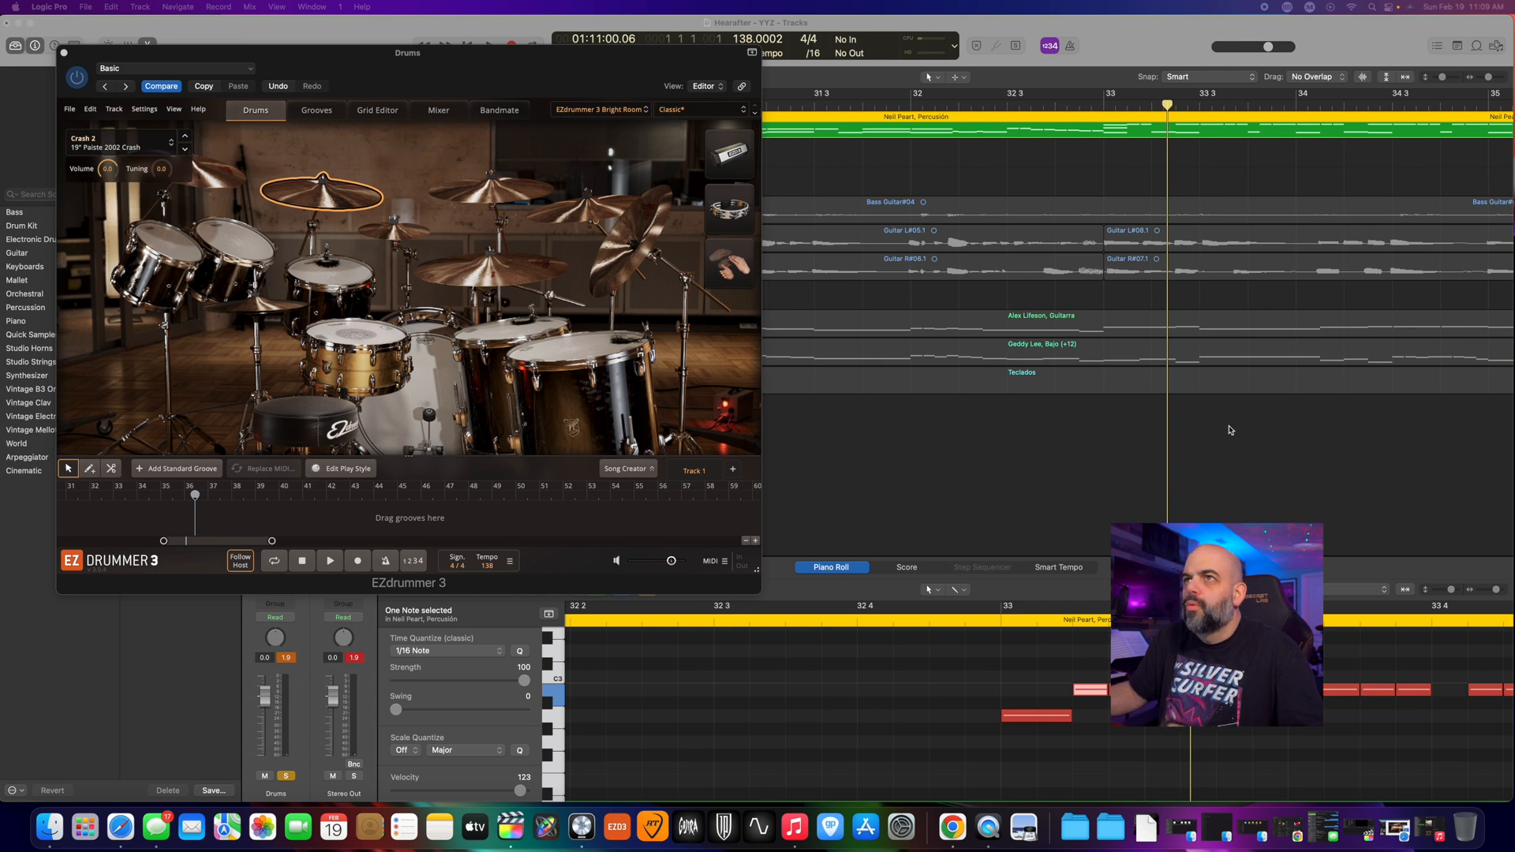
- Play briefly from just before bar 32 and place the playhead at bar 32
click(929, 105)
key(space)
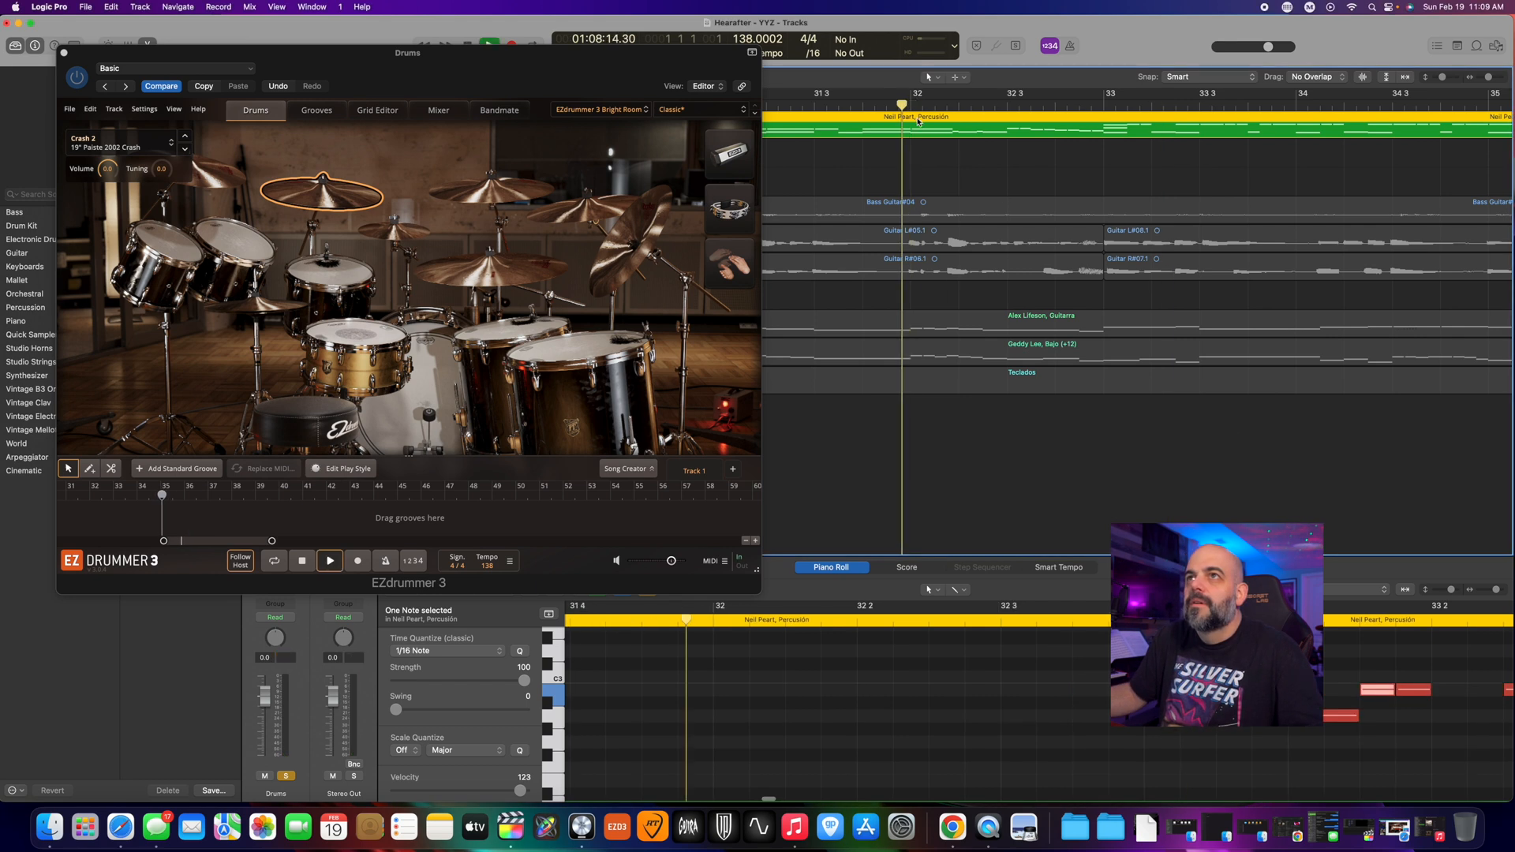
key(space)
click(913, 107)
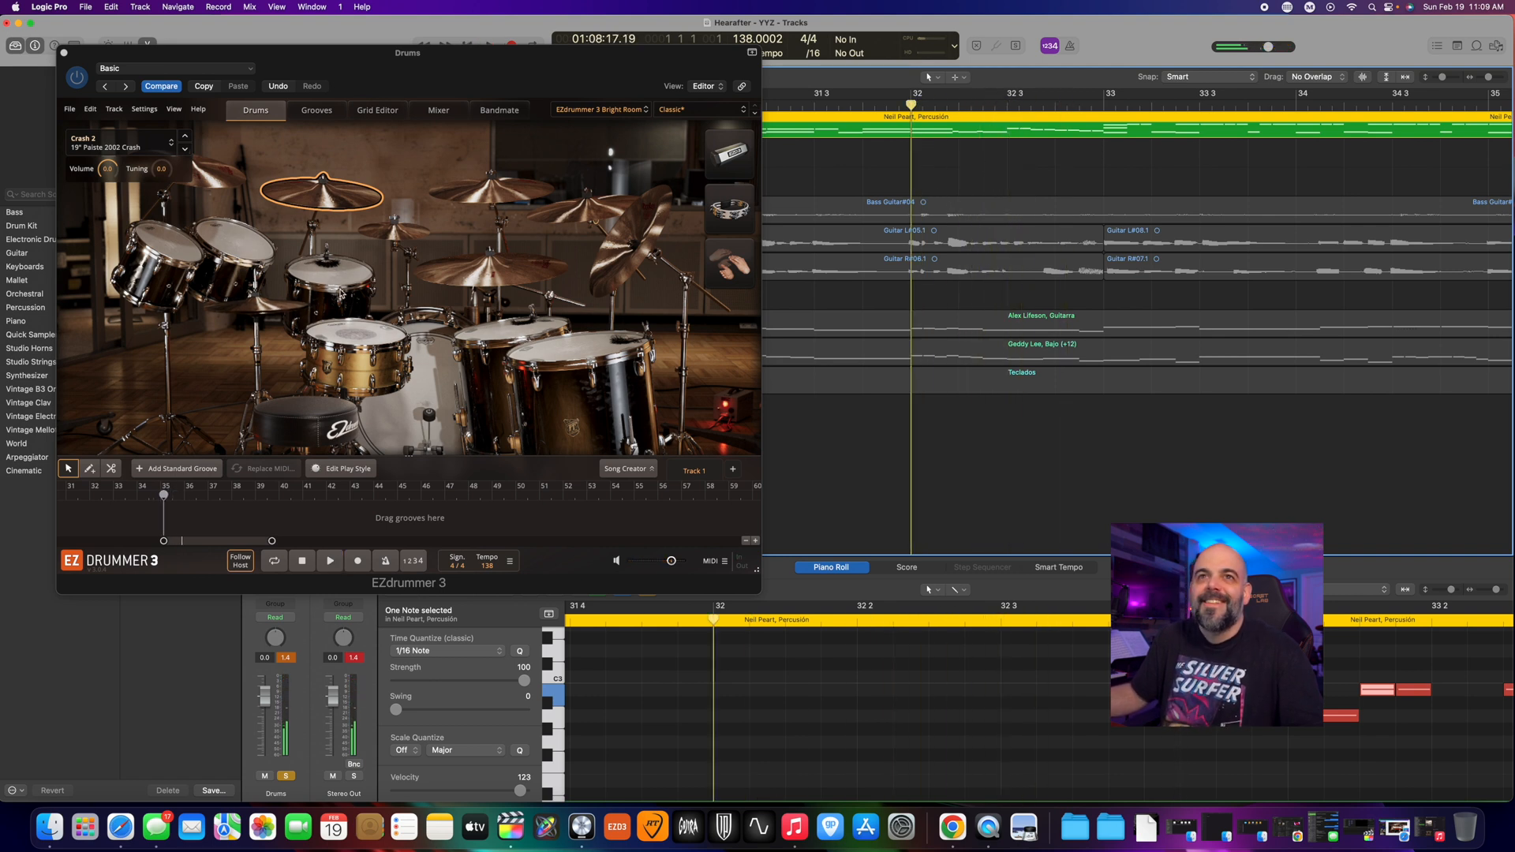
- Replace Racktom 1 with the 8x10" DW Collector's Maple from the Progressive library, auditioning the Pearl Masters and 9x12" DW toms for comparison
click(163, 247)
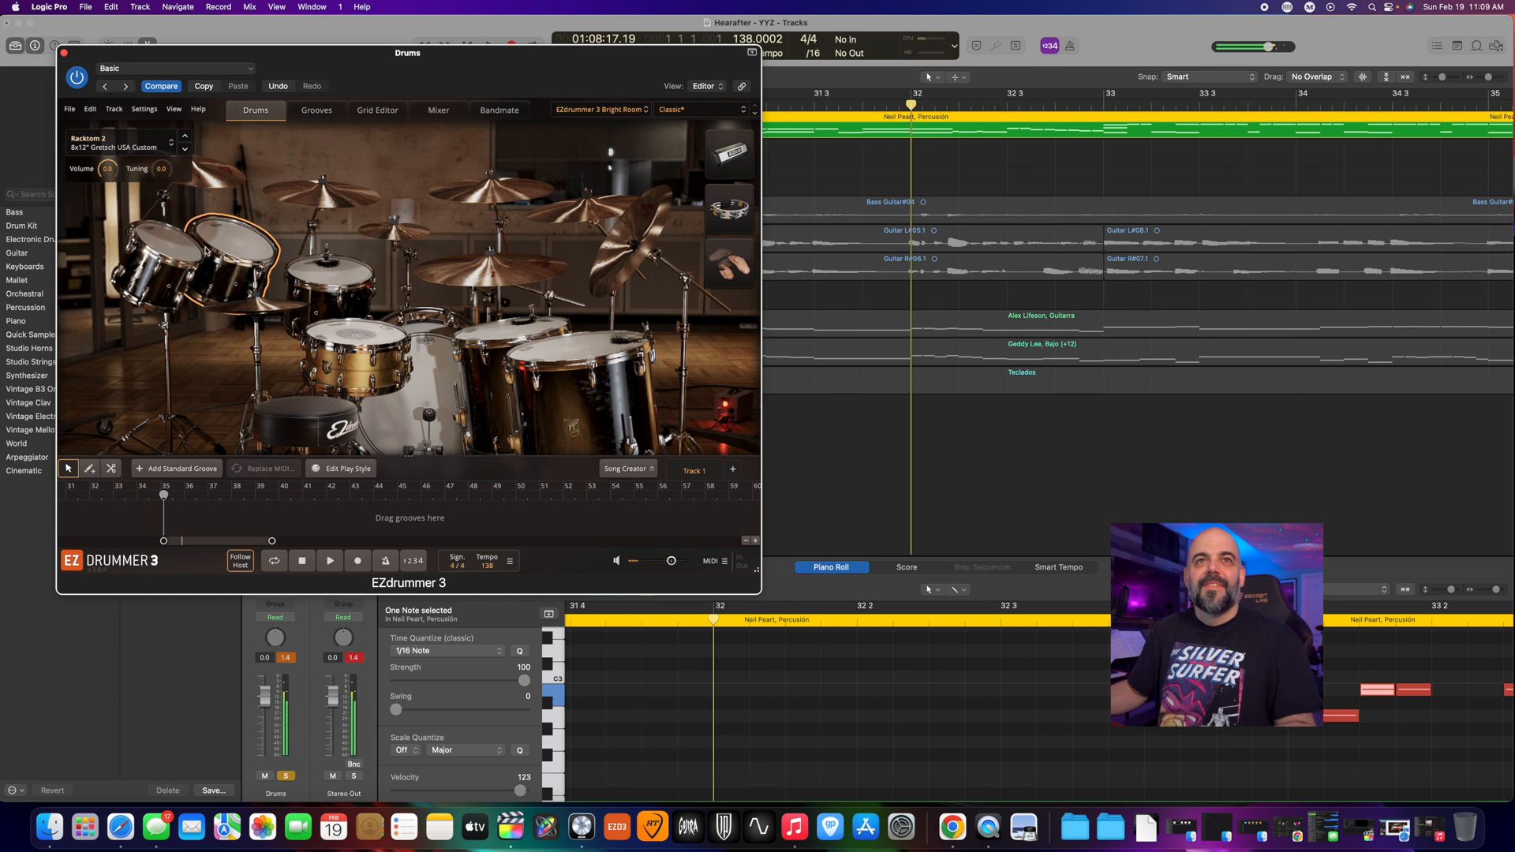
click(139, 147)
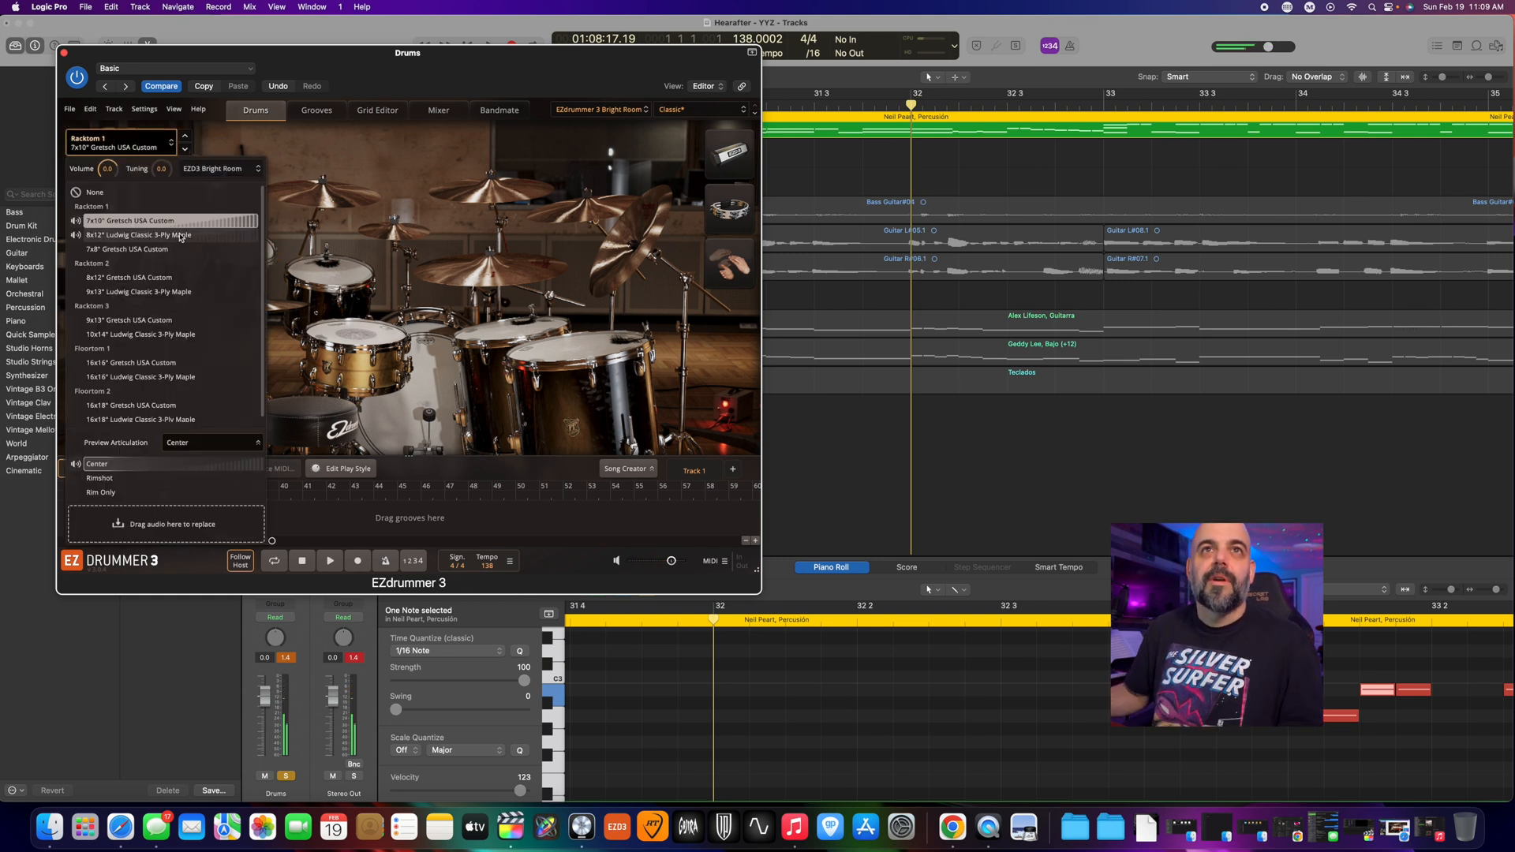
click(213, 169)
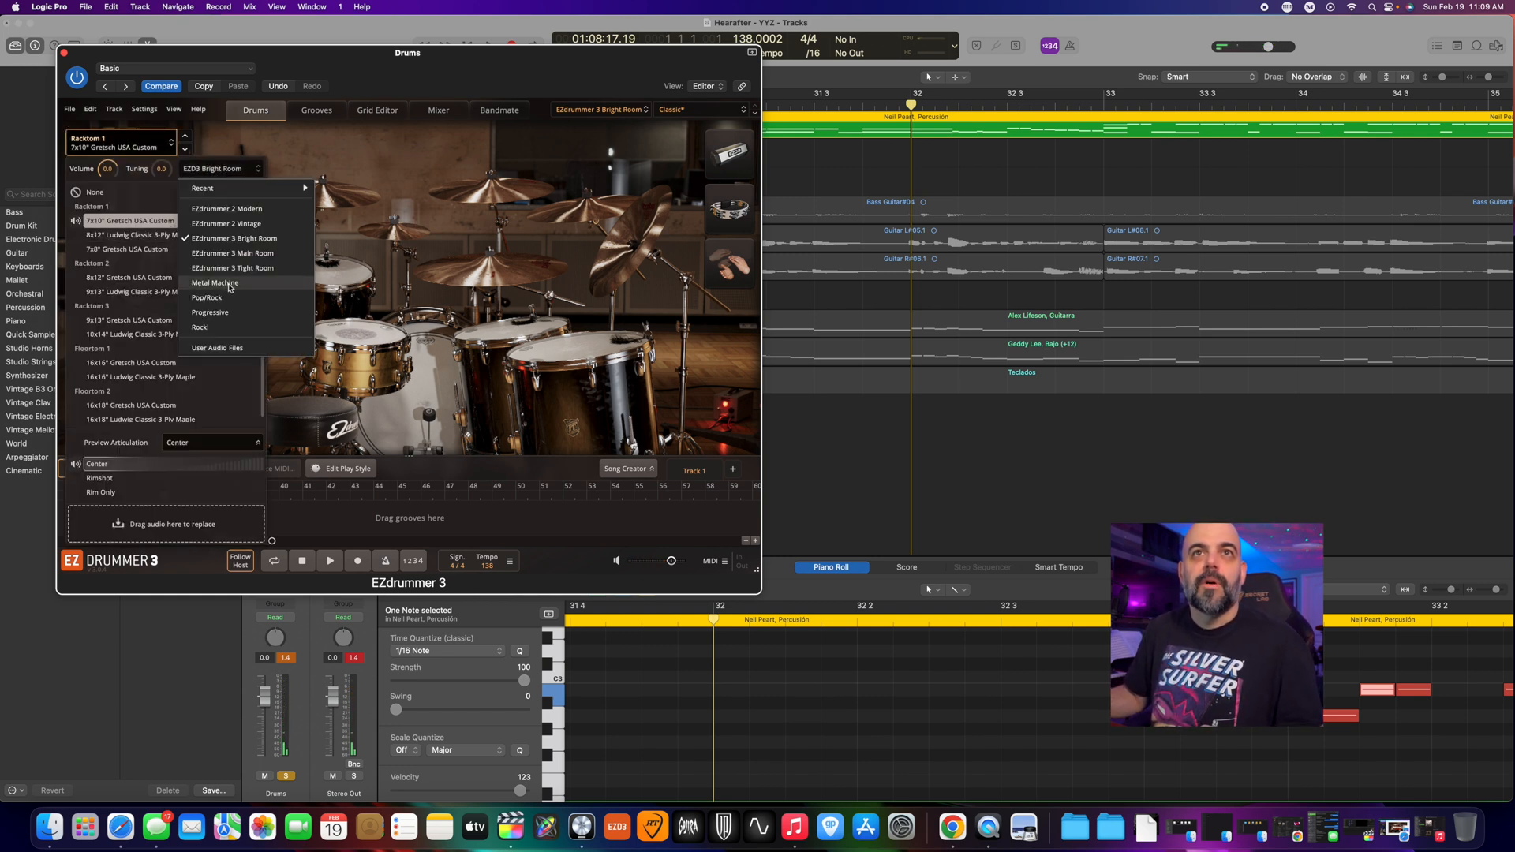
click(228, 313)
click(128, 221)
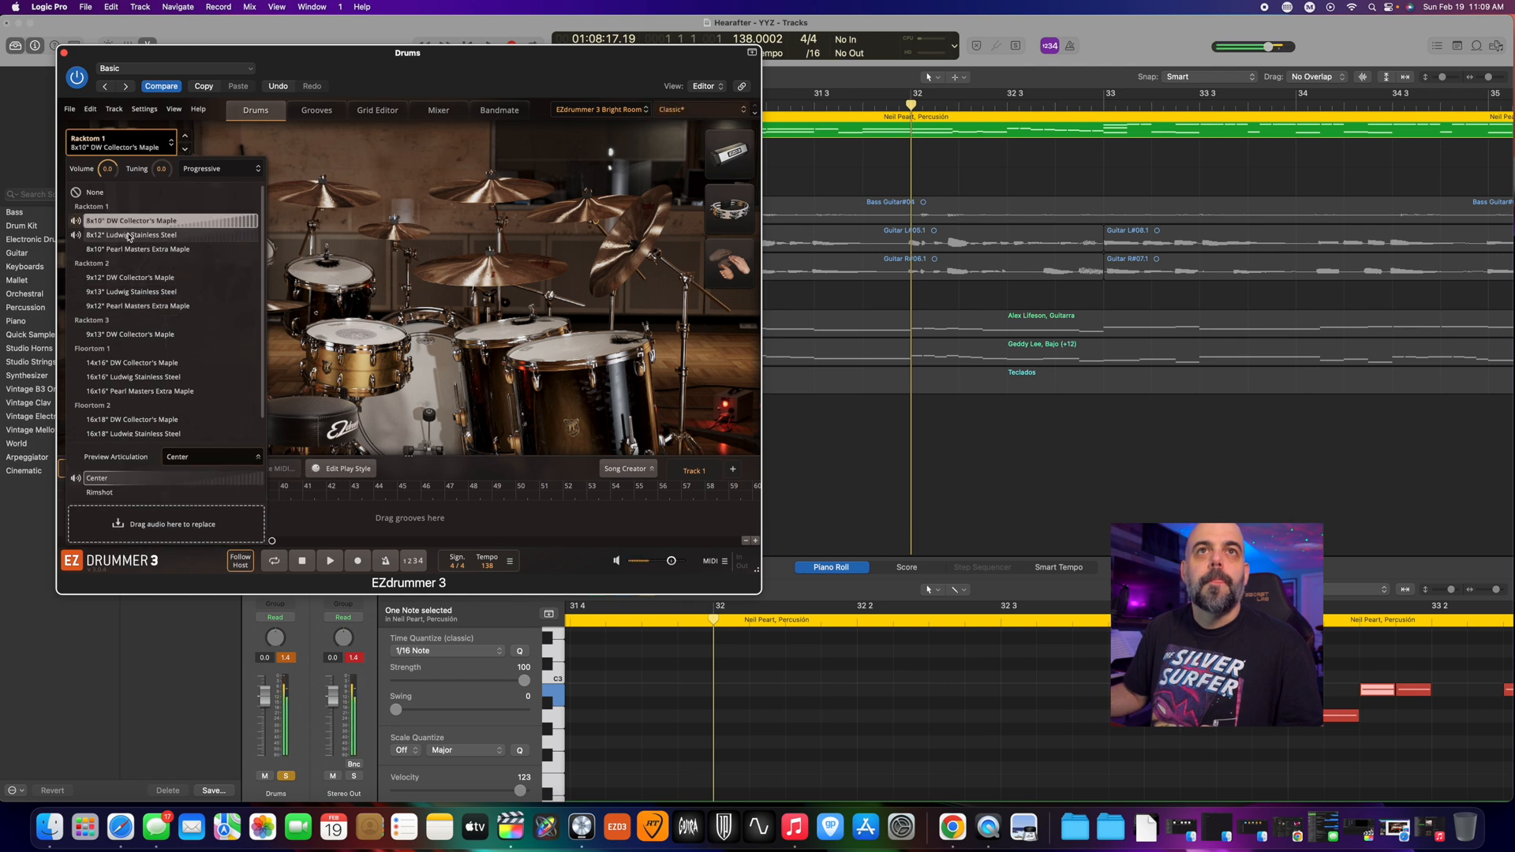
click(128, 250)
click(127, 226)
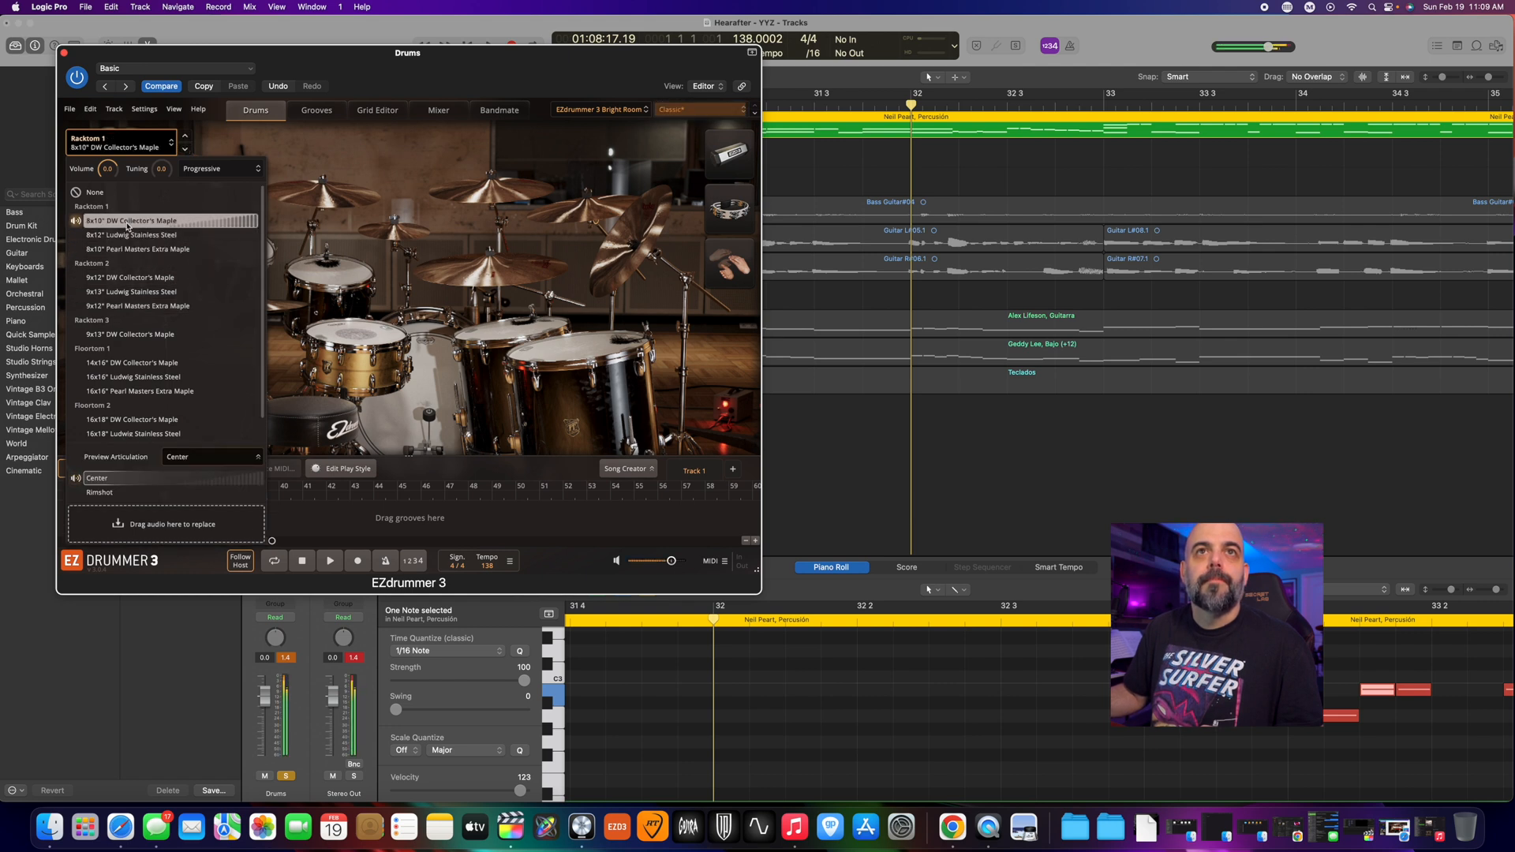
click(136, 279)
click(131, 222)
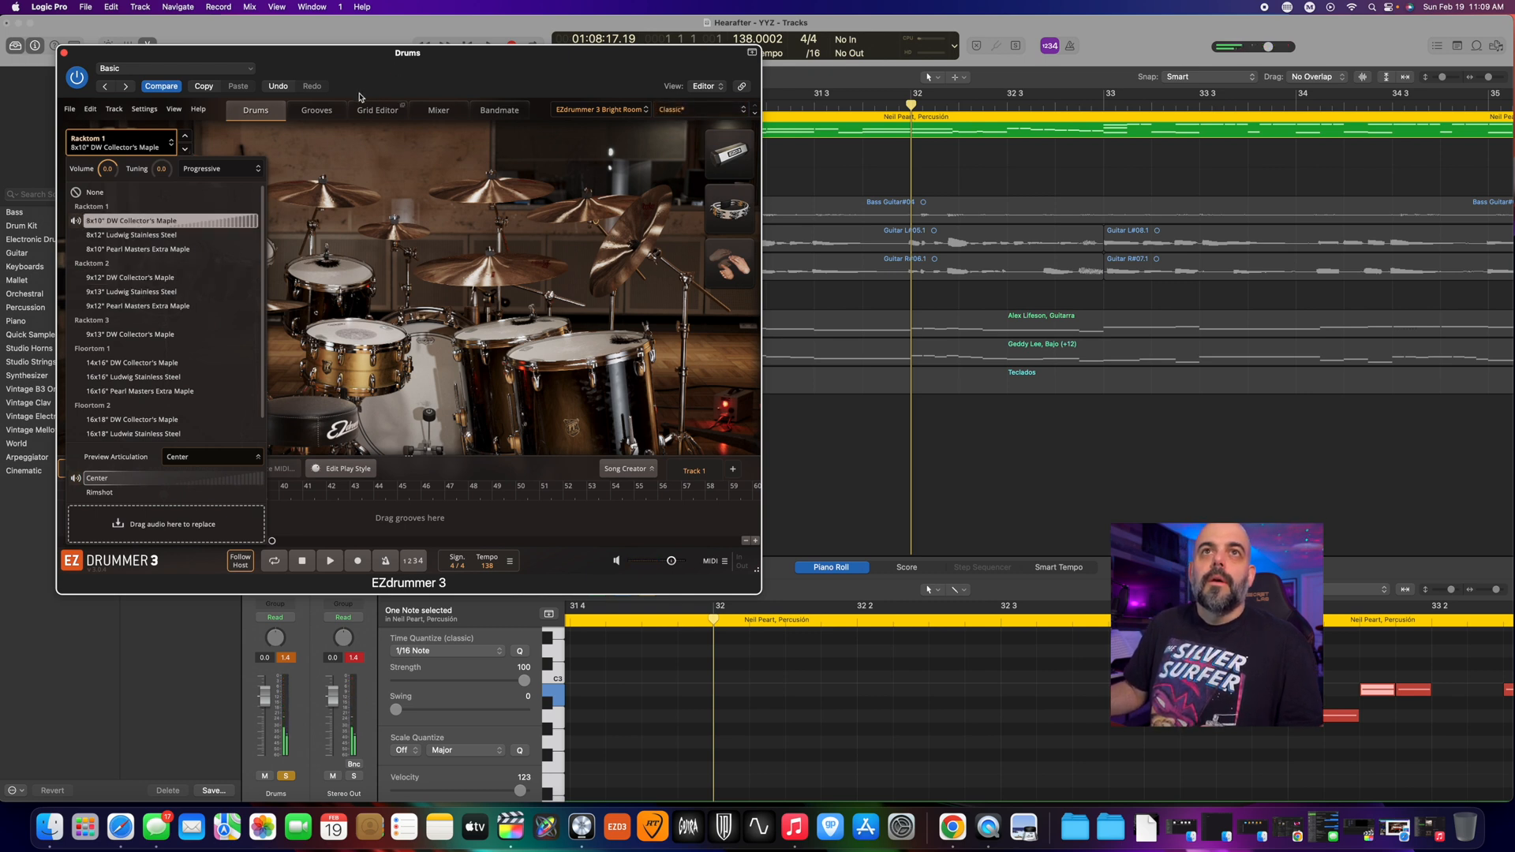
- Replace Racktom 2 with the 9x12" DW Collector's Maple from the Progressive library
click(345, 172)
click(243, 247)
click(83, 140)
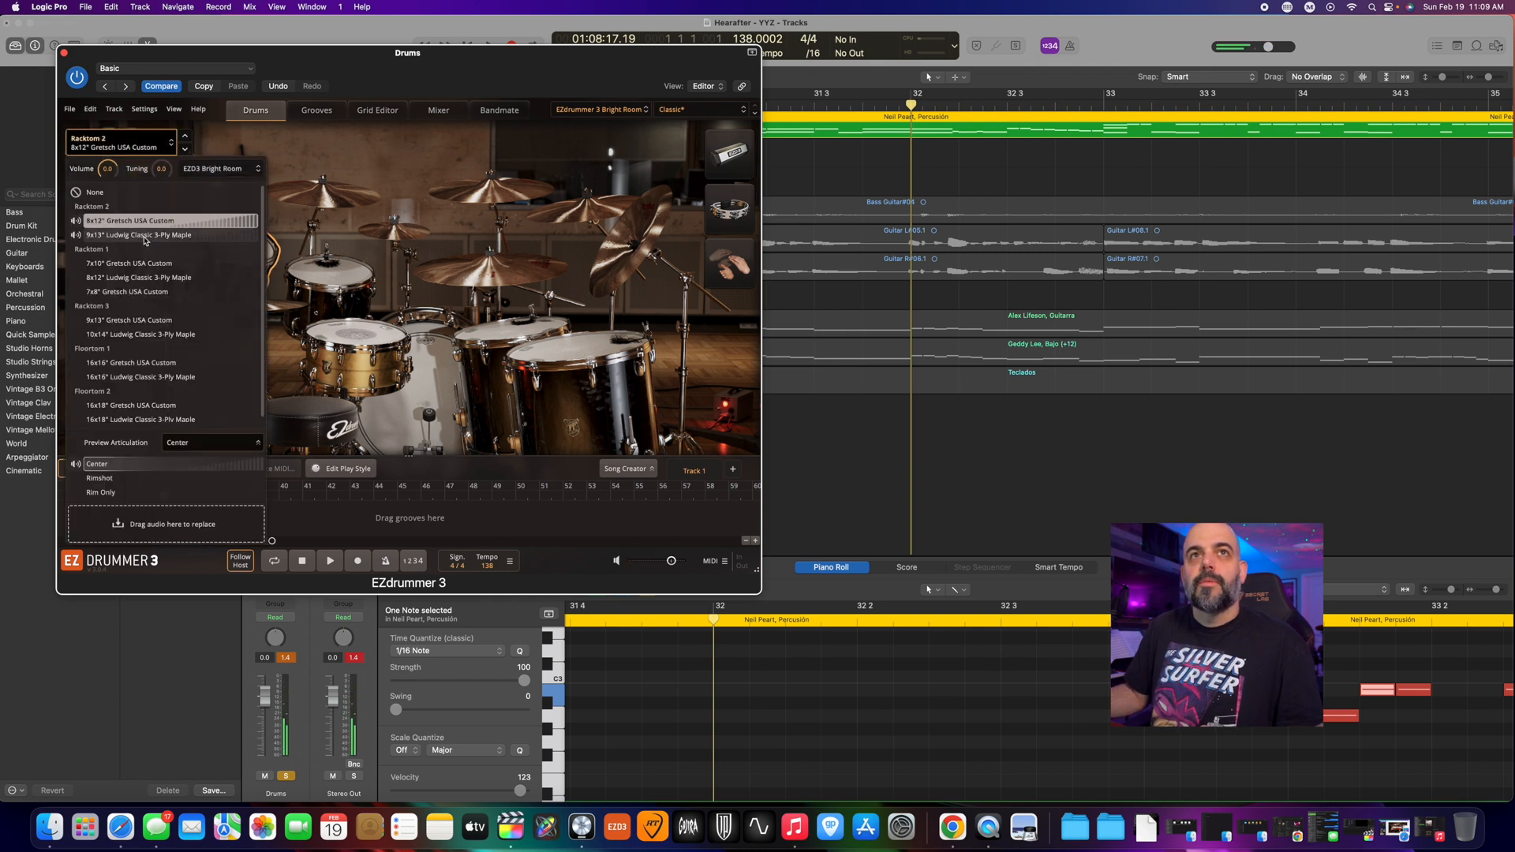
click(203, 174)
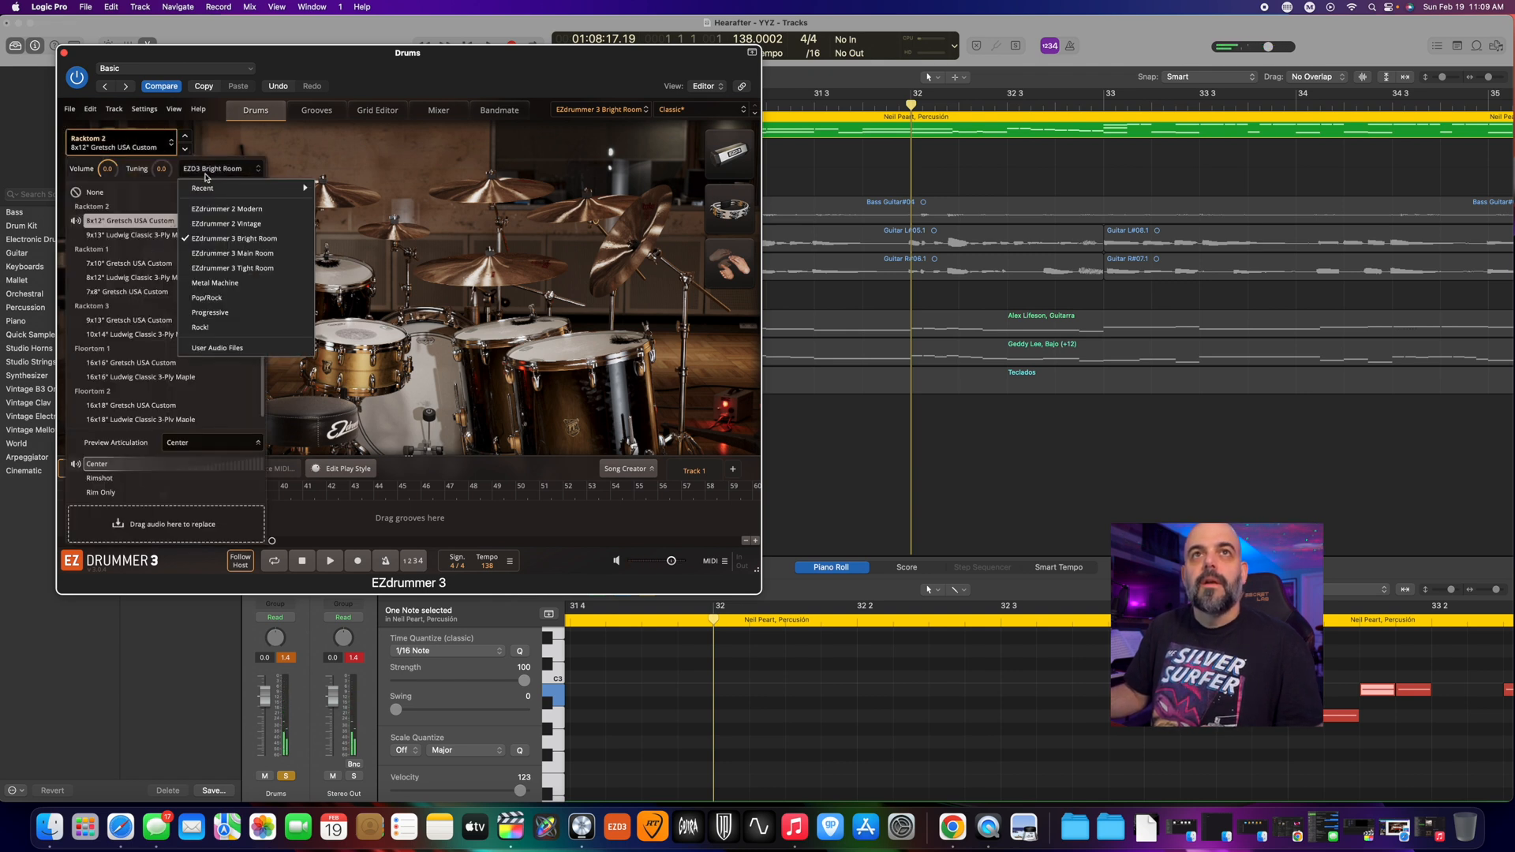
click(241, 314)
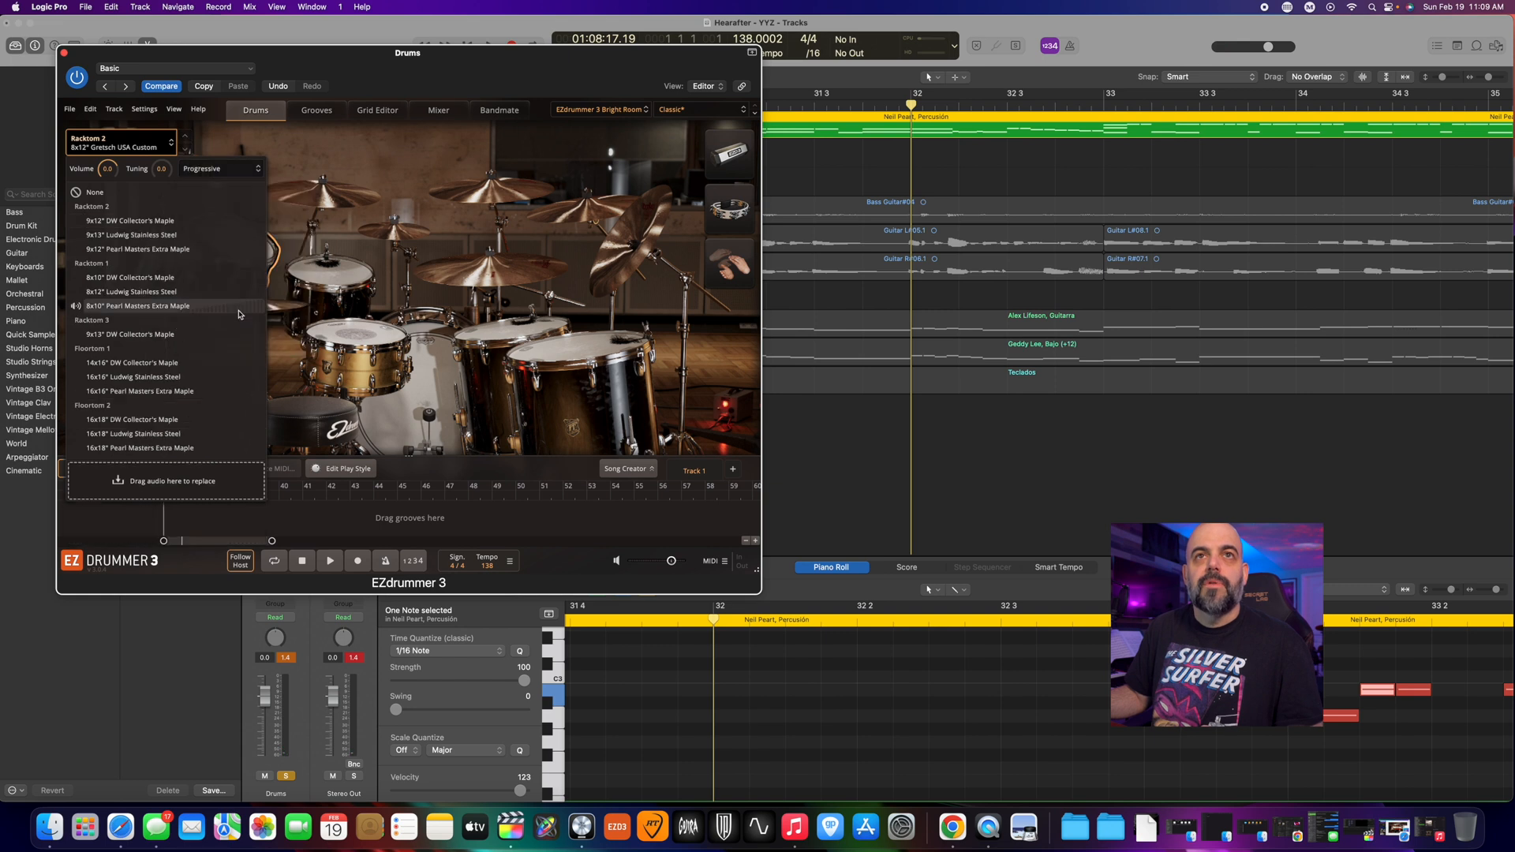
click(134, 220)
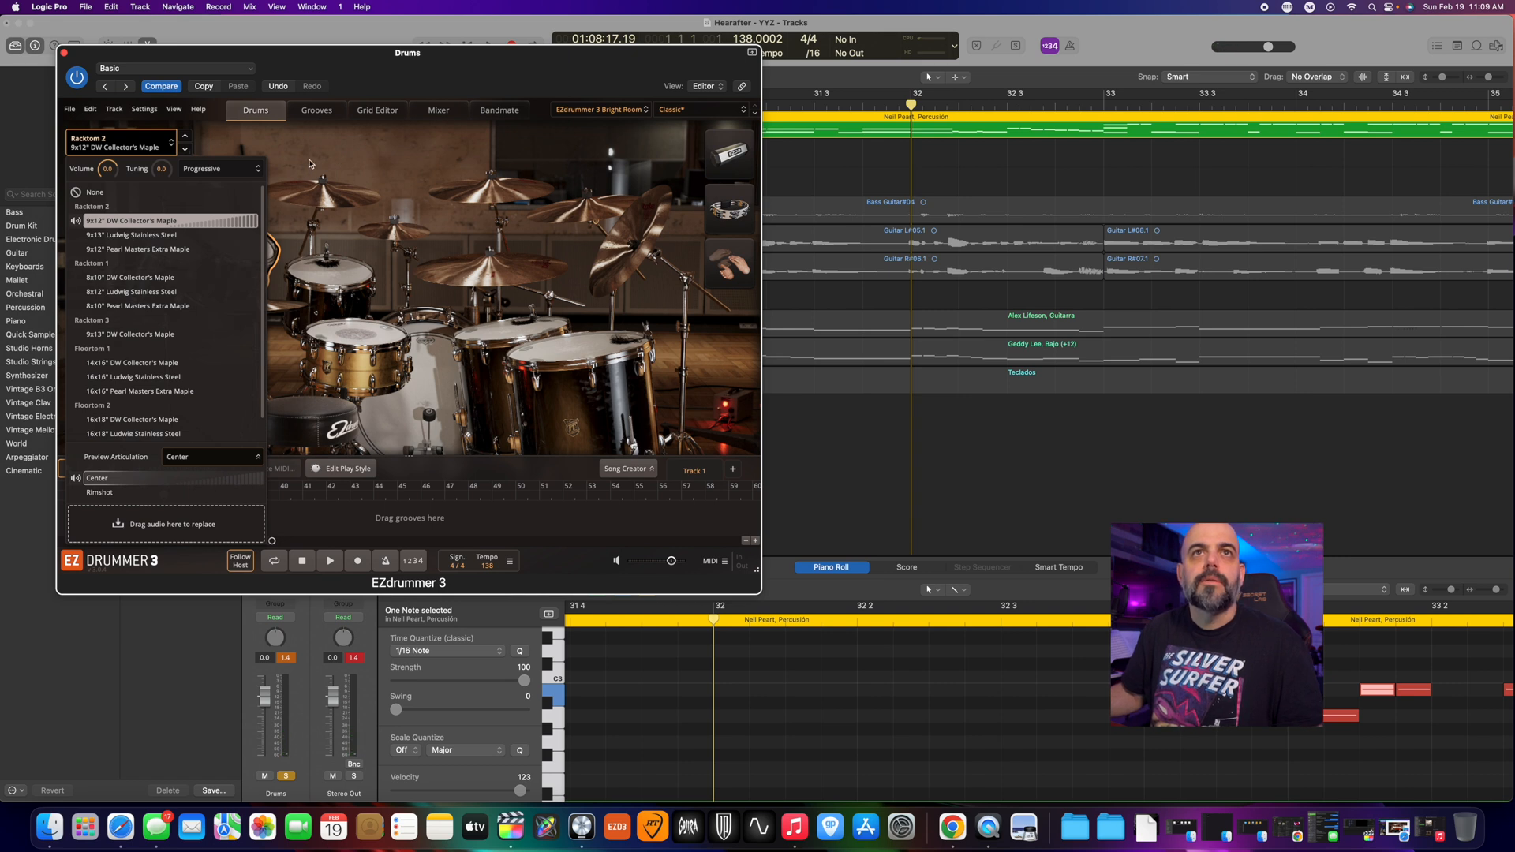
click(309, 163)
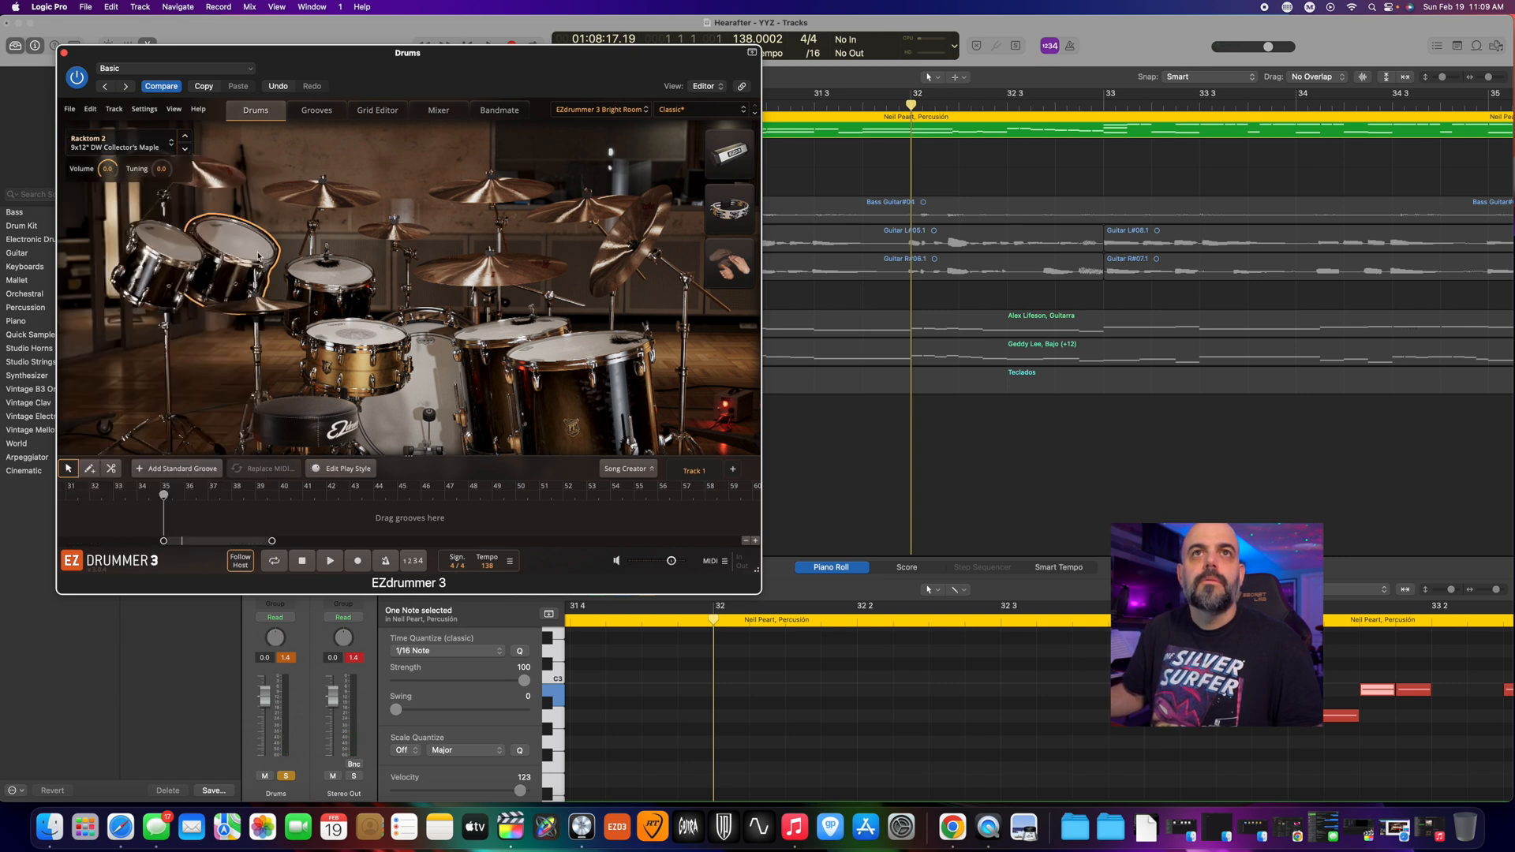
- Replace Racktom 3 with the 9x13" DW Collector's Maple from the Progressive library
click(327, 267)
click(221, 168)
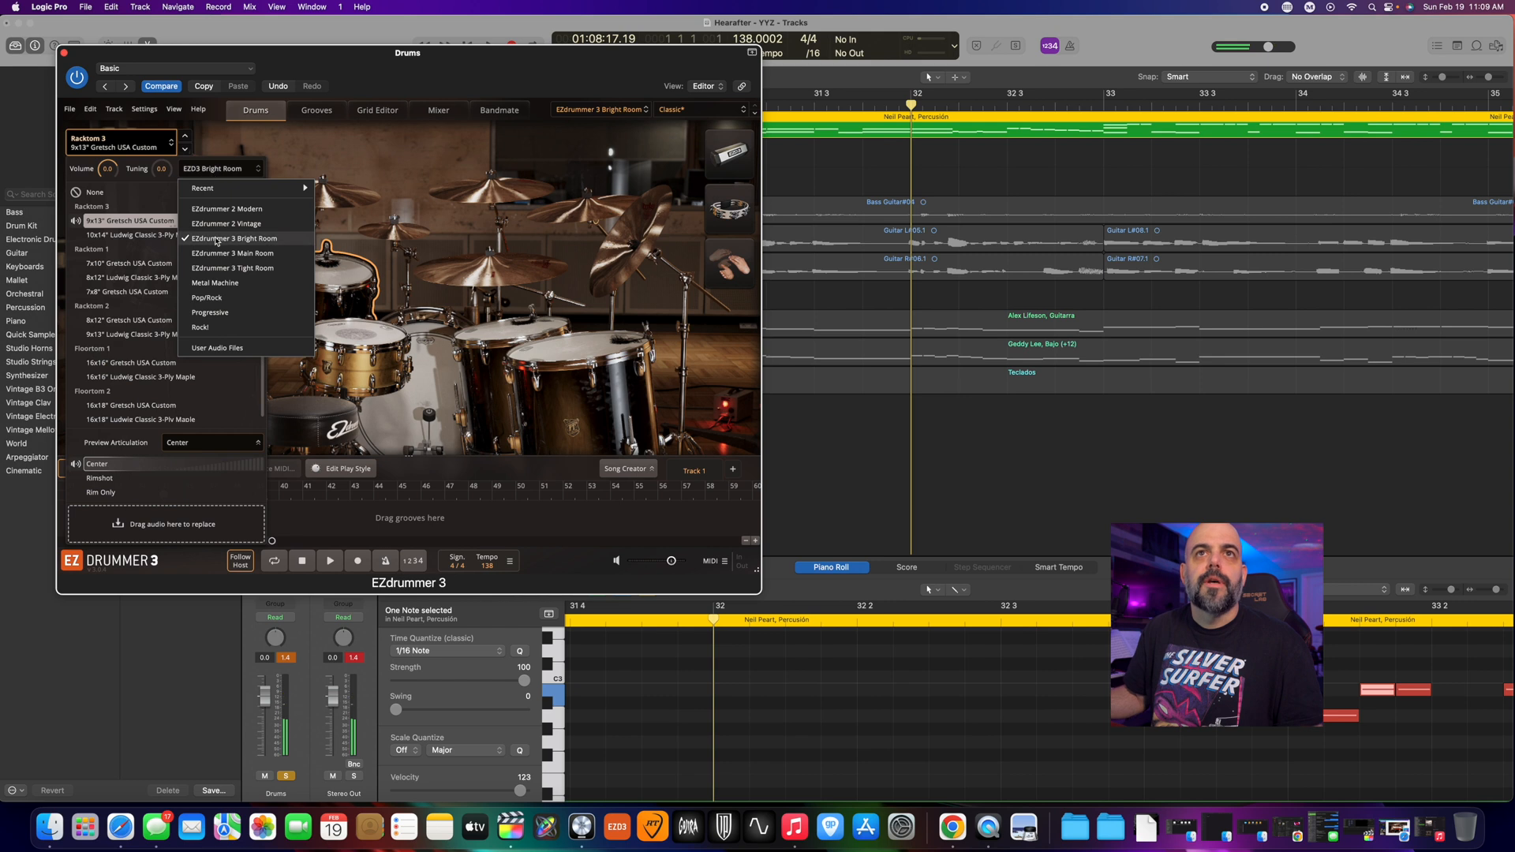
click(221, 313)
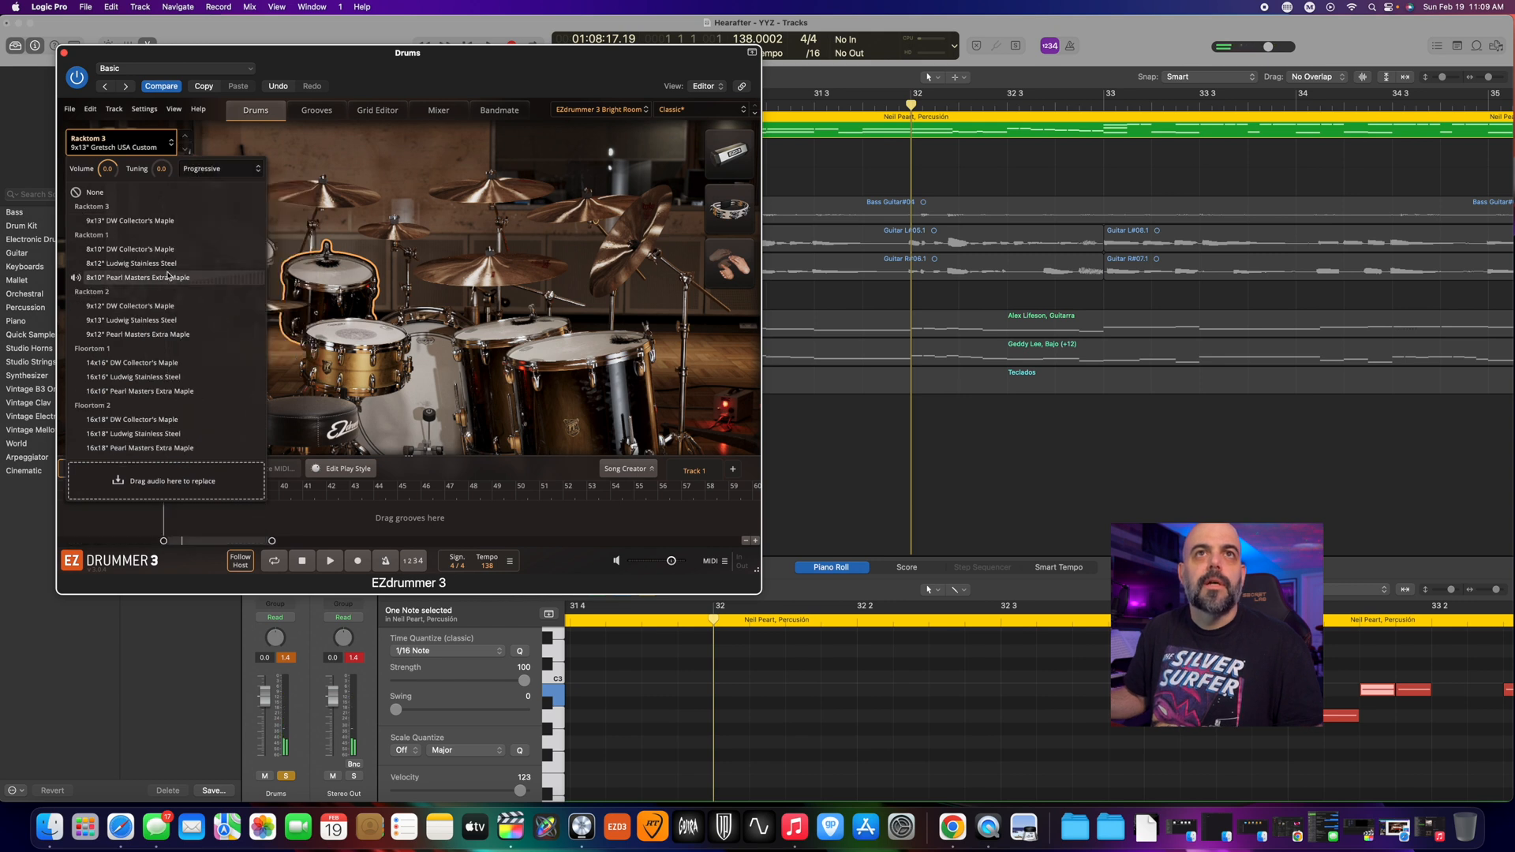
click(141, 222)
- Switch the sound source of Floortom 1 to the Progressive library
click(527, 335)
click(106, 145)
click(201, 170)
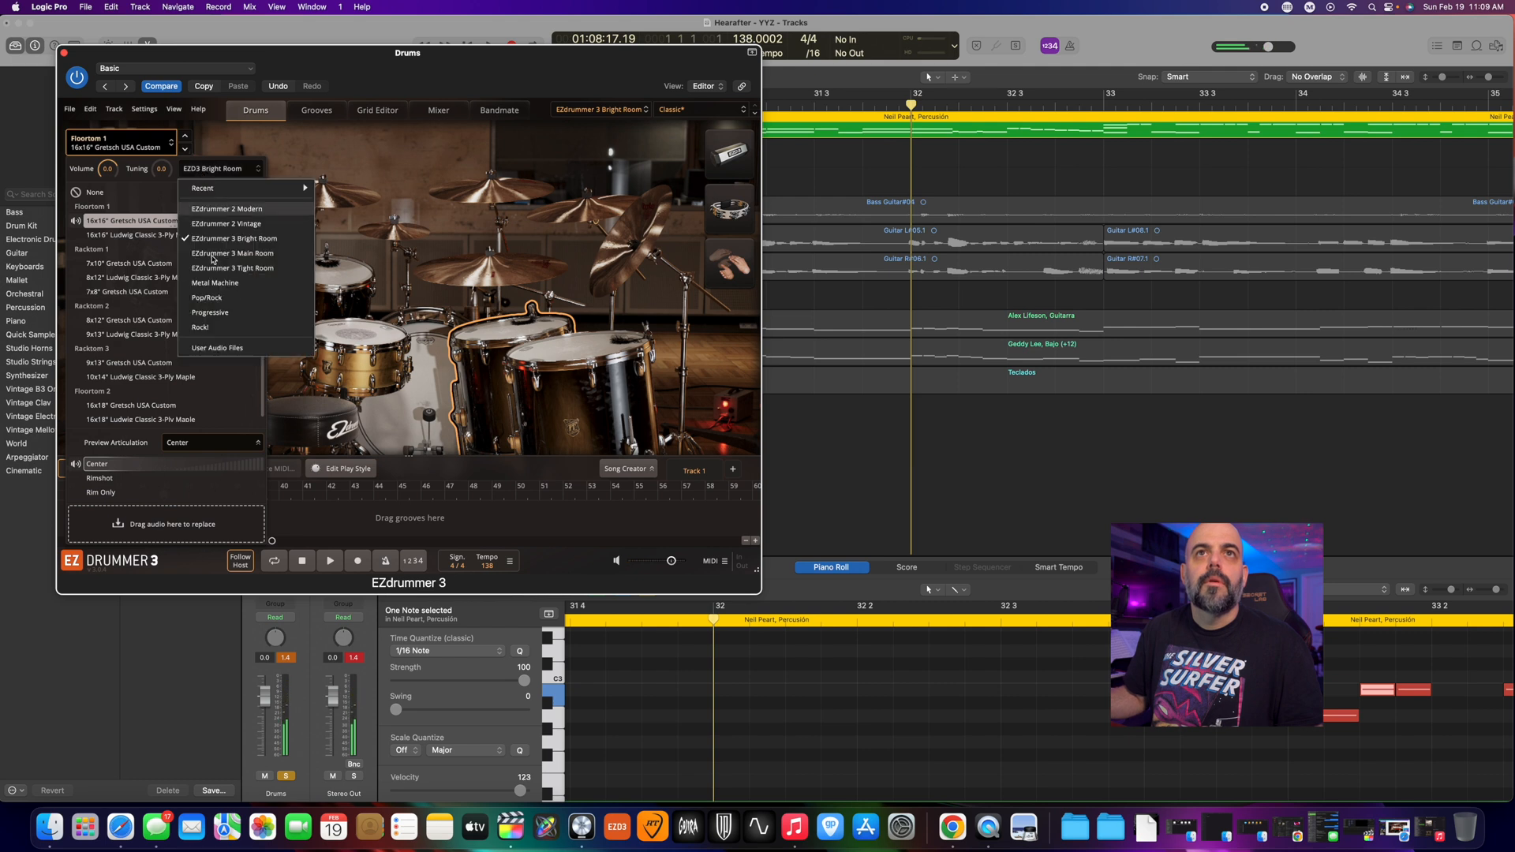
click(233, 303)
- Replace Floortom 2 with the 16x18" DW Collector's Maple from the Progressive library
click(582, 348)
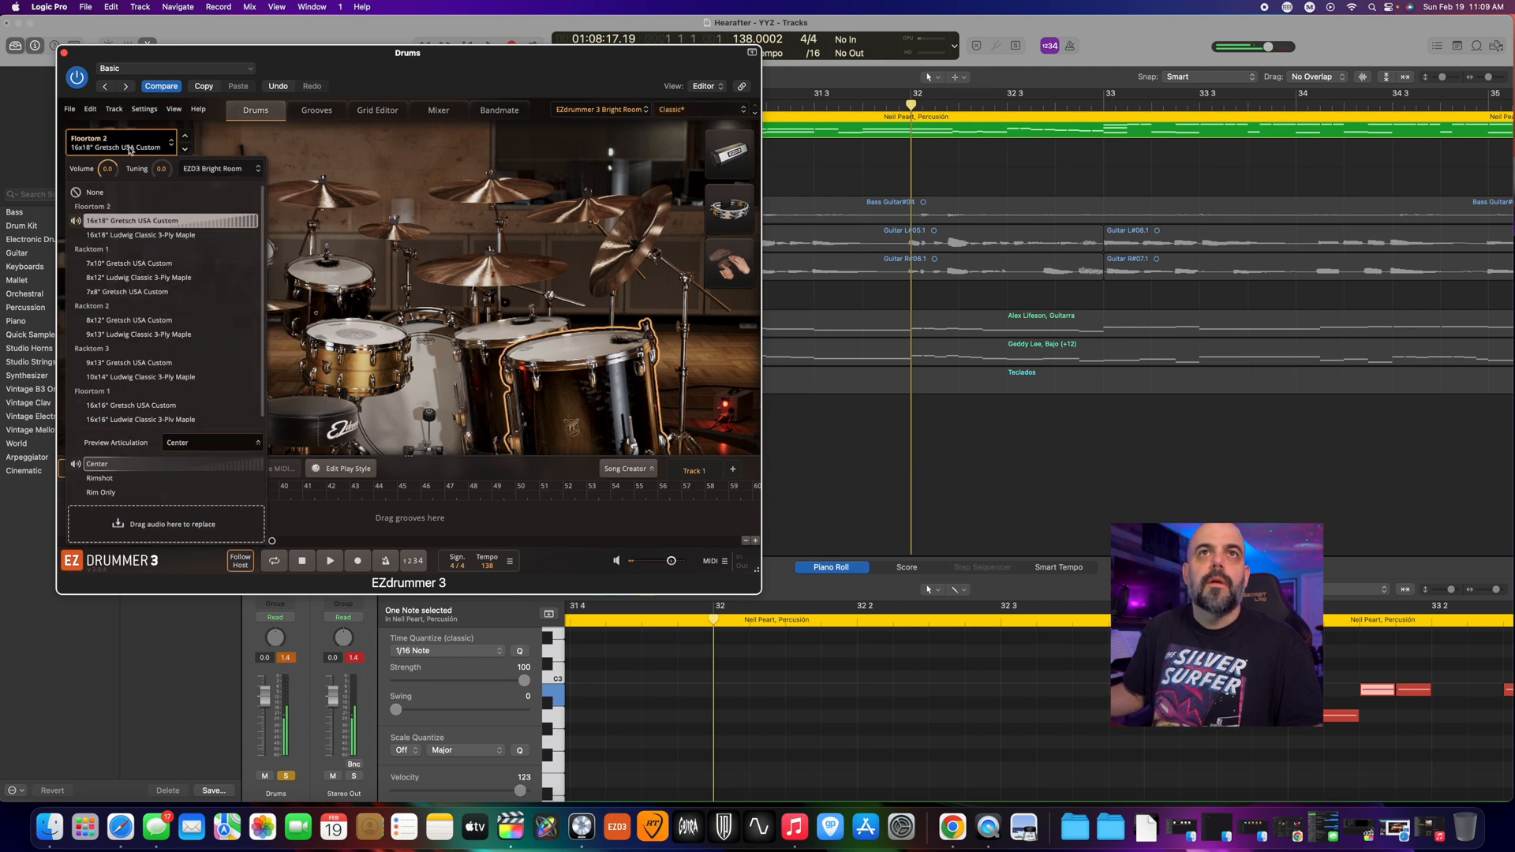
click(207, 169)
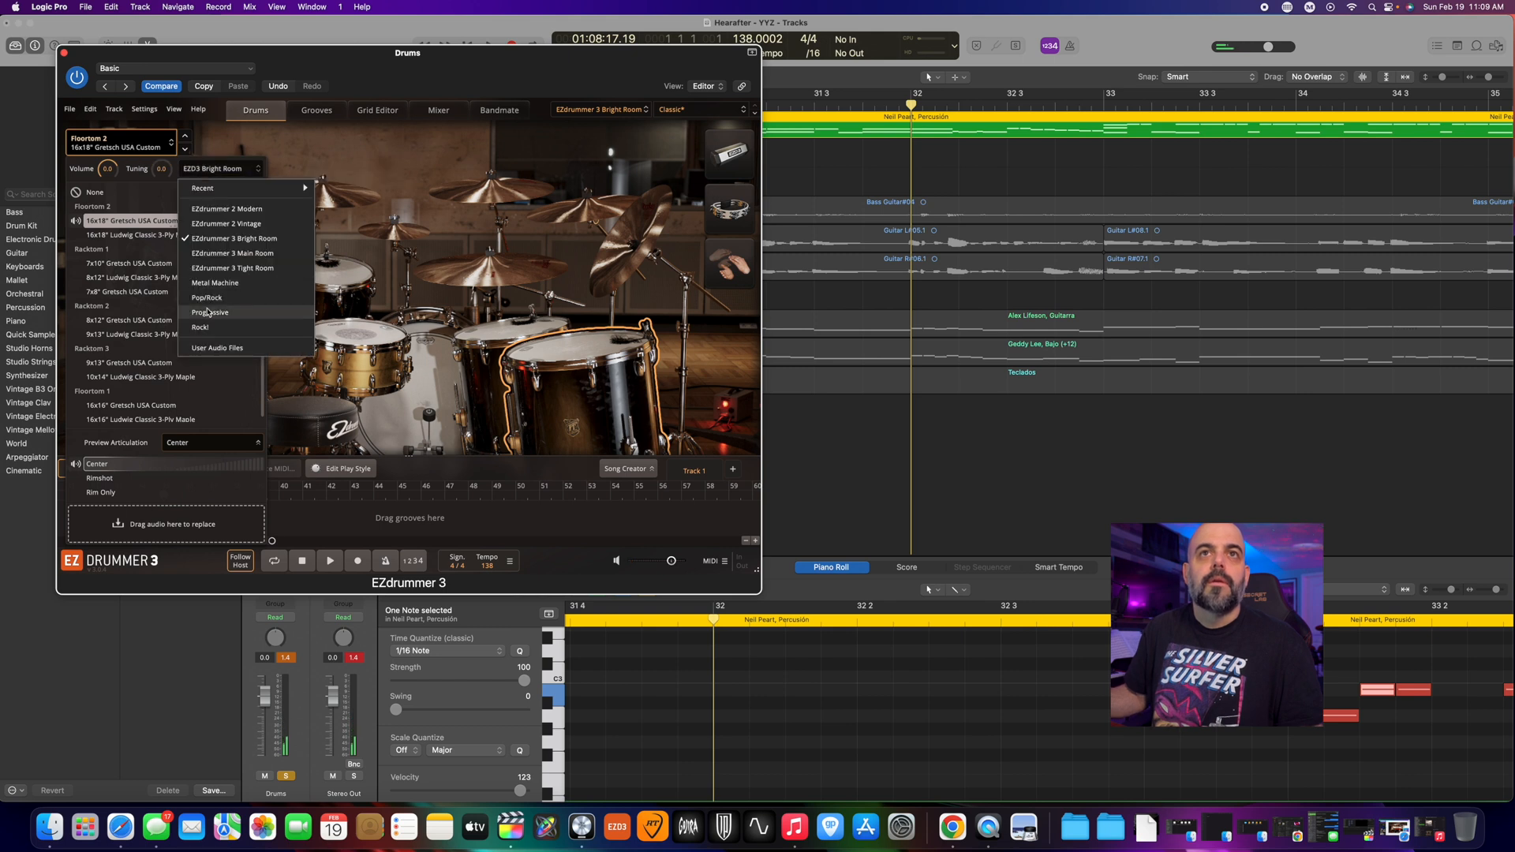
click(187, 308)
click(132, 221)
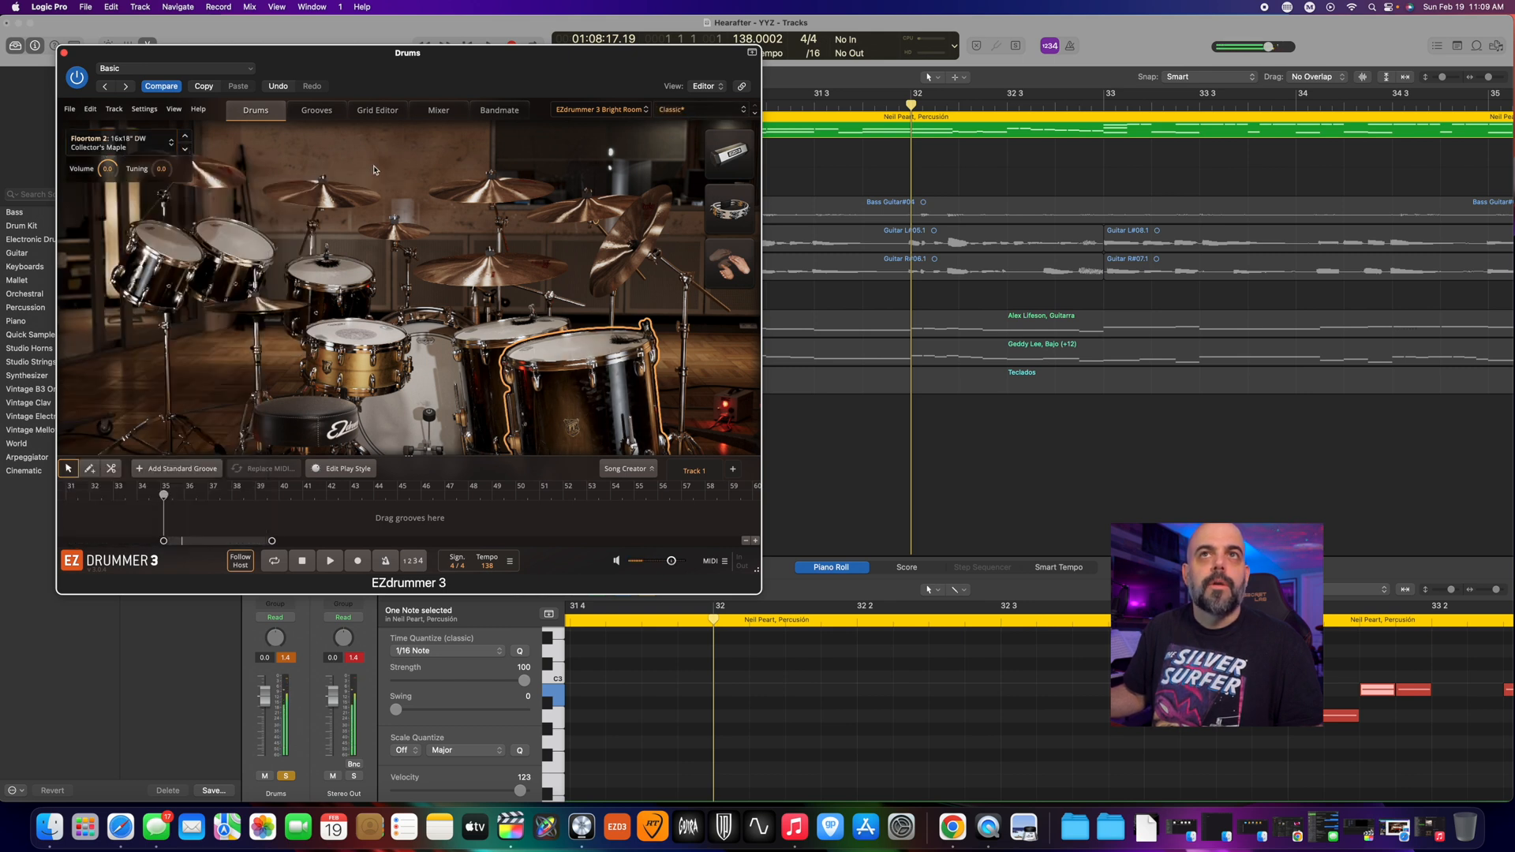
scroll(980, 126, left, 10)
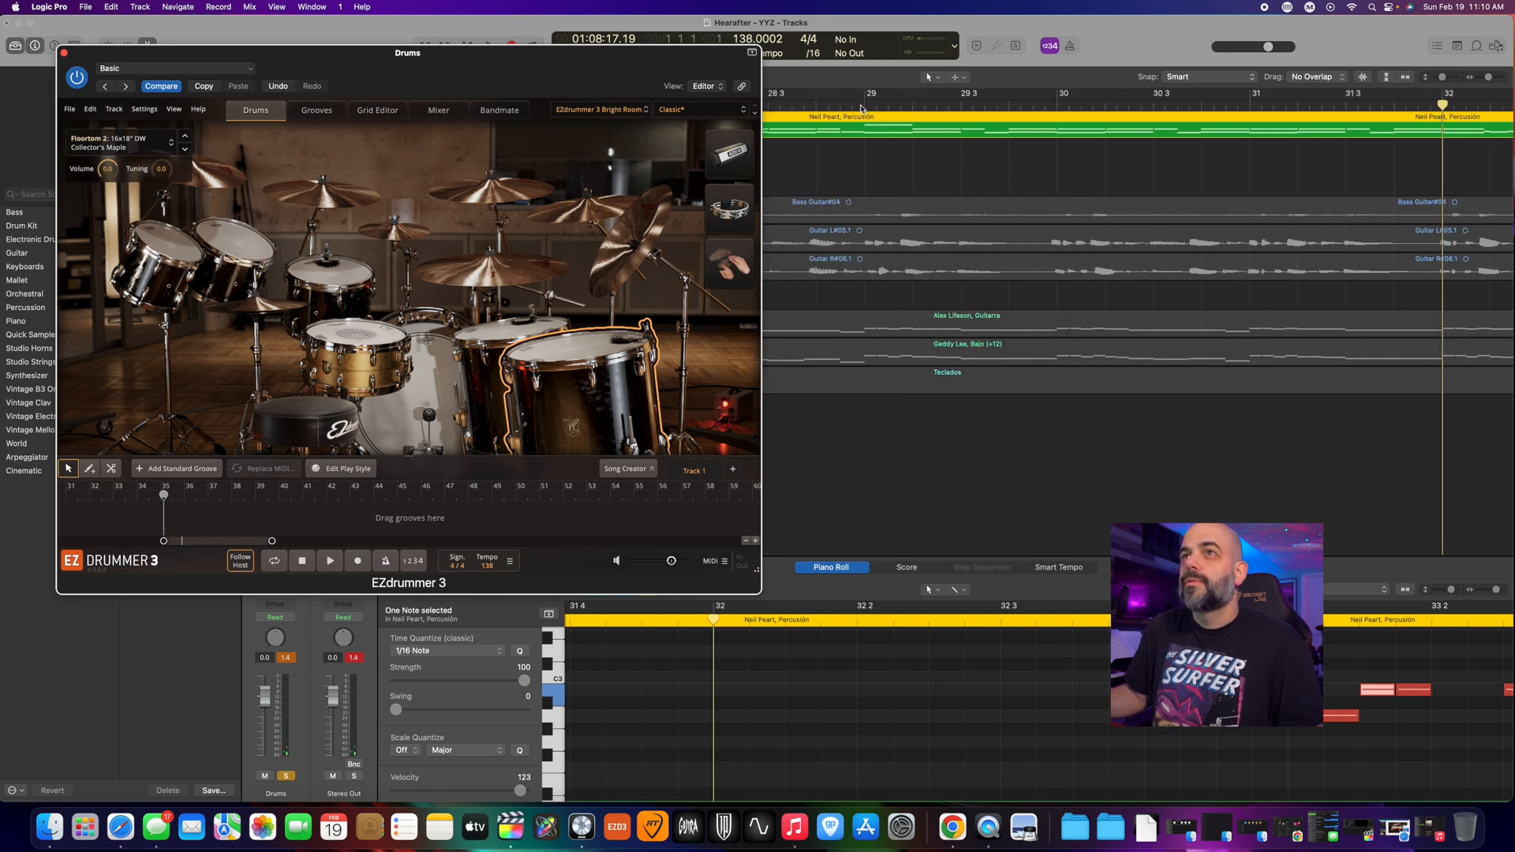
scroll(869, 164, left, 5)
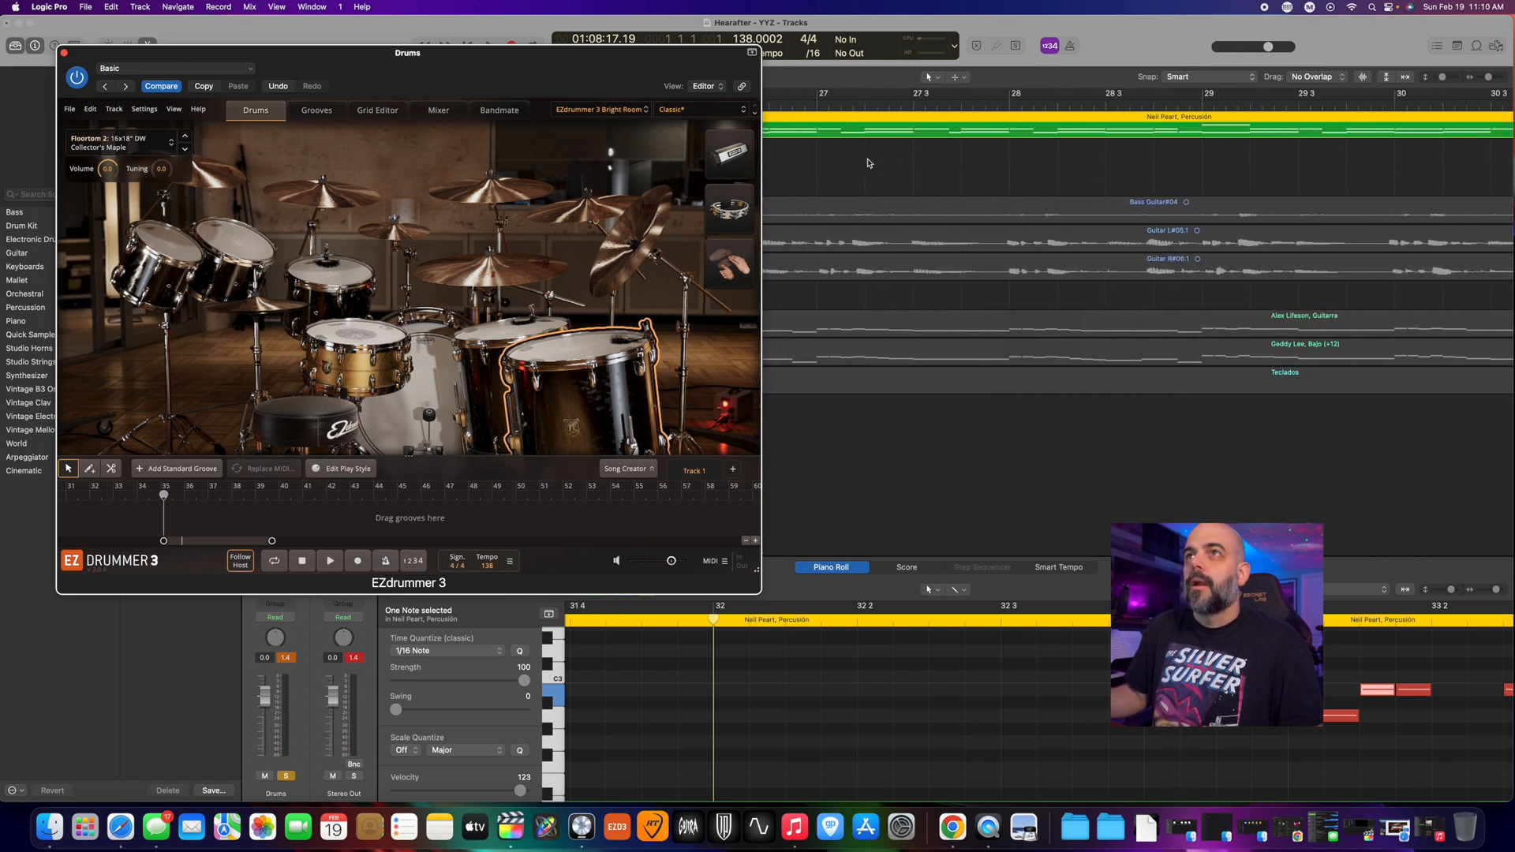
scroll(869, 163, right, 10)
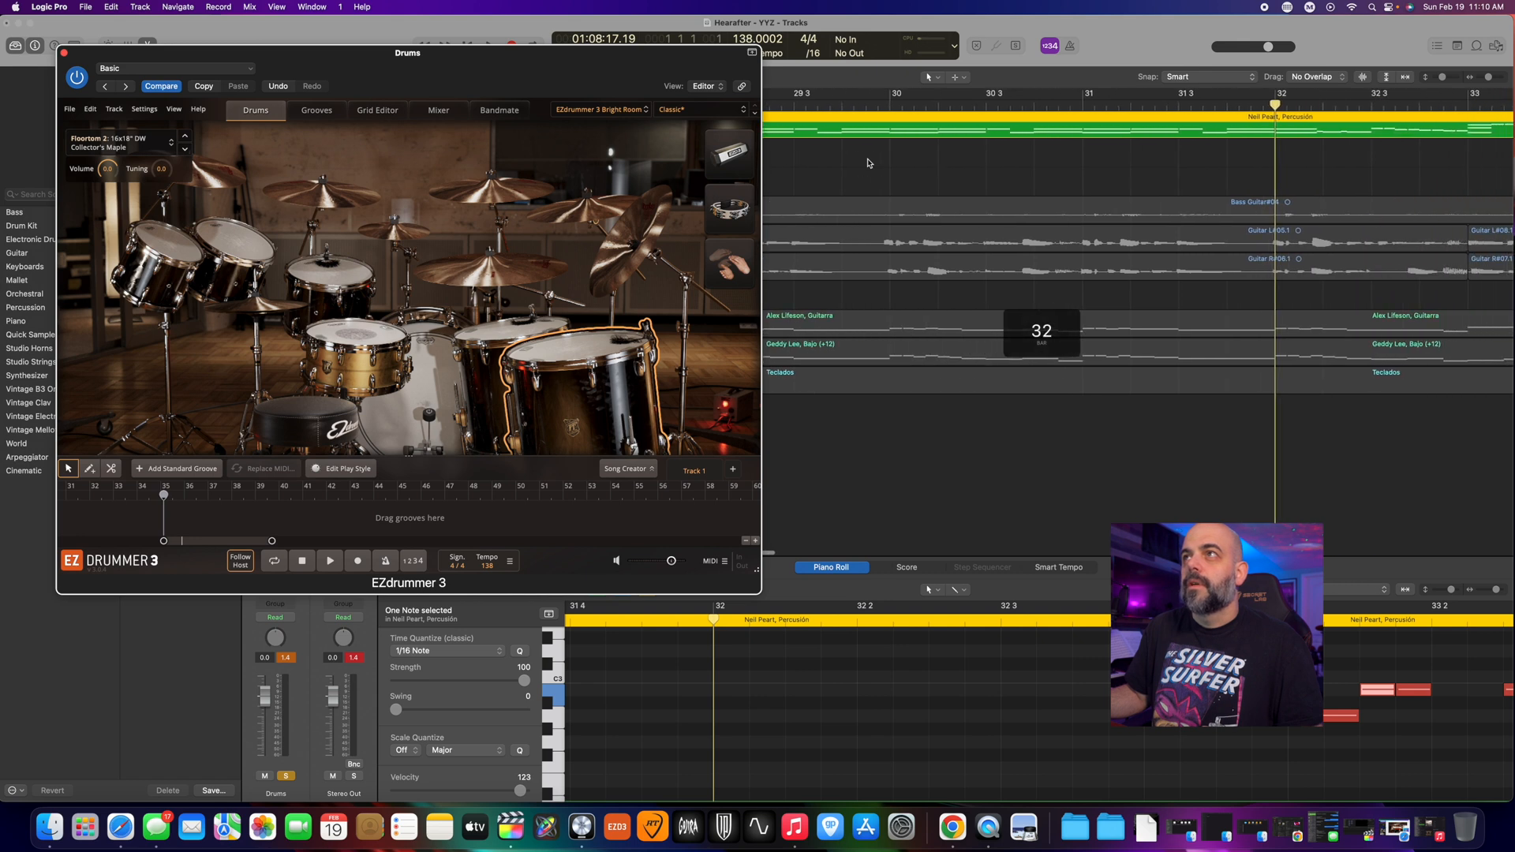
- Play back the drum fill from bar 32 into bar 33 to hear the replaced toms
scroll(869, 163, right, 3)
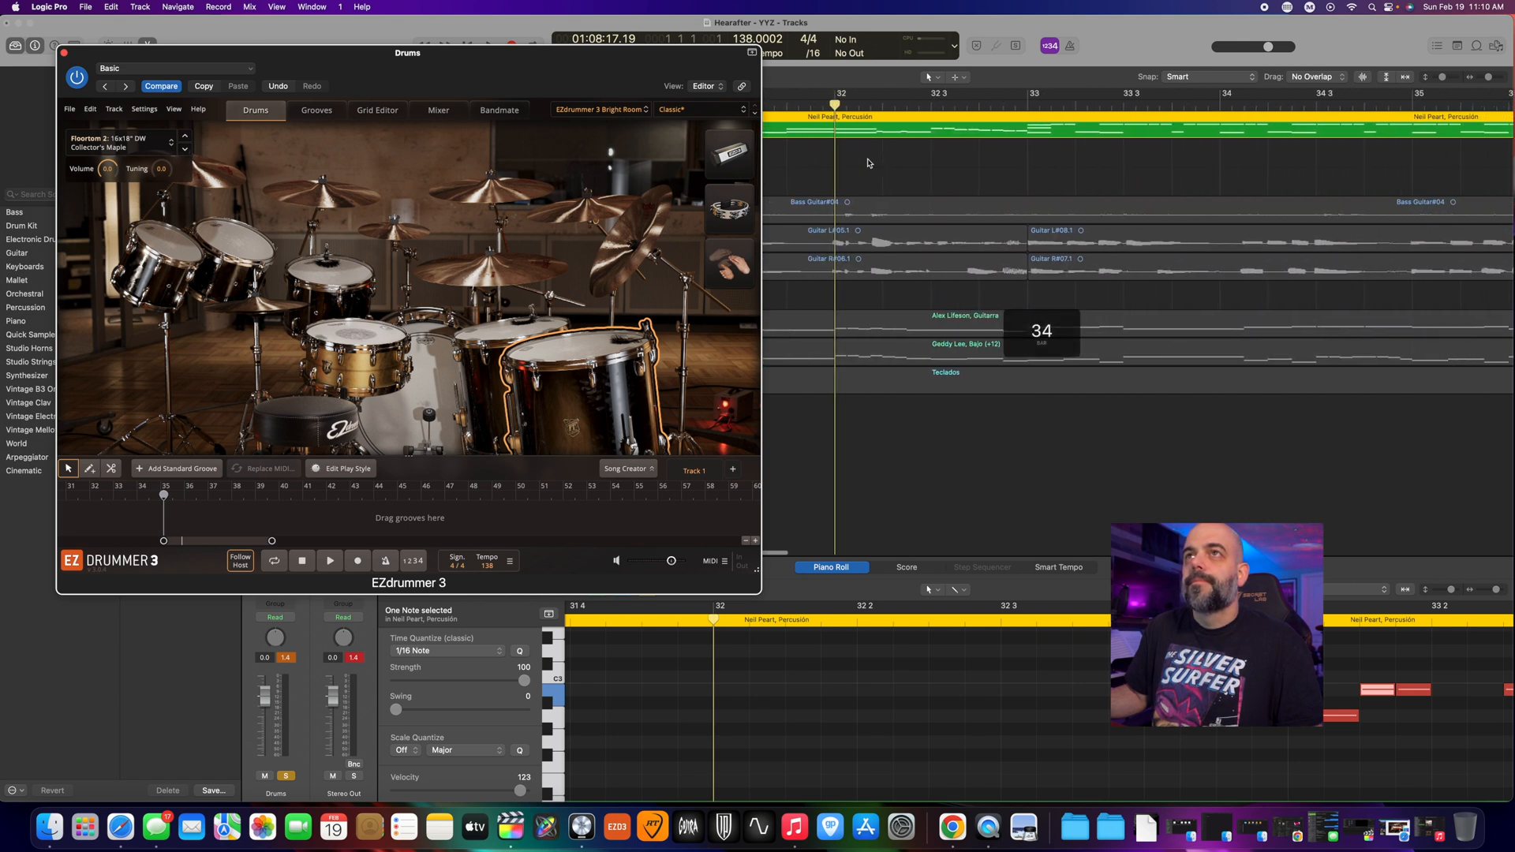
double_click(831, 104)
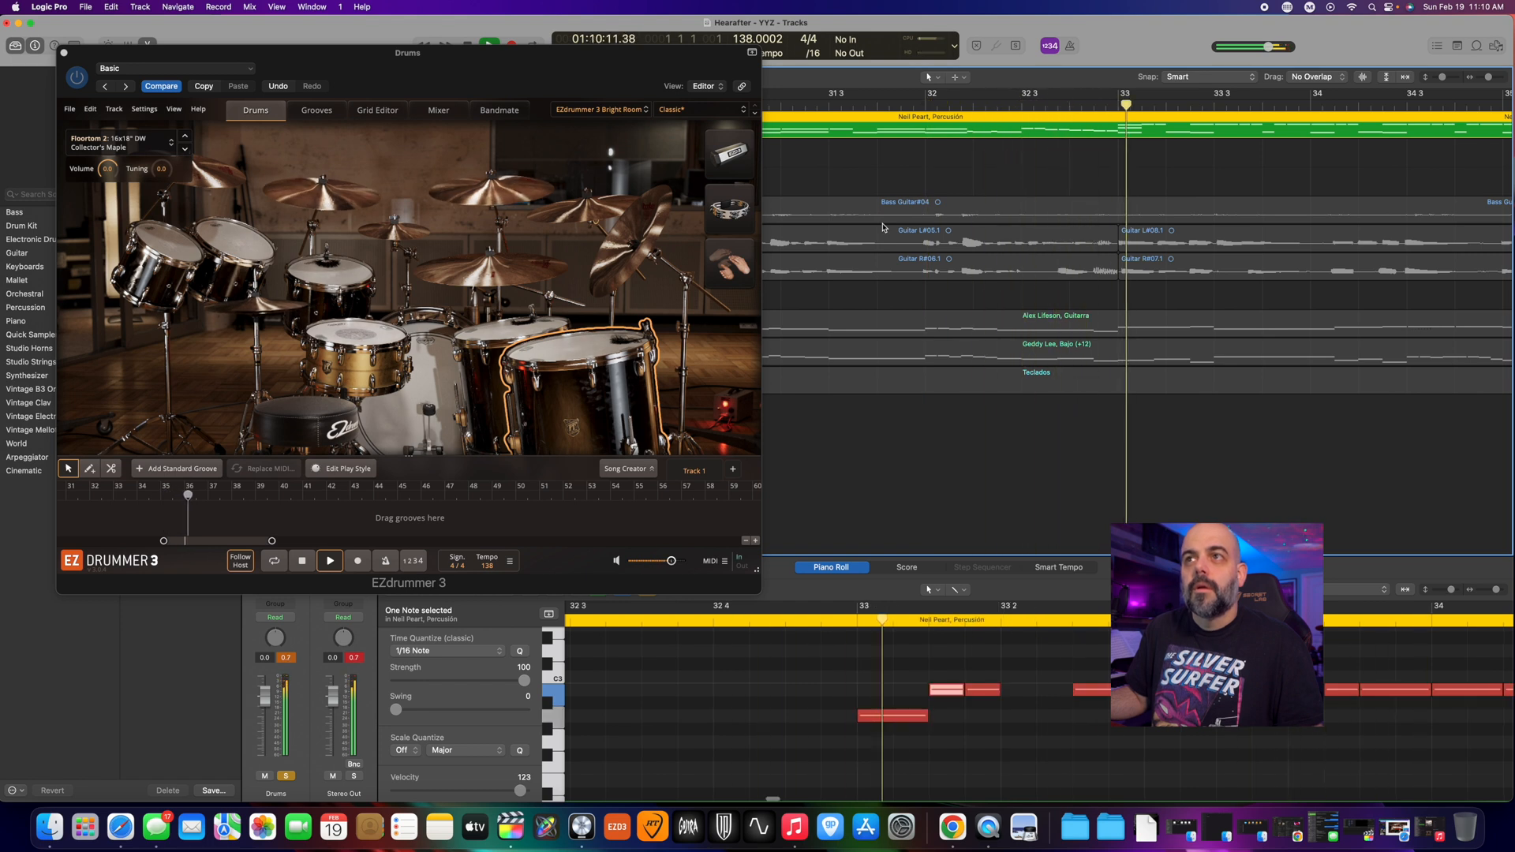
double_click(927, 103)
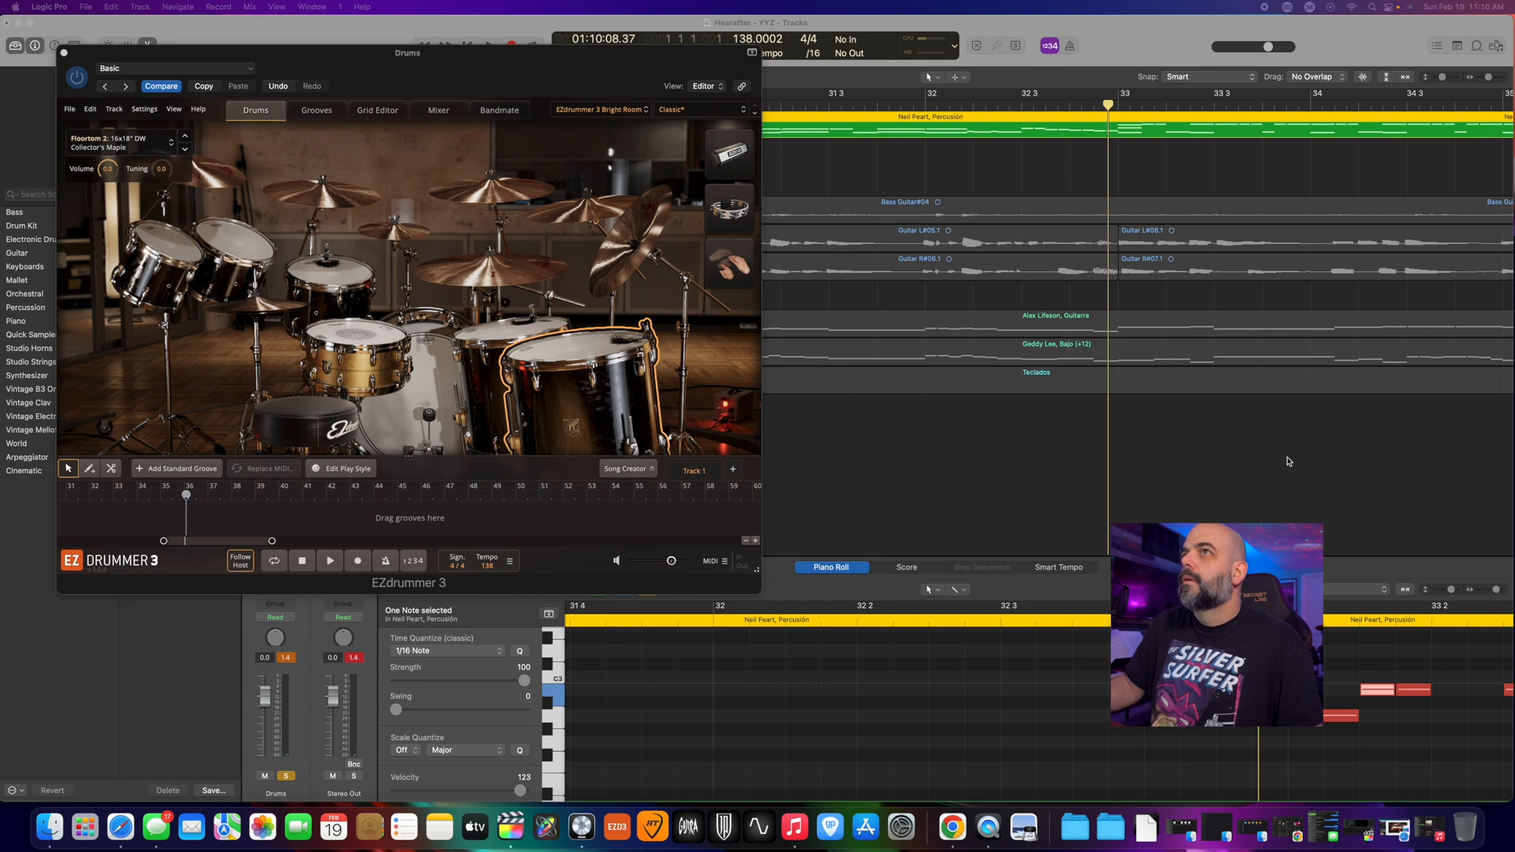
click(1025, 109)
key(space)
key(space)
click(1025, 108)
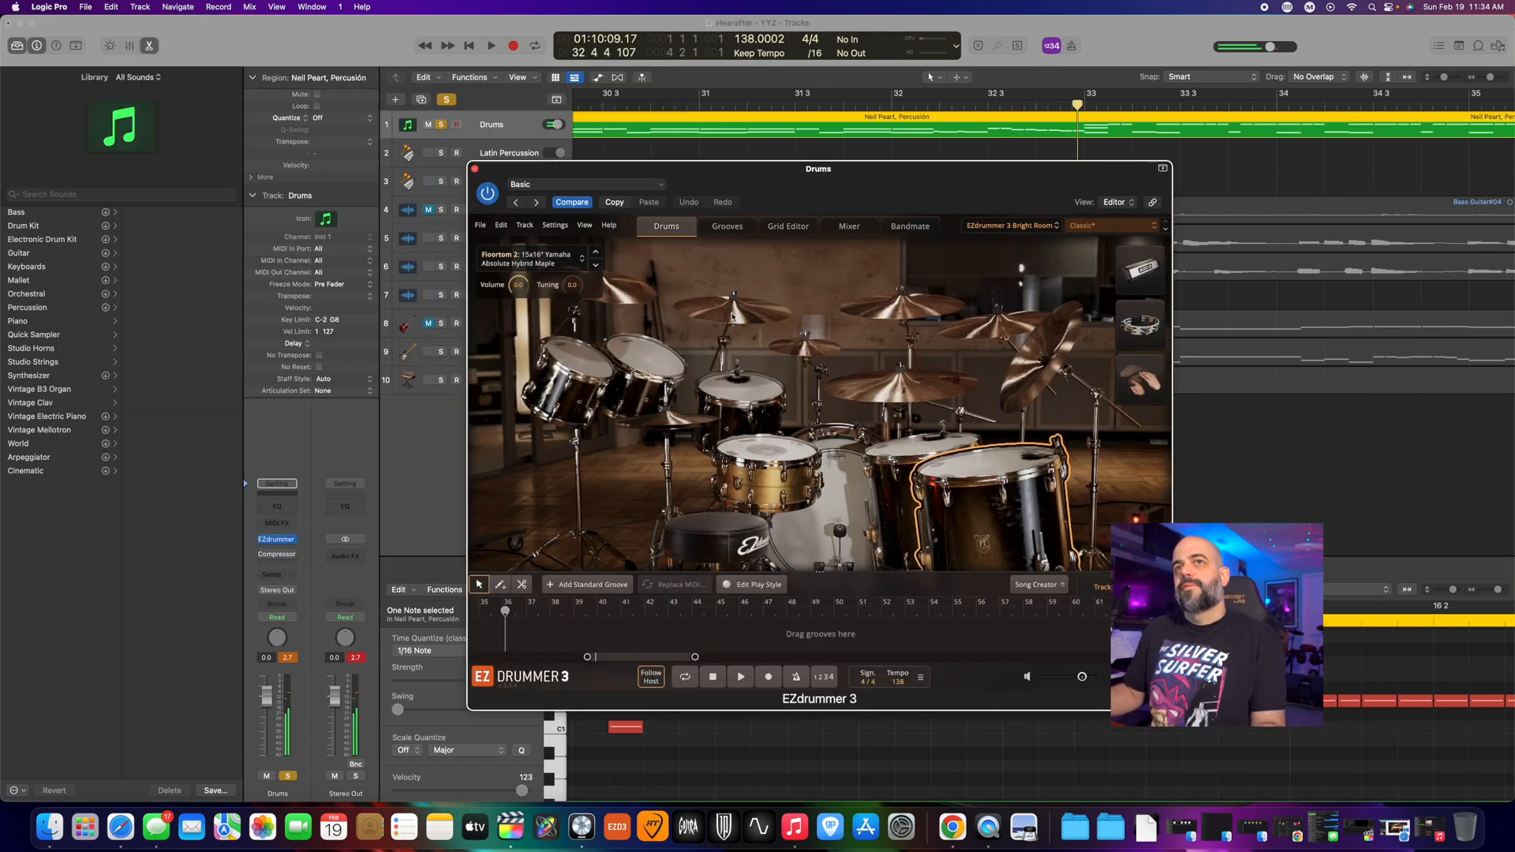
- Check the available sounds for Floortom 2, and play back the end of bar 32 into bar 33
click(551, 264)
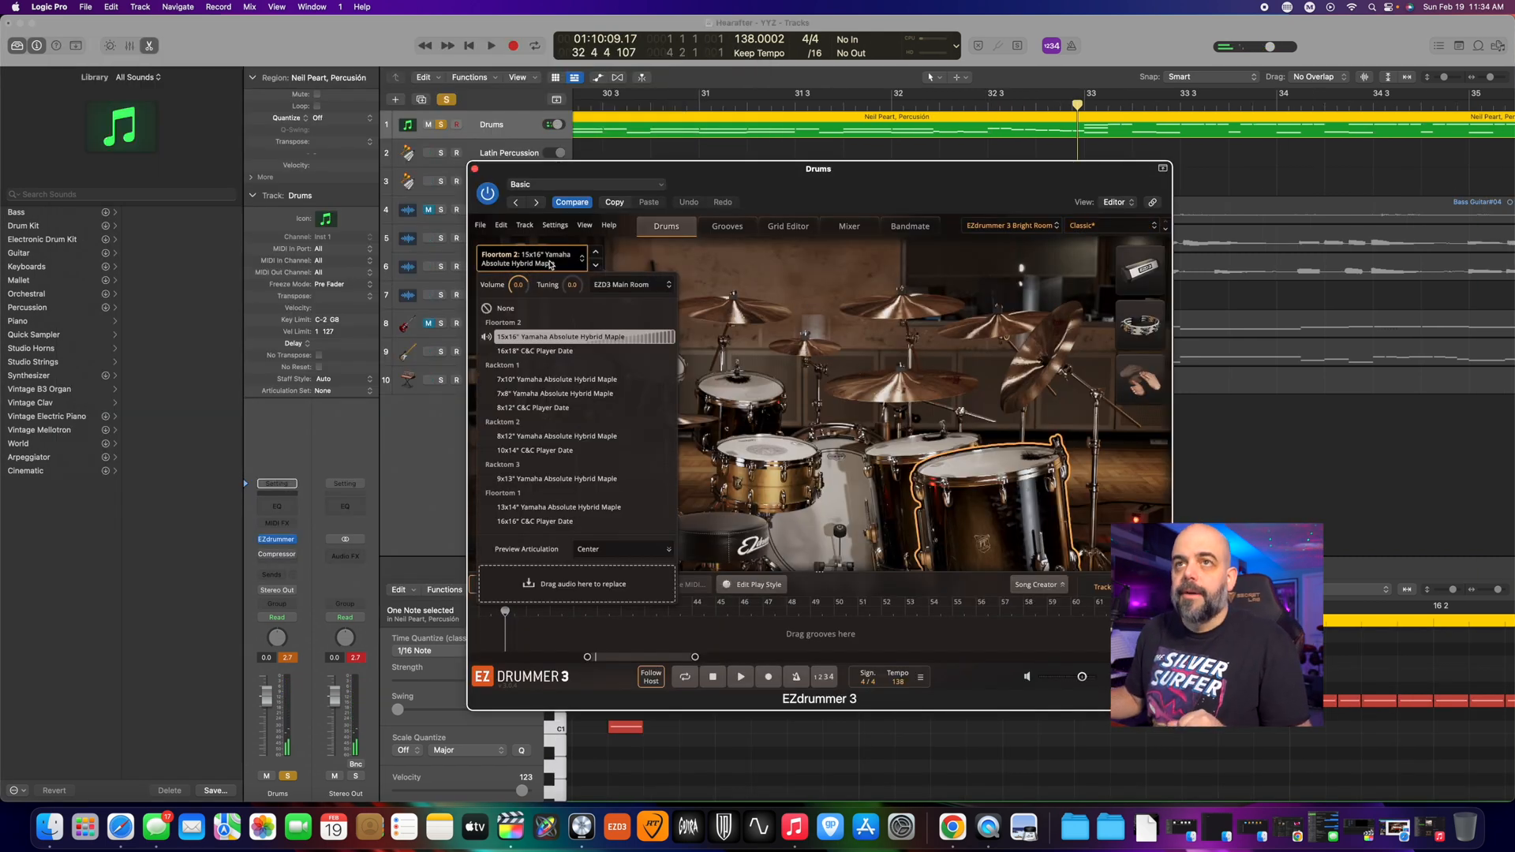
click(551, 265)
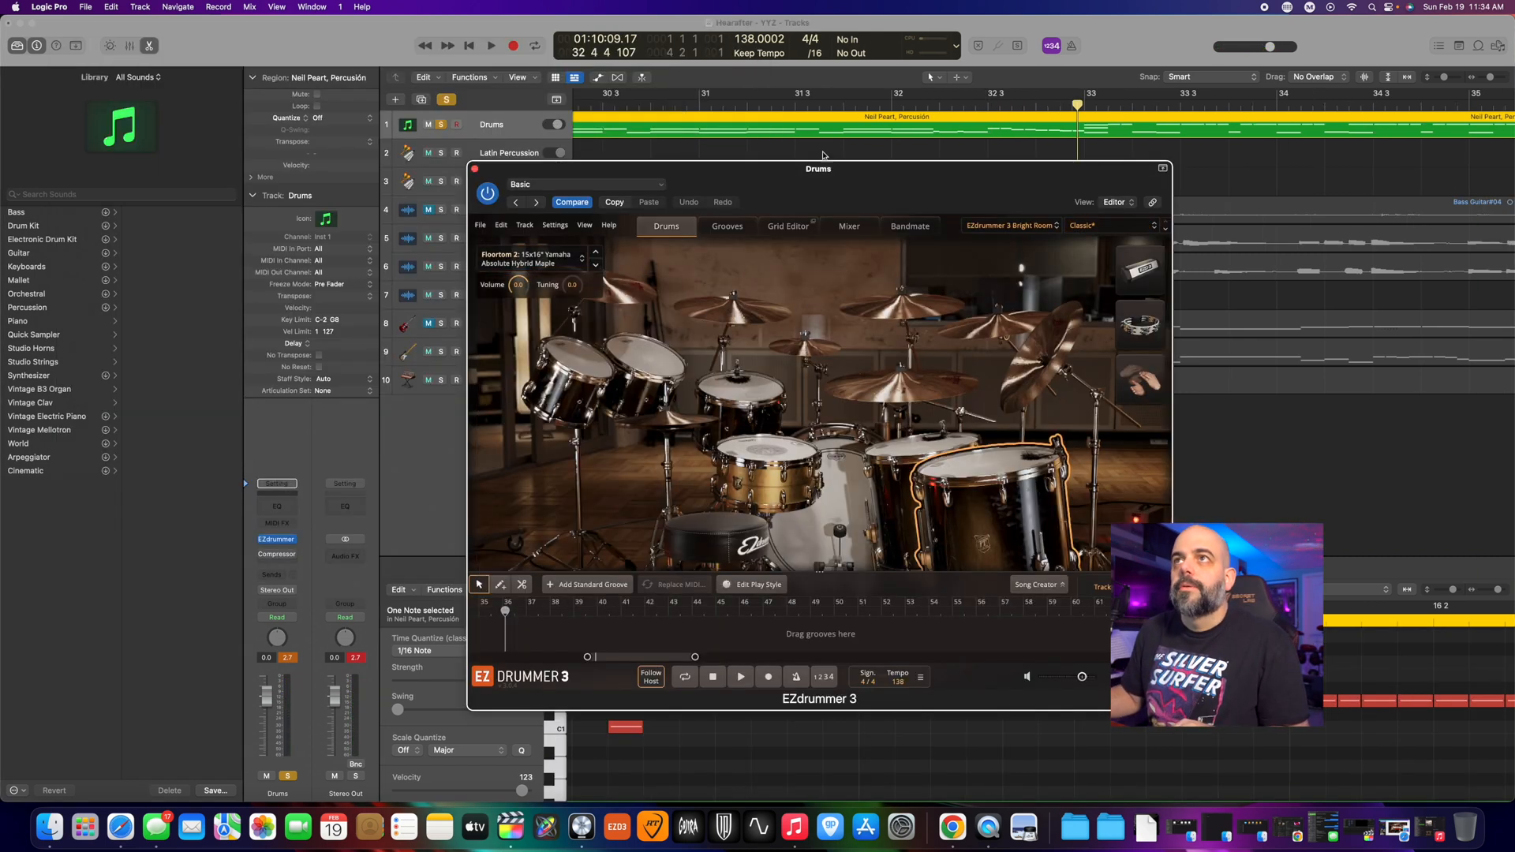
click(894, 109)
key(space)
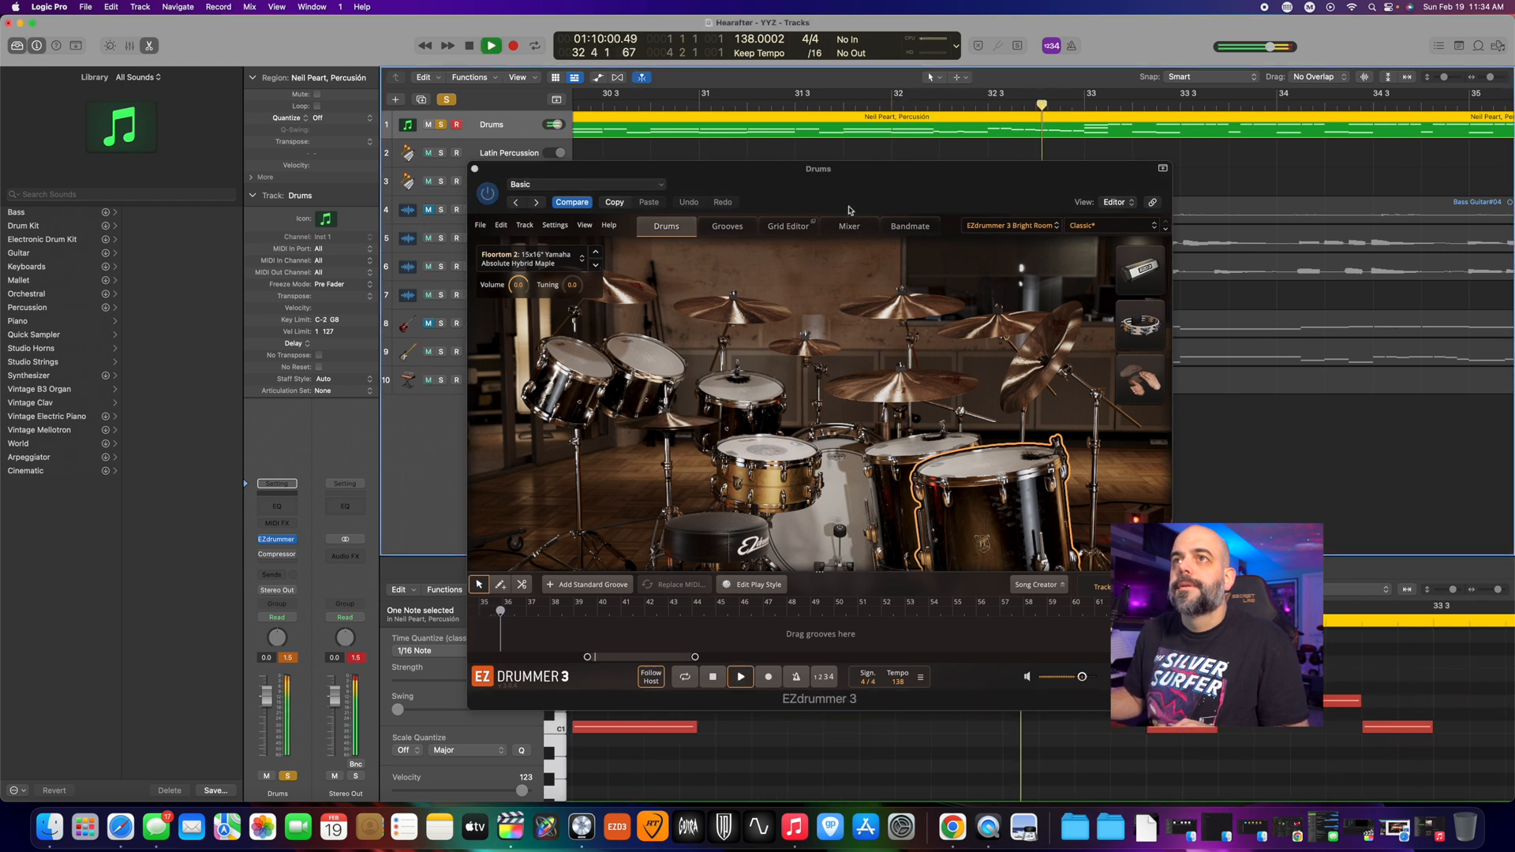
key(space)
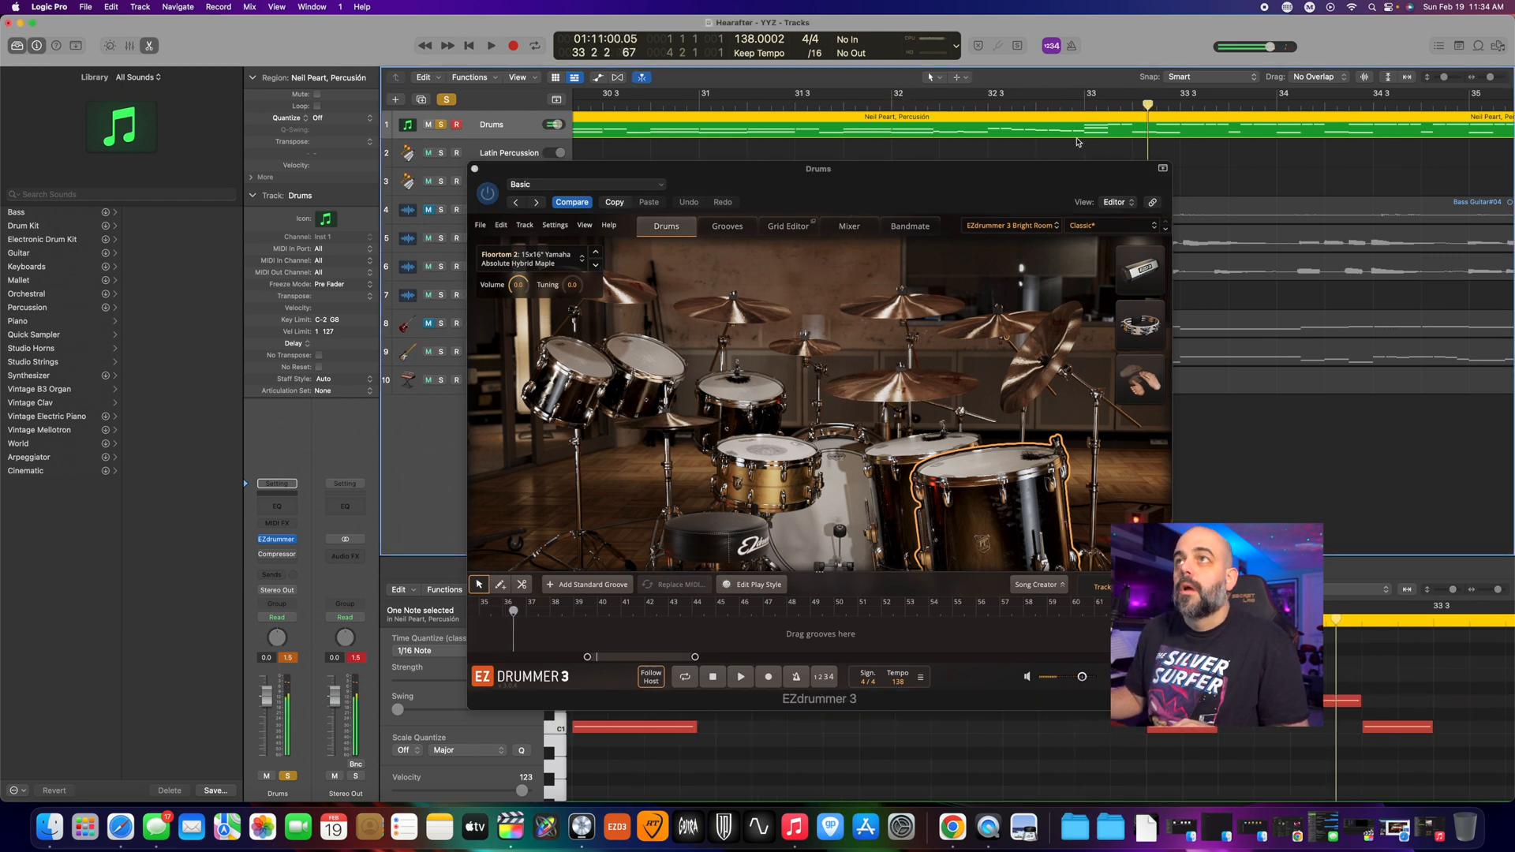
- Transpose the selected notes in the piano roll to F2, trying higher and lower pitches by ear, and play back the result
drag(929, 173, 651, 89)
scroll(1332, 738, right, 20)
scroll(1332, 738, up, 6)
scroll(1334, 740, left, 12)
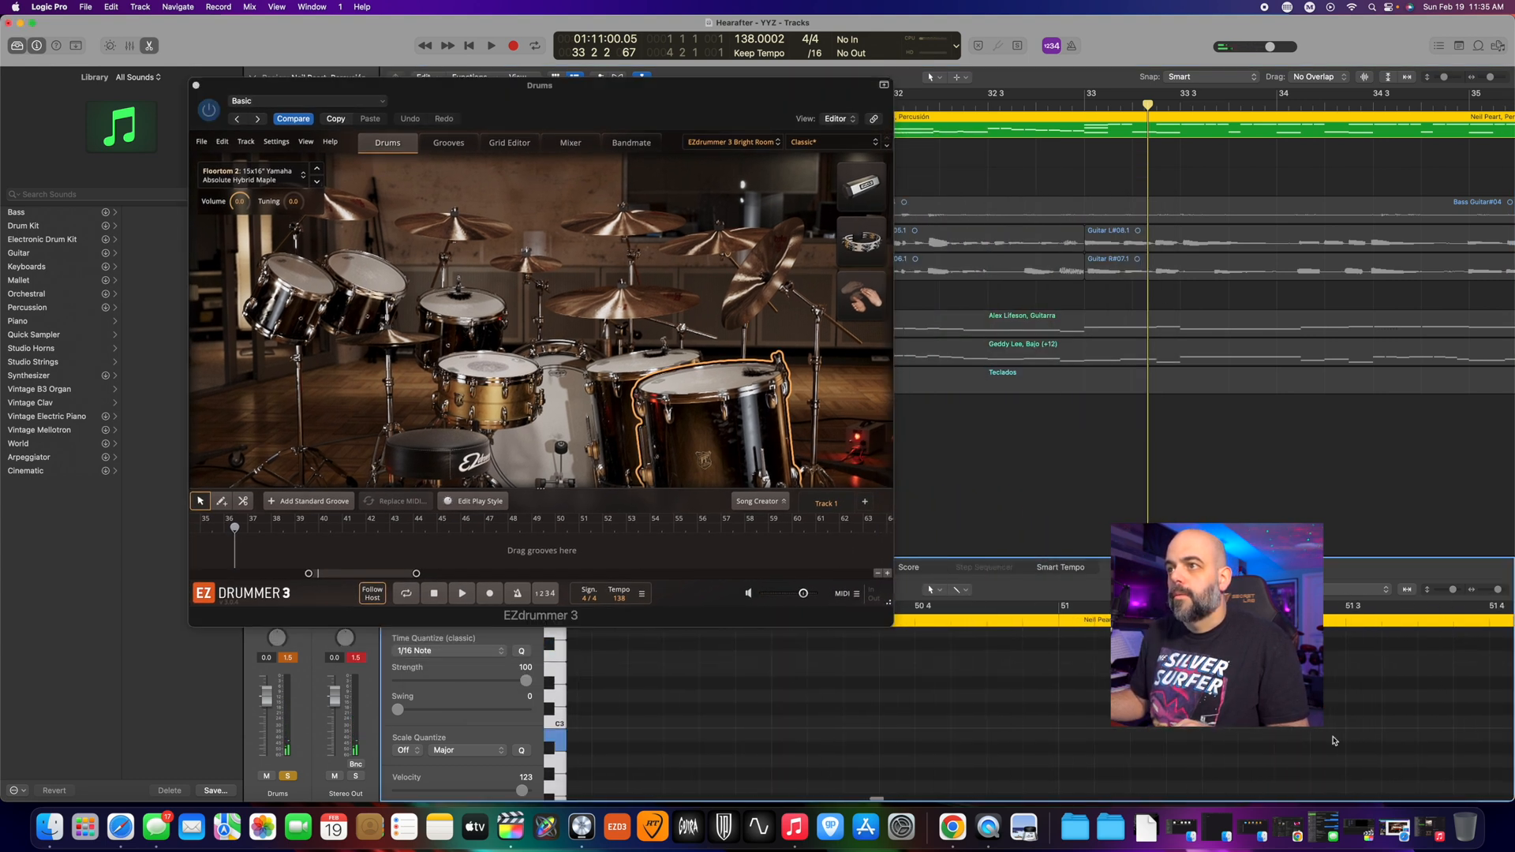
scroll(1334, 740, left, 10)
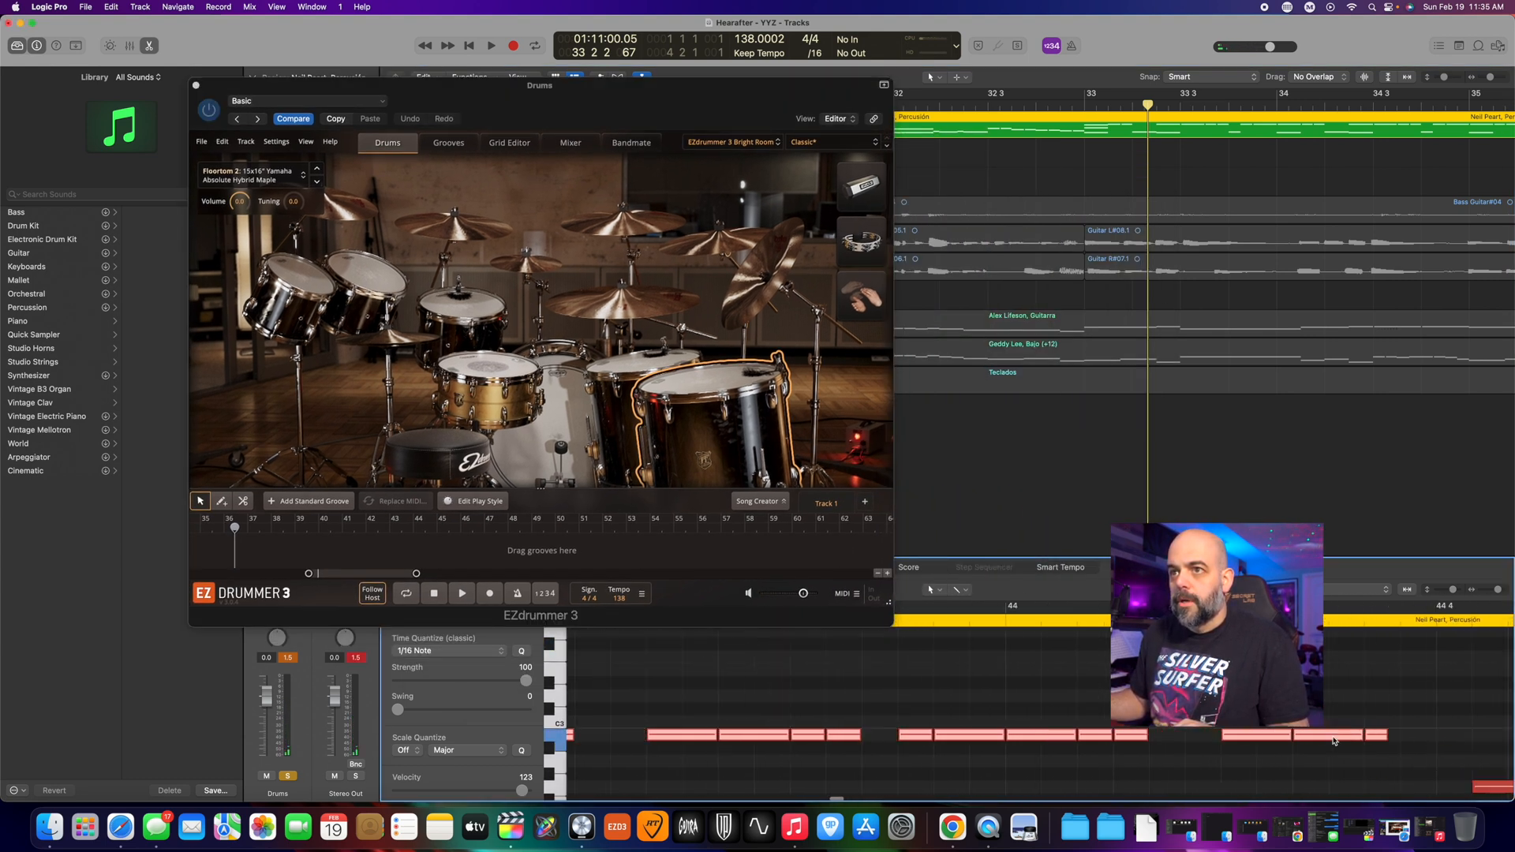
scroll(895, 714, left, 10)
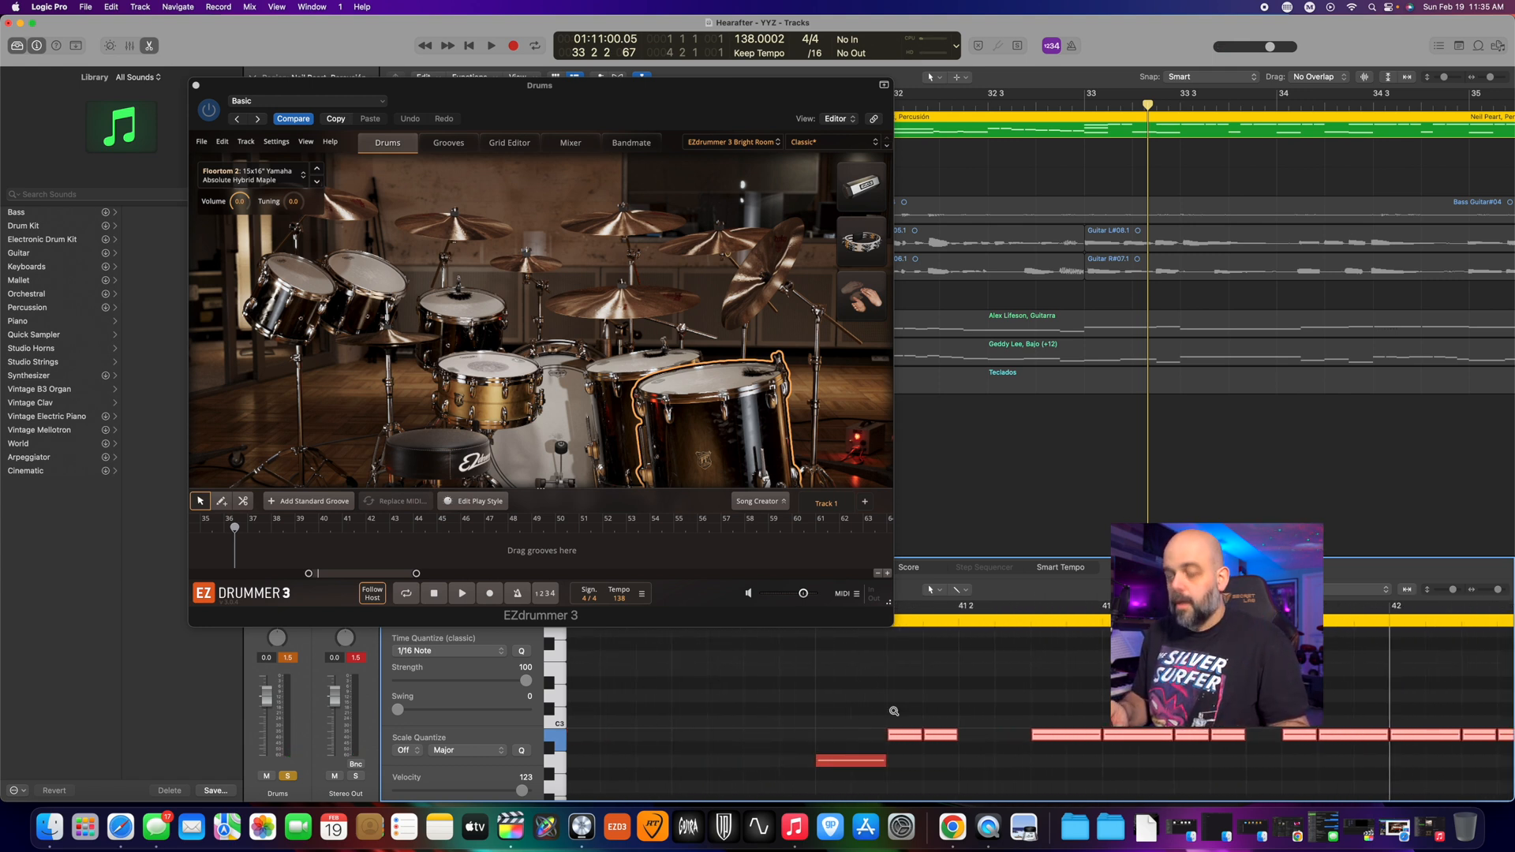
scroll(894, 711, down, 6)
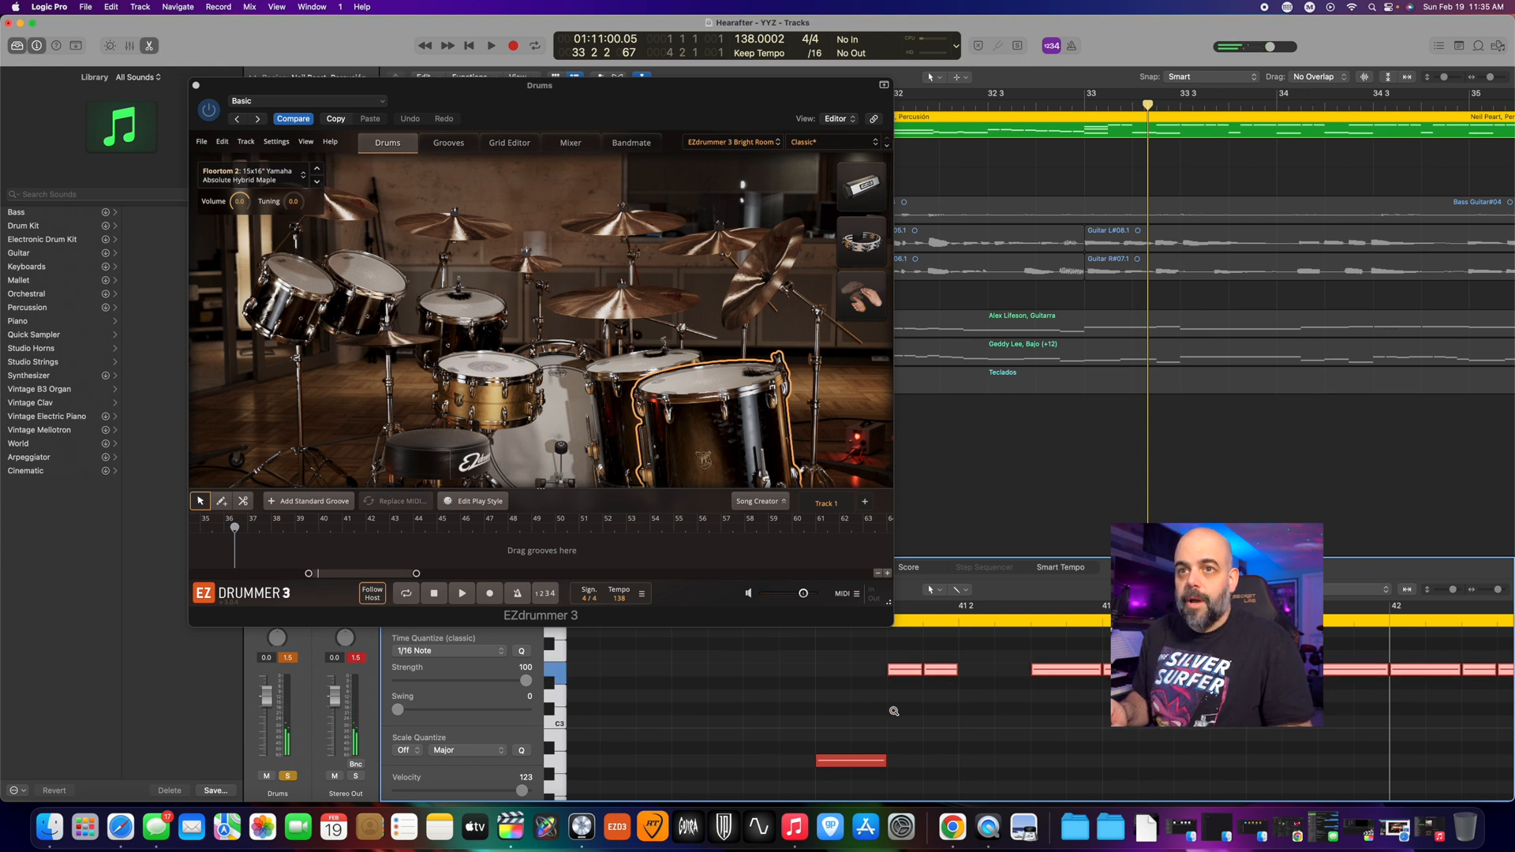
scroll(894, 711, up, 8)
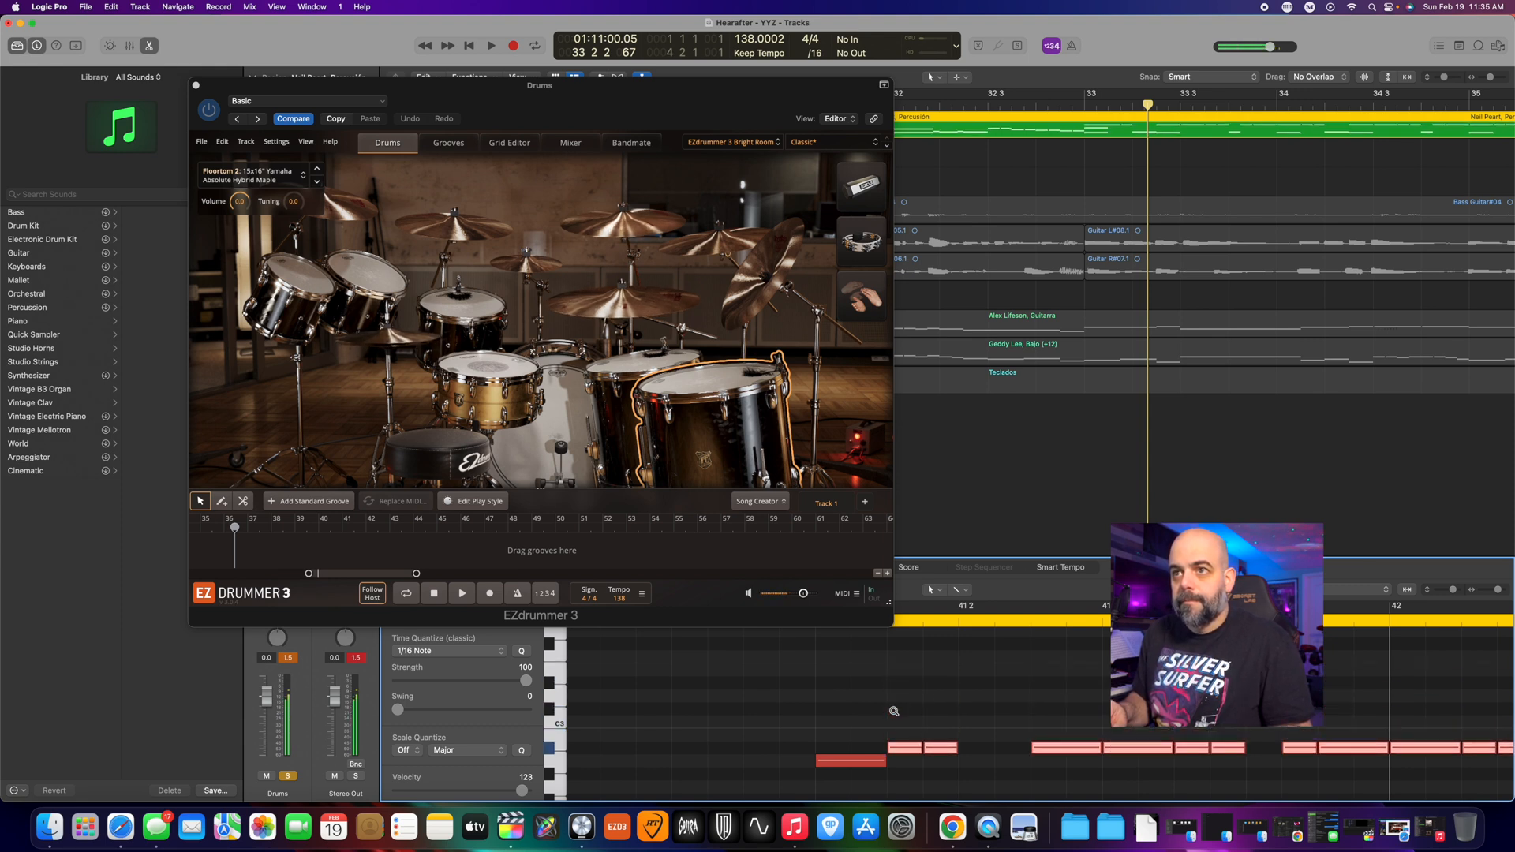
scroll(894, 711, up, 4)
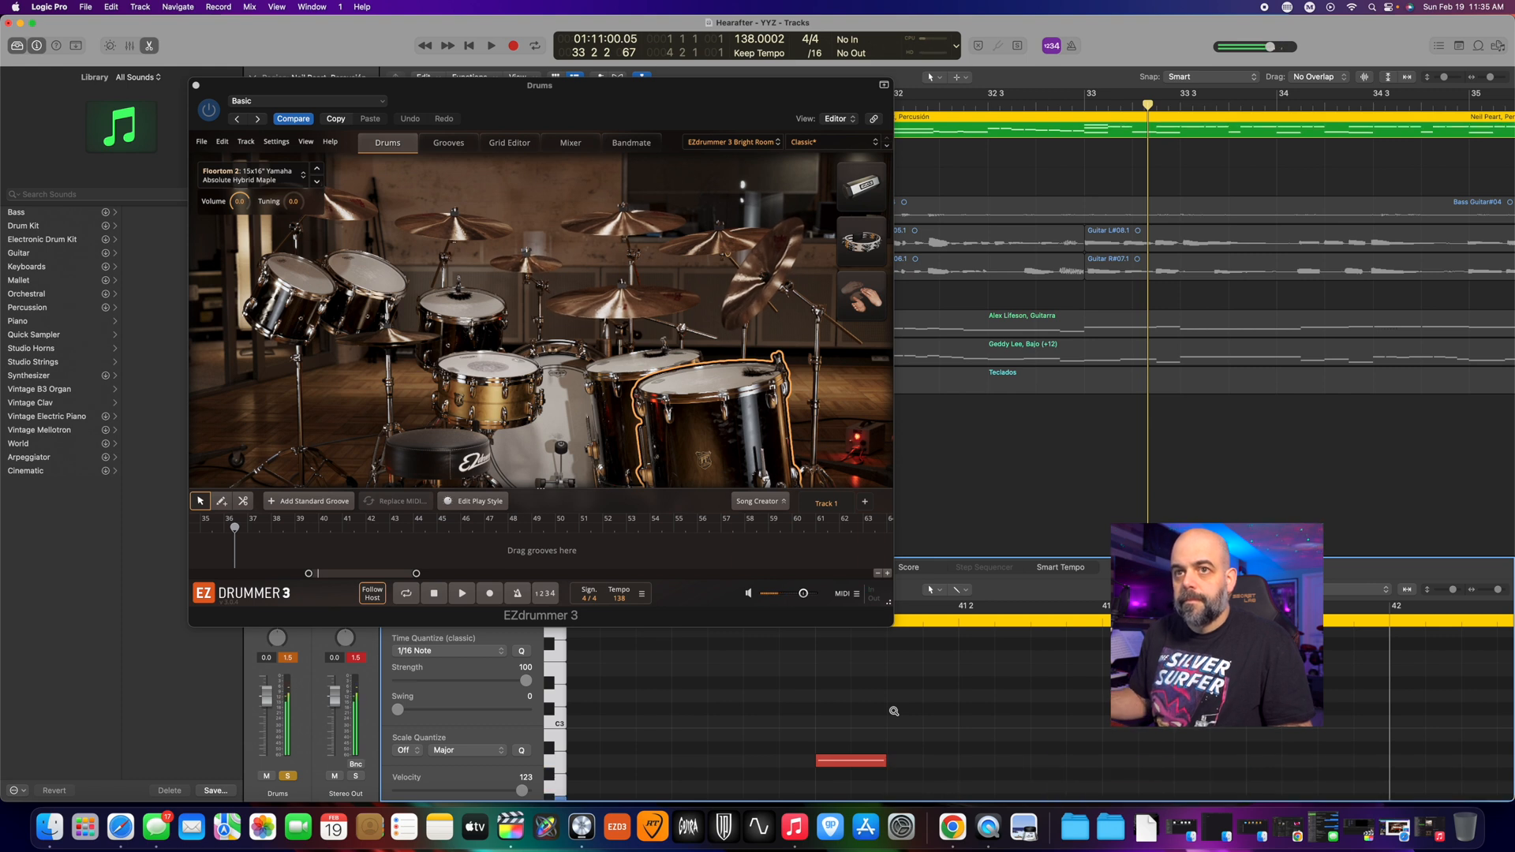
scroll(884, 730, down, 10)
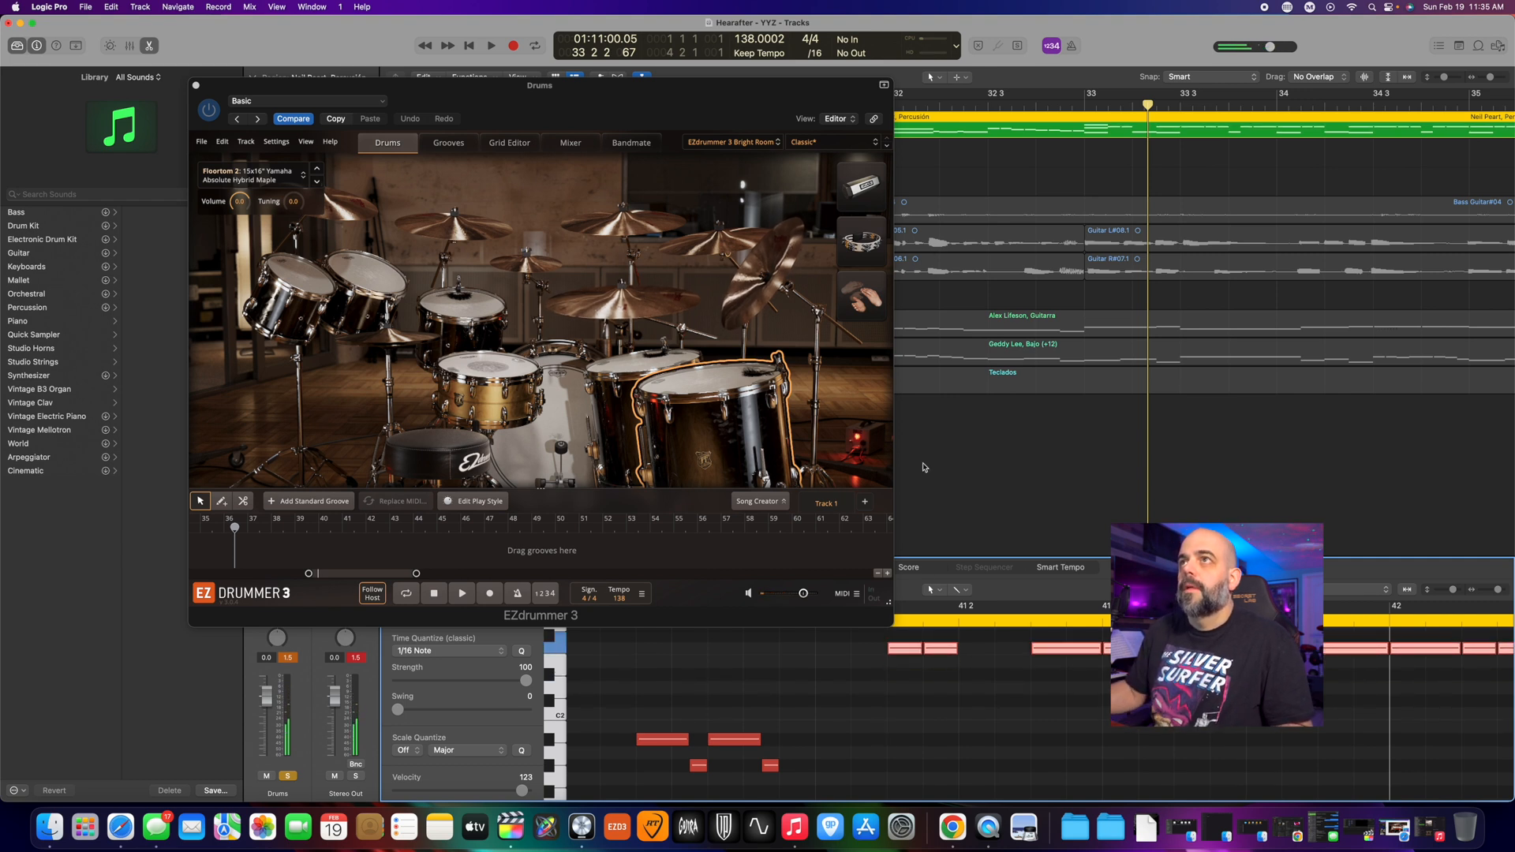
key(space)
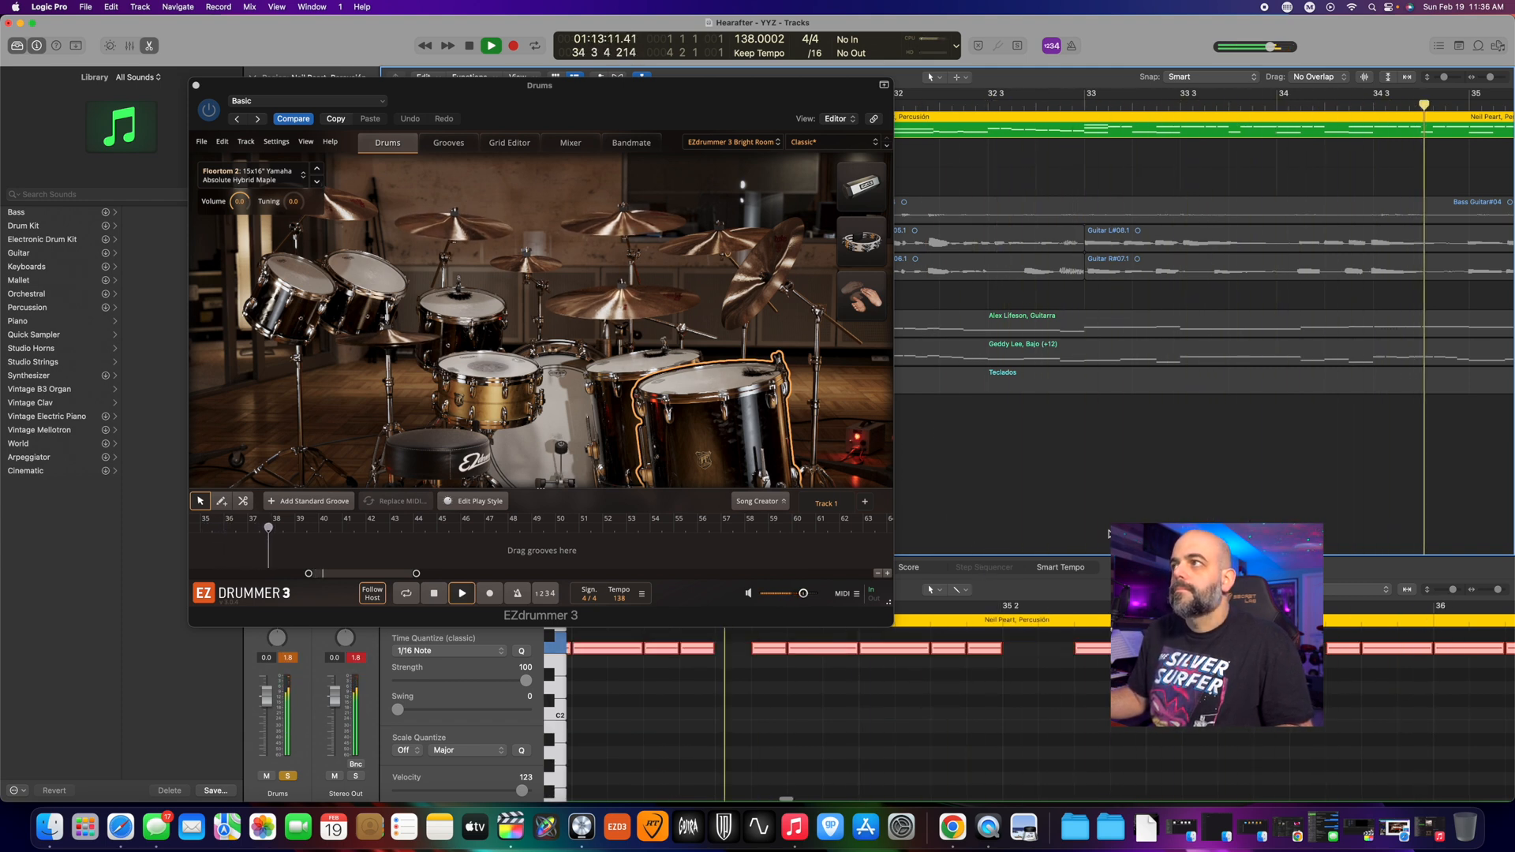
key(space)
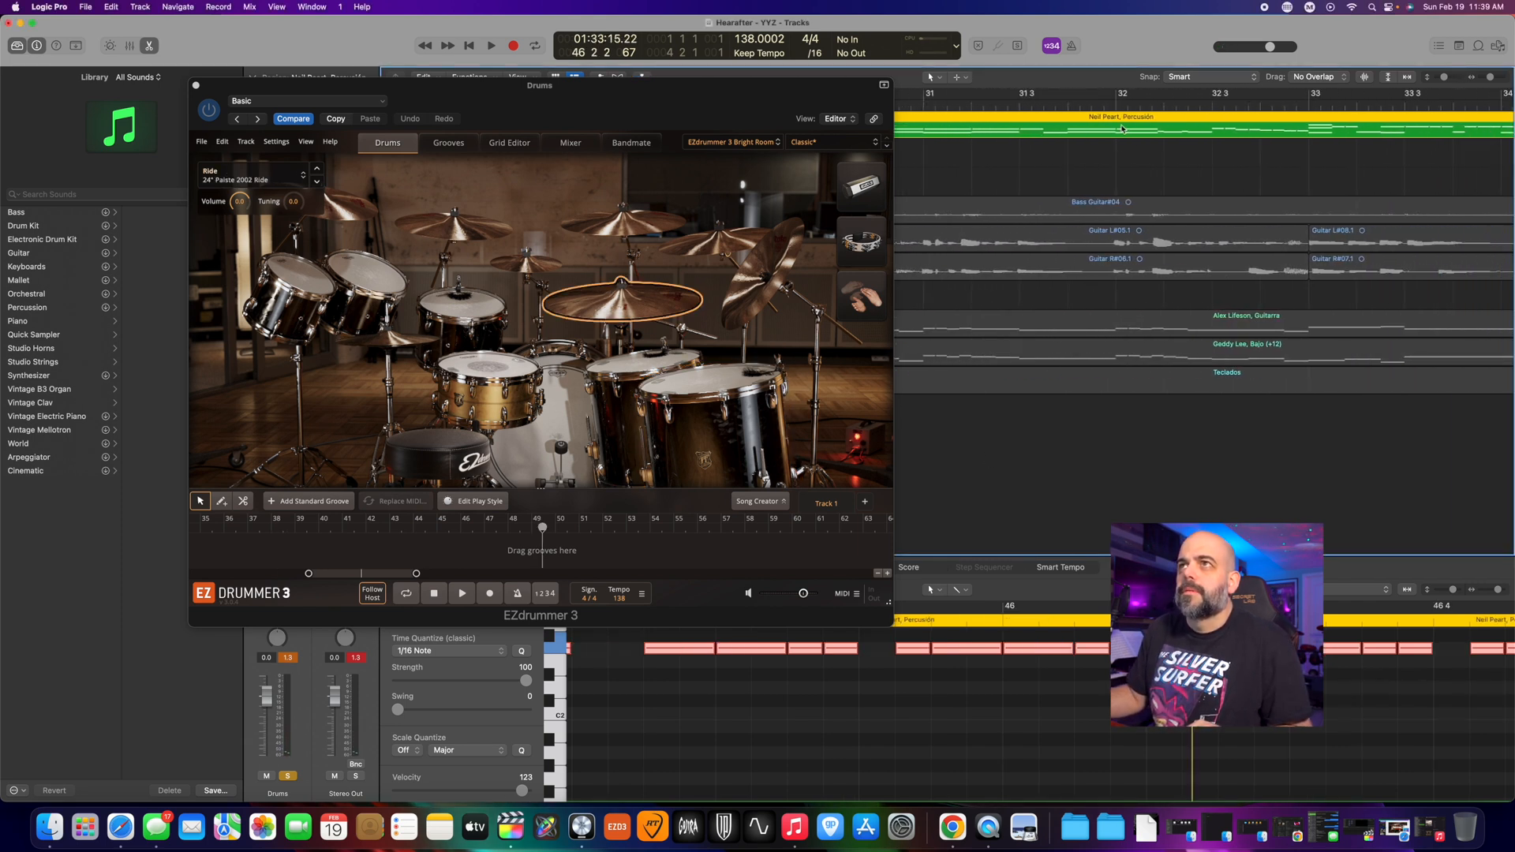
- Replace Racktom 1 and Racktom 2 with the 8x10" and 8x12" Yamaha 9000 from the EZdrummer 2 Modern library, and play the fill from bar 32
click(1117, 101)
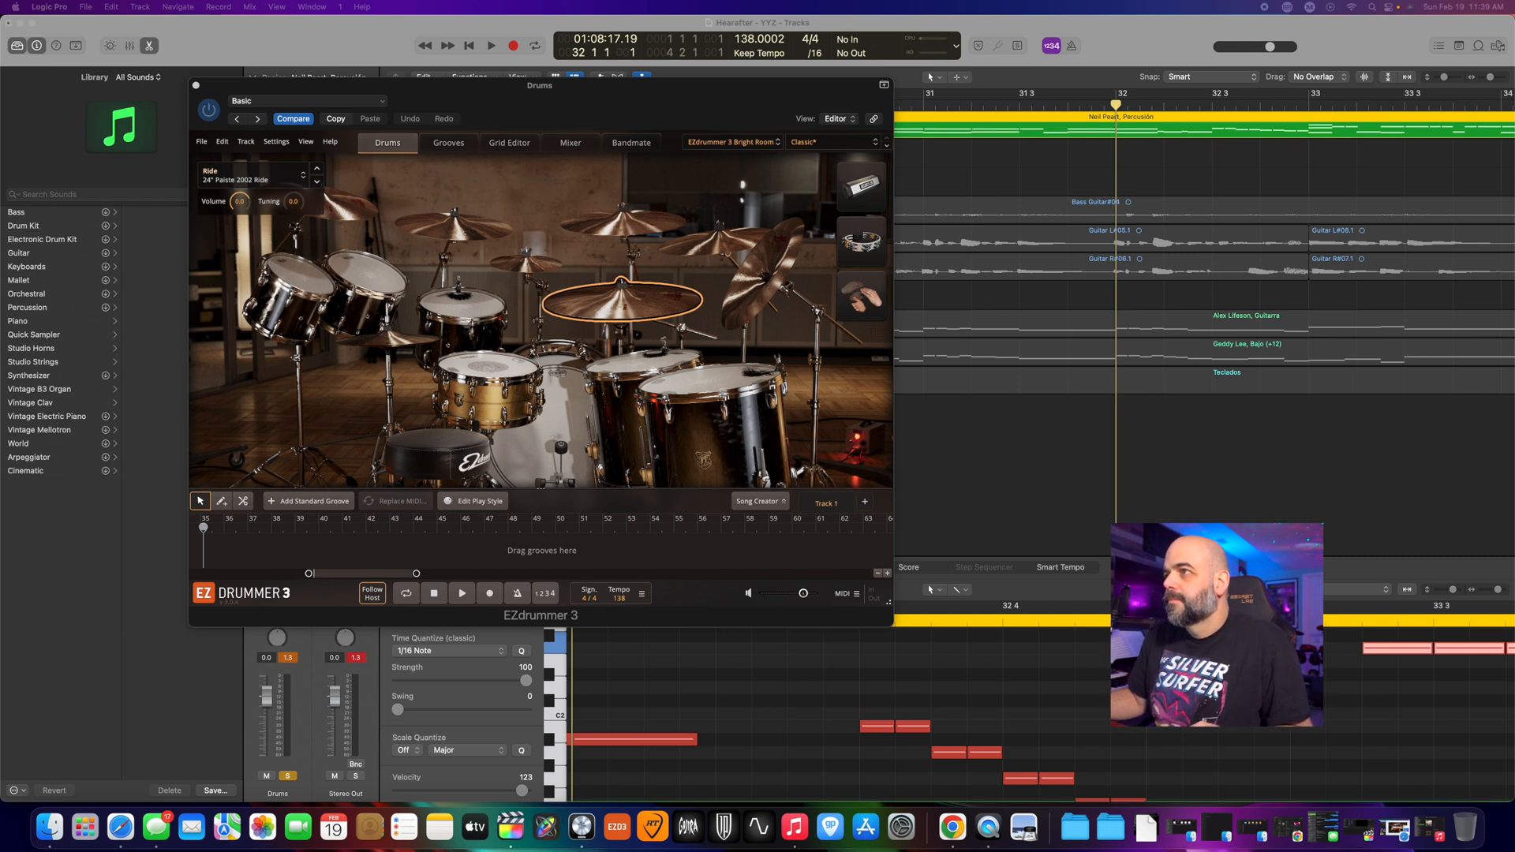
click(327, 273)
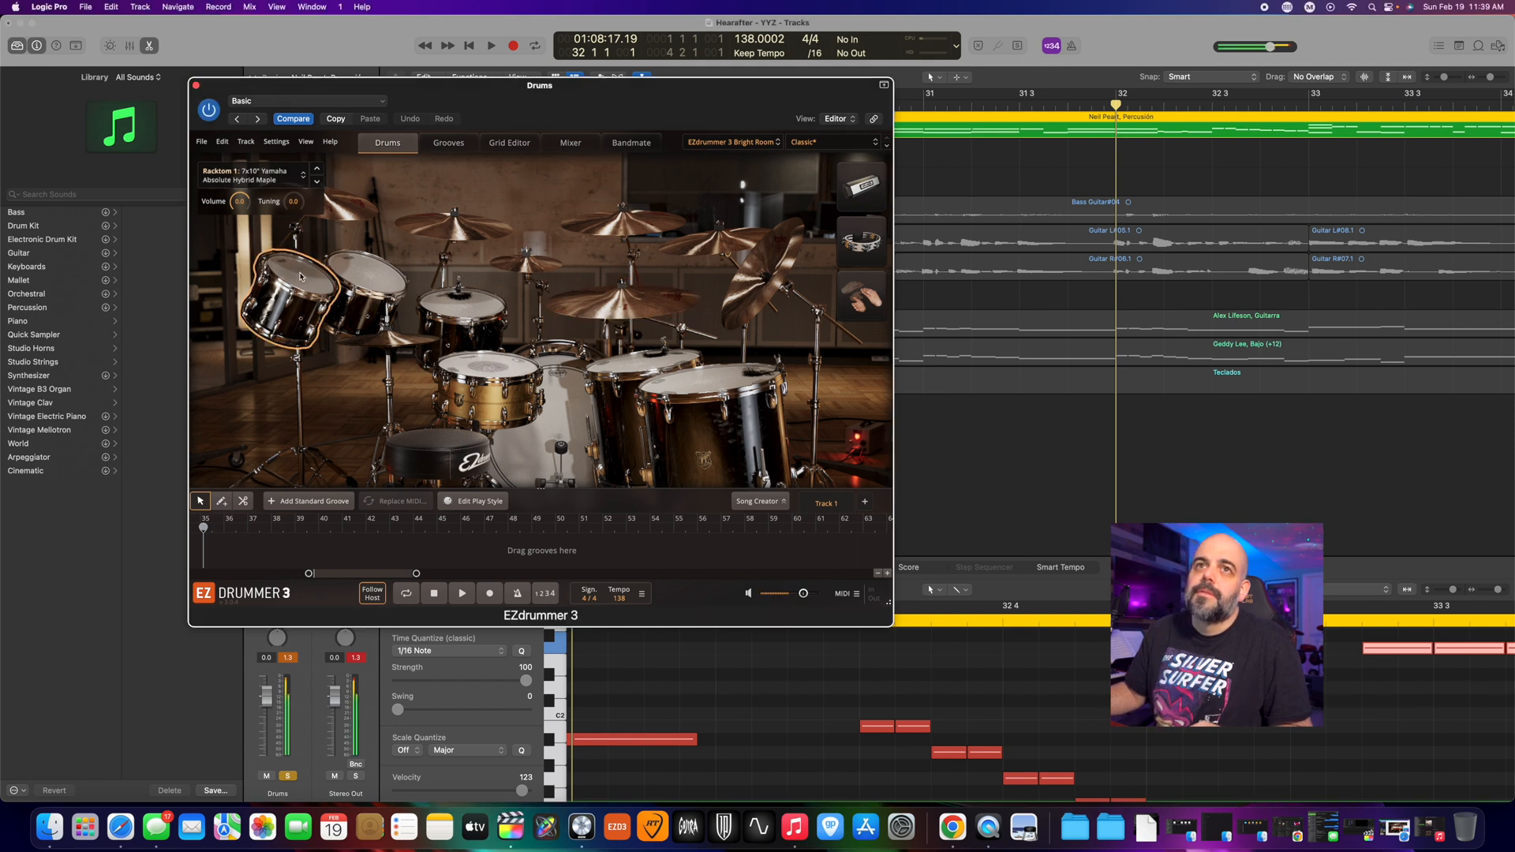
click(277, 180)
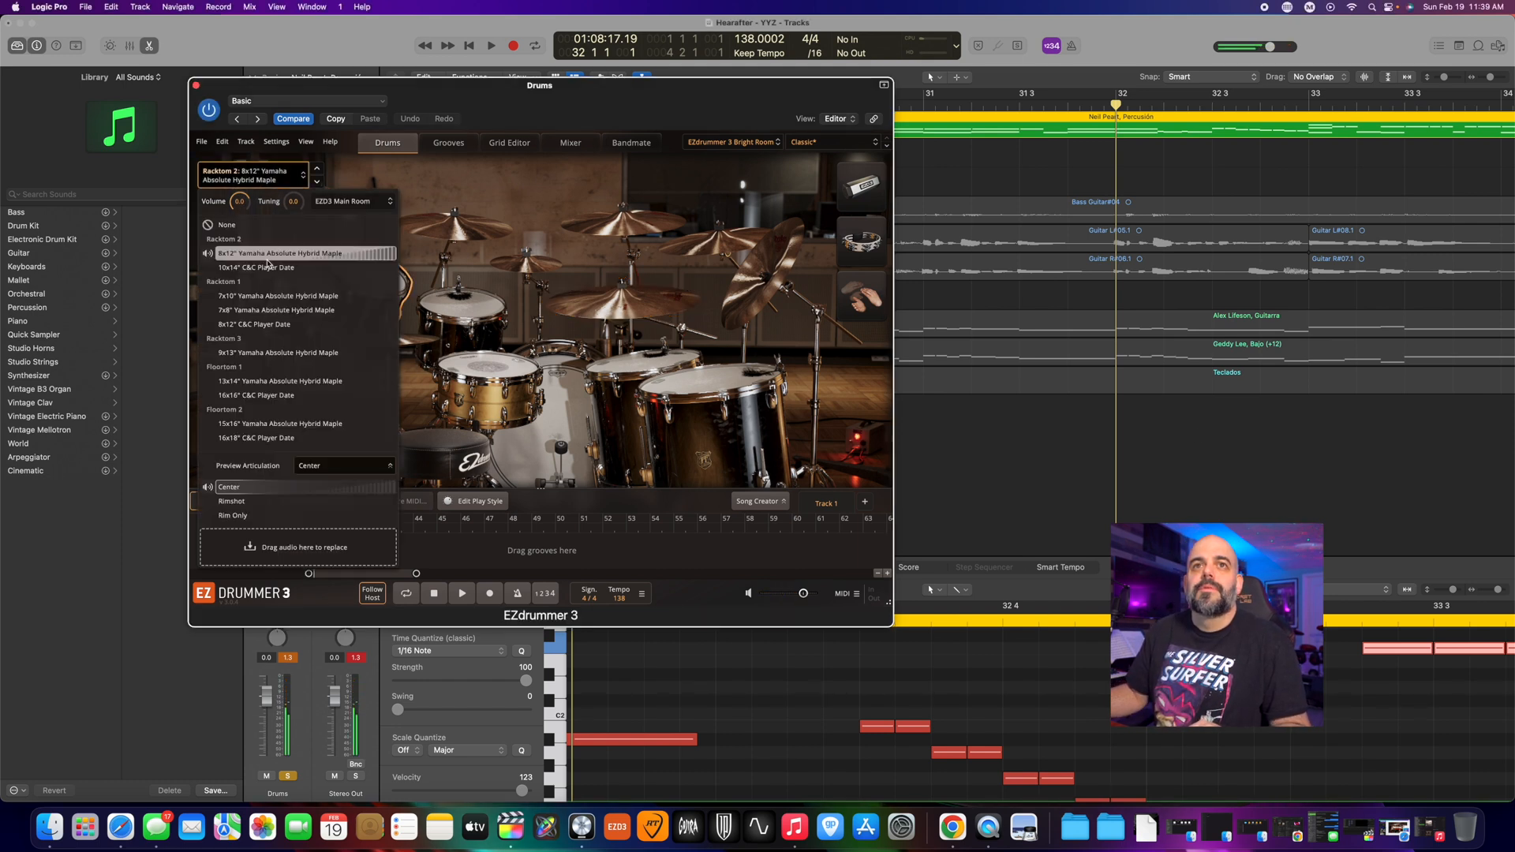
click(351, 202)
click(340, 244)
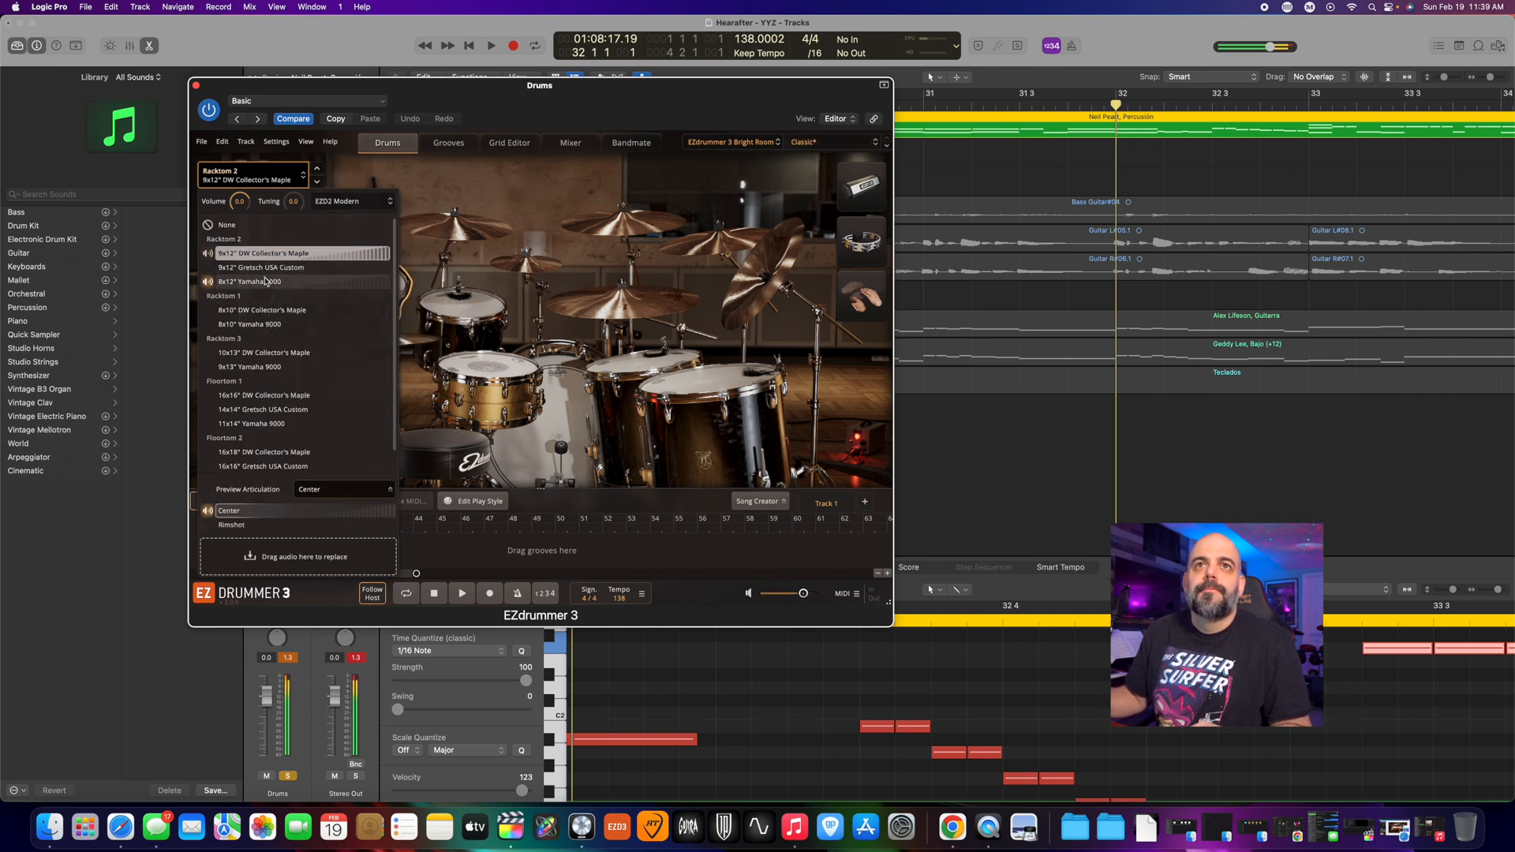
click(267, 281)
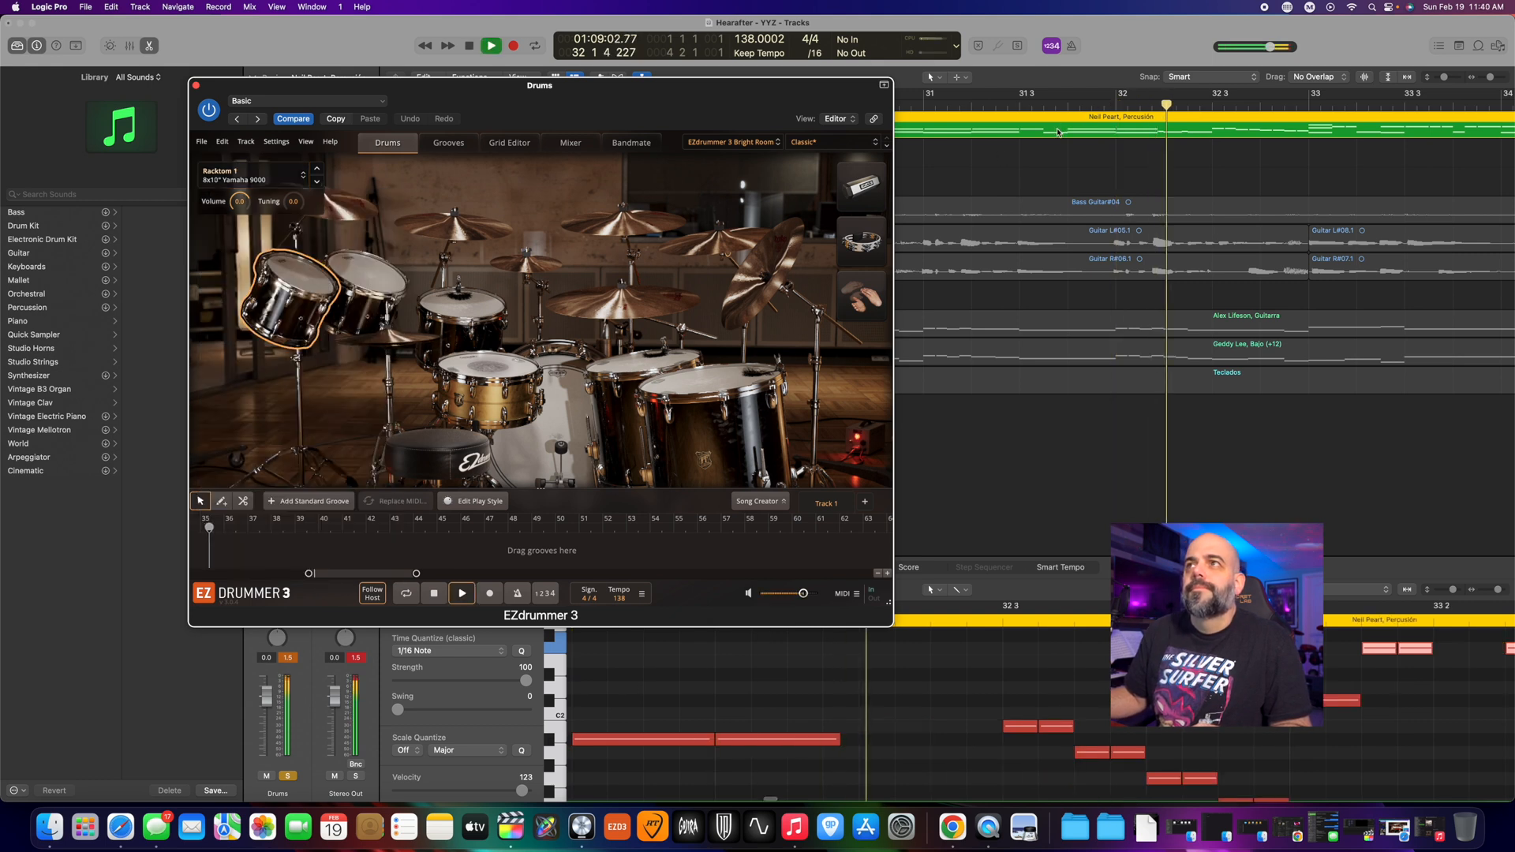
key(space)
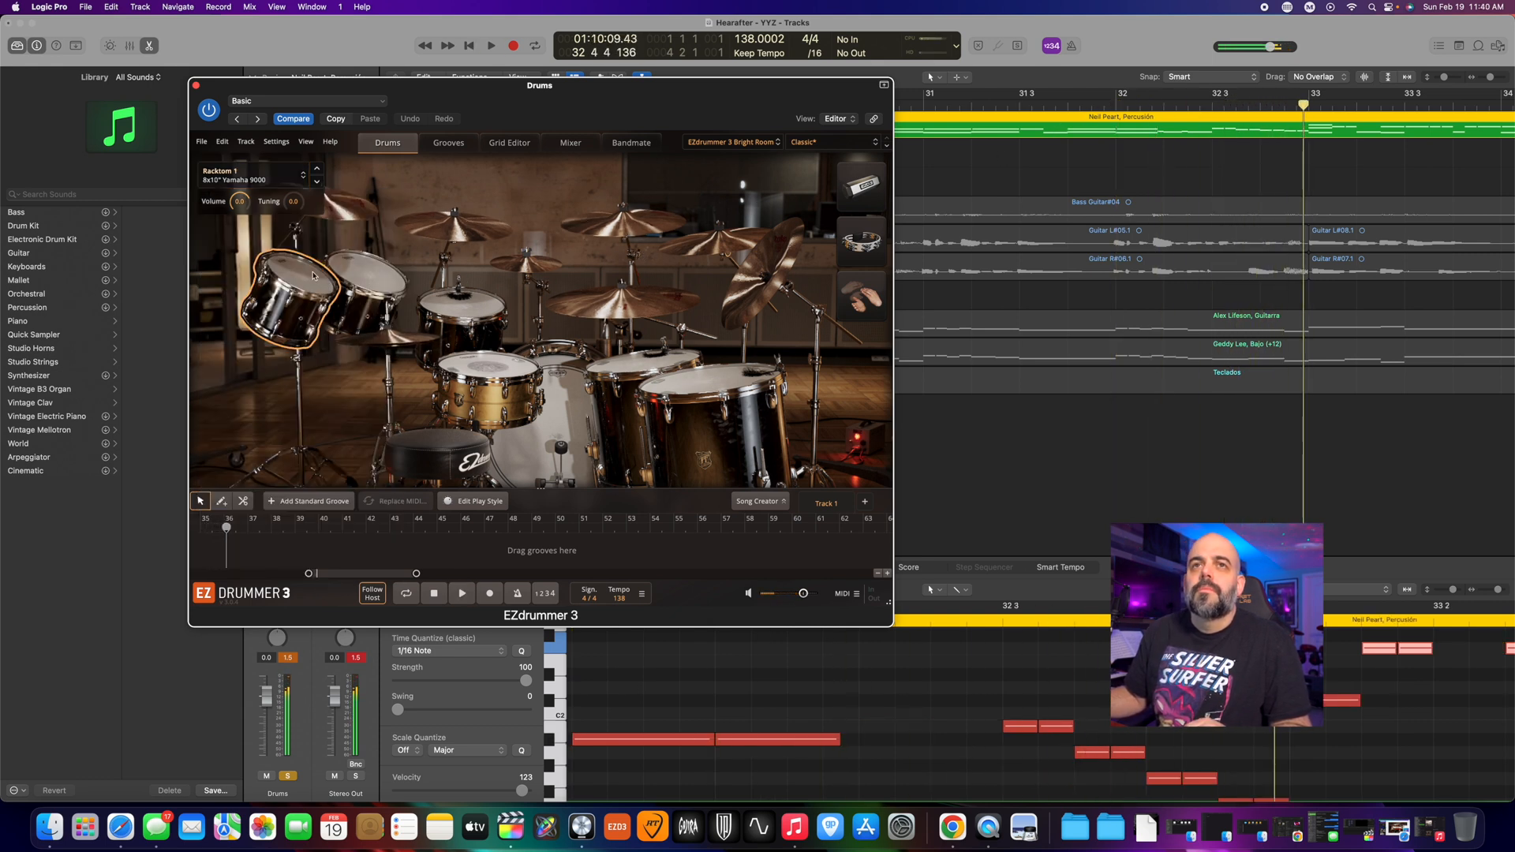
- Switch the sound source of Racktom 3 to the EZdrummer 2 Modern library
click(360, 273)
click(284, 184)
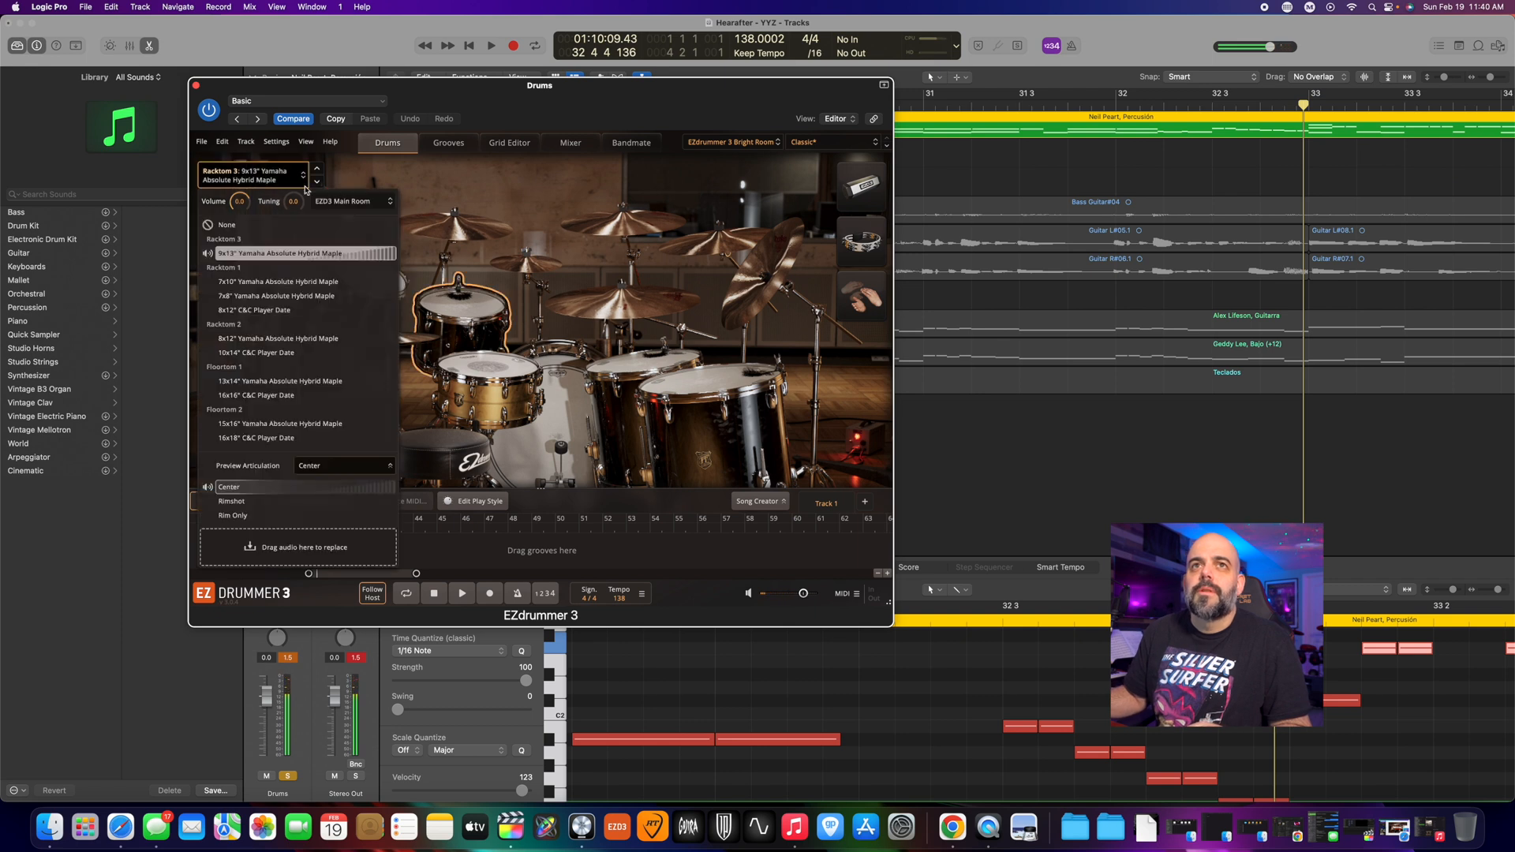
click(354, 202)
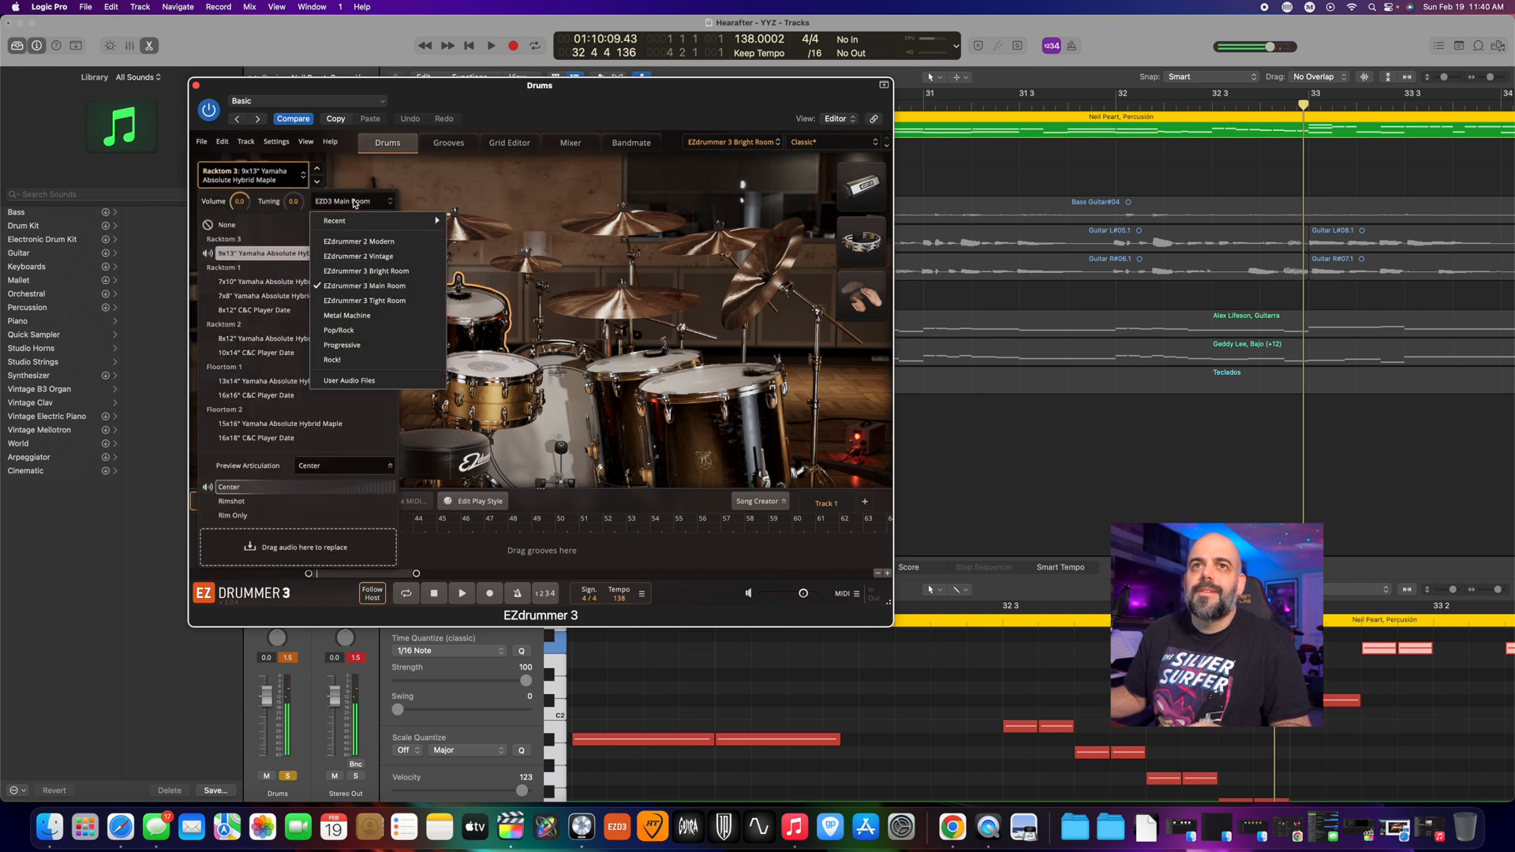
click(359, 242)
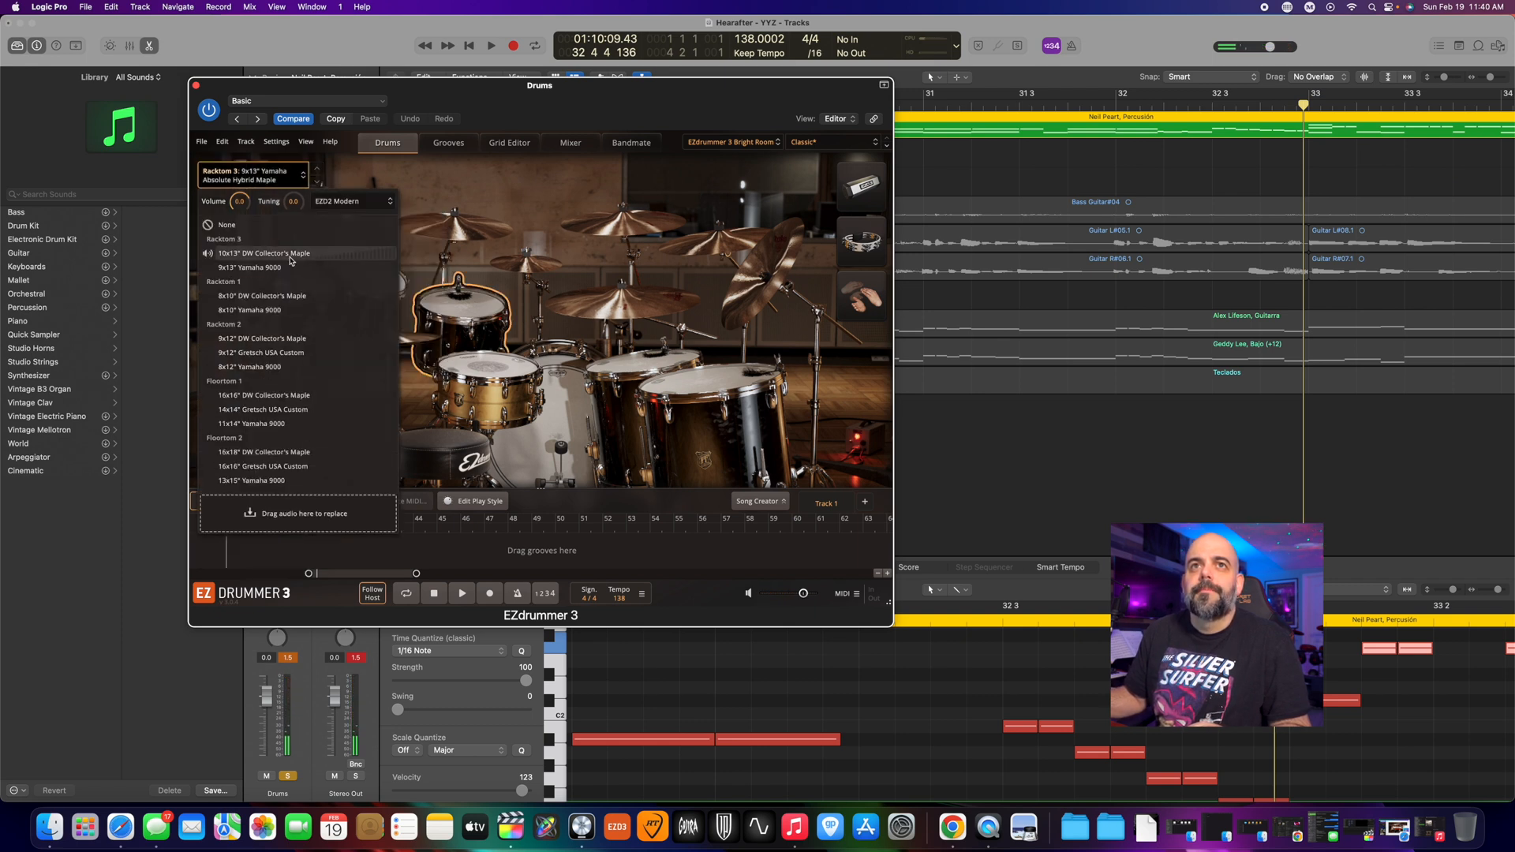
- Replace Floortom 1 with the 11x14" Yamaha 9000 from the EZdrummer 2 Modern library
click(631, 355)
click(360, 201)
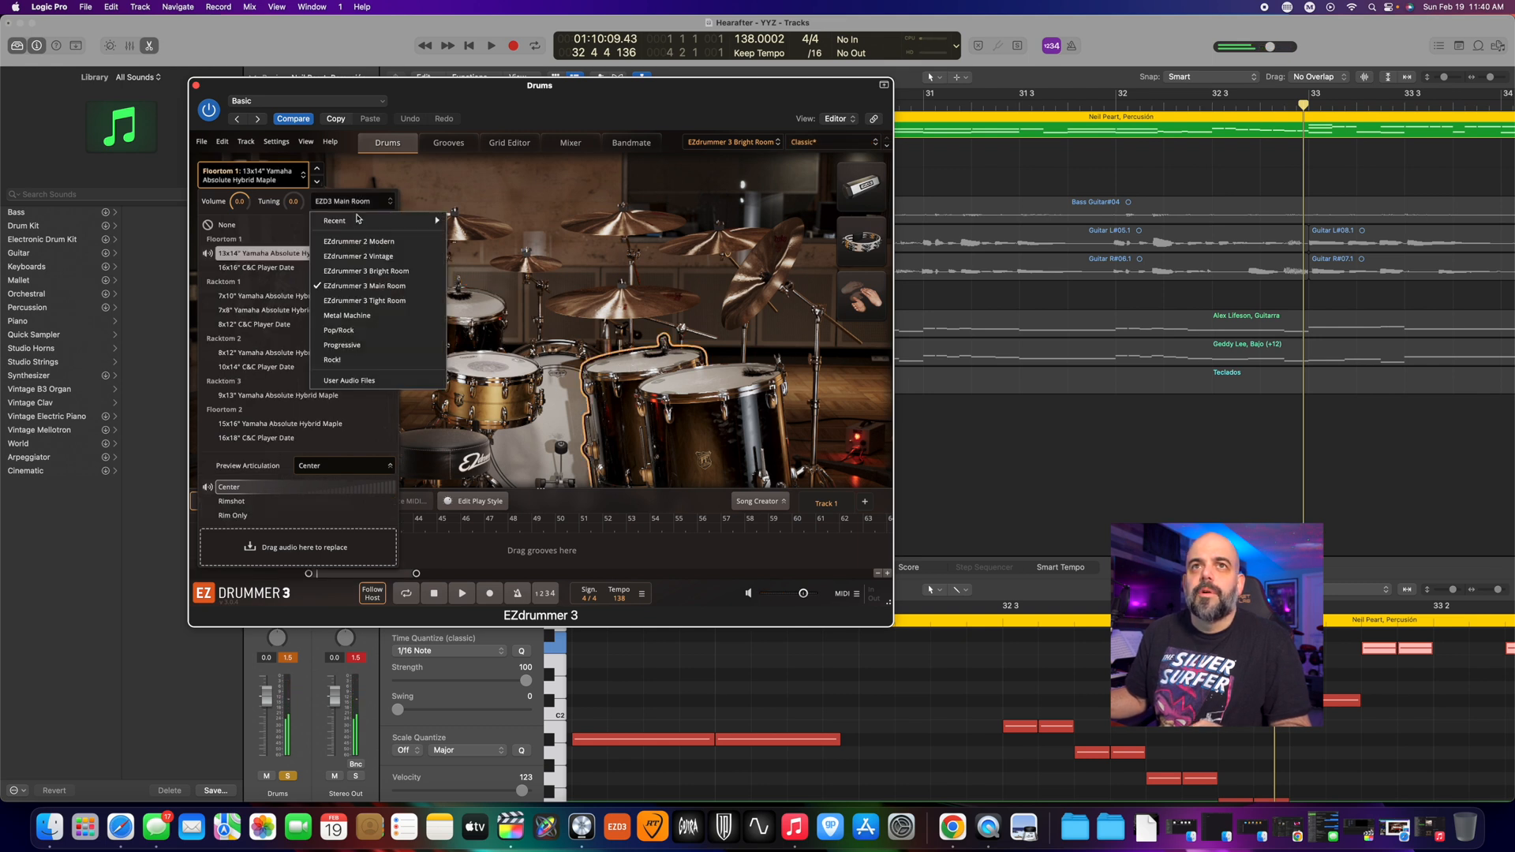
click(357, 243)
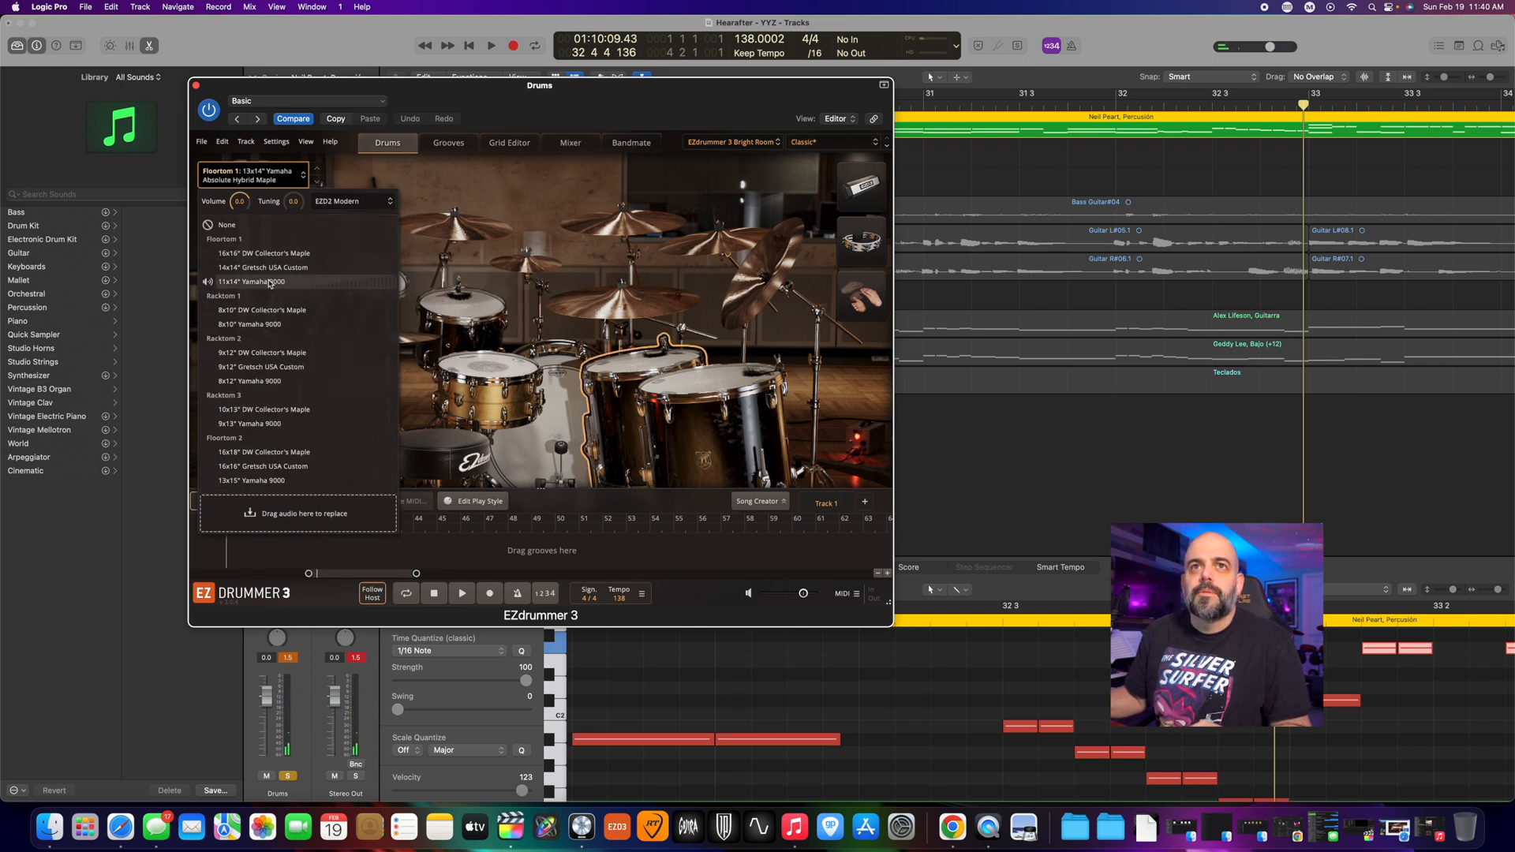
click(277, 282)
- Replace Floortom 2 with the 13x15" Yamaha 9000 from the EZdrummer 2 Modern library
click(704, 377)
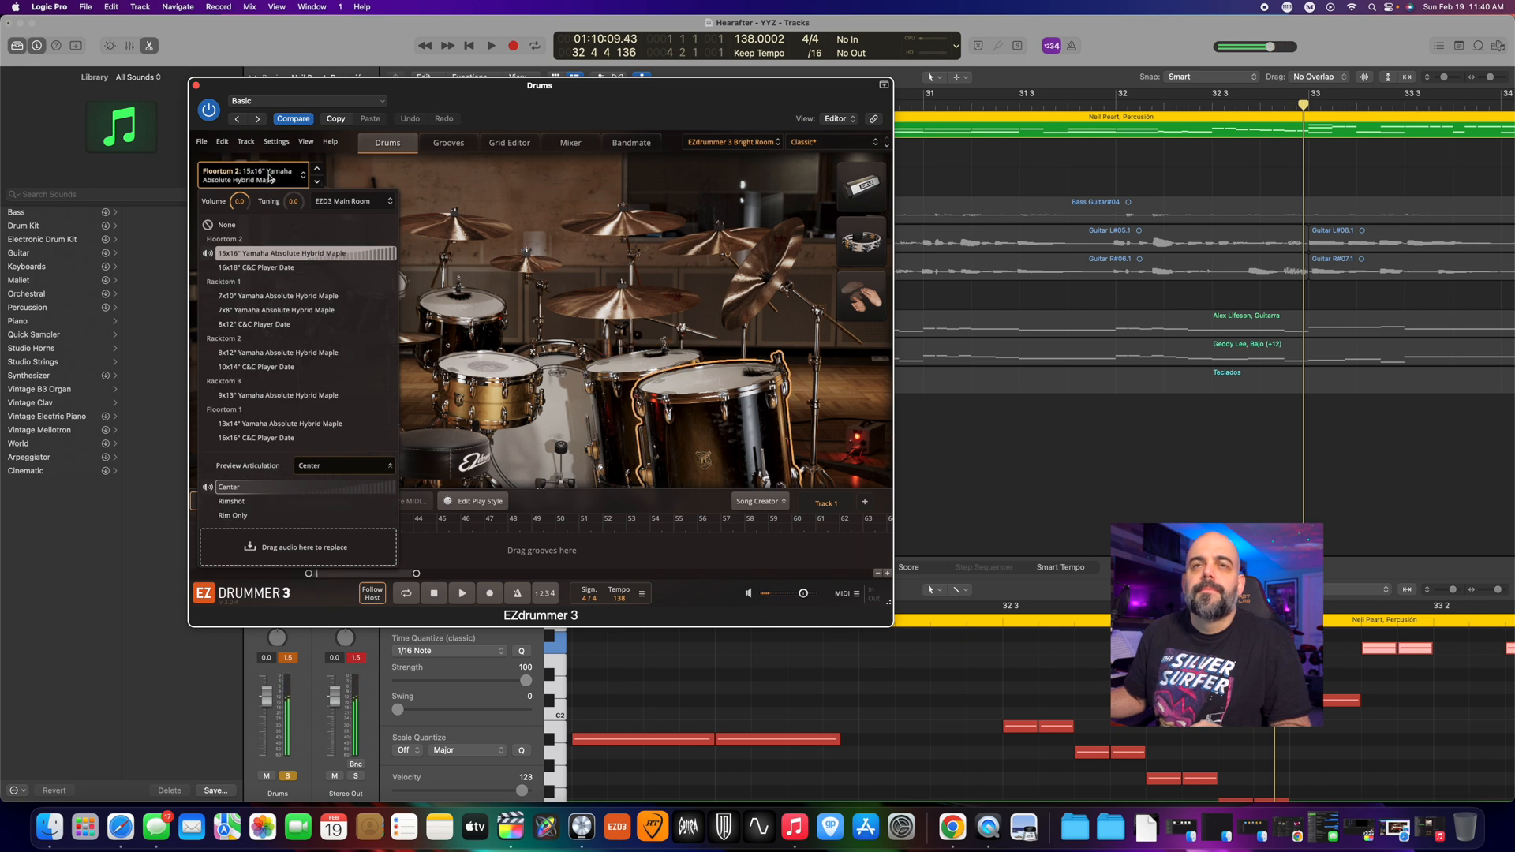
click(337, 202)
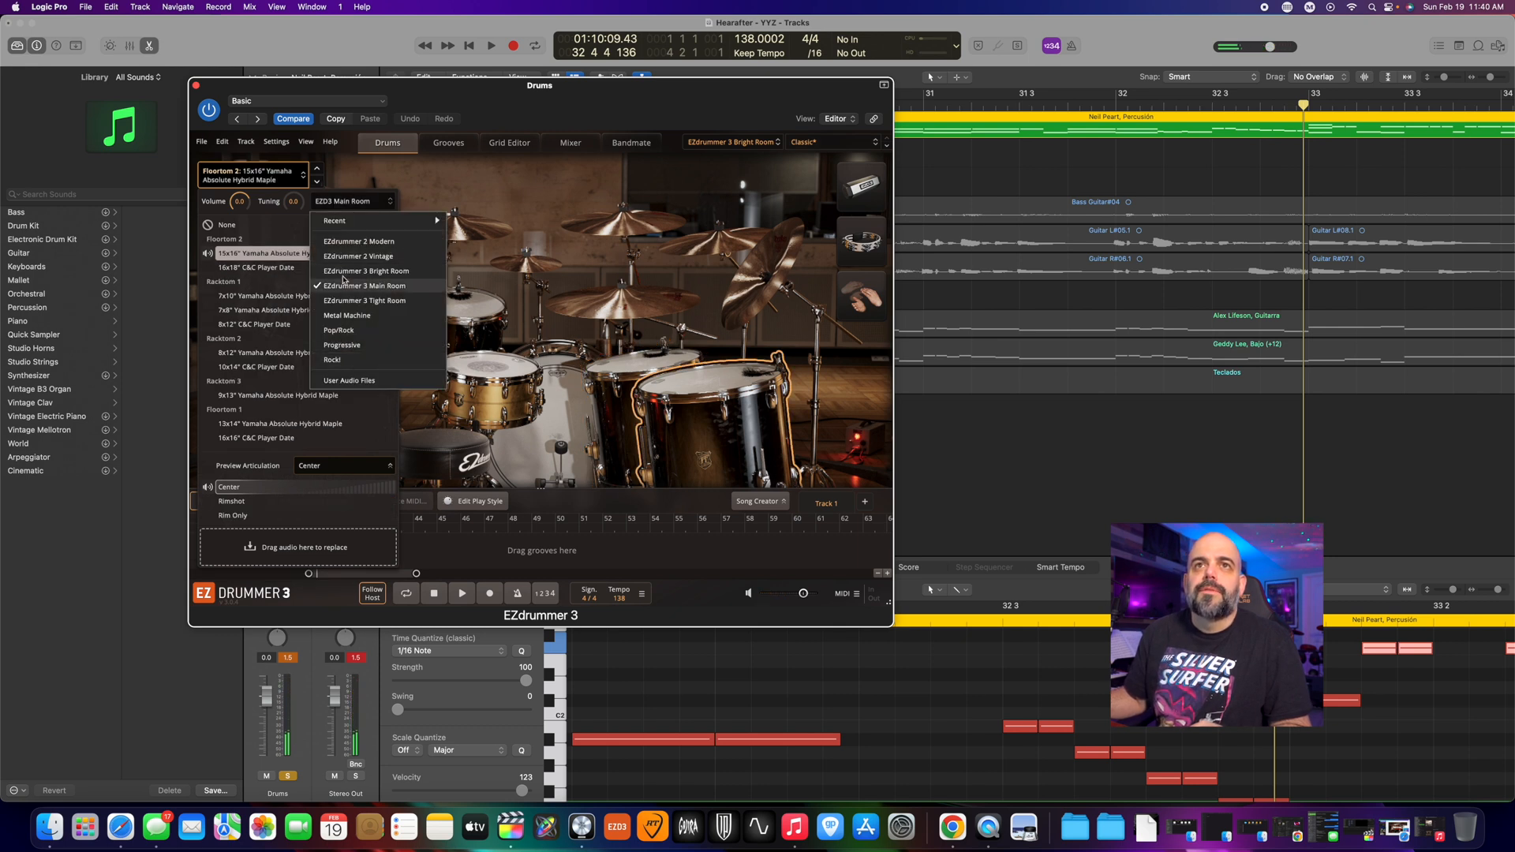
click(347, 242)
click(308, 284)
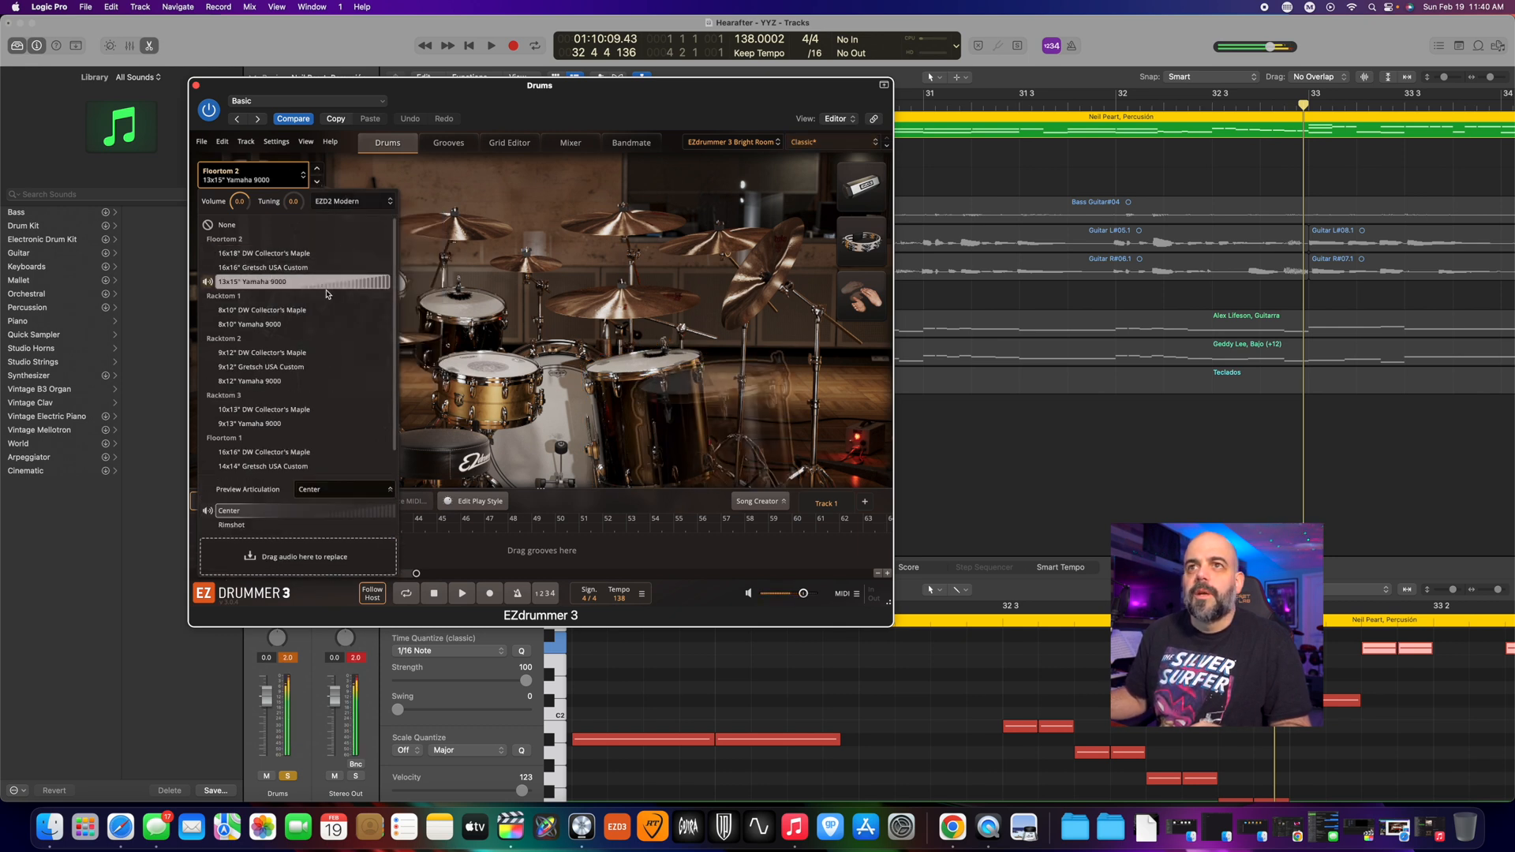
- Play back the fill leading into bar 33 with the Yamaha 9000 toms
click(1046, 156)
key(space)
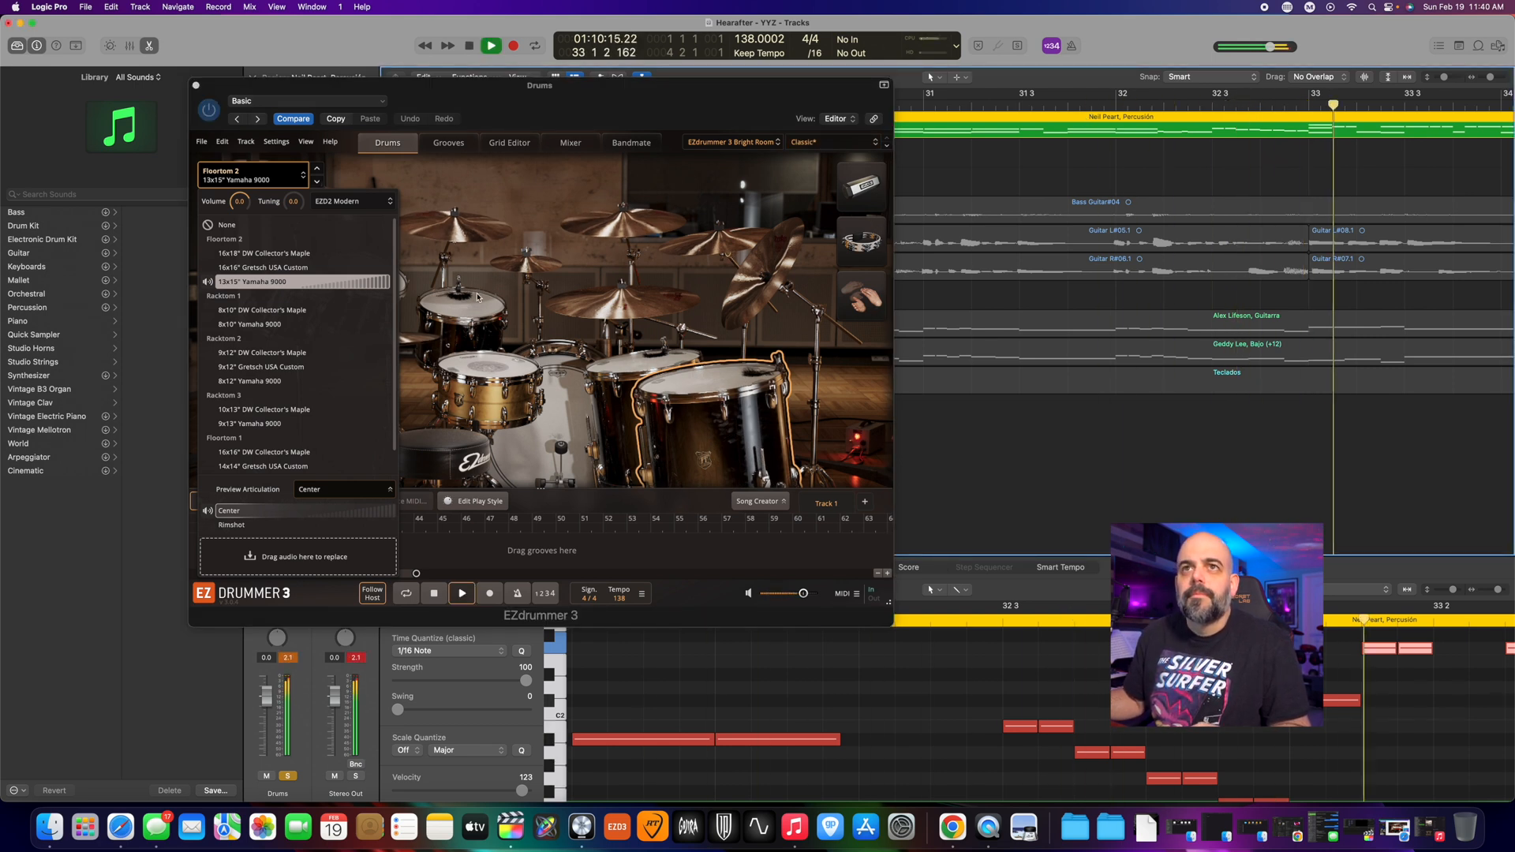
key(space)
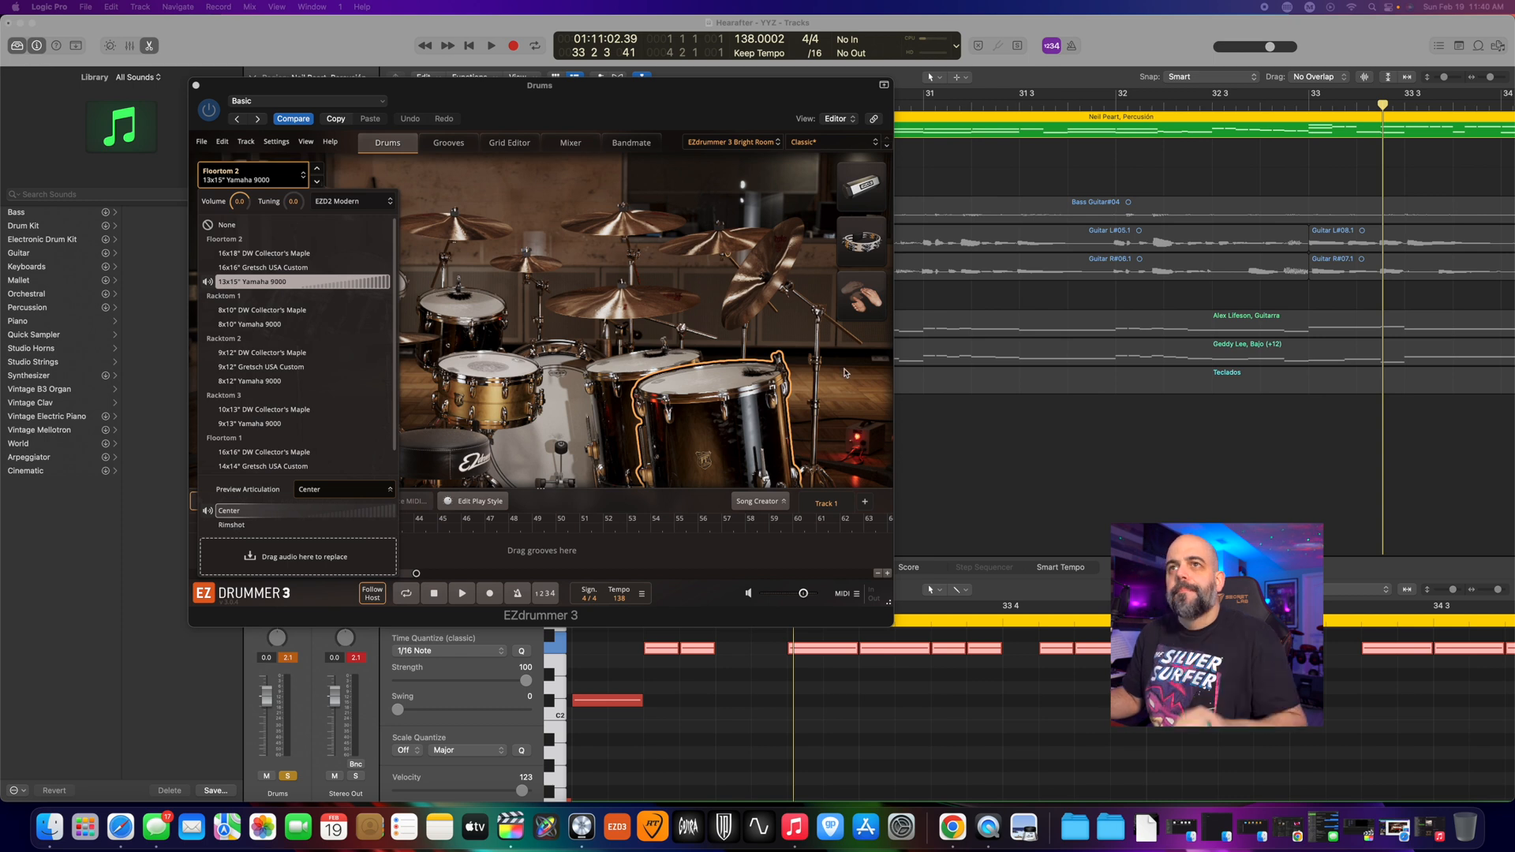
- Open the EZdrummer mixer and audition the hi-hat, the three racktoms and Floortom 1
click(571, 143)
click(481, 193)
click(527, 199)
click(572, 197)
click(618, 198)
click(662, 196)
click(527, 200)
click(526, 200)
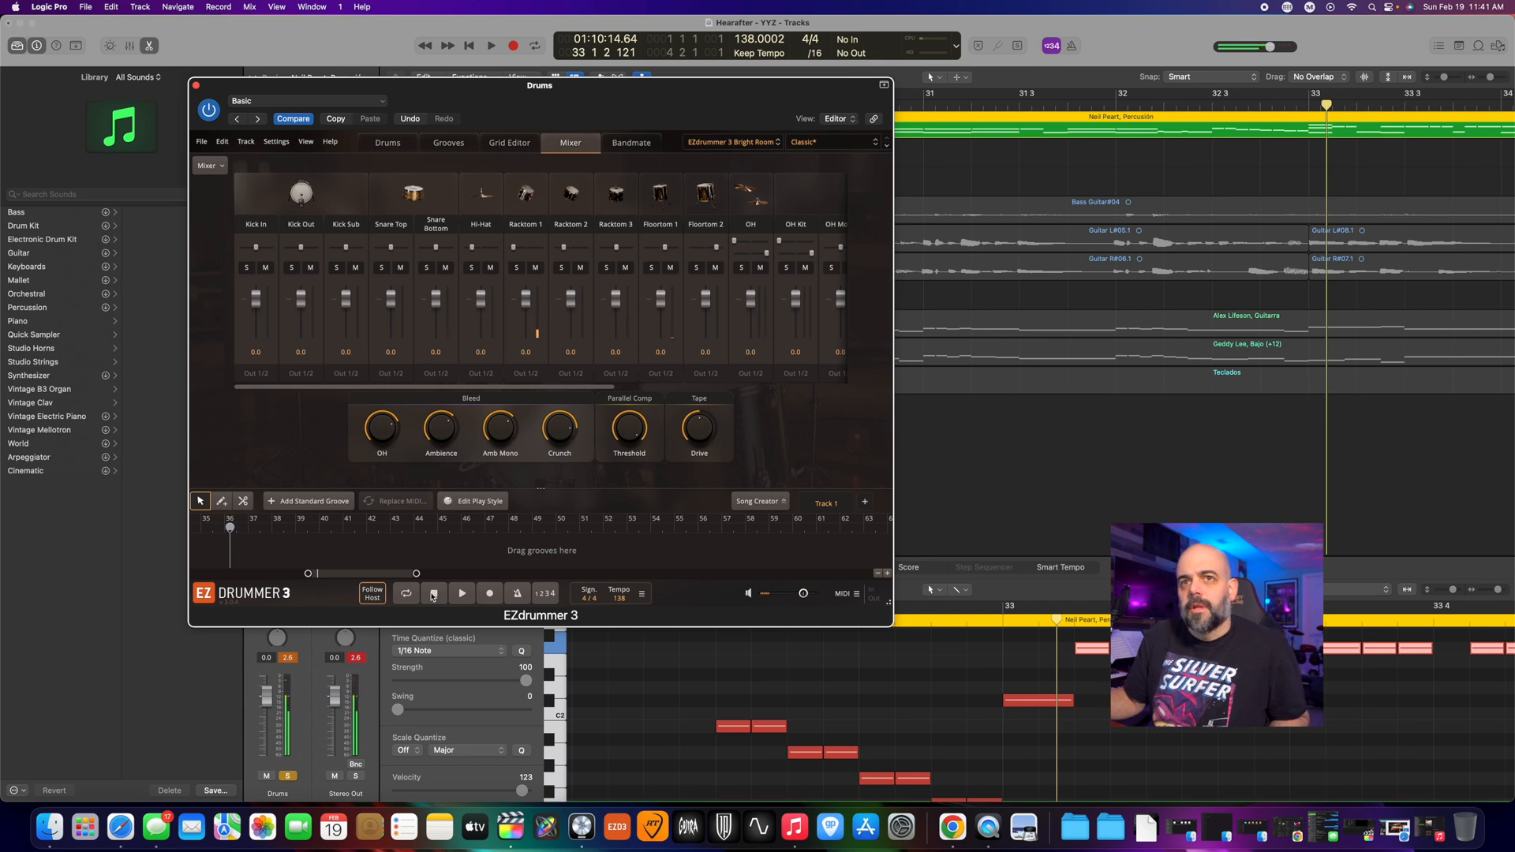
drag(481, 91, 653, 105)
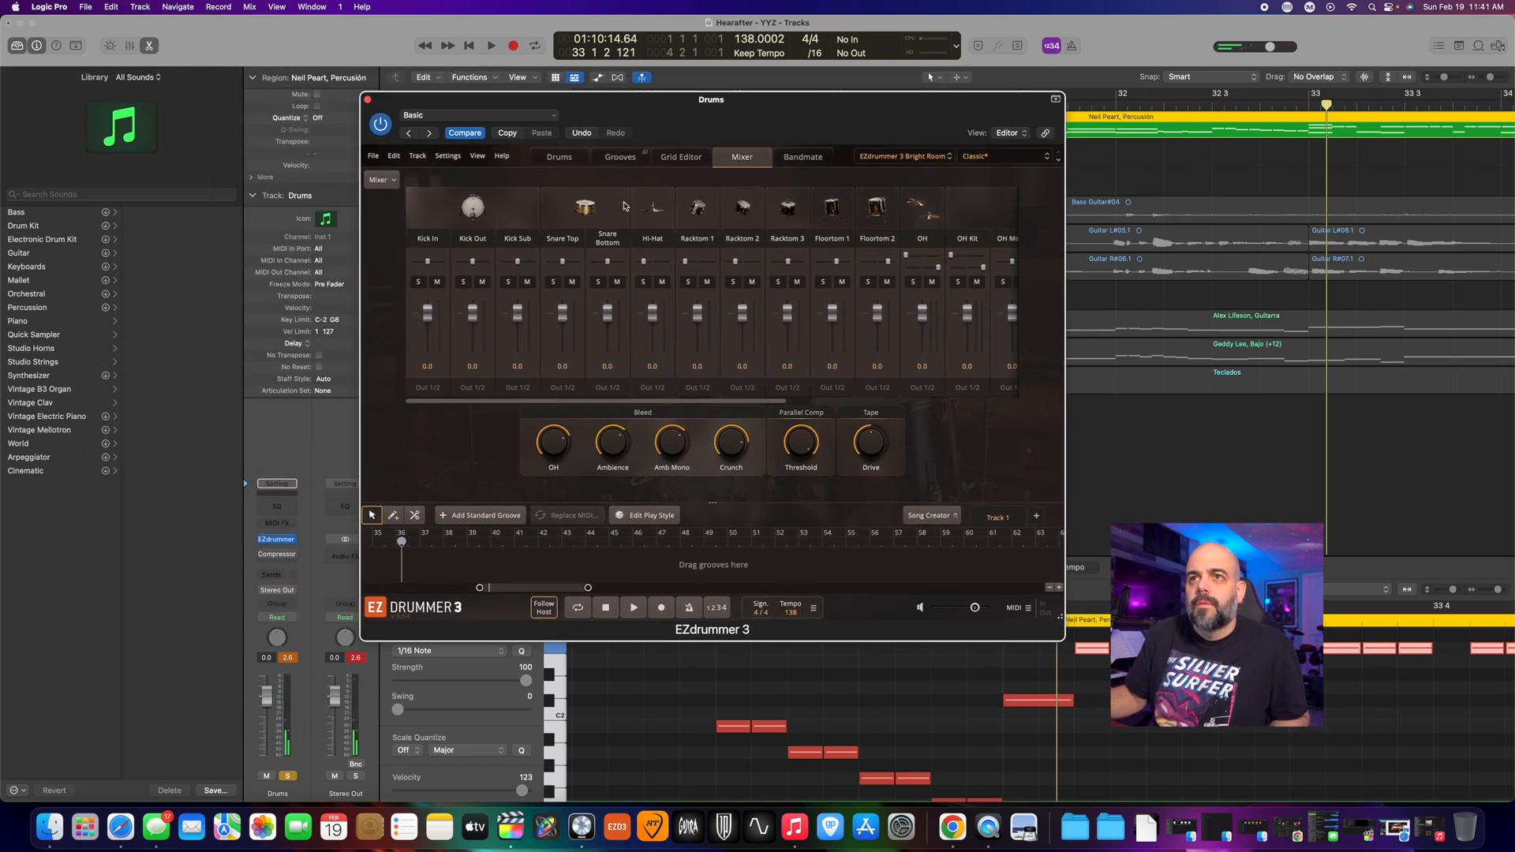
- Audition the three racktoms and two floortoms in the EZdrummer mixer, and close the plugin window
click(697, 208)
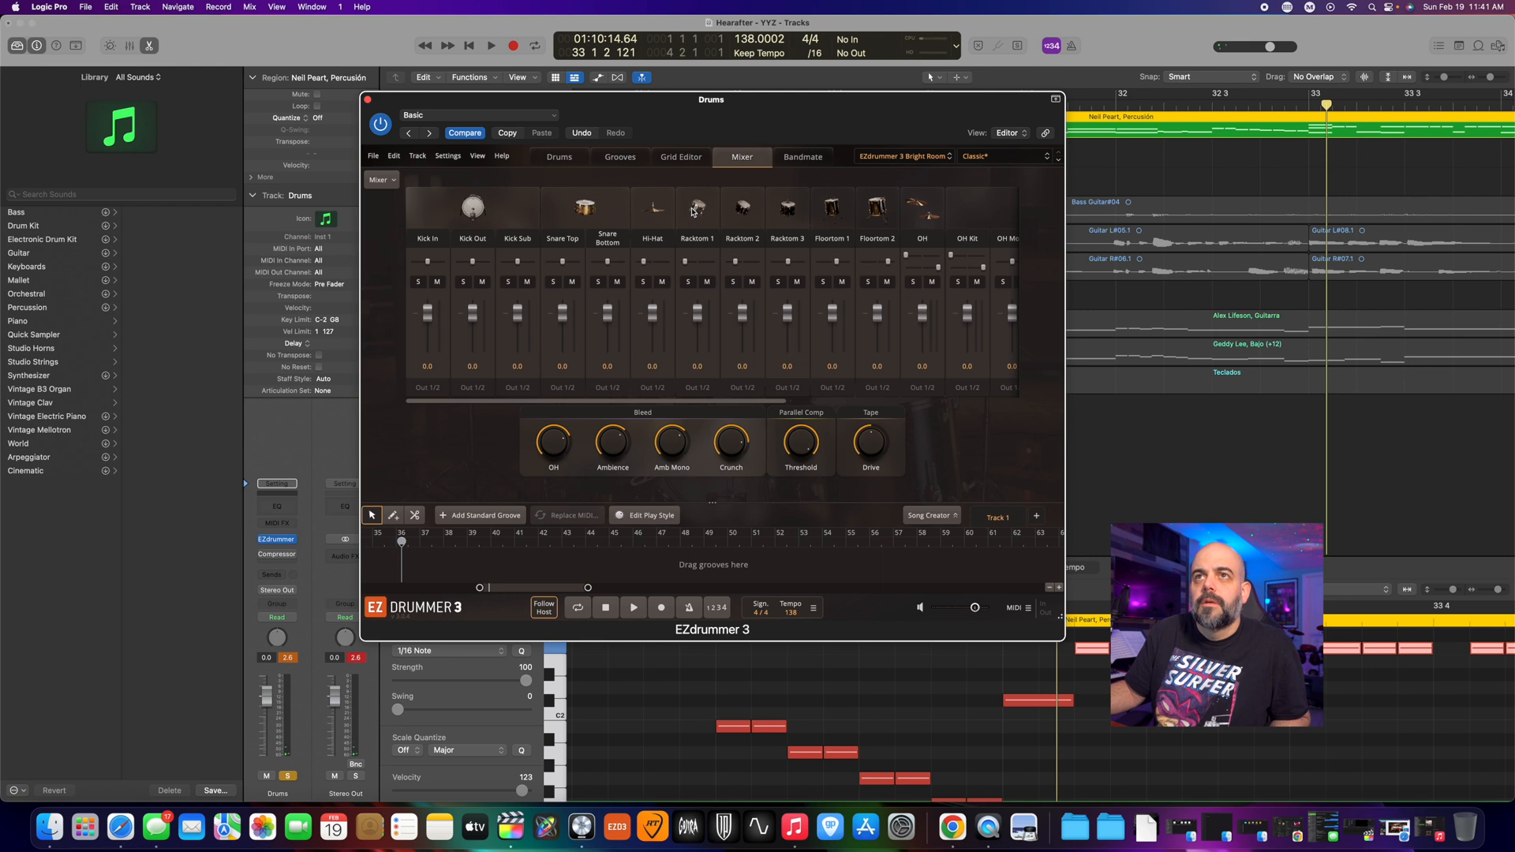
click(742, 208)
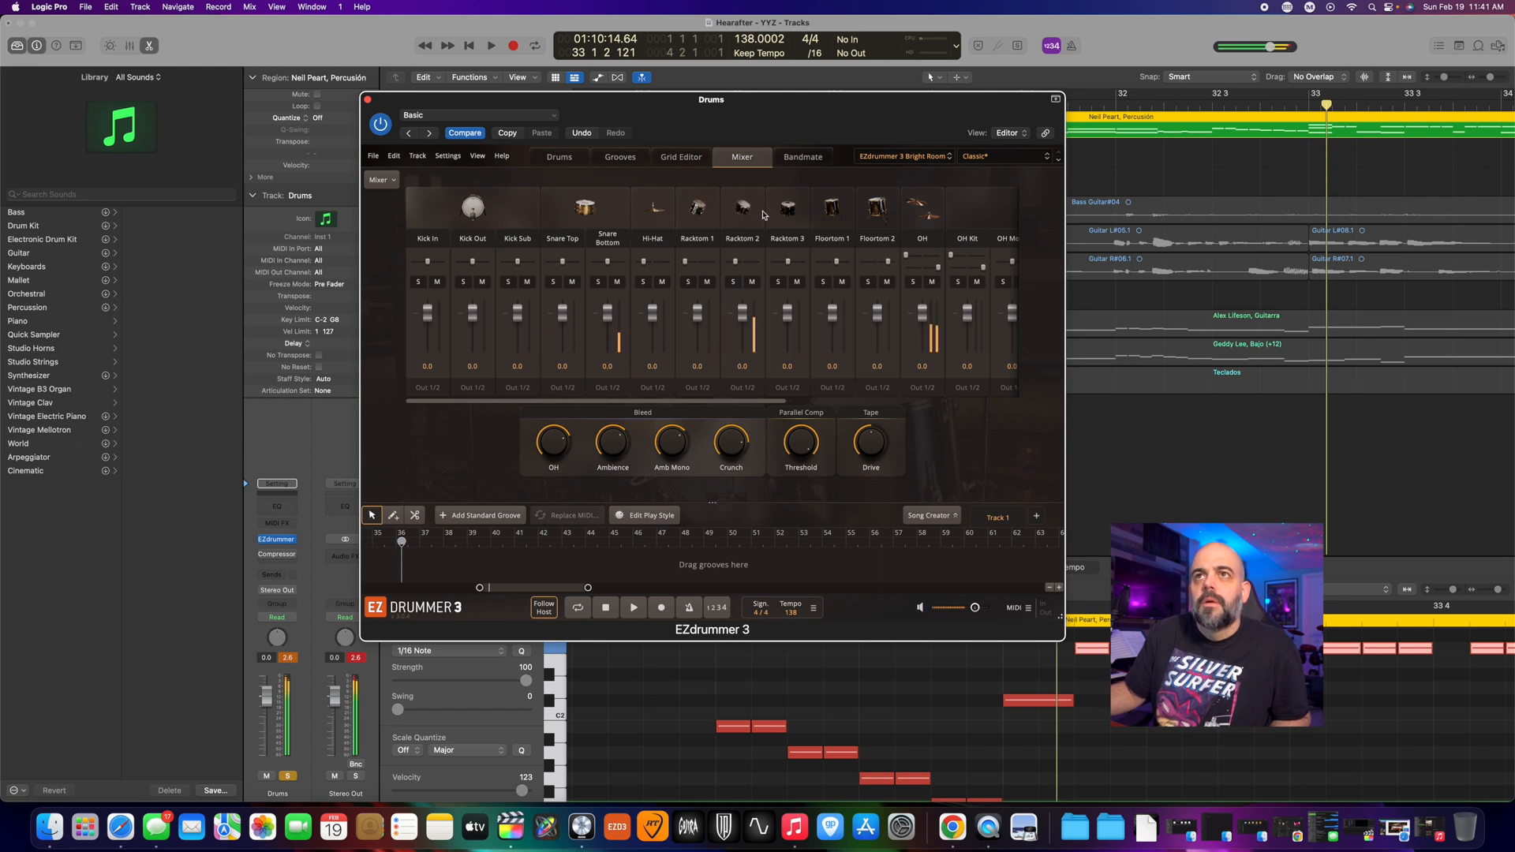
click(787, 211)
click(832, 209)
click(880, 210)
click(699, 210)
click(745, 210)
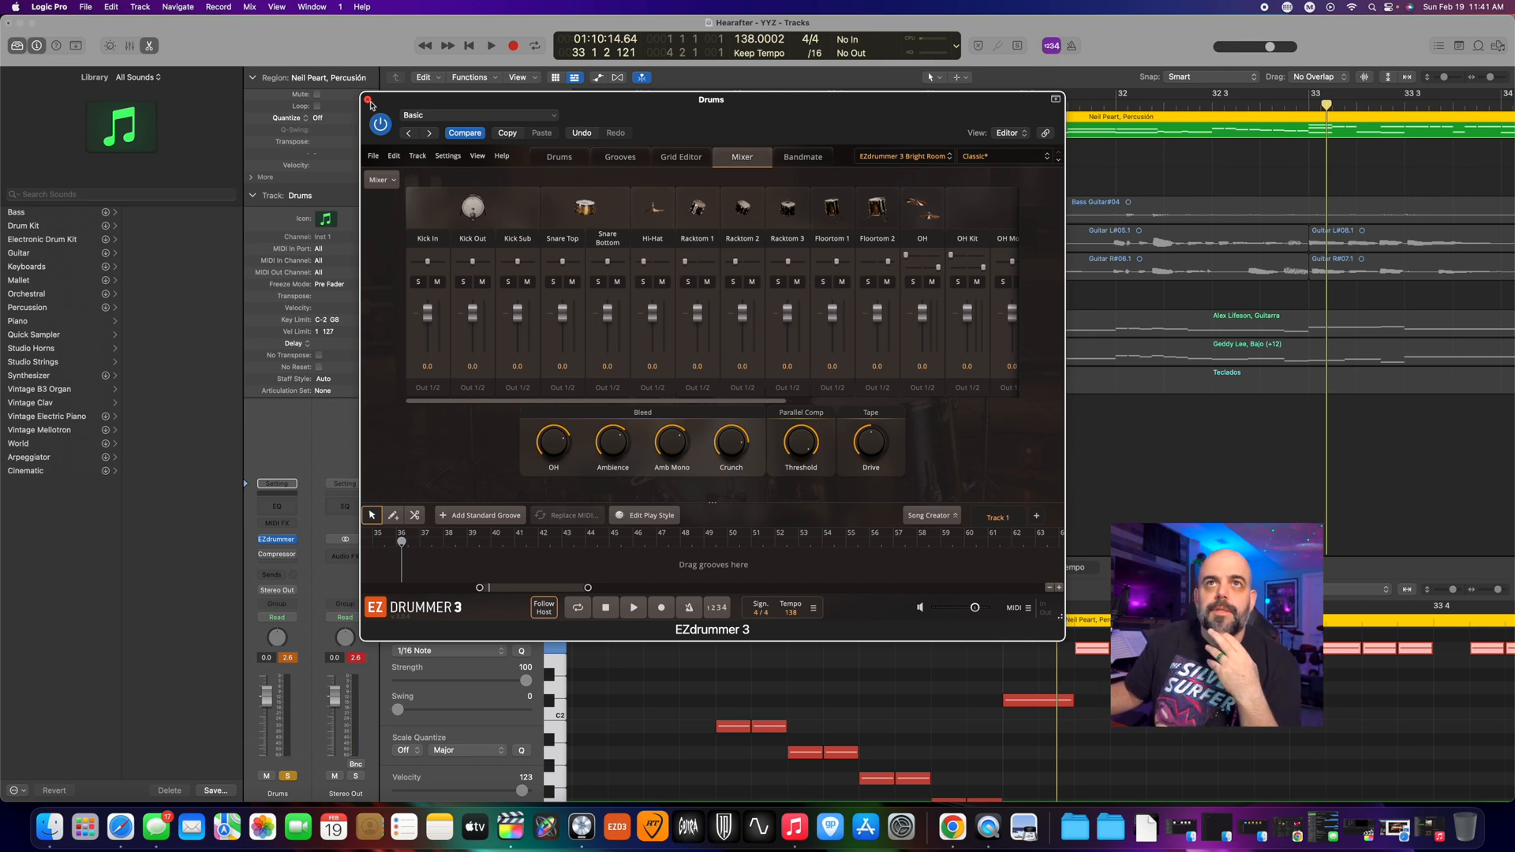
click(367, 100)
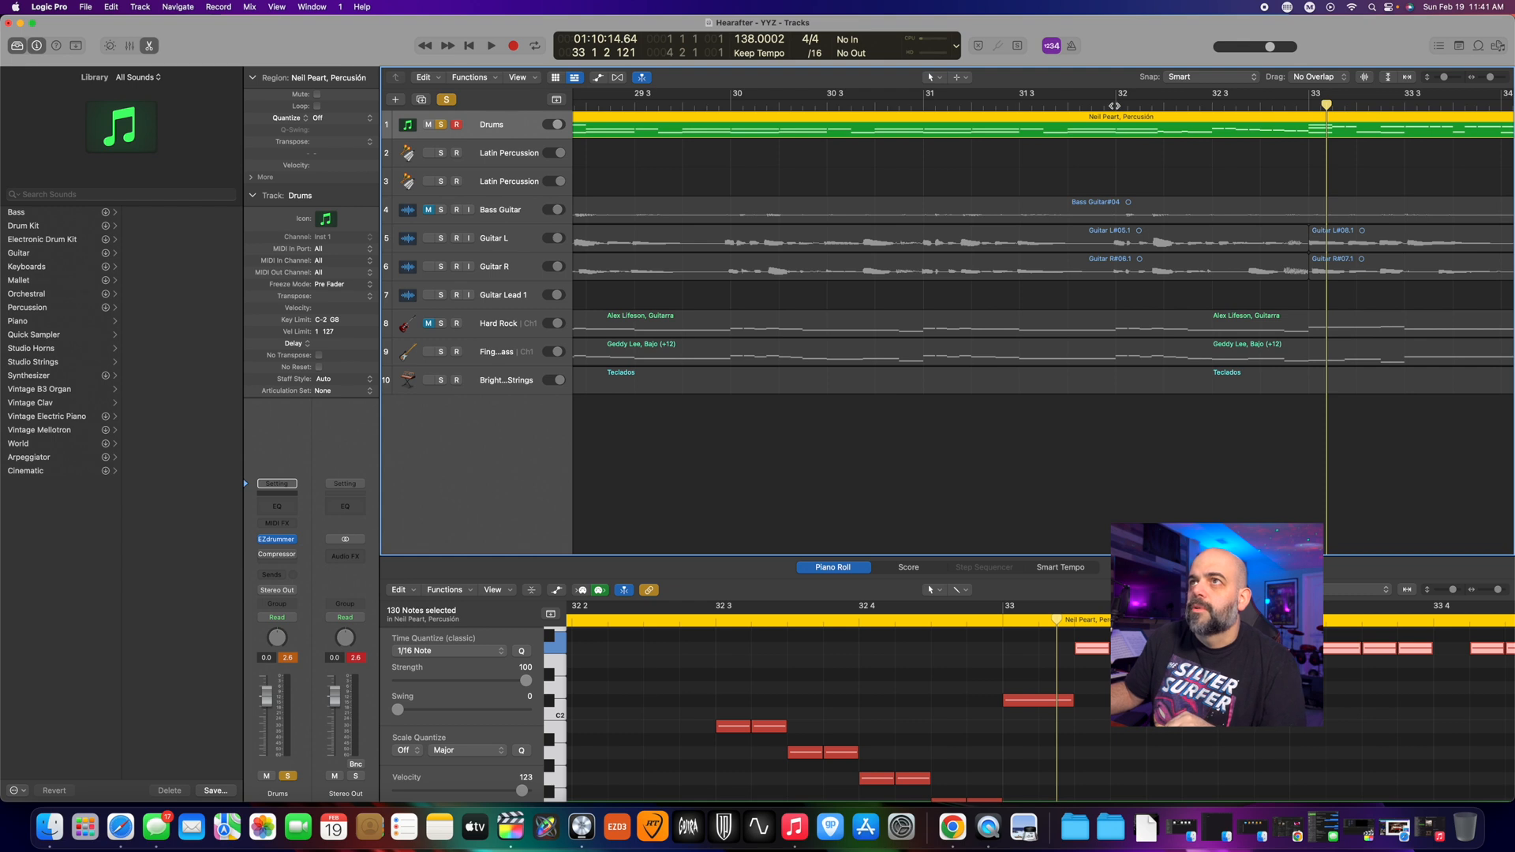
- Play back the tom fill leading from bar 32 into bar 33 with the Drums plugin open
click(1115, 106)
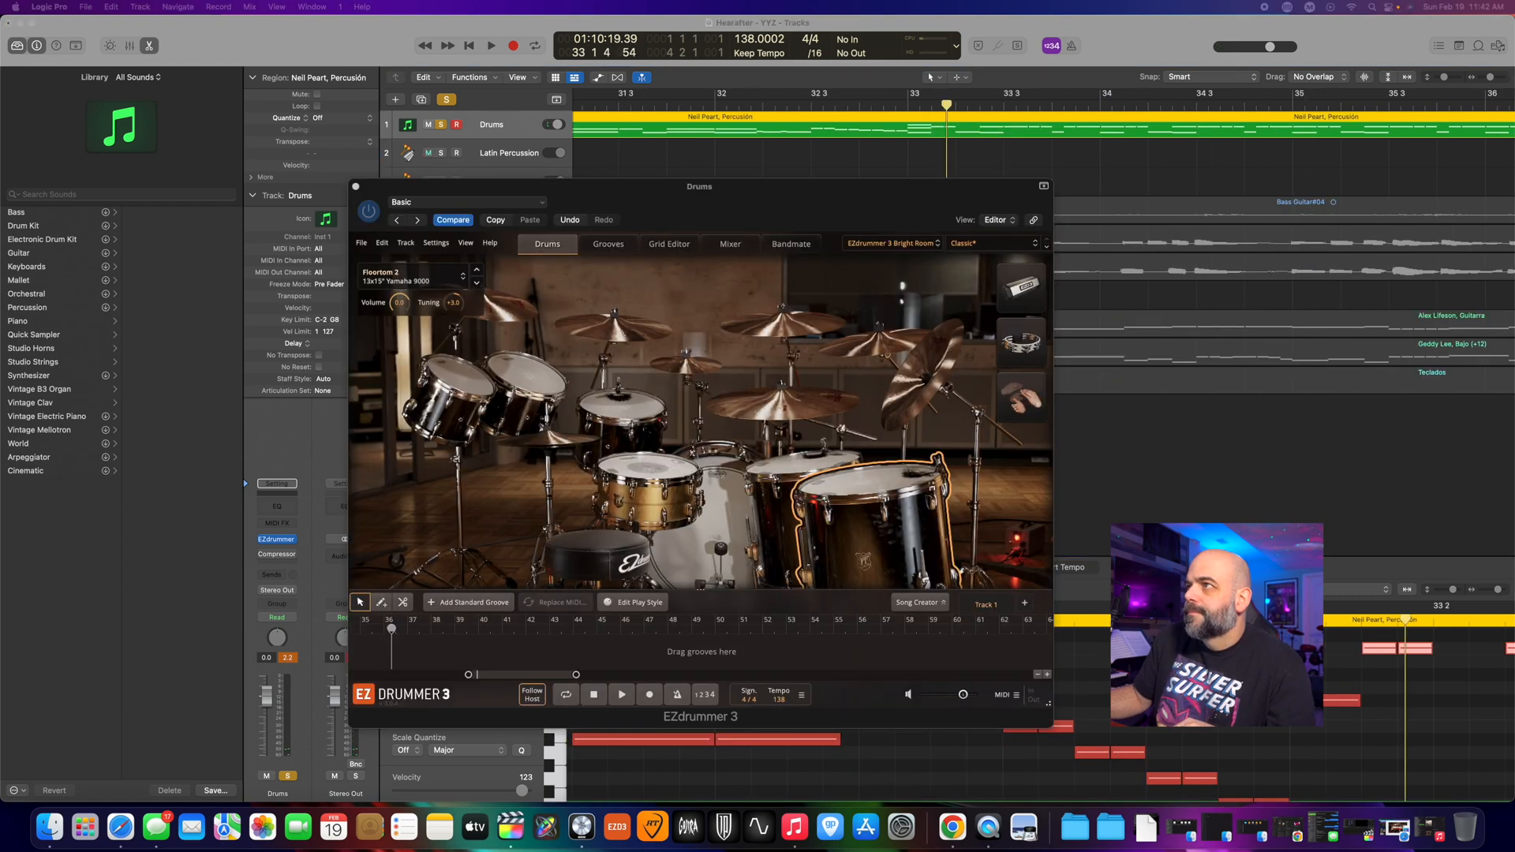
click(785, 105)
key(space)
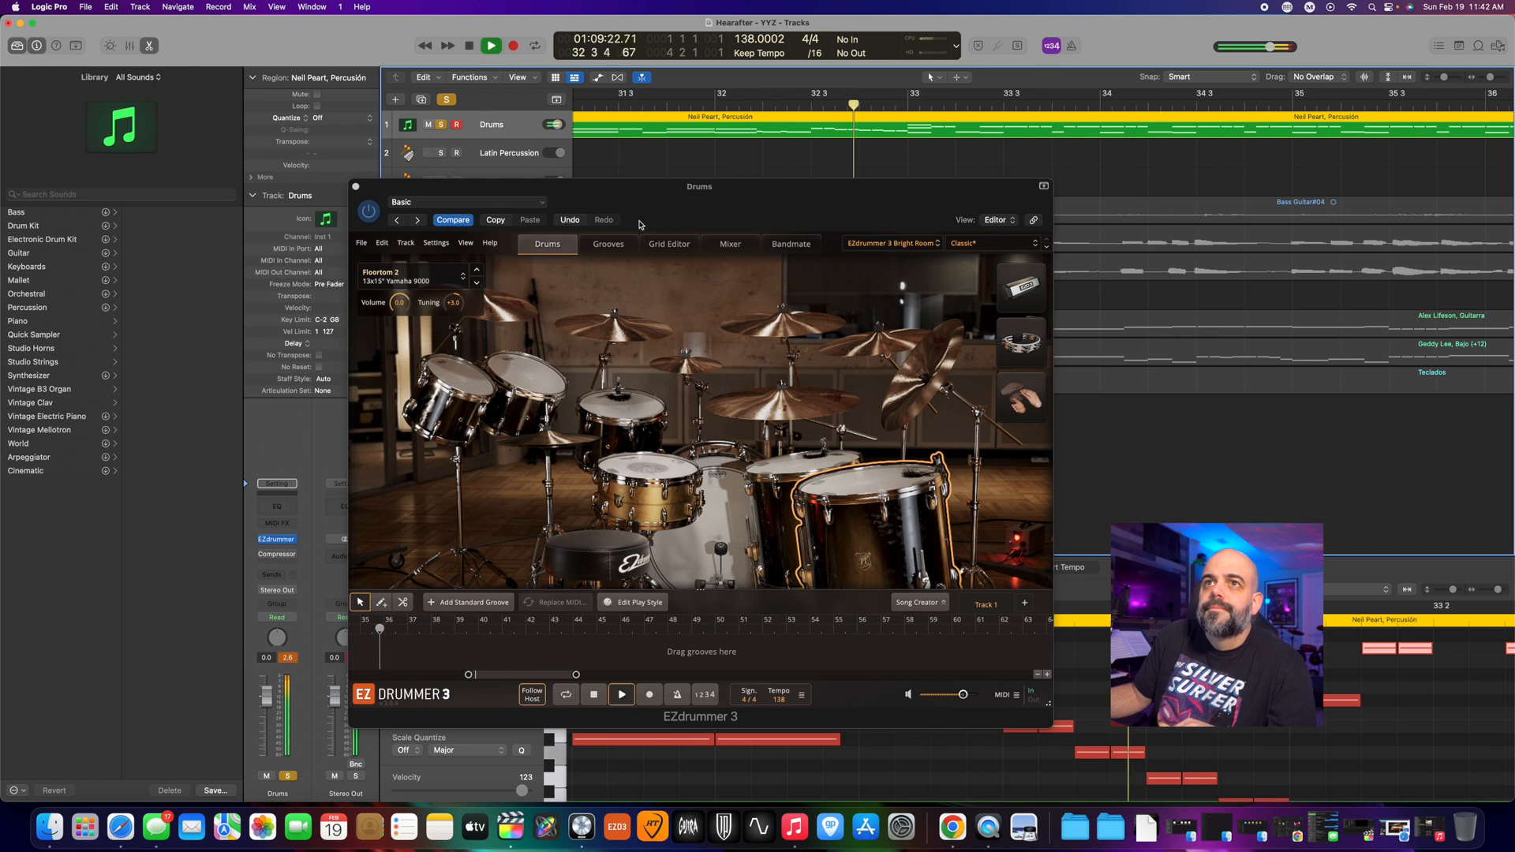
key(space)
- Lower the tuning of Racktom 1 to -0.1 semitones and of Racktom 2 to 0.0
click(454, 375)
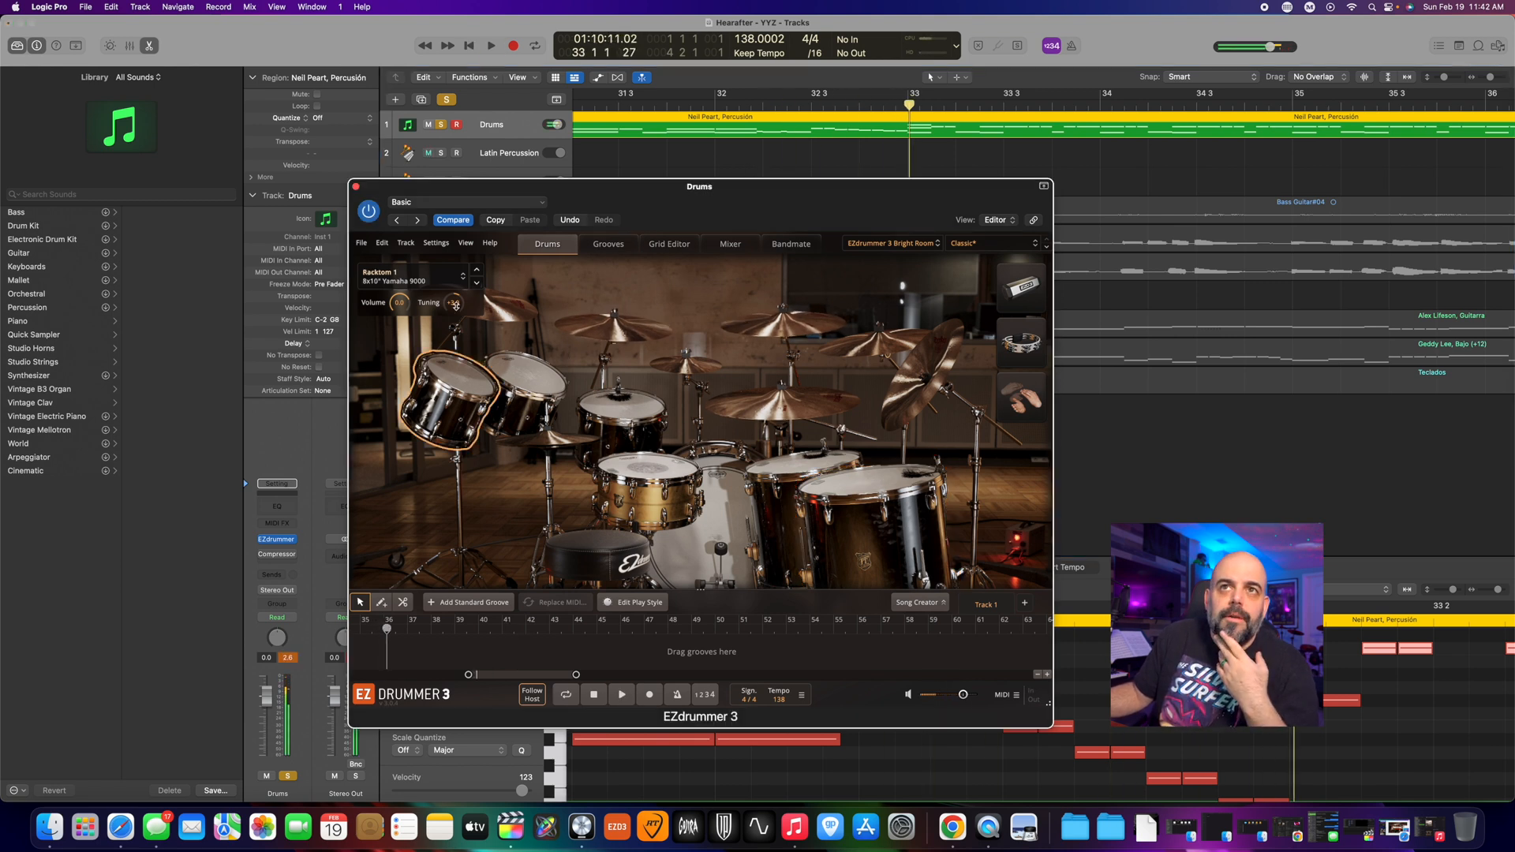
drag(456, 315, 454, 318)
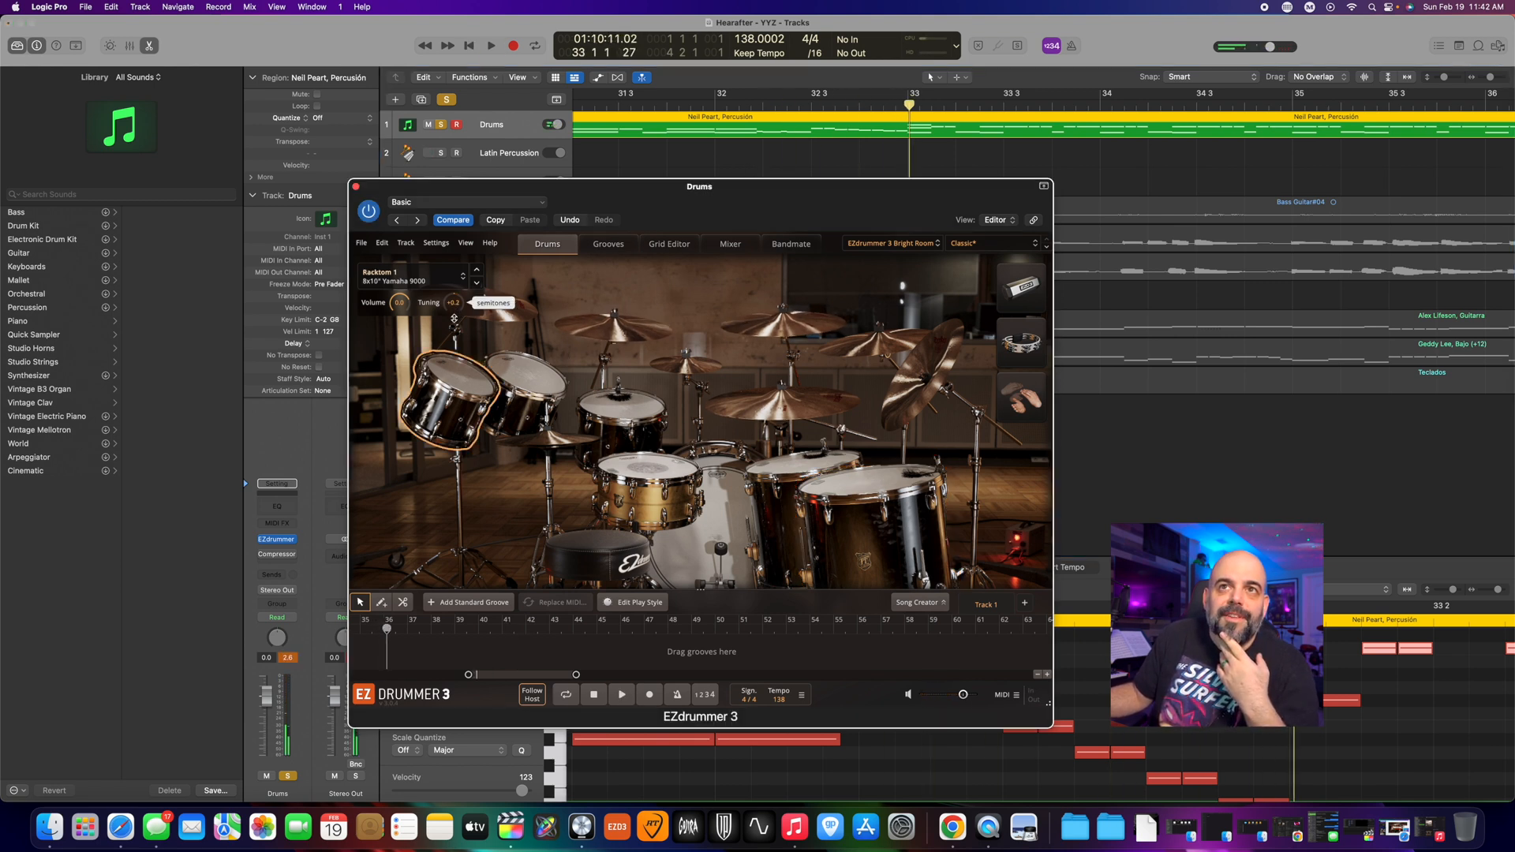
click(491, 354)
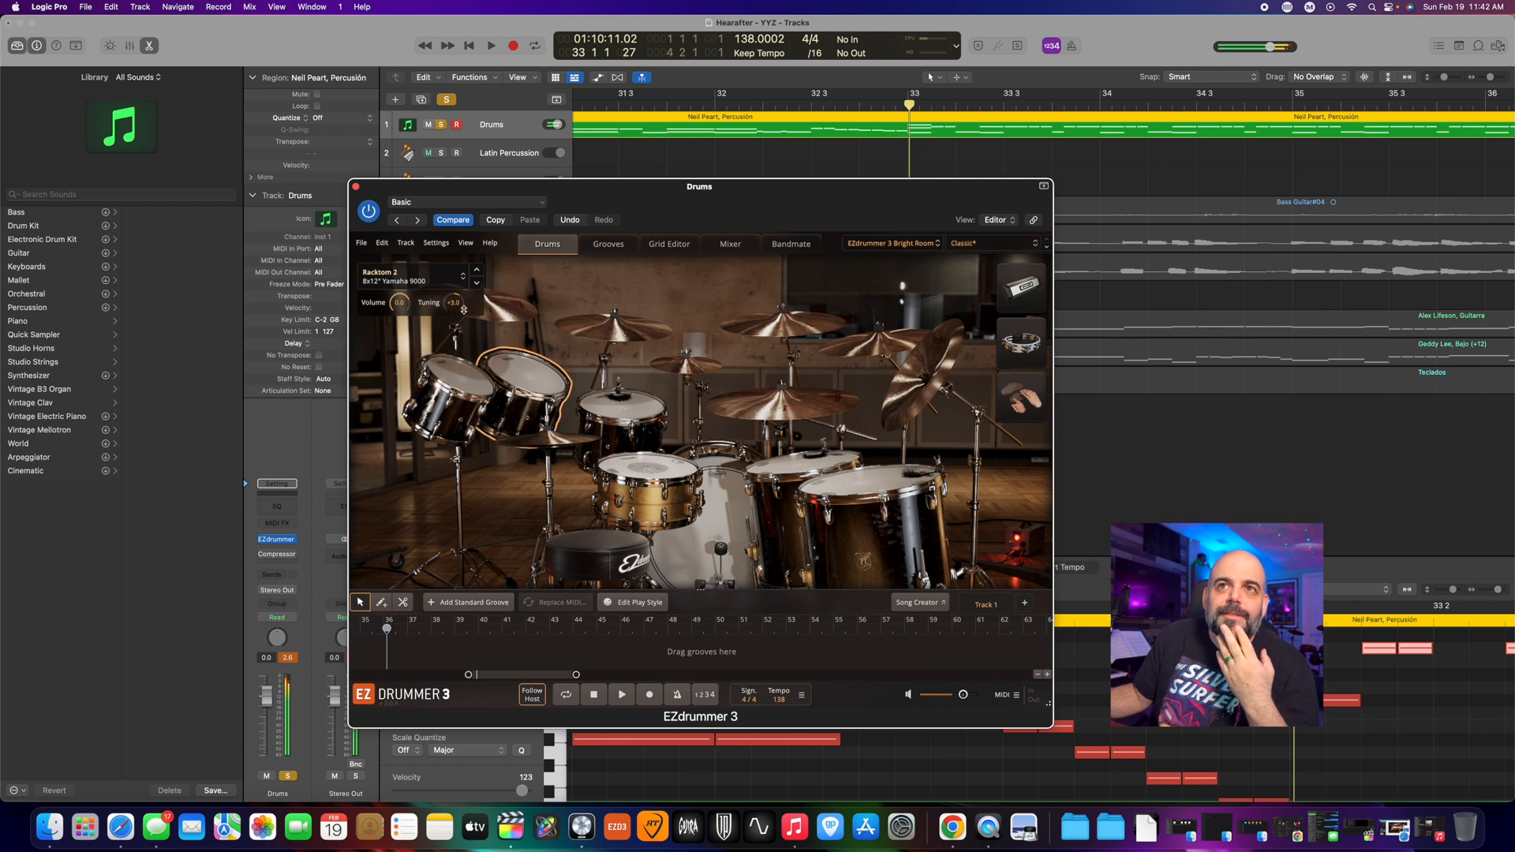
drag(452, 299, 454, 315)
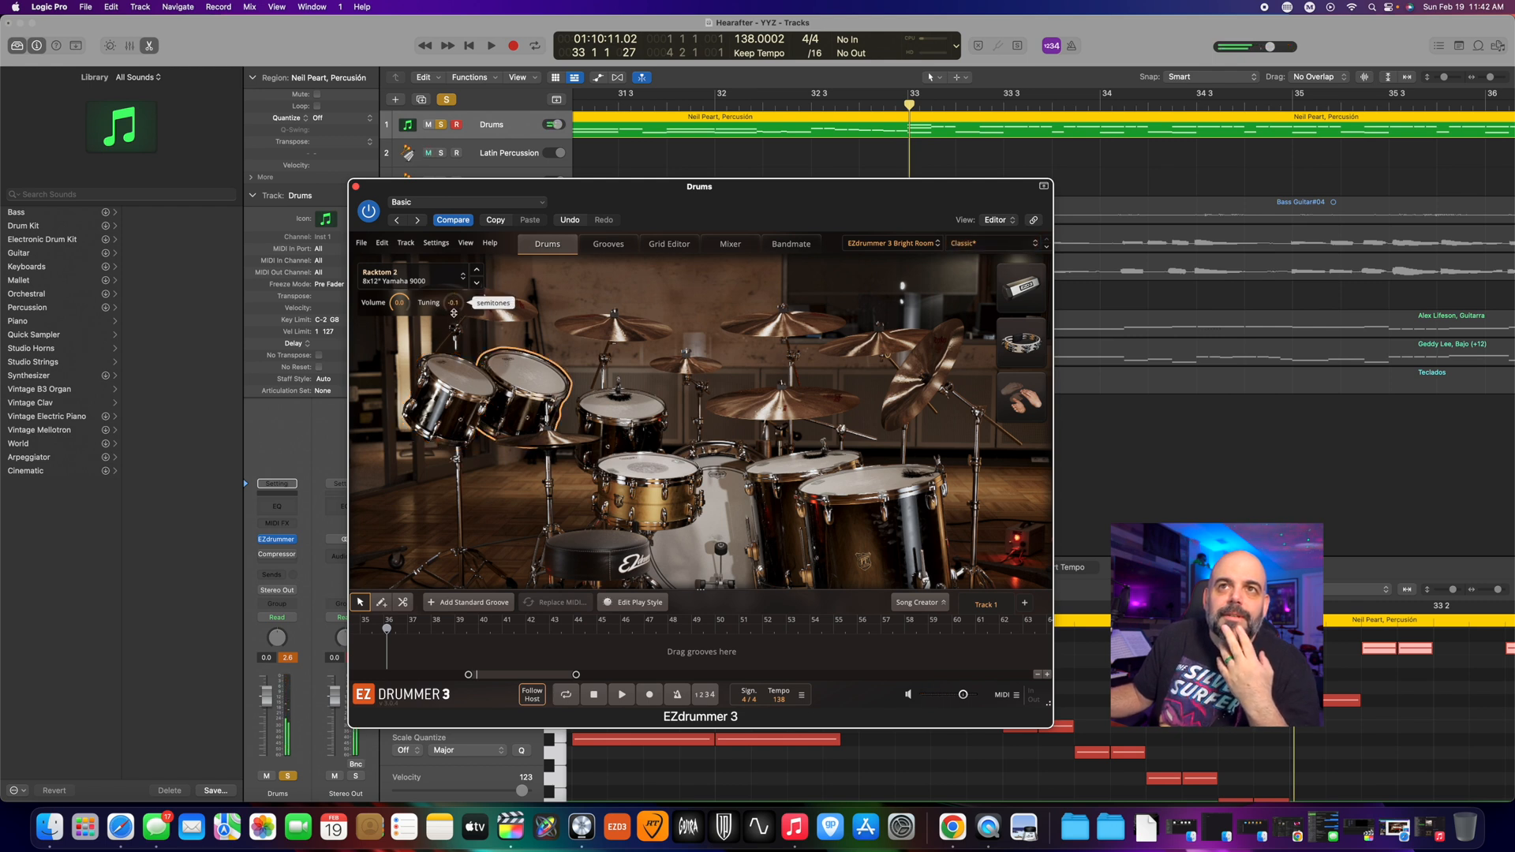
- Close the EZdrummer window and play back bar 32 of the drum part with the retuned toms
key(super+w)
key(space)
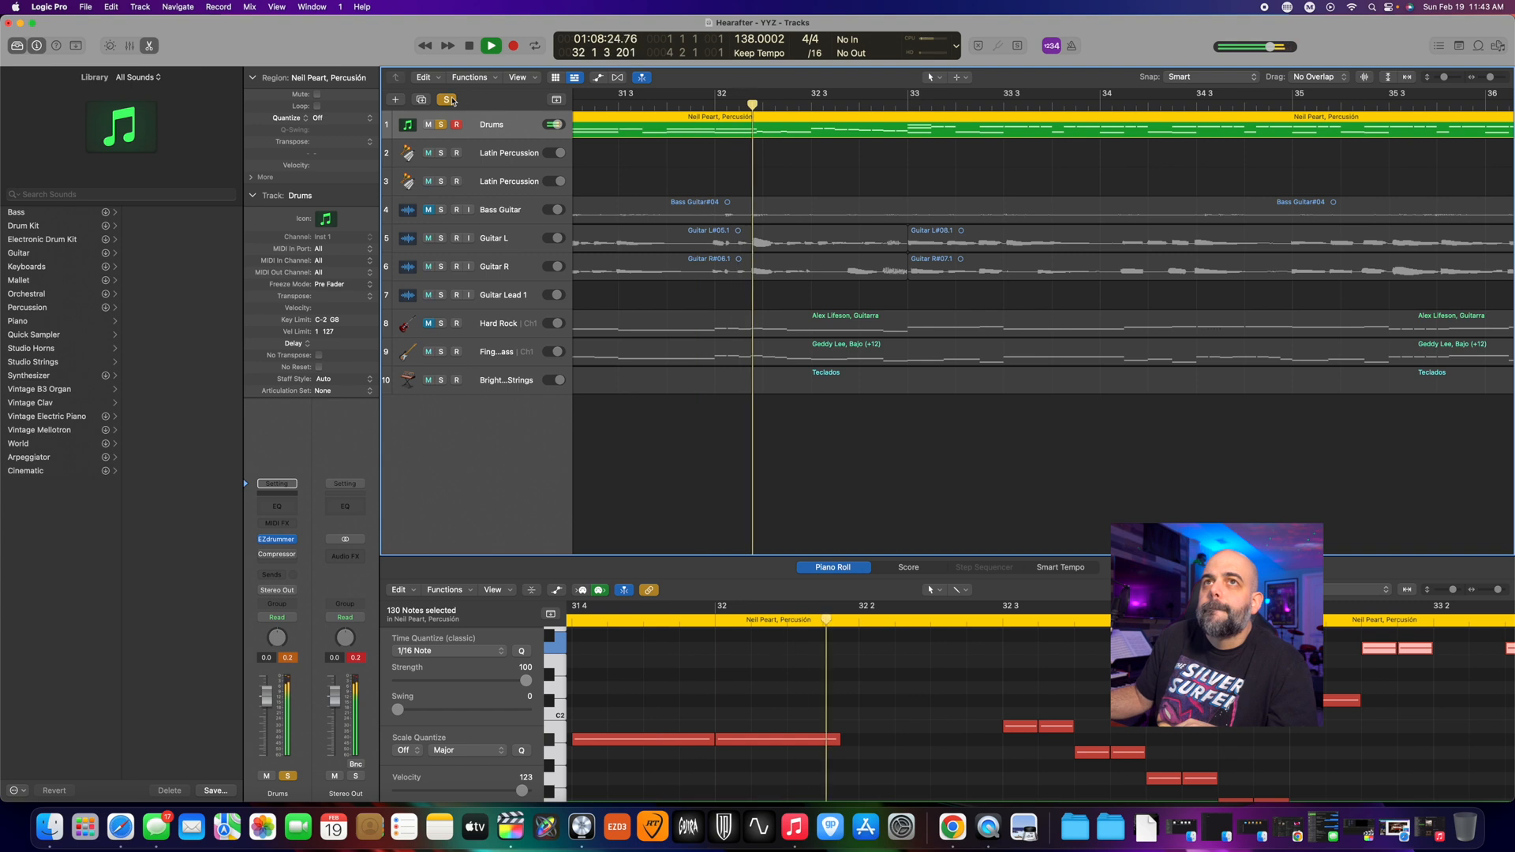
key(space)
scroll(675, 147, left, 10)
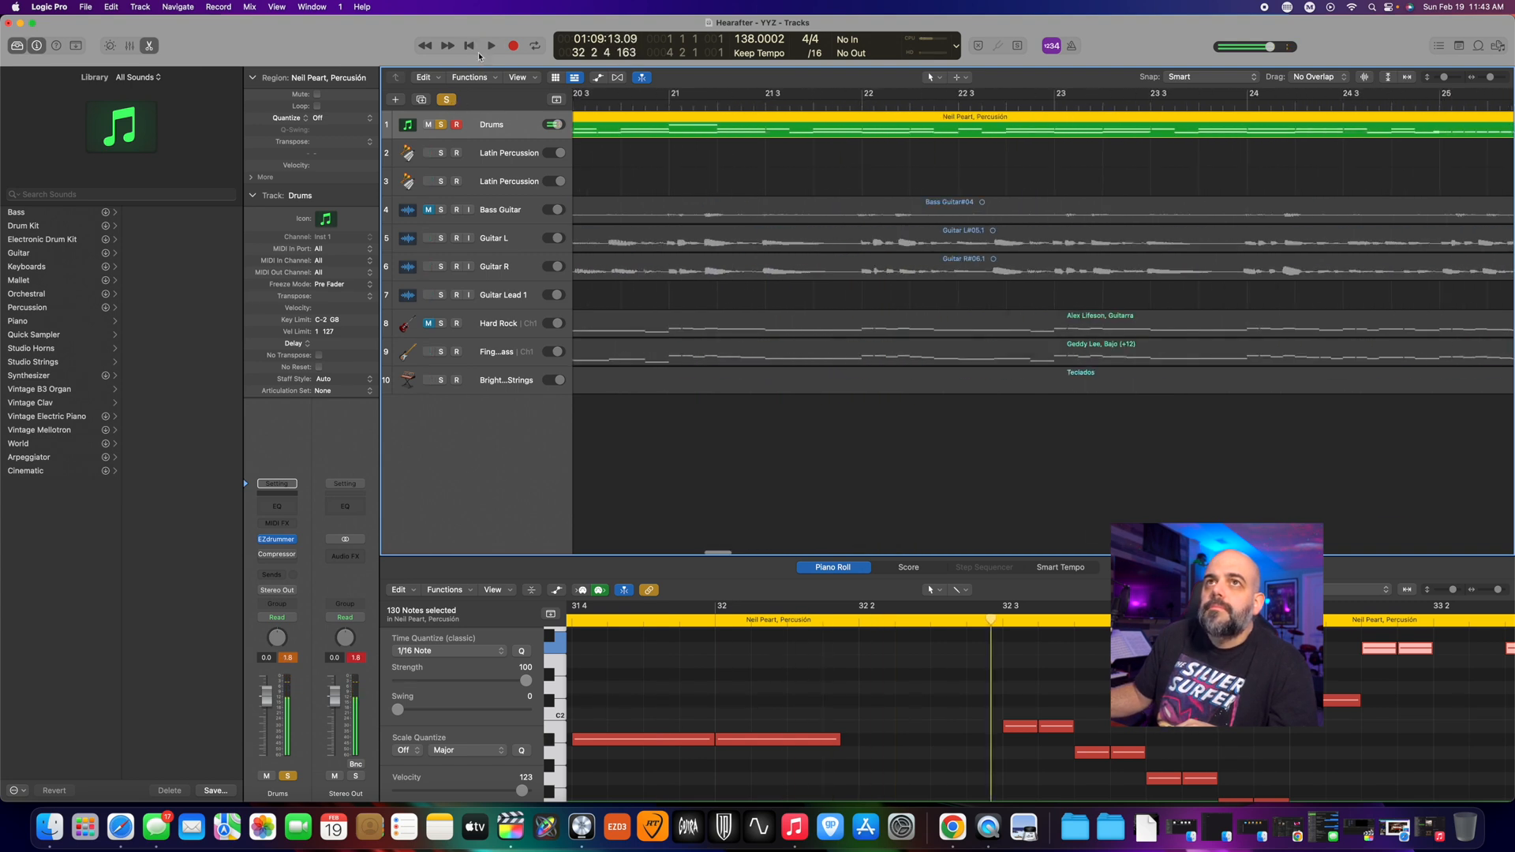
scroll(868, 205, right, 8)
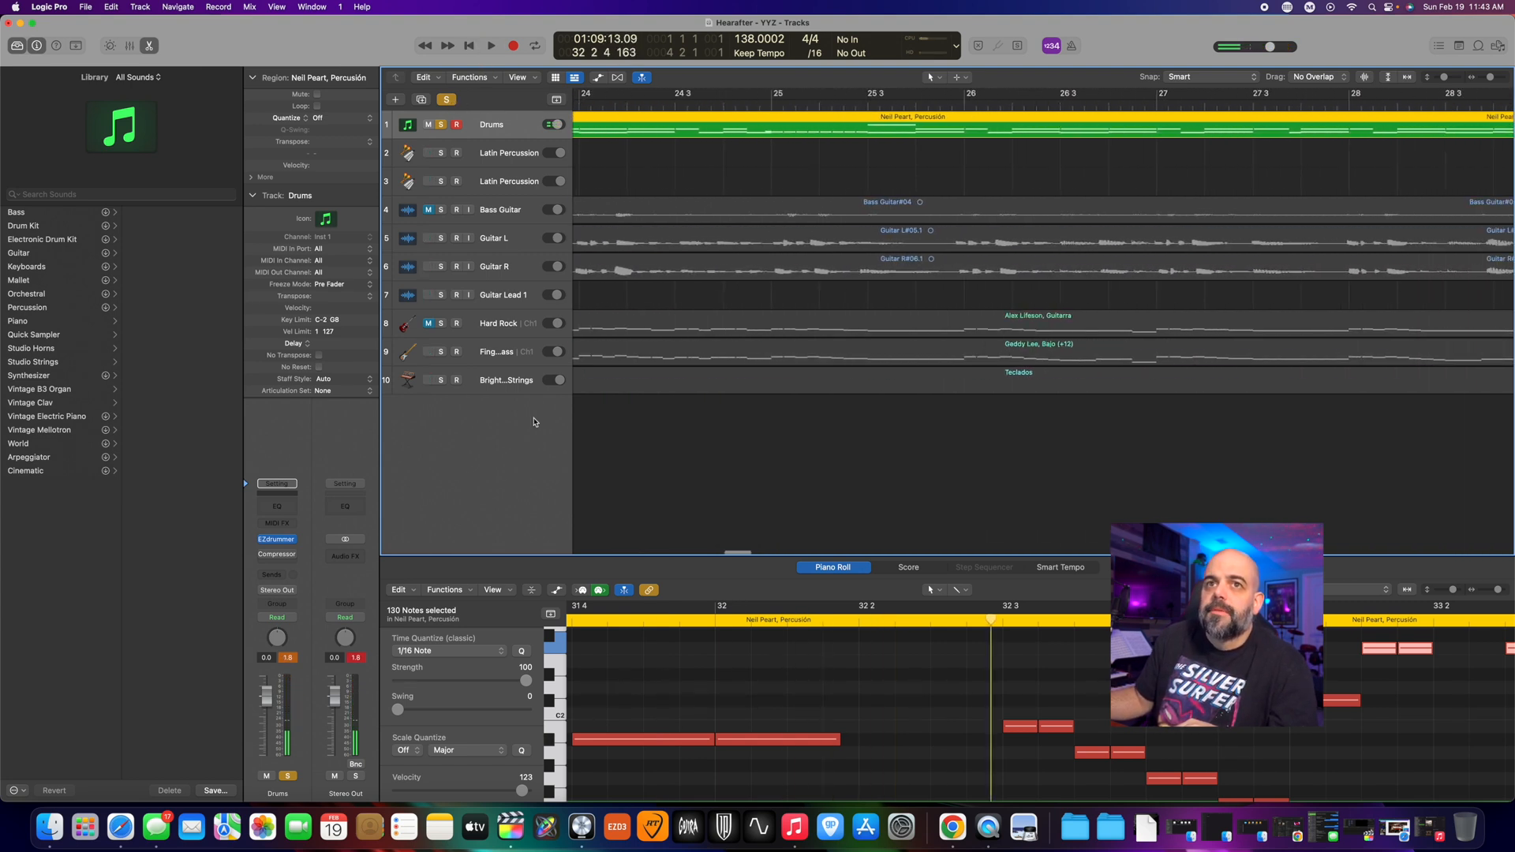
- Reopen EZdrummer on the Drums track, move its window clear of the track headers, and review the kick's available replacements
click(276, 539)
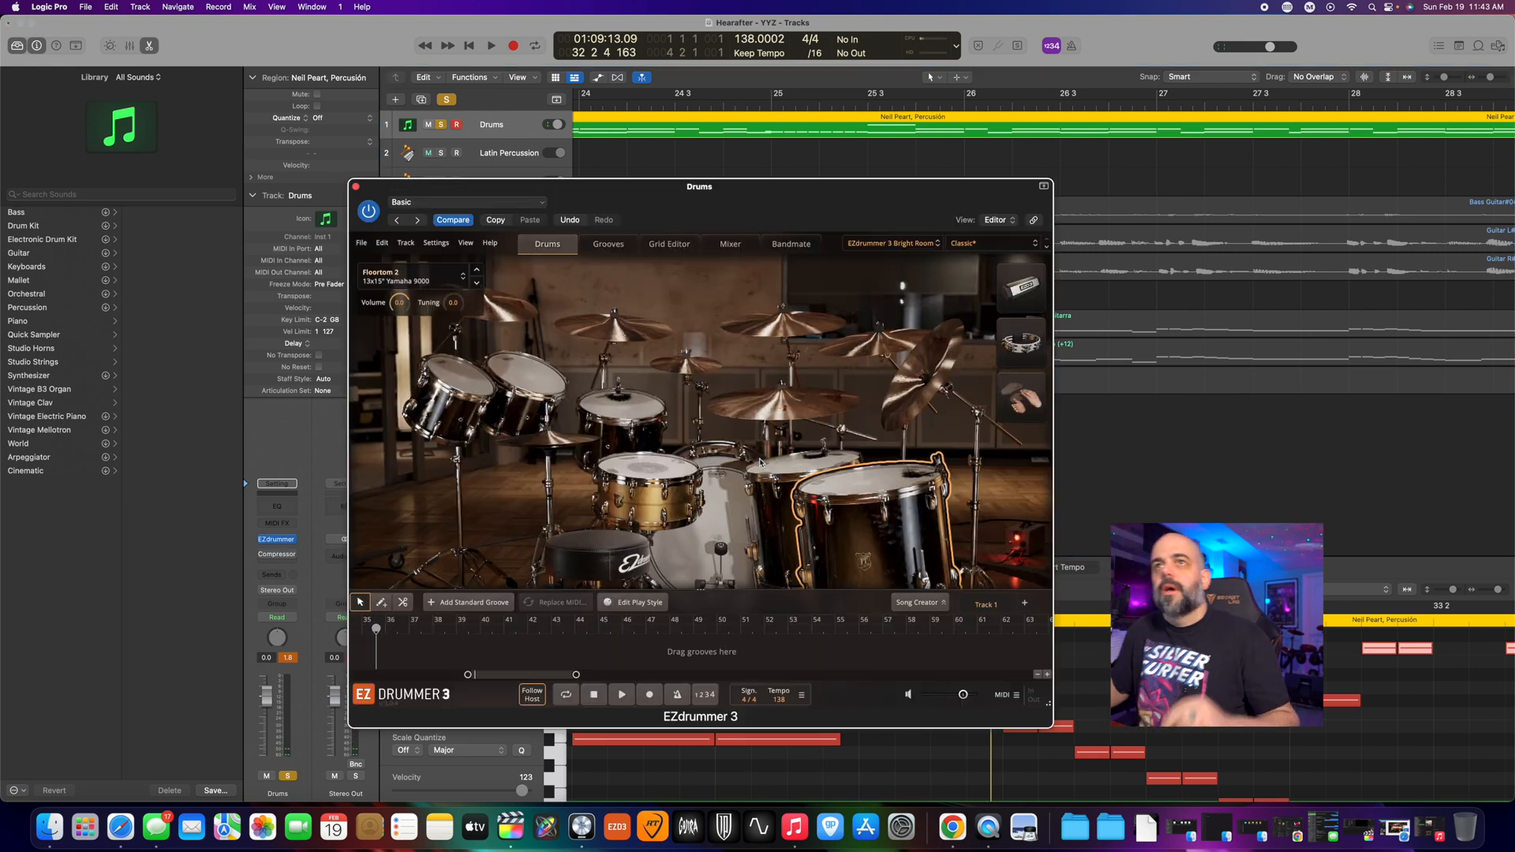
drag(753, 193, 1037, 156)
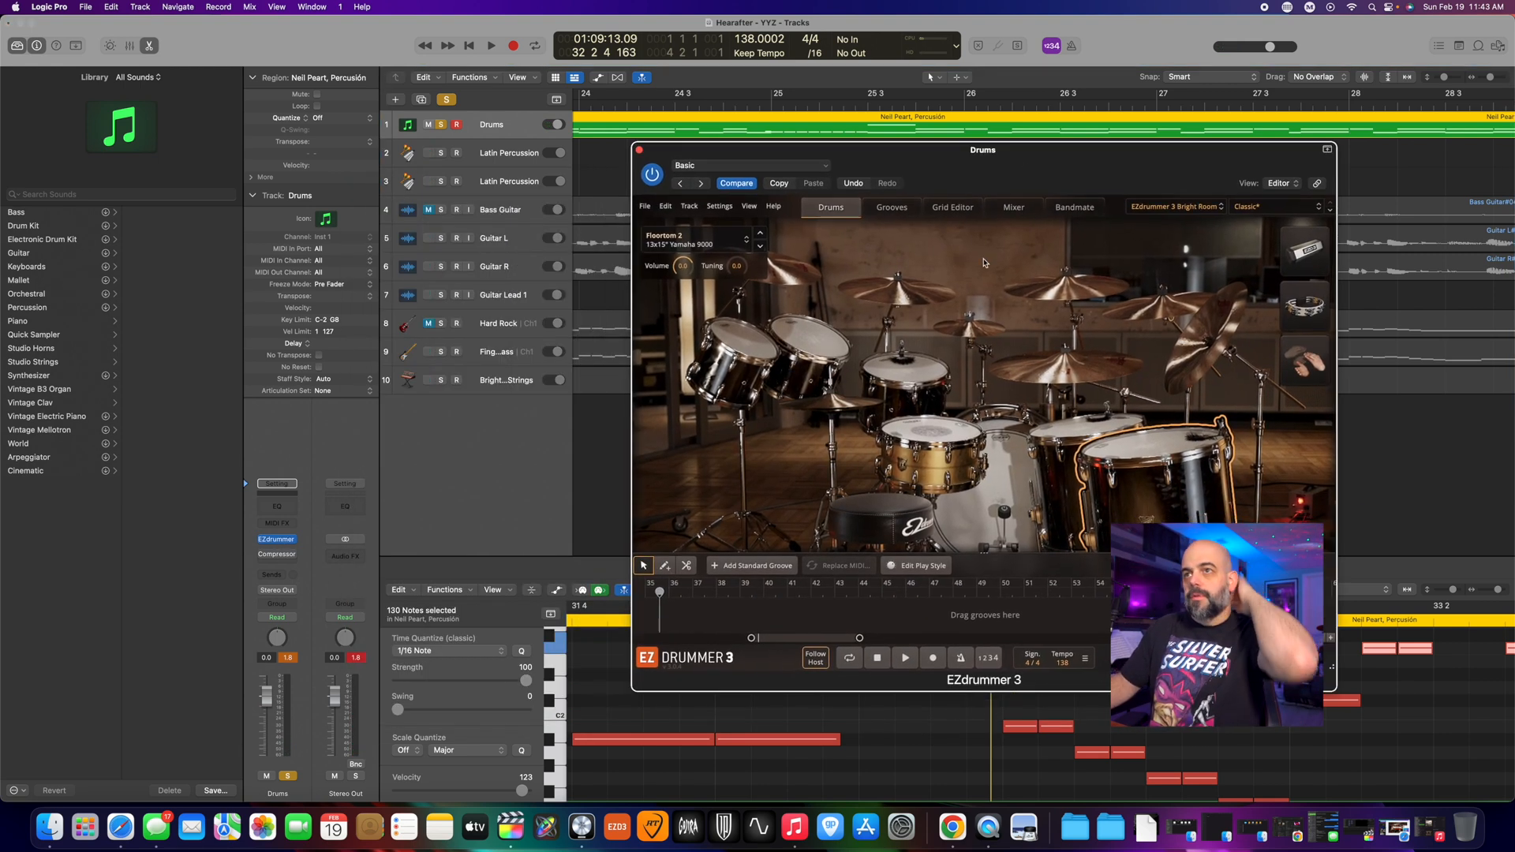
click(994, 503)
click(710, 242)
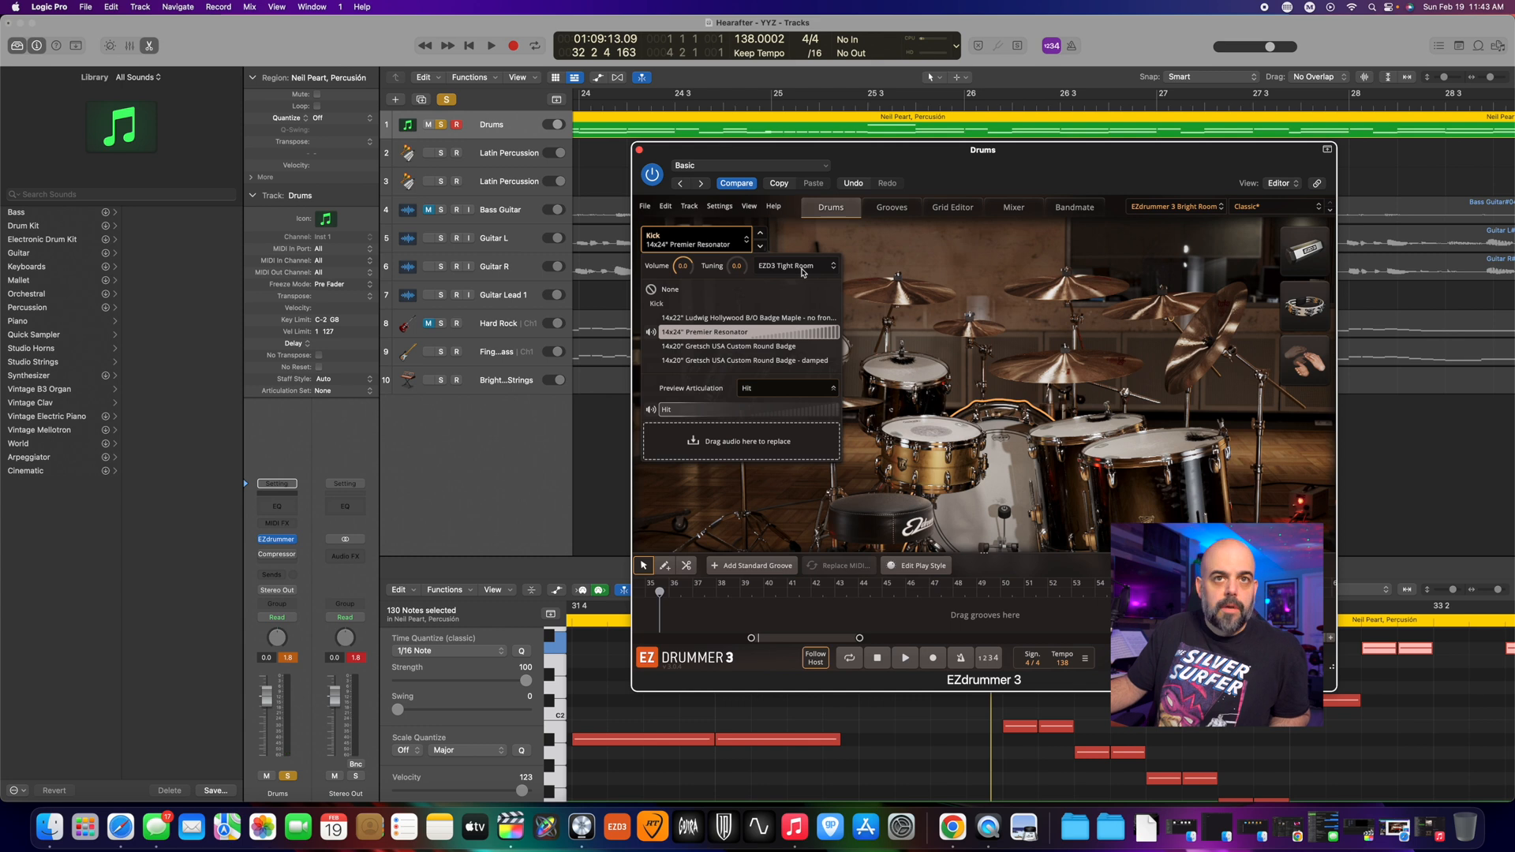
click(1013, 251)
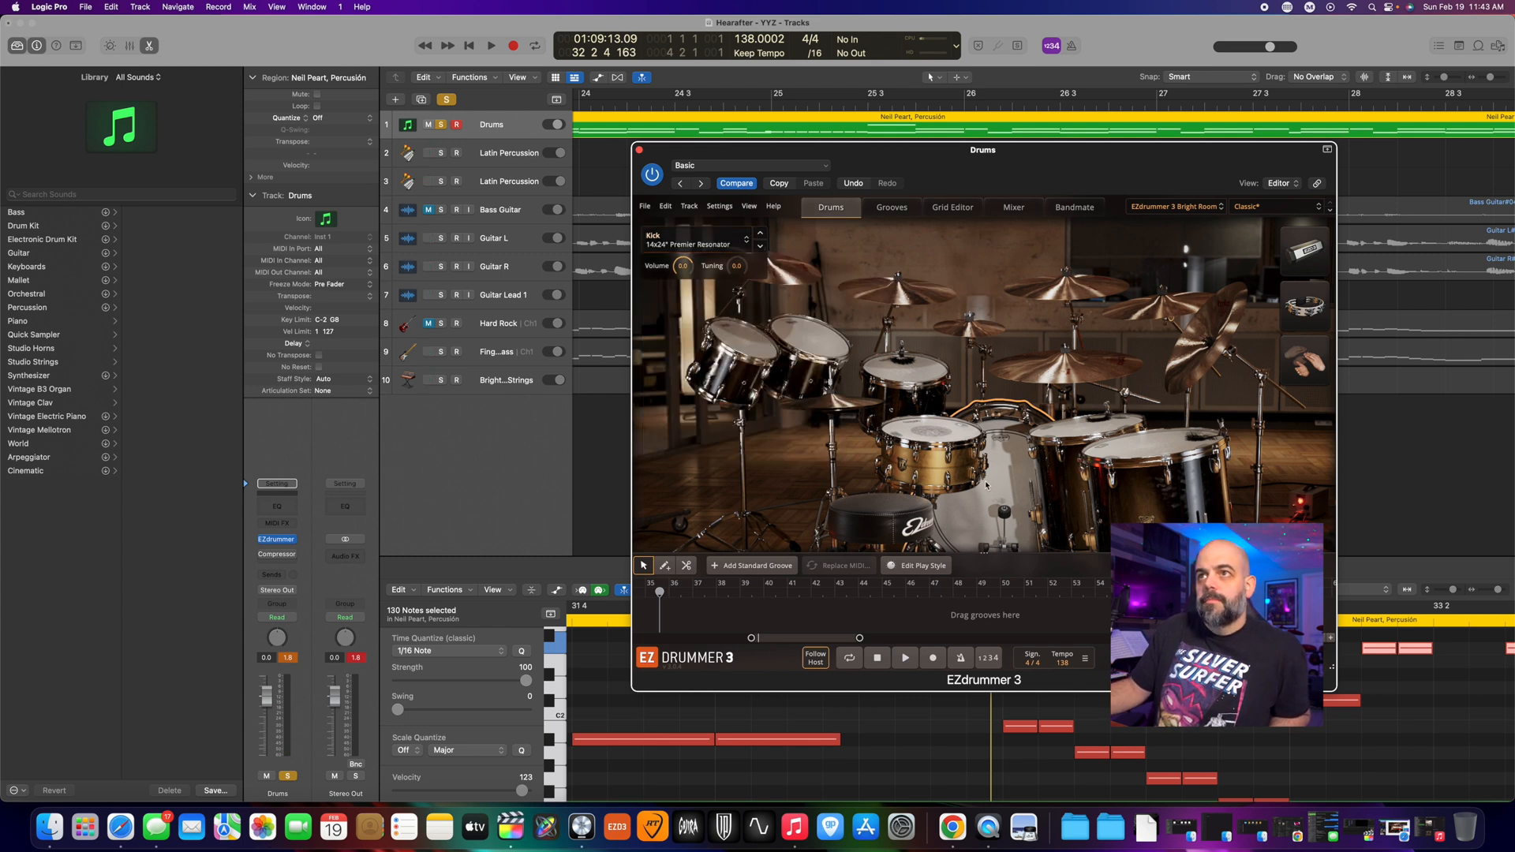
- Audition the snare and check the kit's channels in the EZdrummer mixer
click(935, 442)
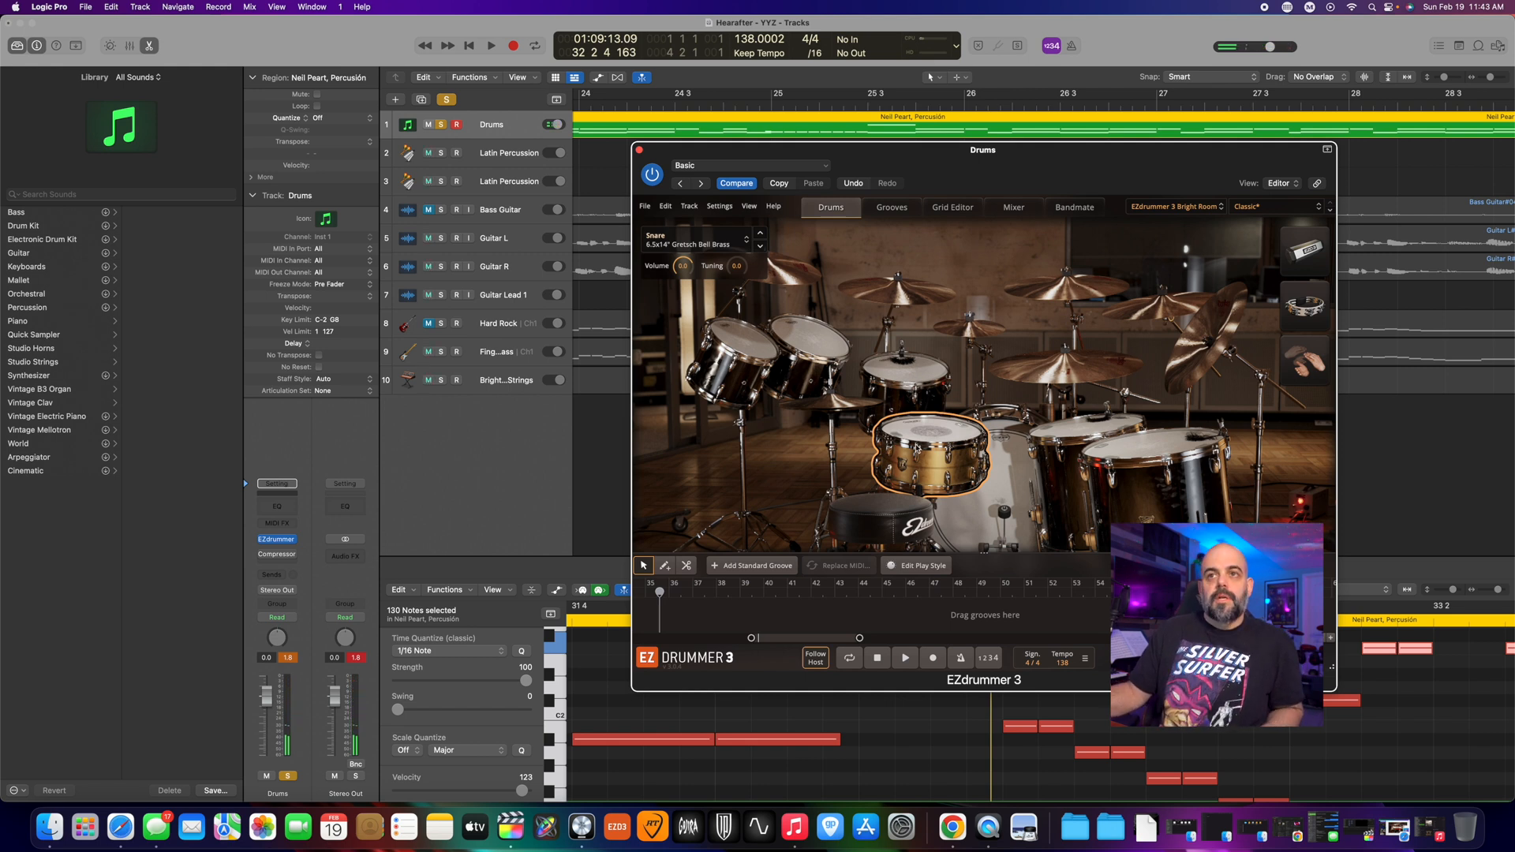
click(1013, 210)
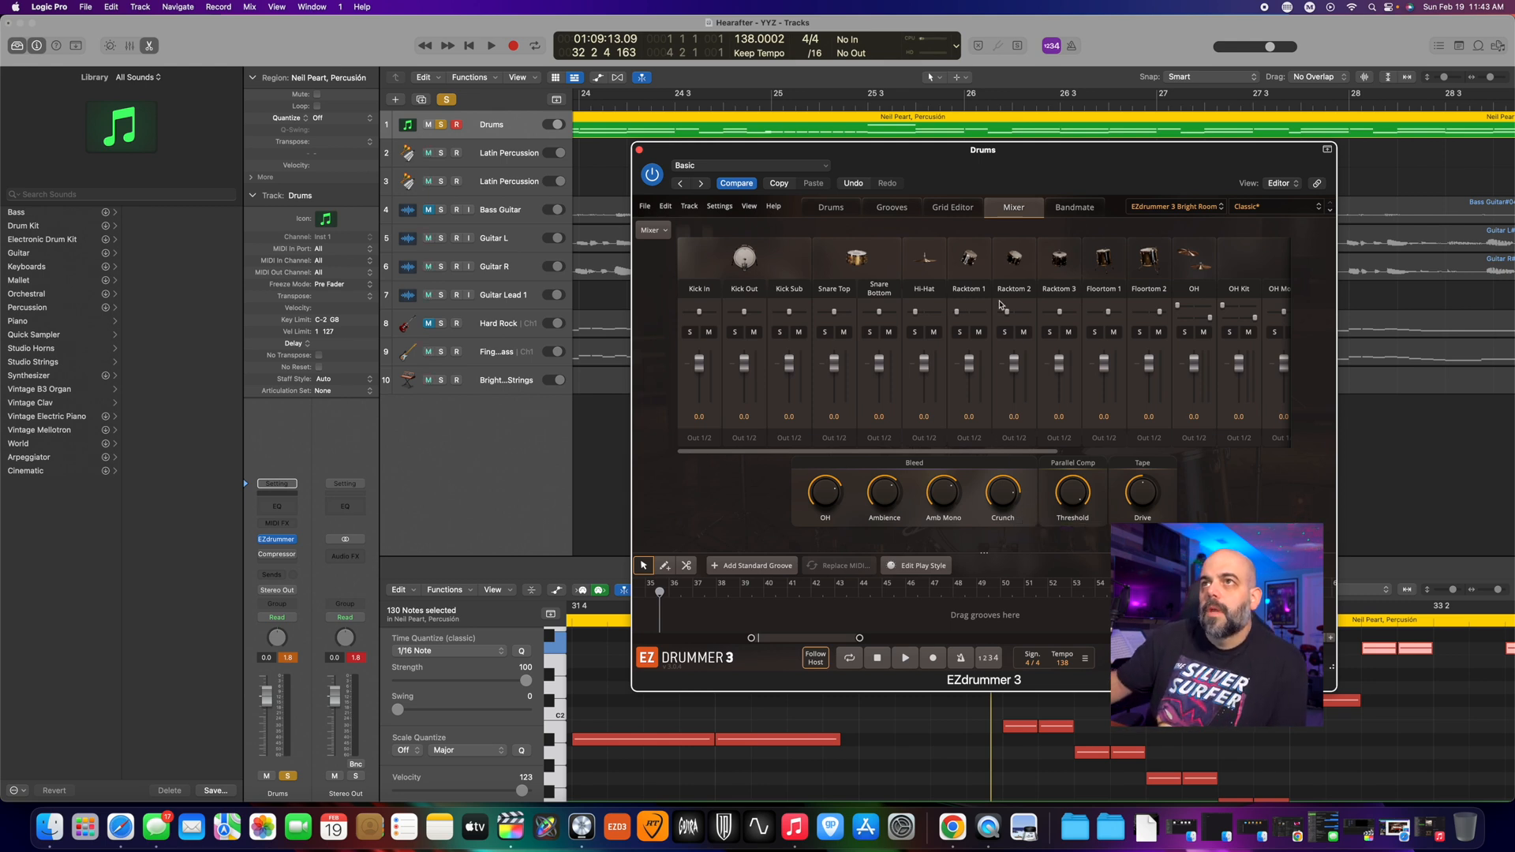
click(831, 209)
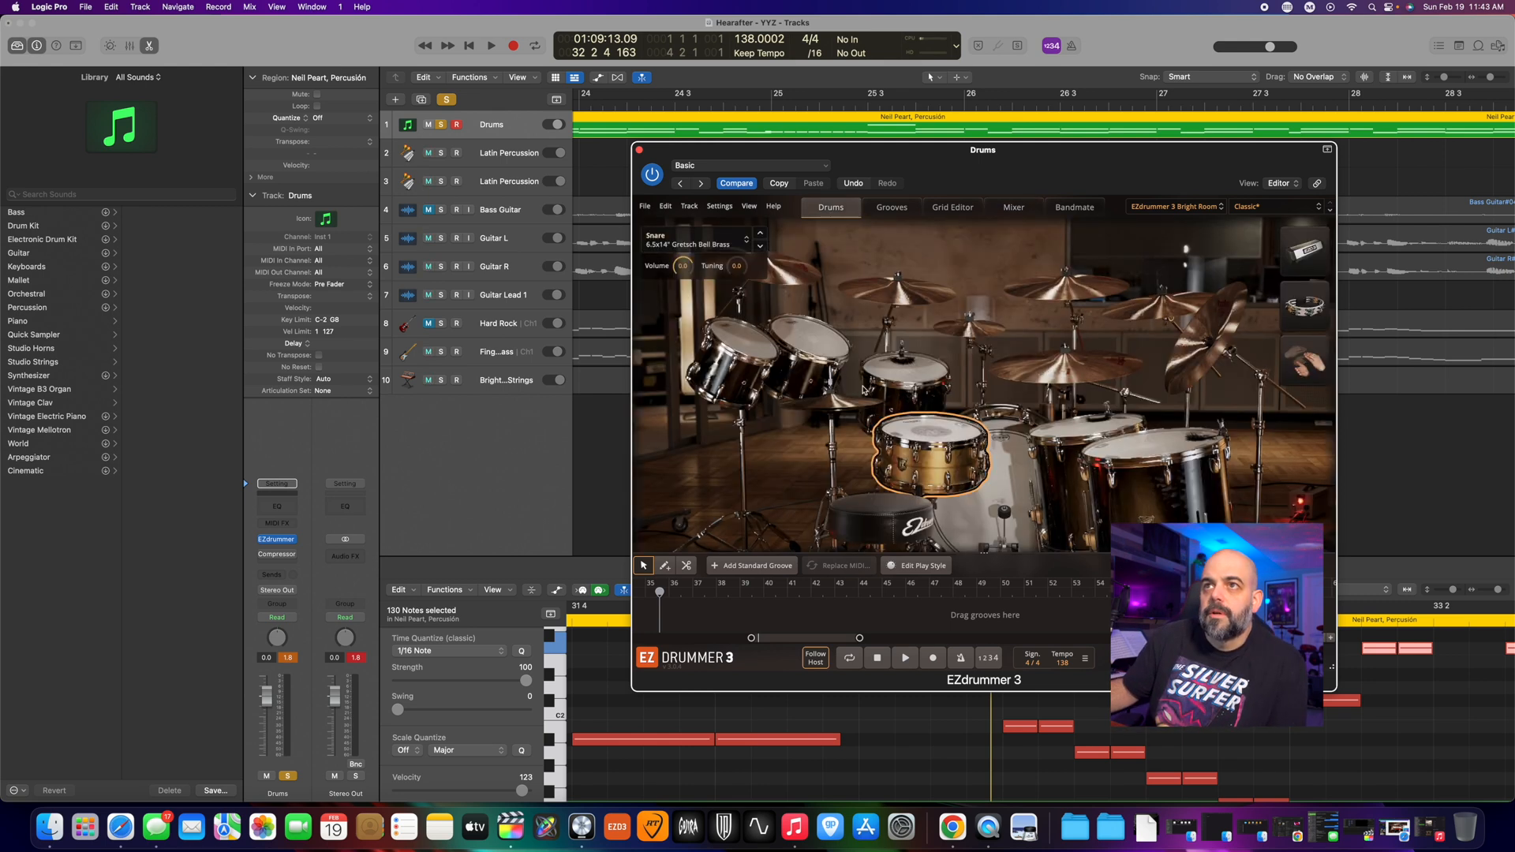
- Audition the kick and snare in the kit view and review the snare's available replacements
click(1006, 485)
click(932, 442)
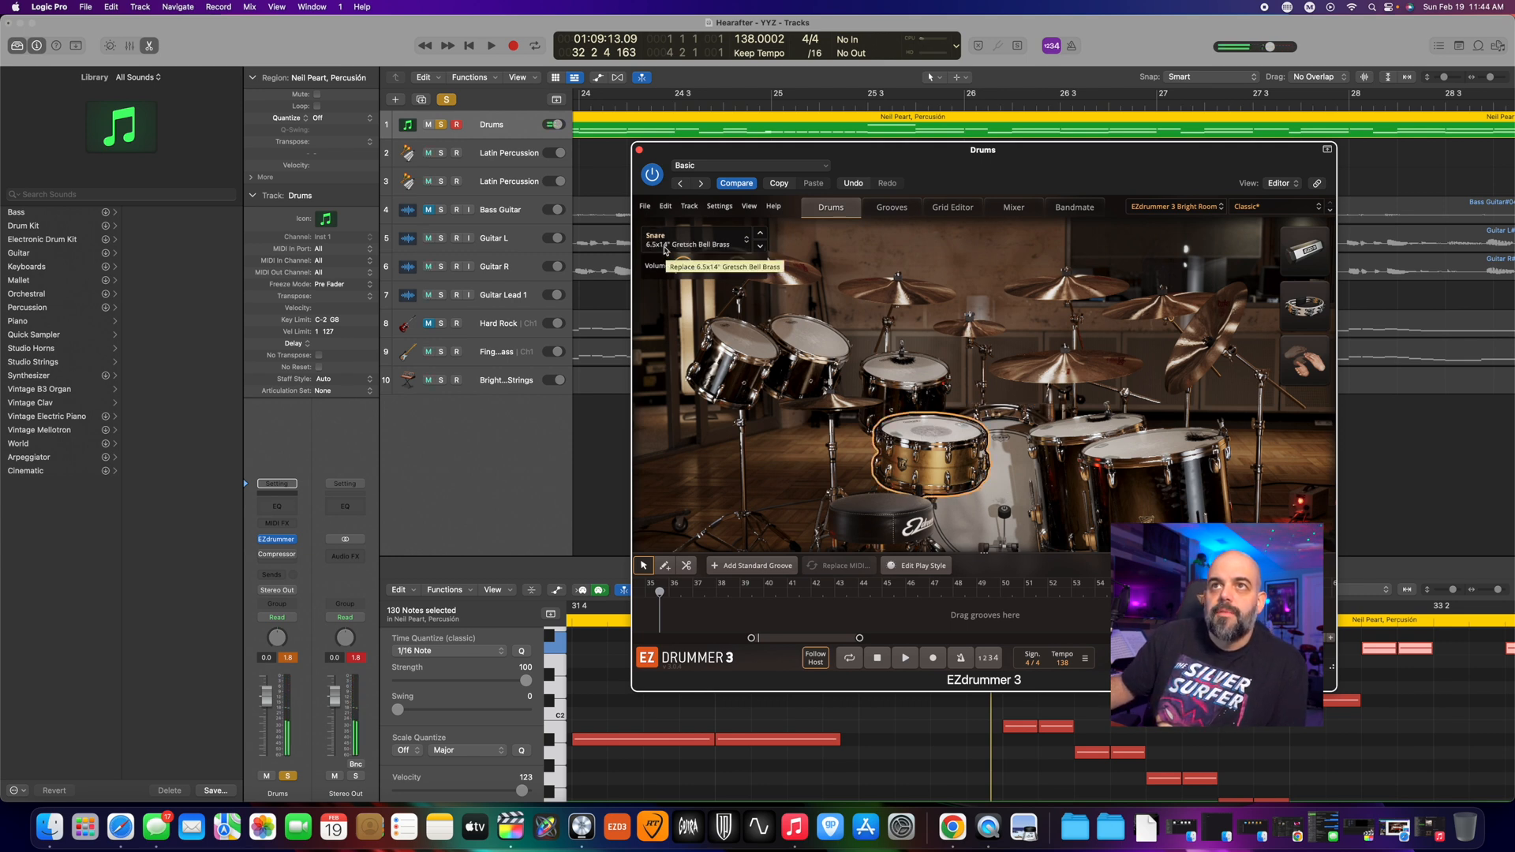
click(702, 245)
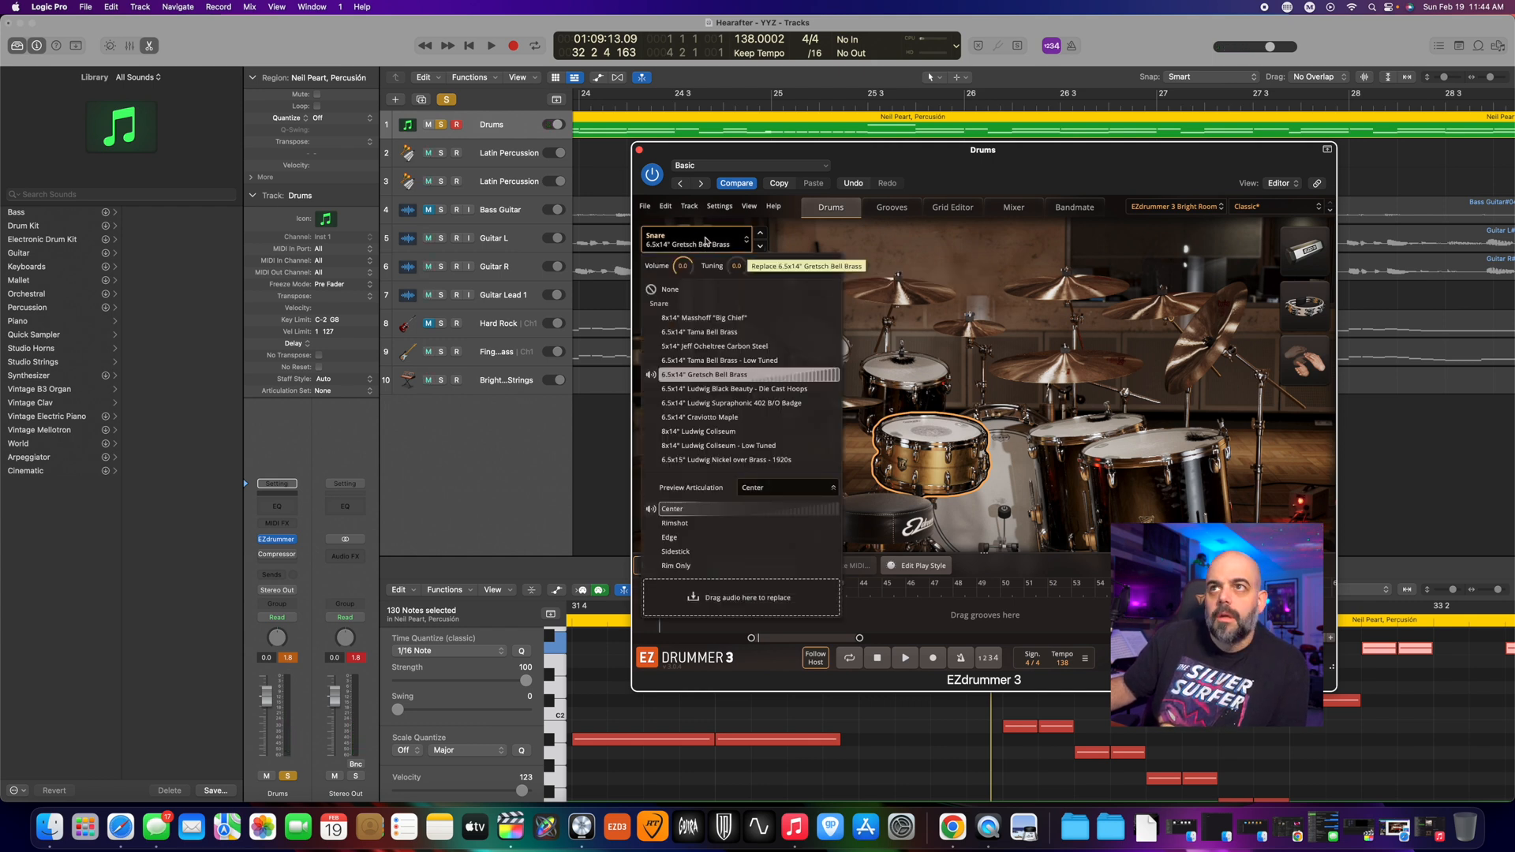
click(867, 345)
- Audition Racktom 1 and Racktom 2 and review the EZdrummer 2 Modern drums available for each
click(710, 345)
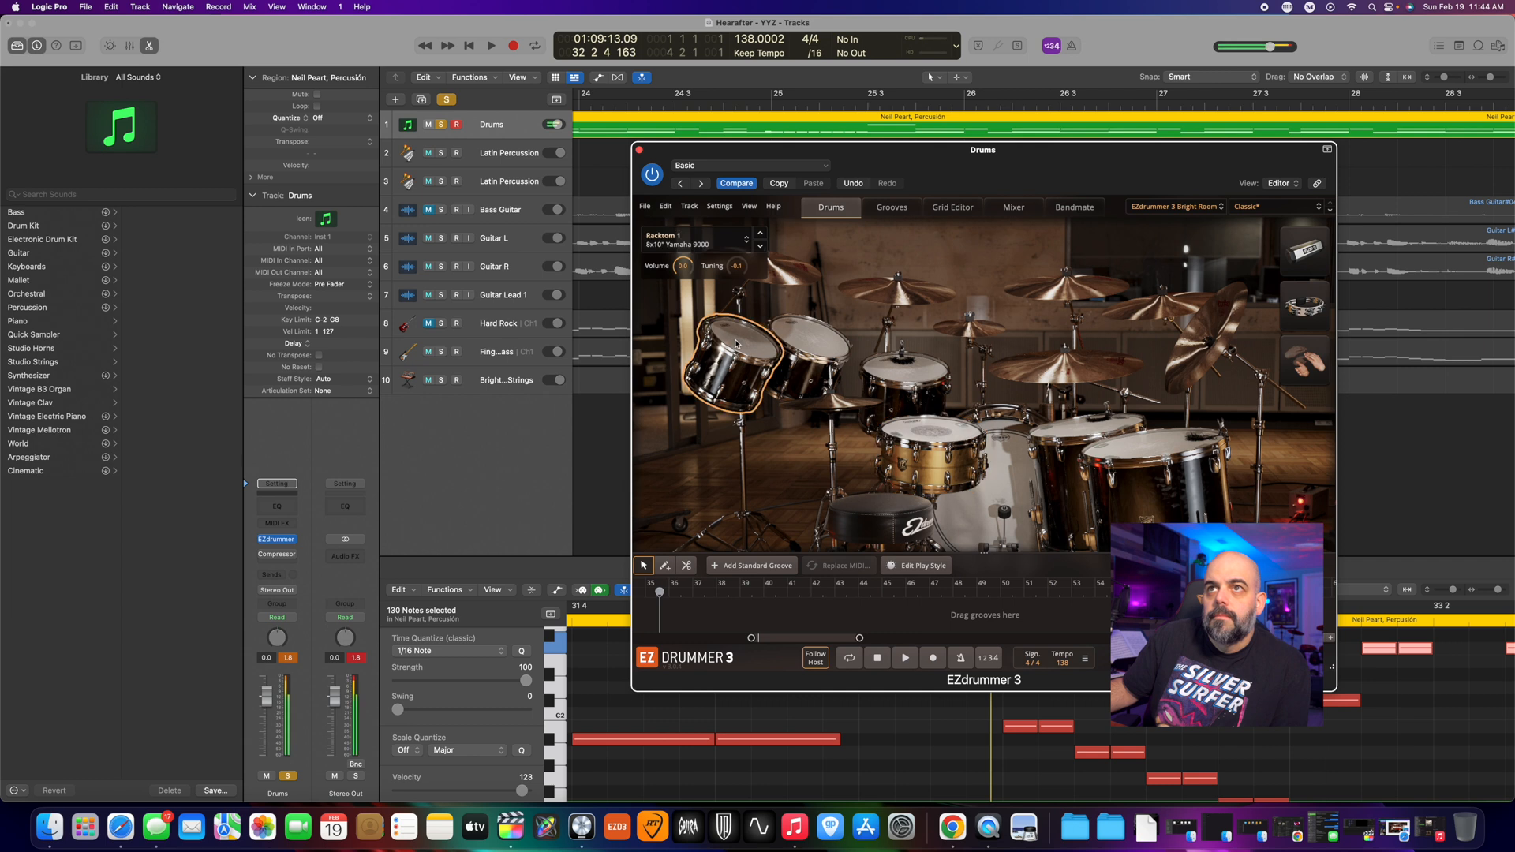
click(705, 245)
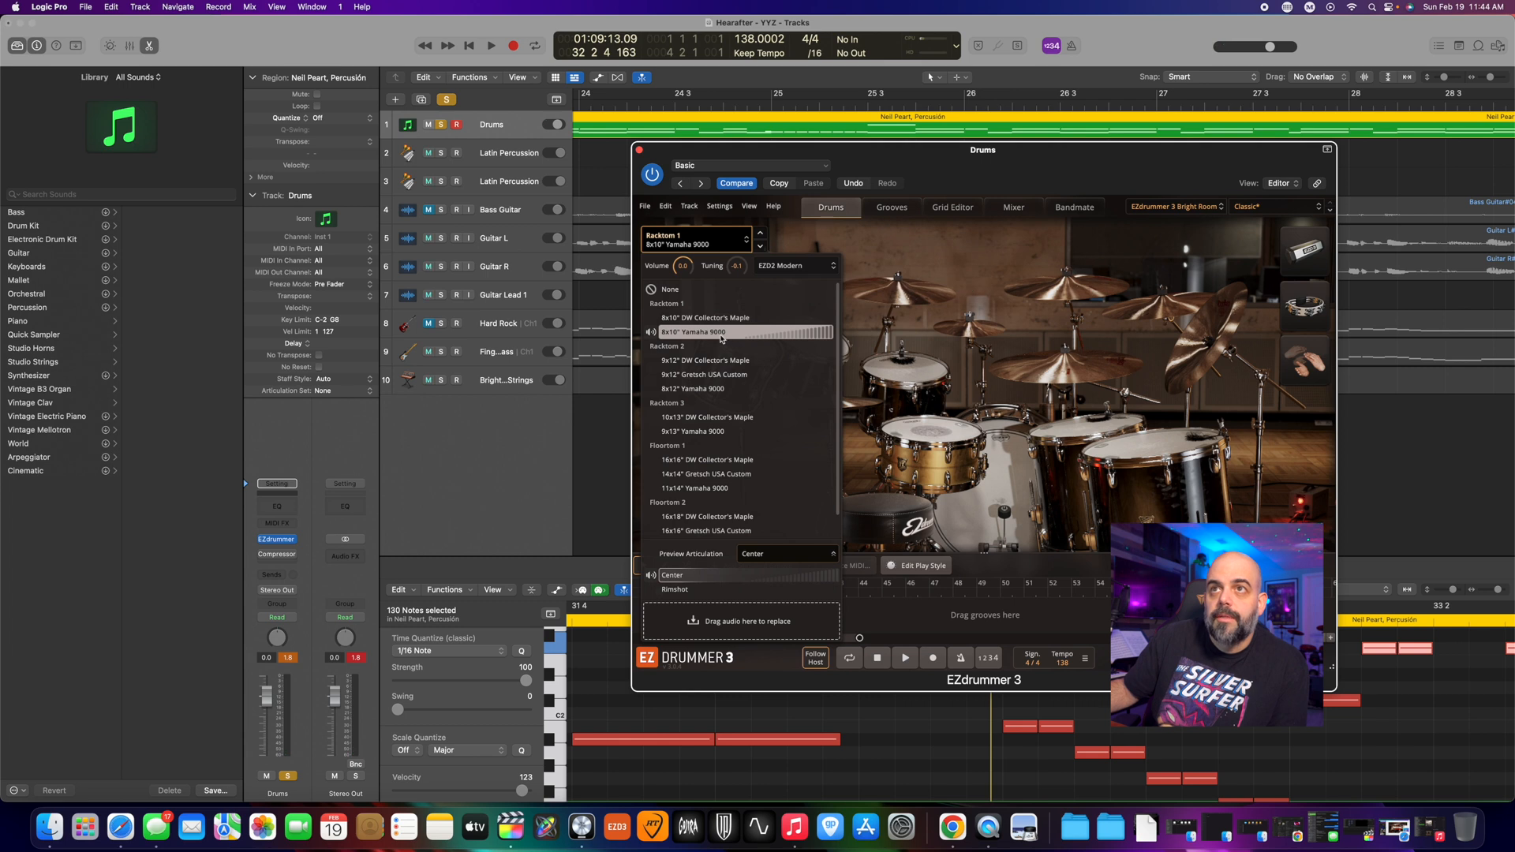
click(970, 249)
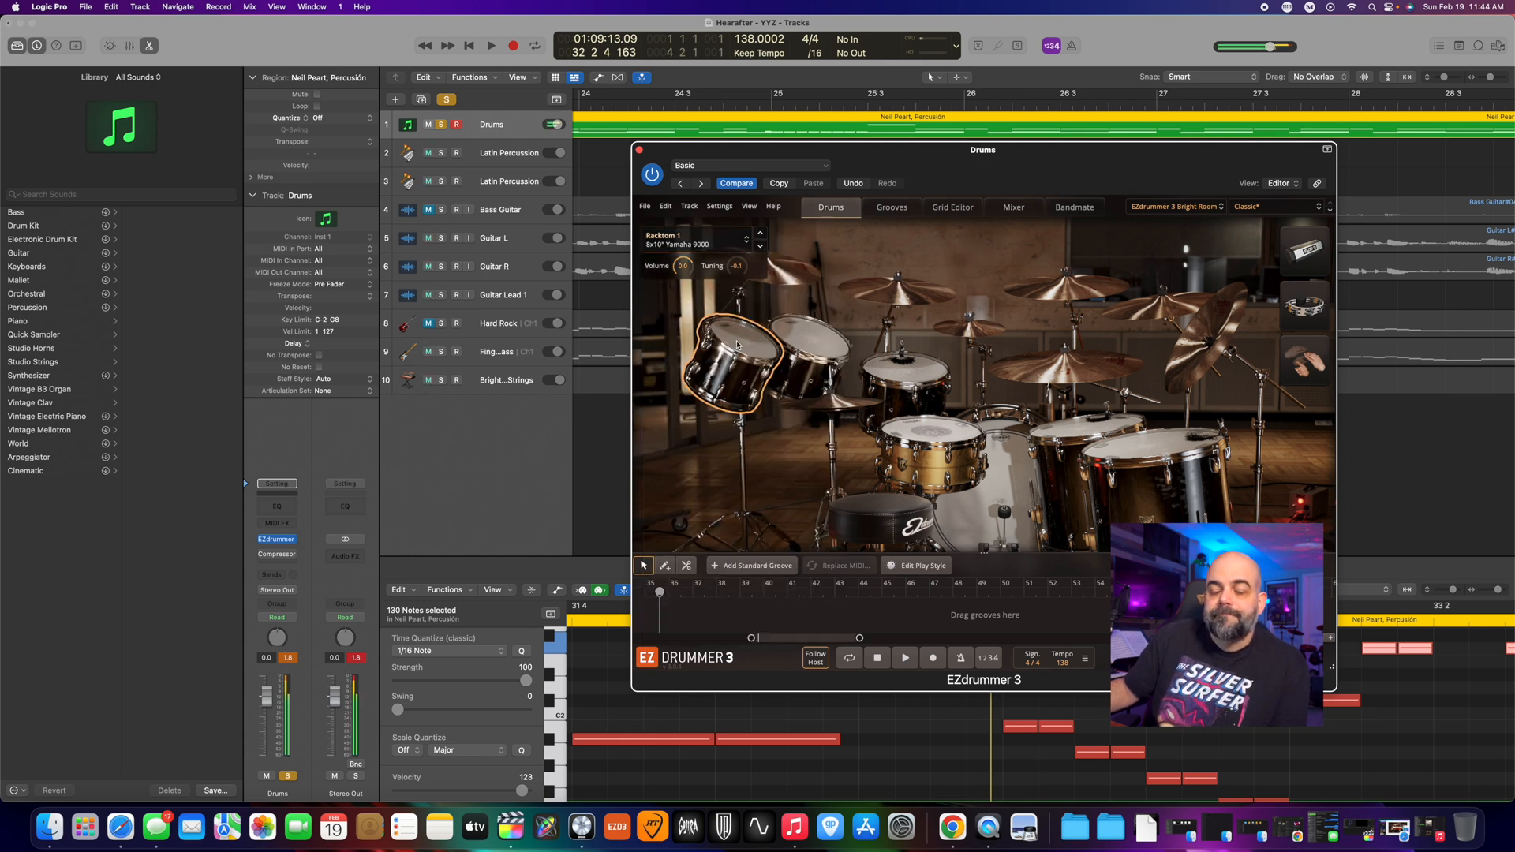
click(812, 341)
click(711, 246)
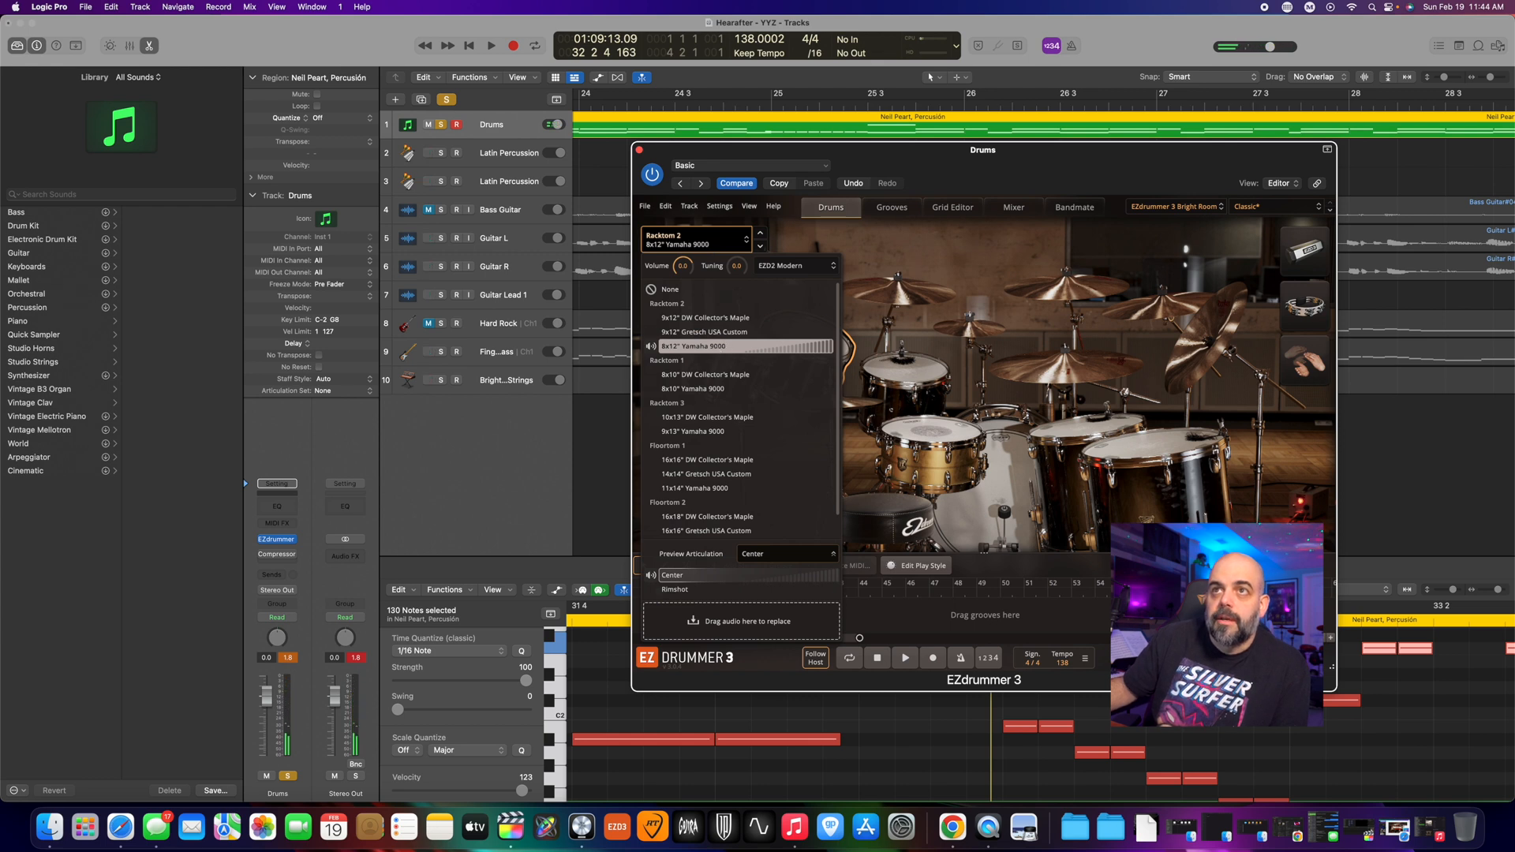
click(907, 262)
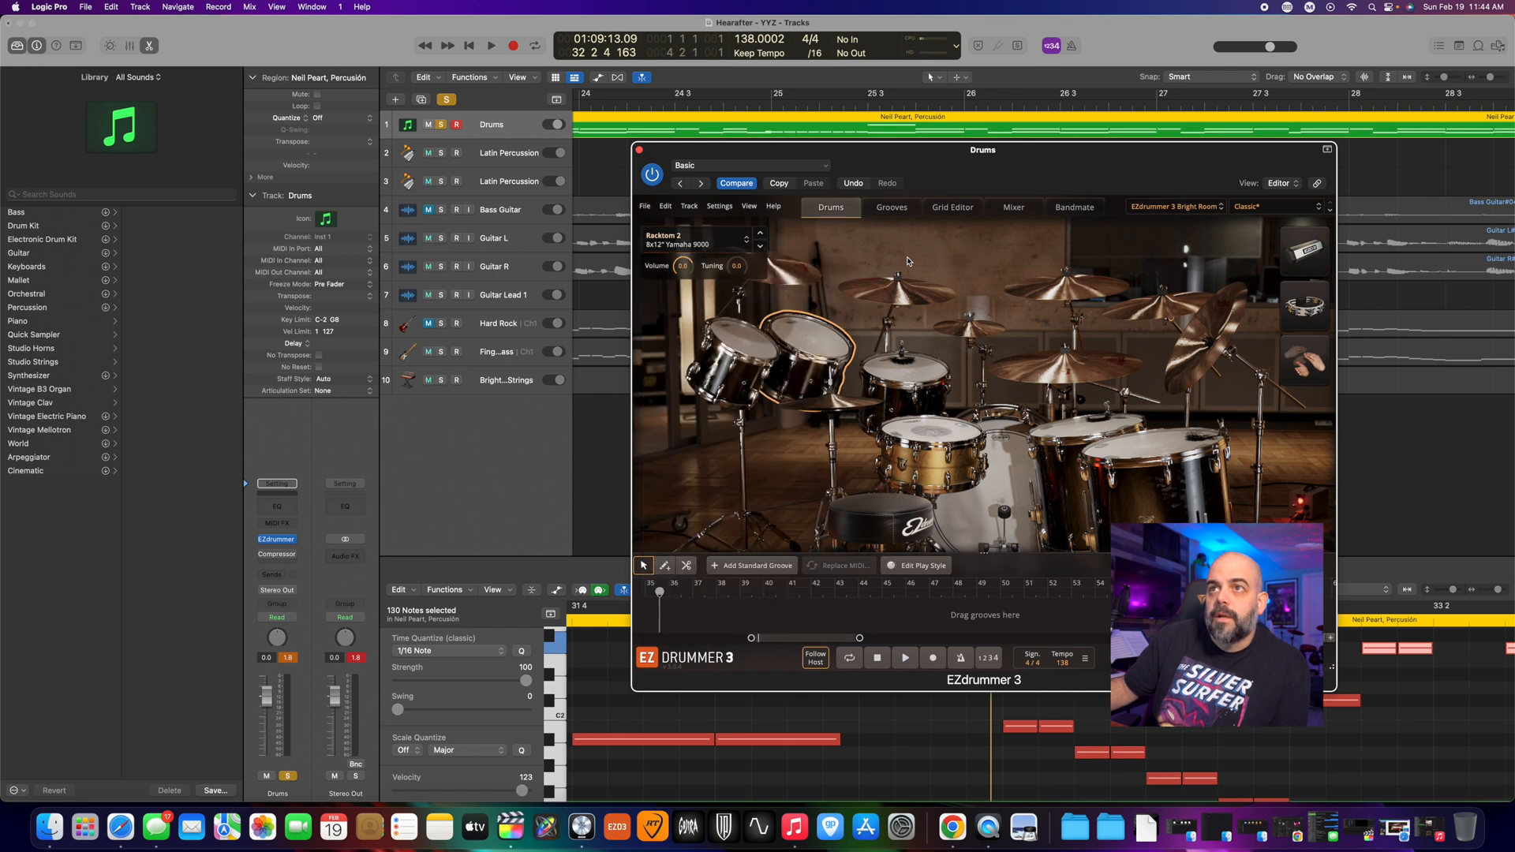
- Audition Racktom 1, Racktom 3, Floortom 1 and Floortom 2 in the kit view
click(740, 351)
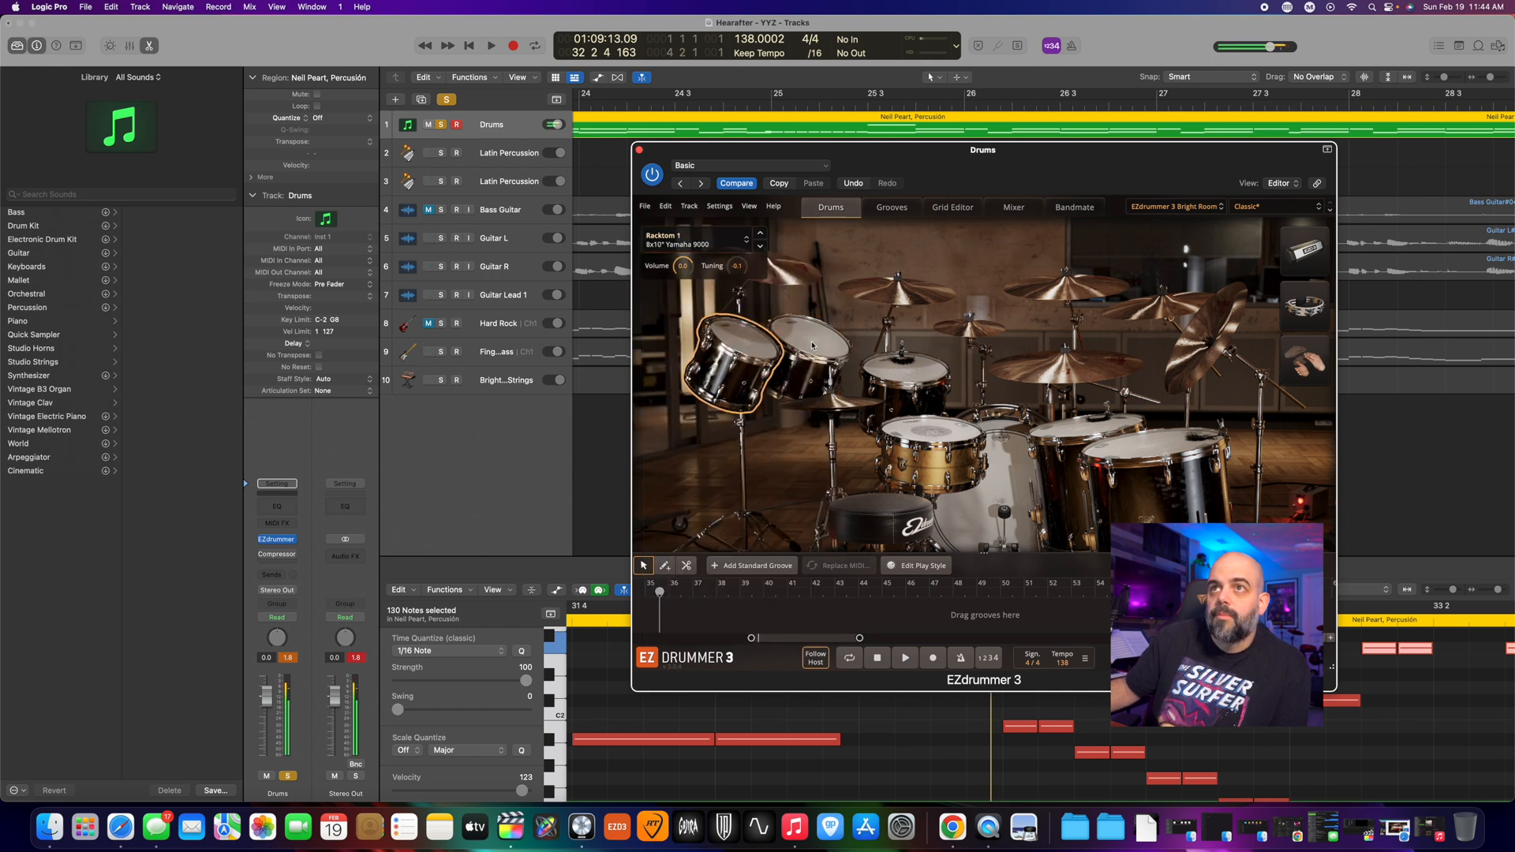
click(917, 371)
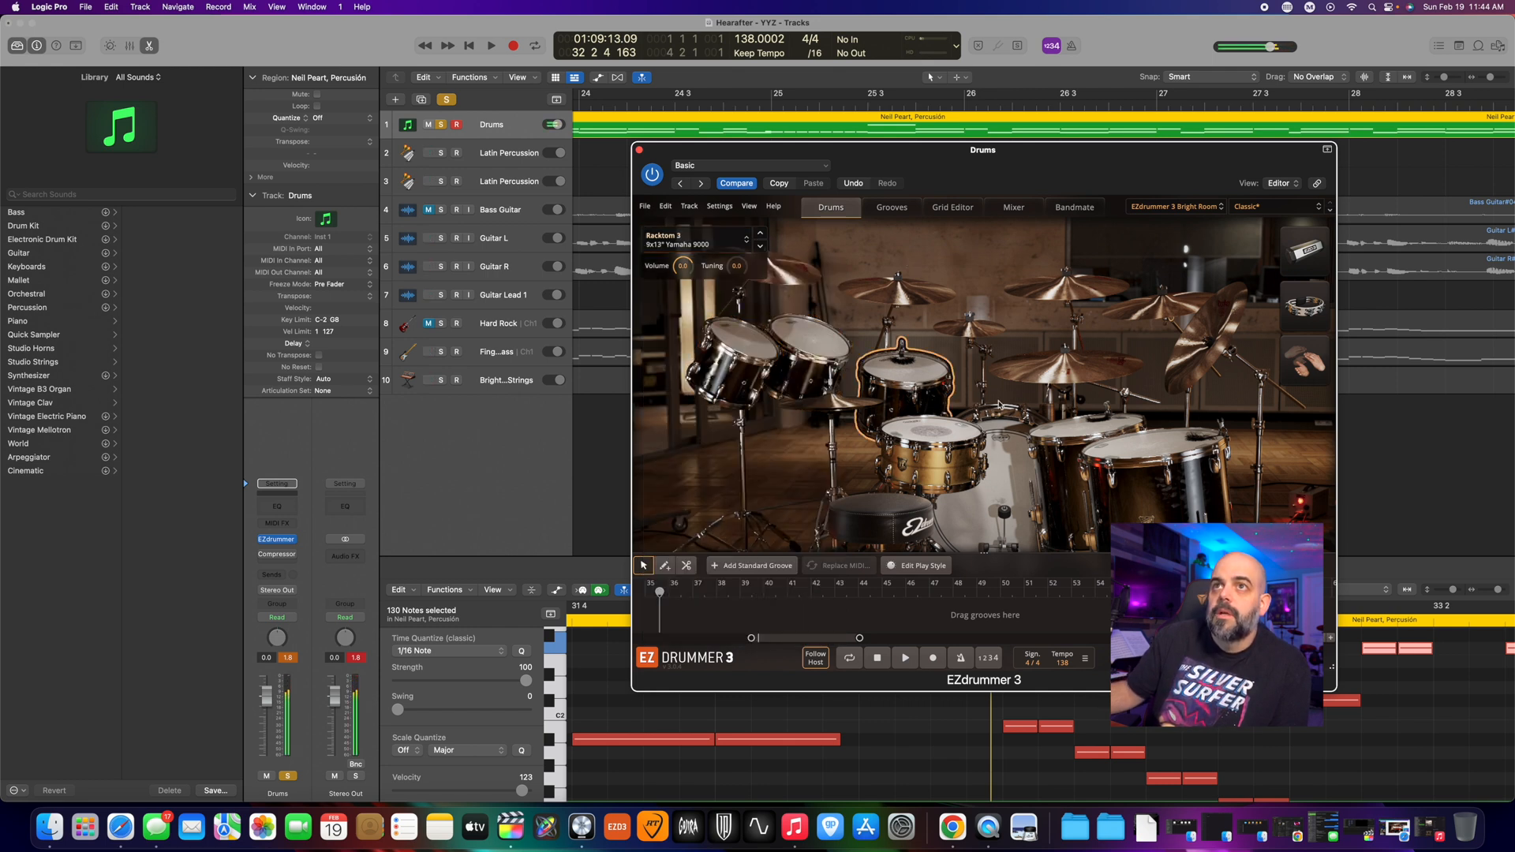
click(1087, 431)
click(1151, 457)
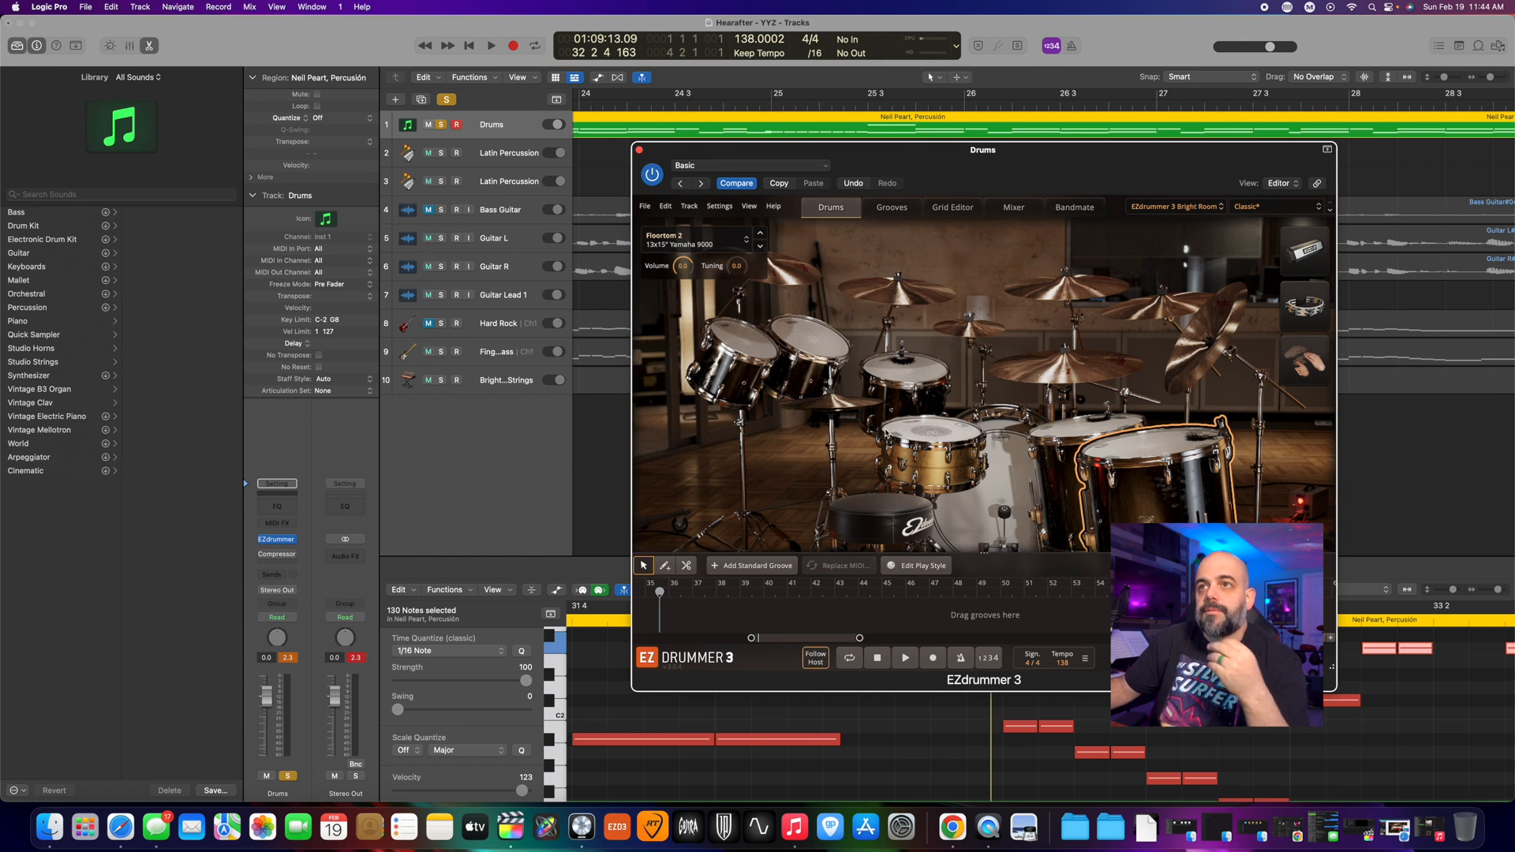
- Audition the hi-hat and ride and review the EZdrummer 3 Bright Room replacements and articulations for each
click(843, 404)
click(703, 243)
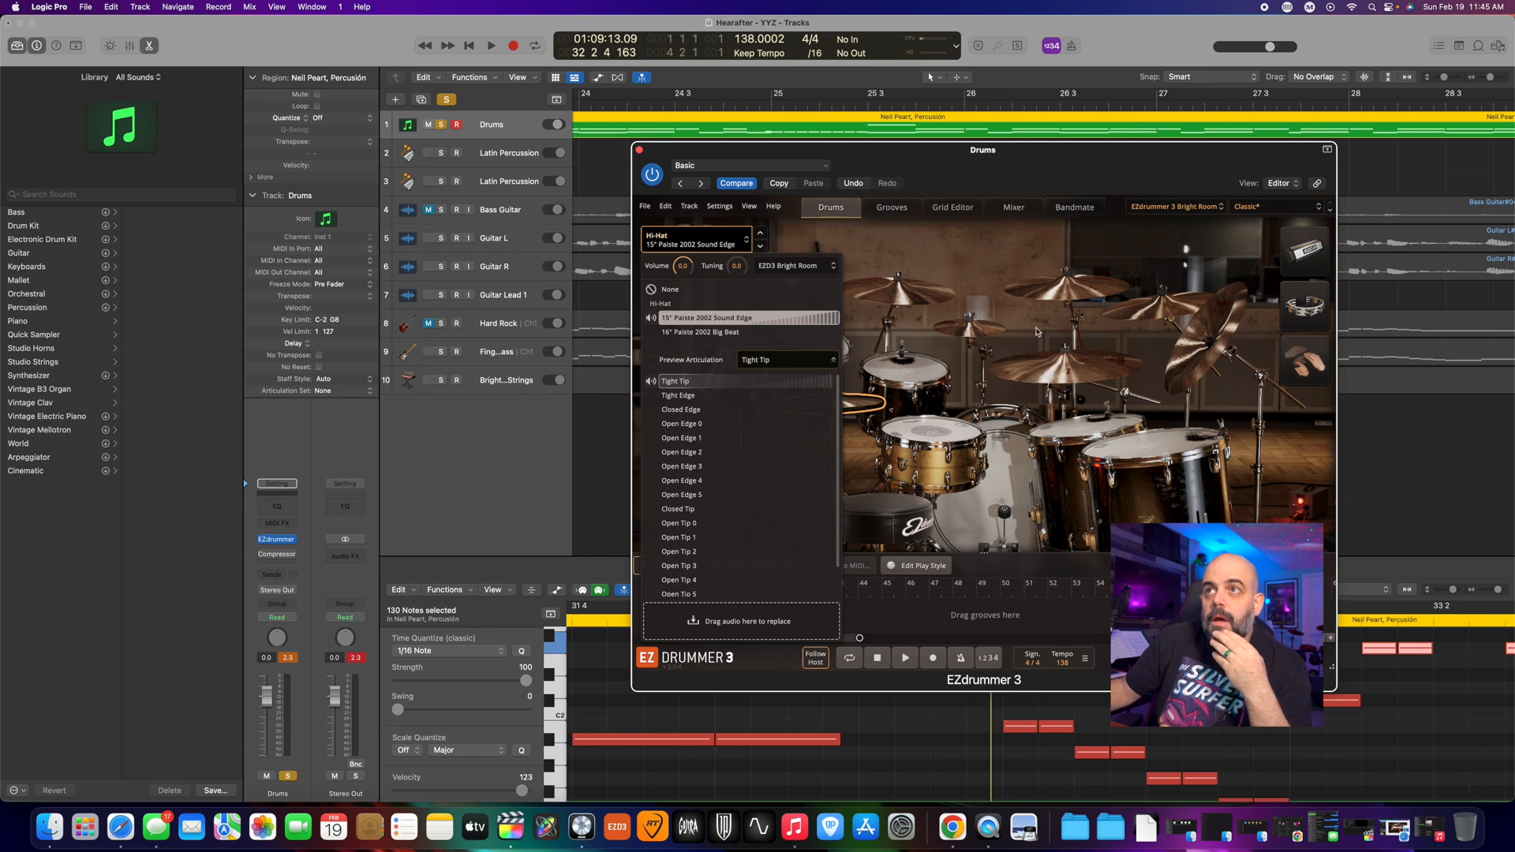
click(1056, 375)
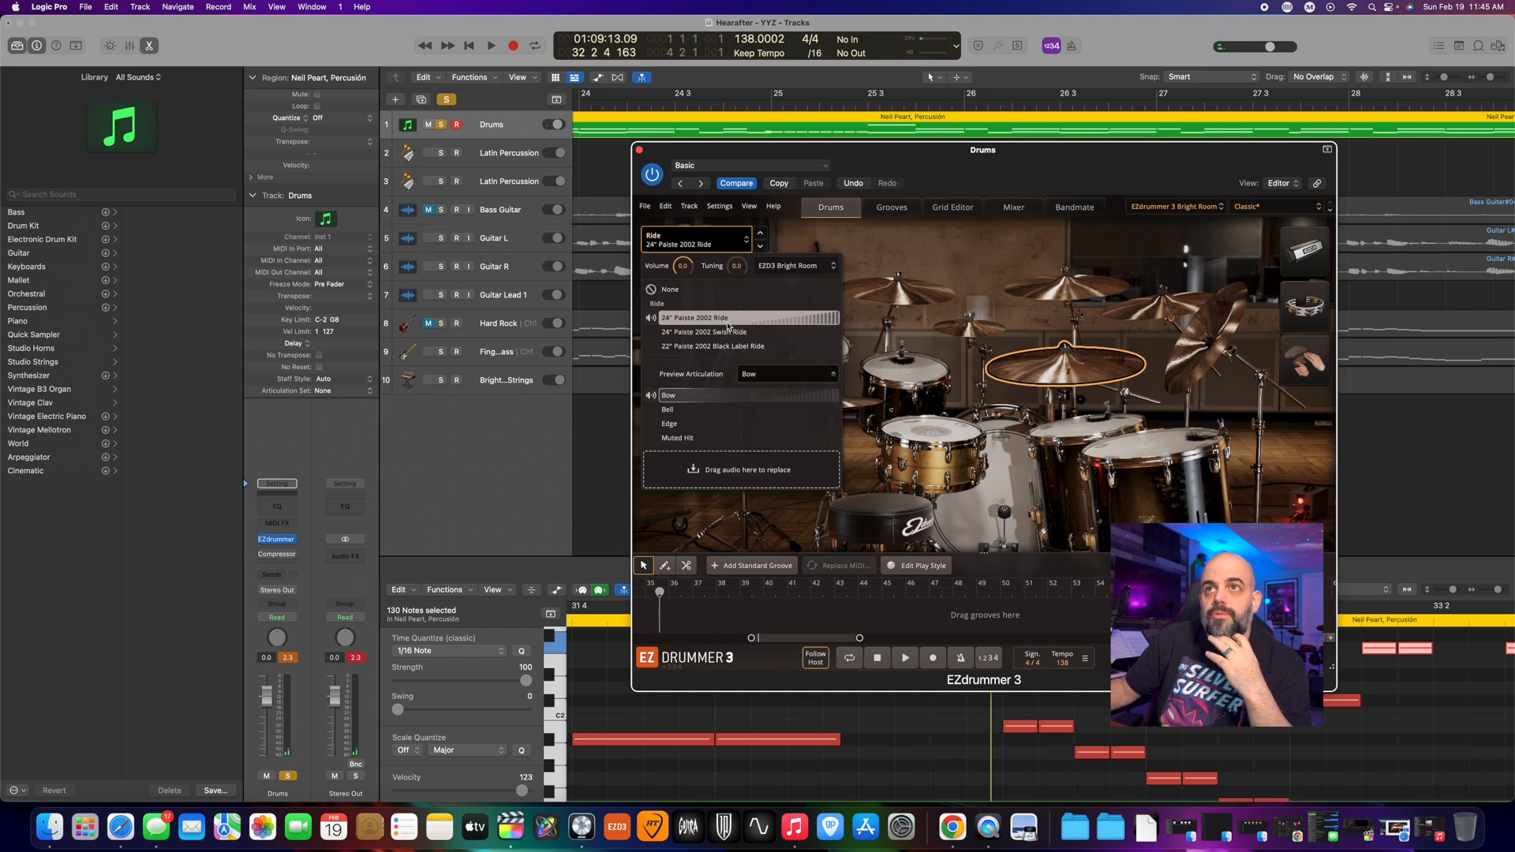
click(1037, 369)
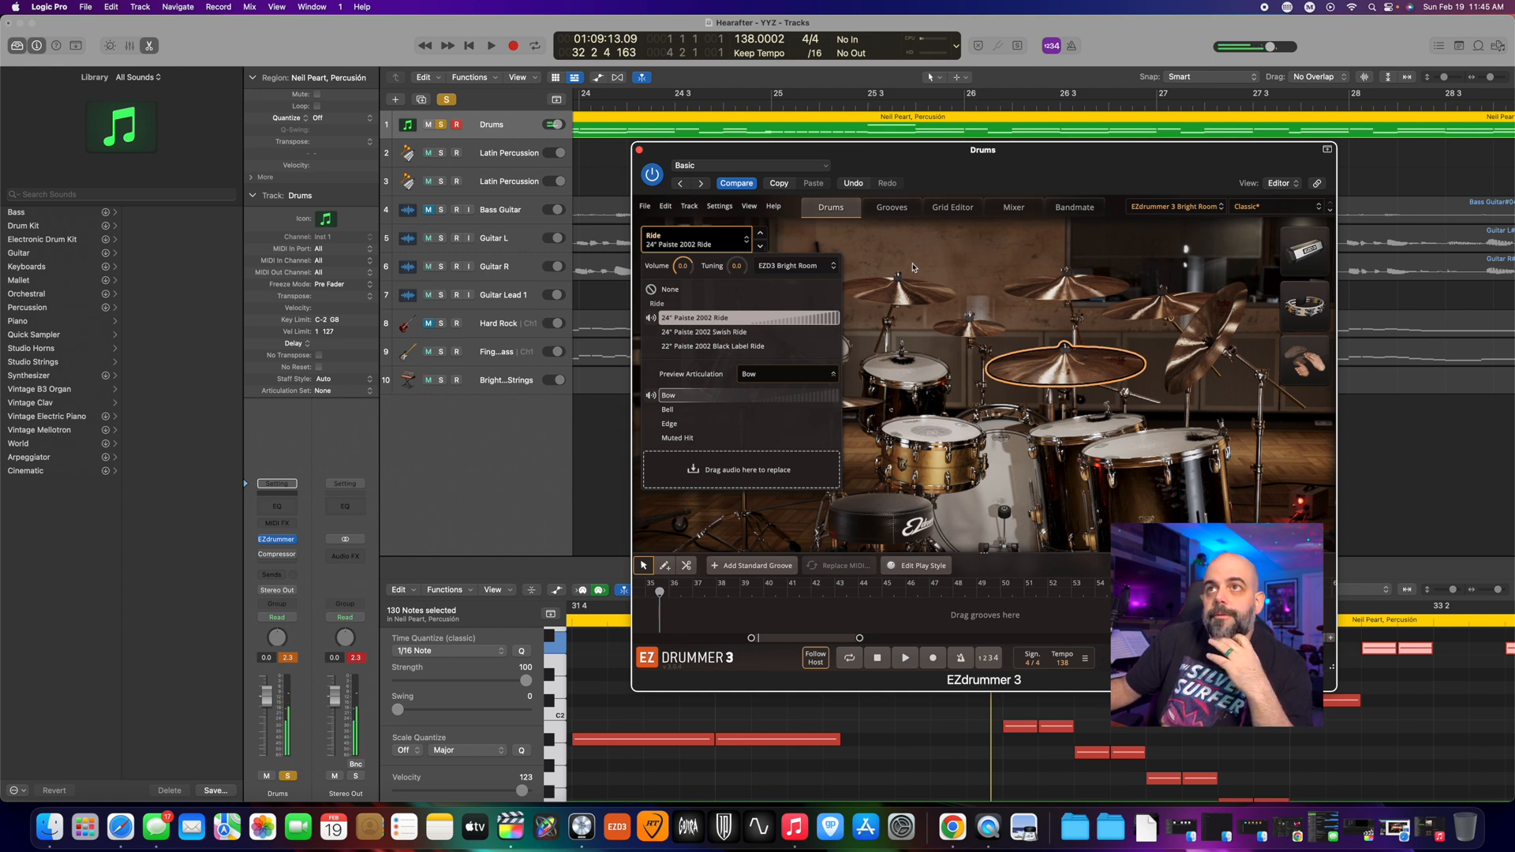
click(894, 311)
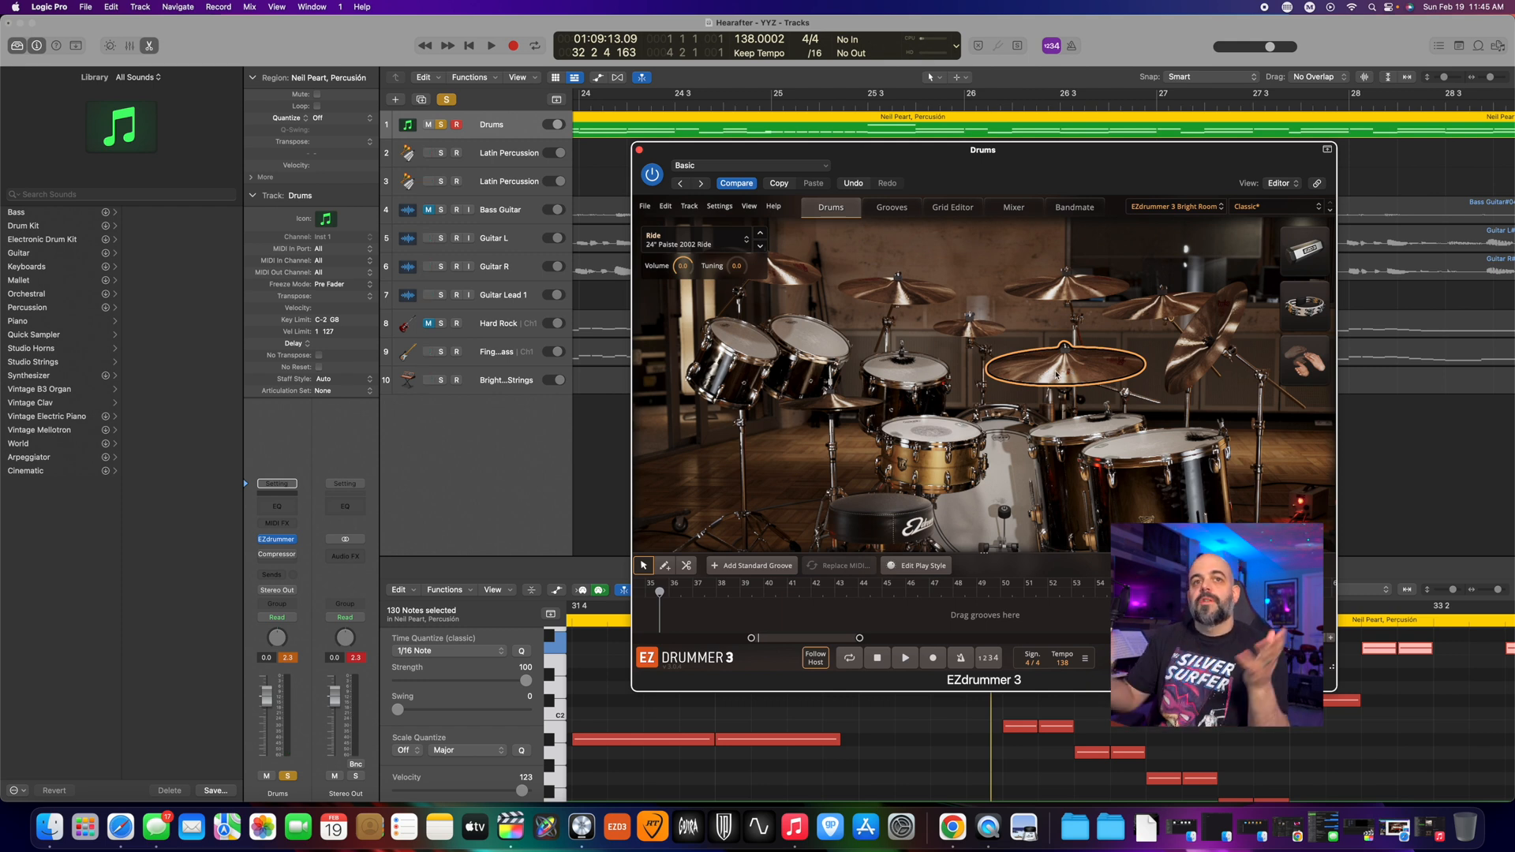
click(704, 246)
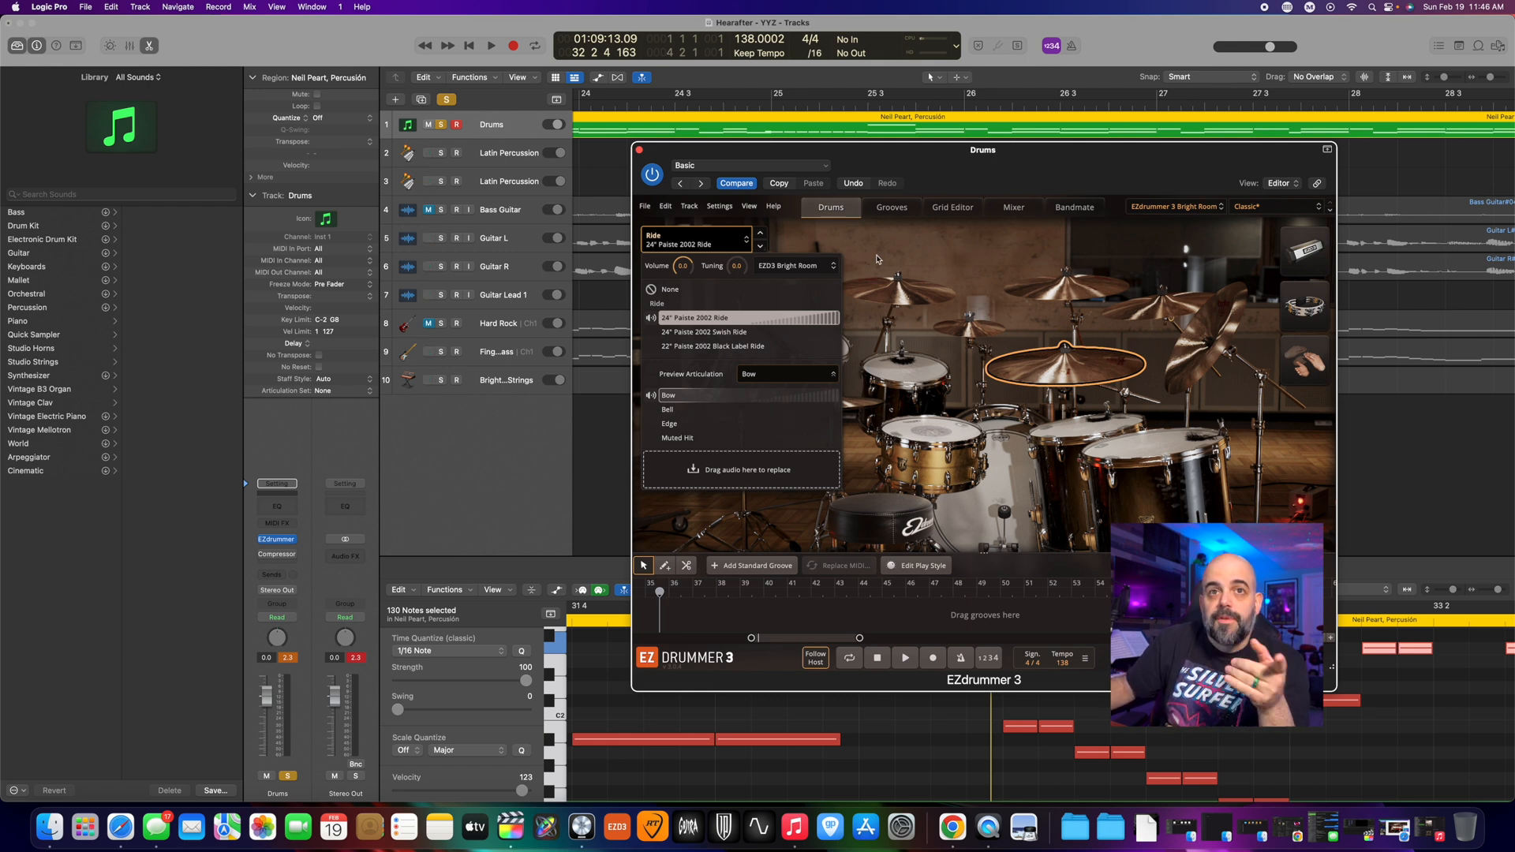
- Review the sound libraries available for replacing the ride, including User Audio Files
click(704, 243)
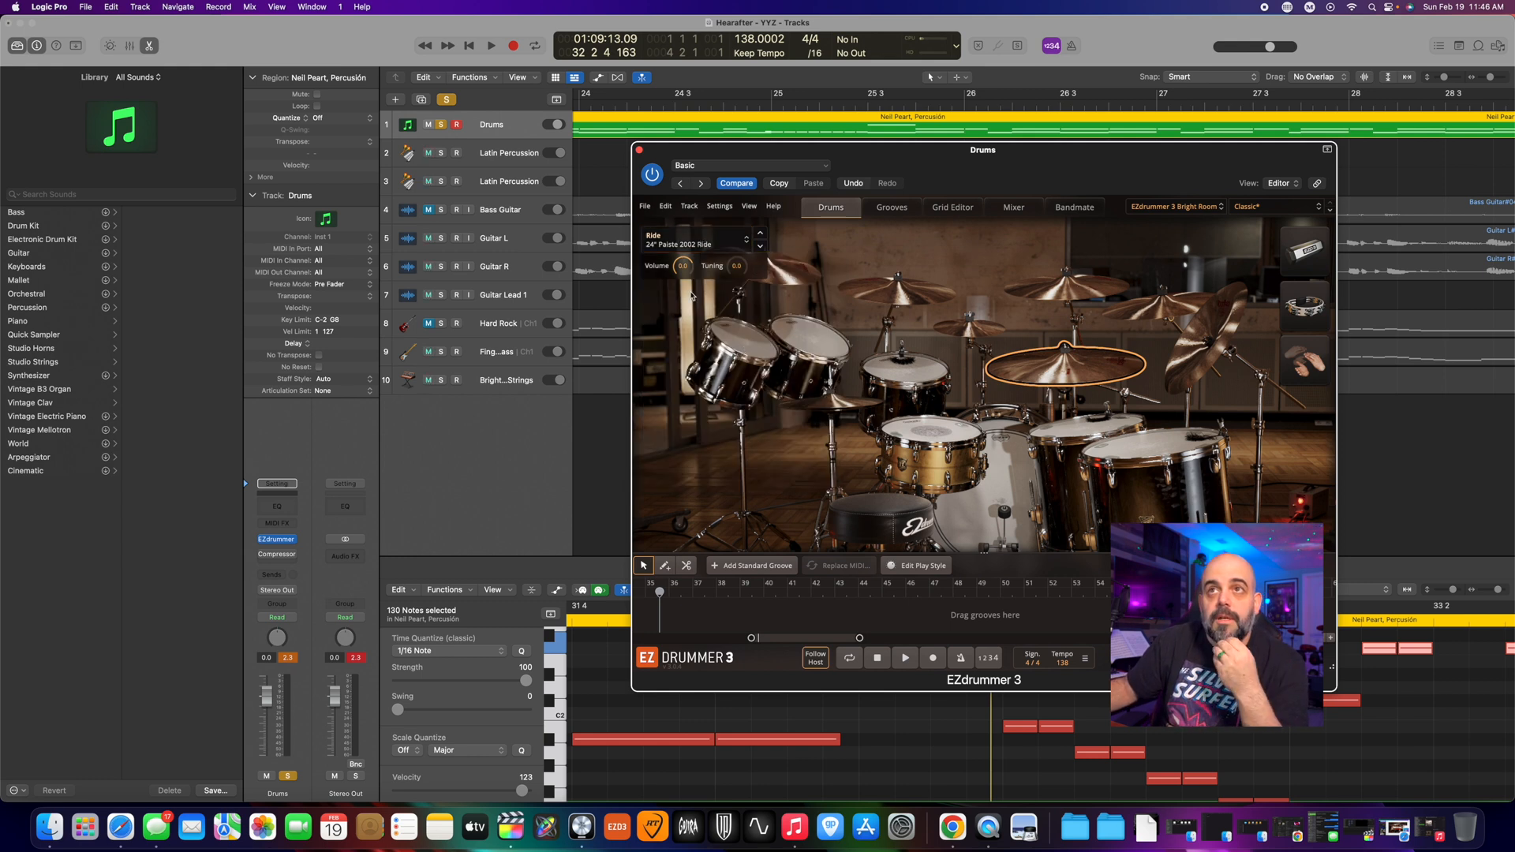
click(702, 243)
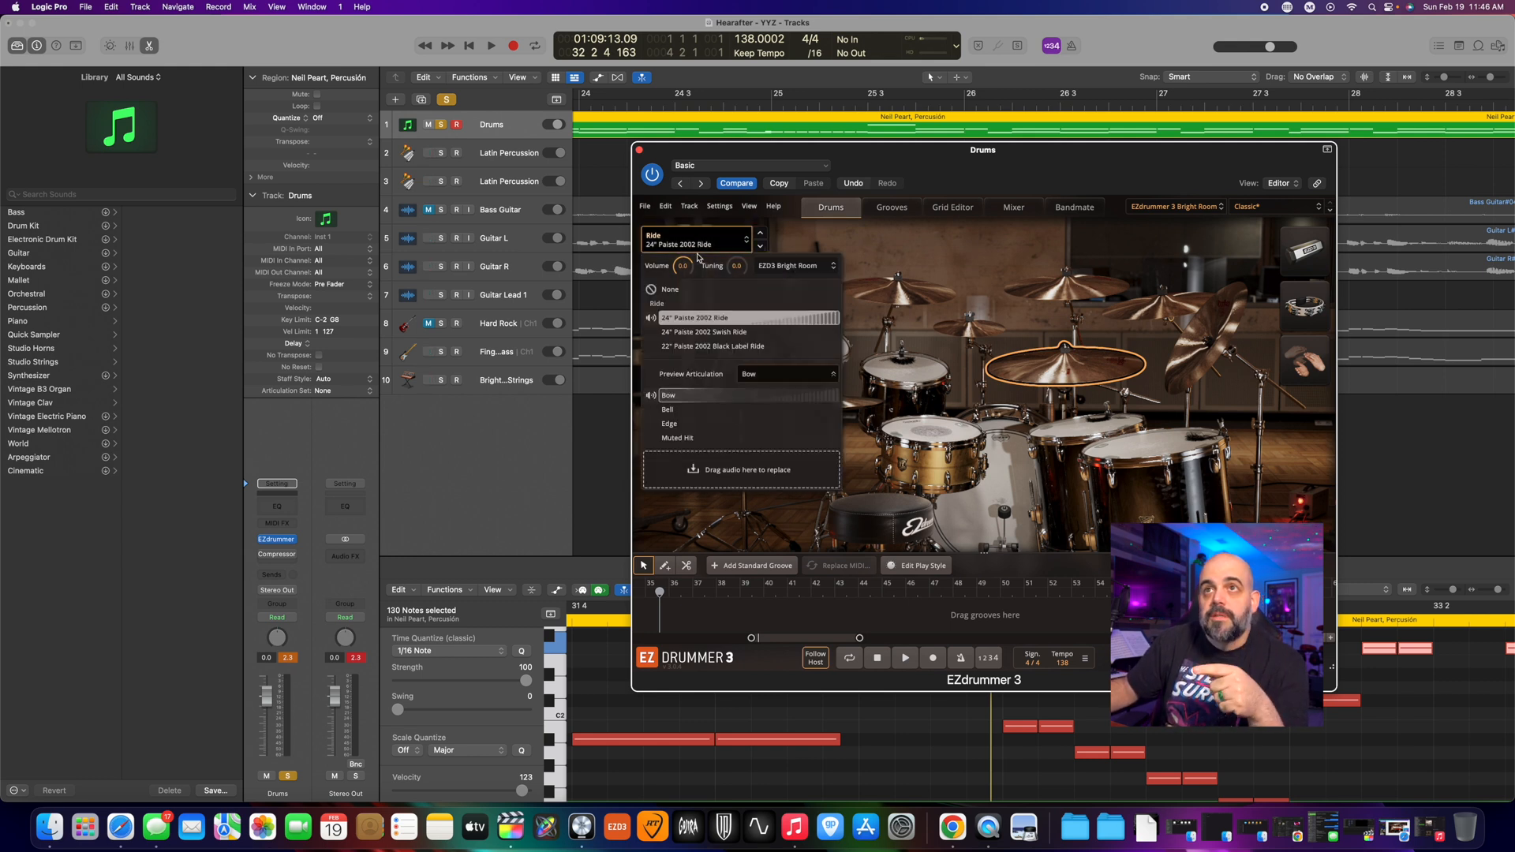
click(798, 269)
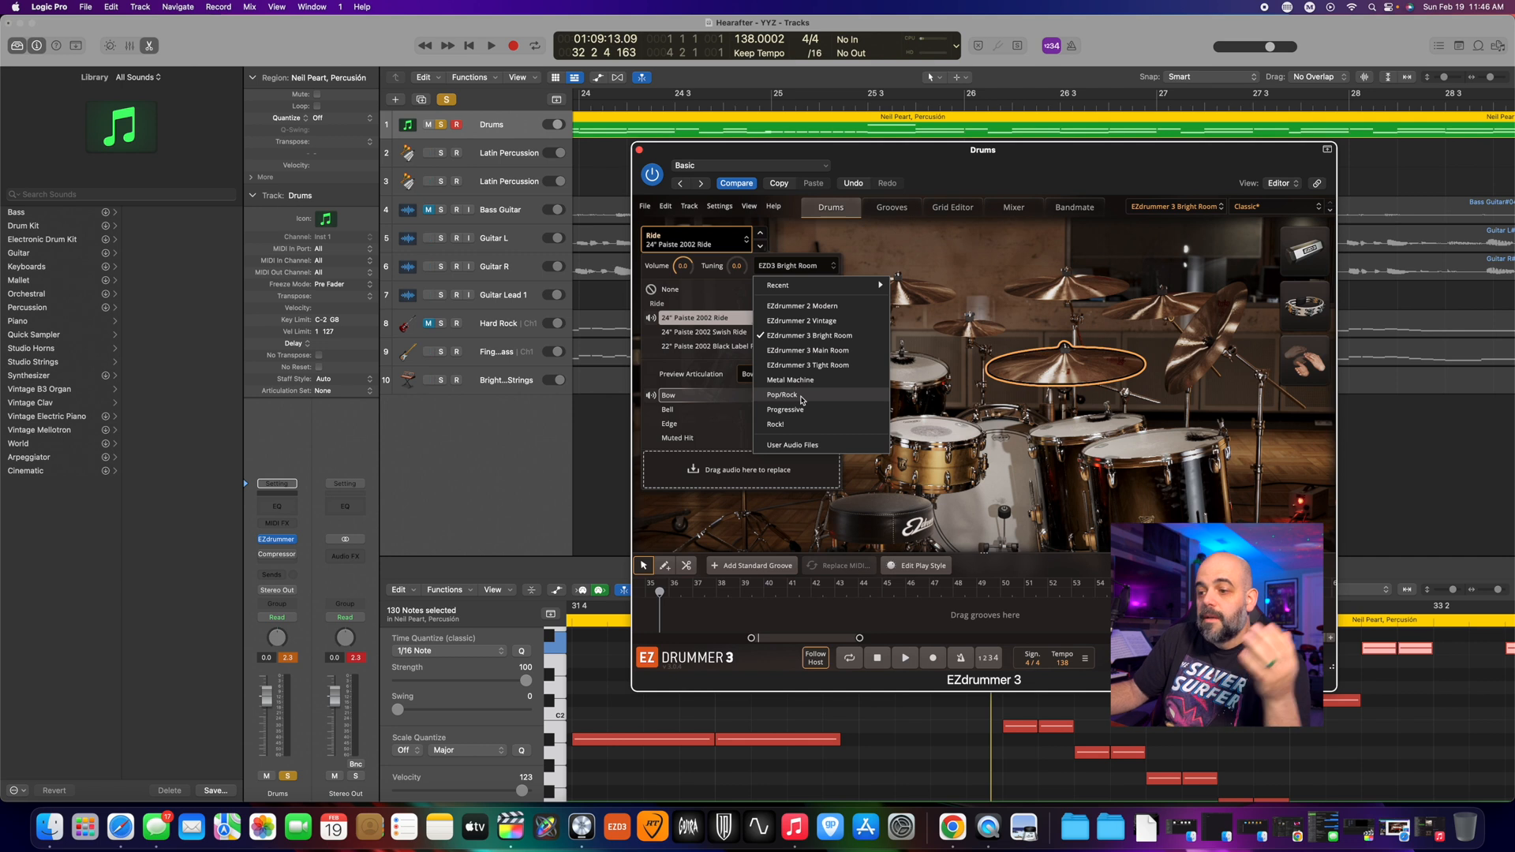
click(793, 445)
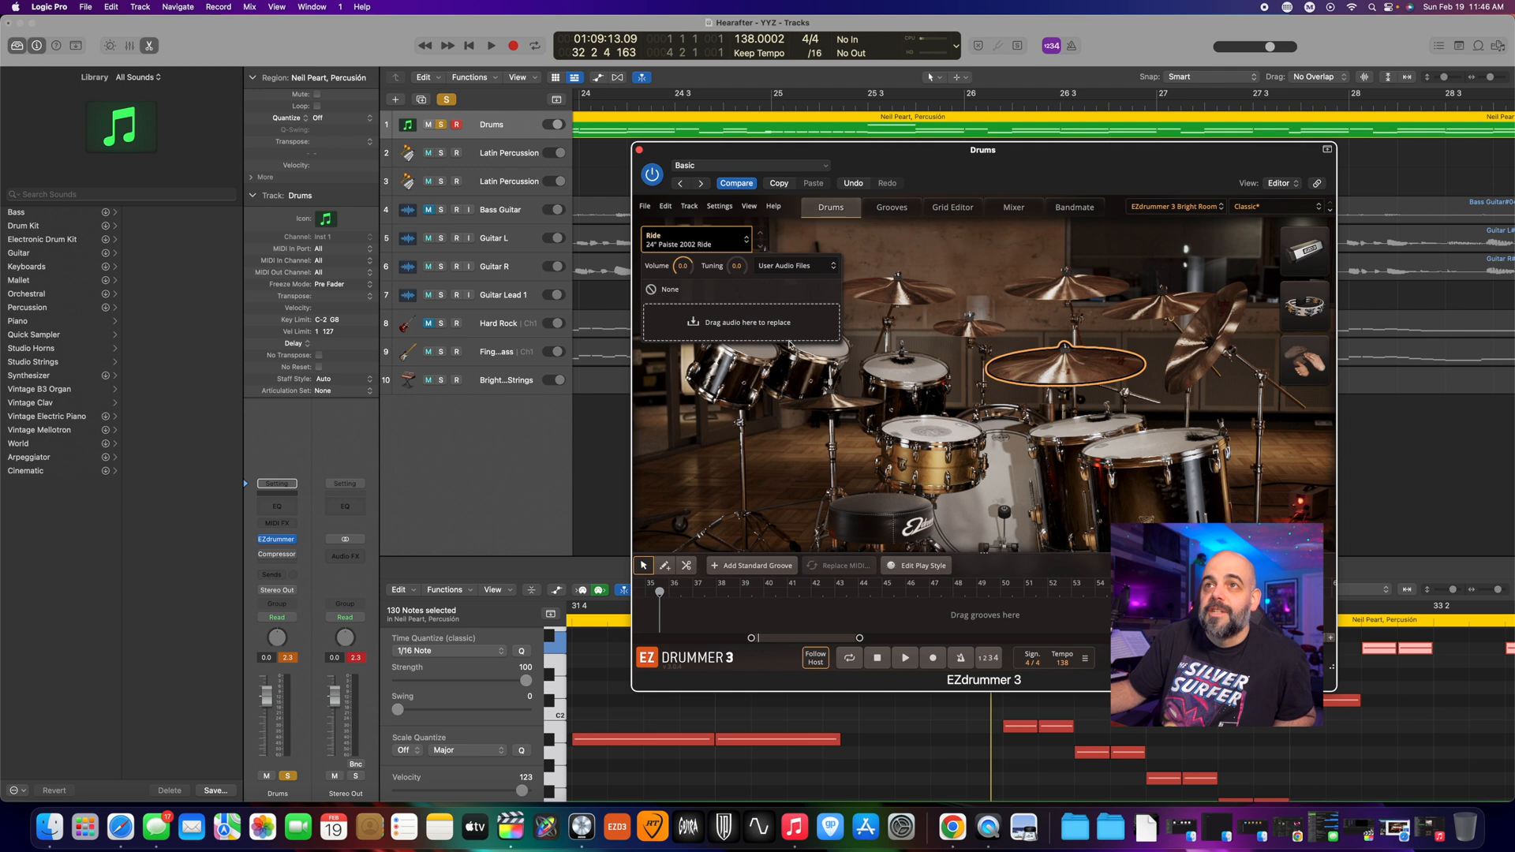
drag(962, 149, 803, 189)
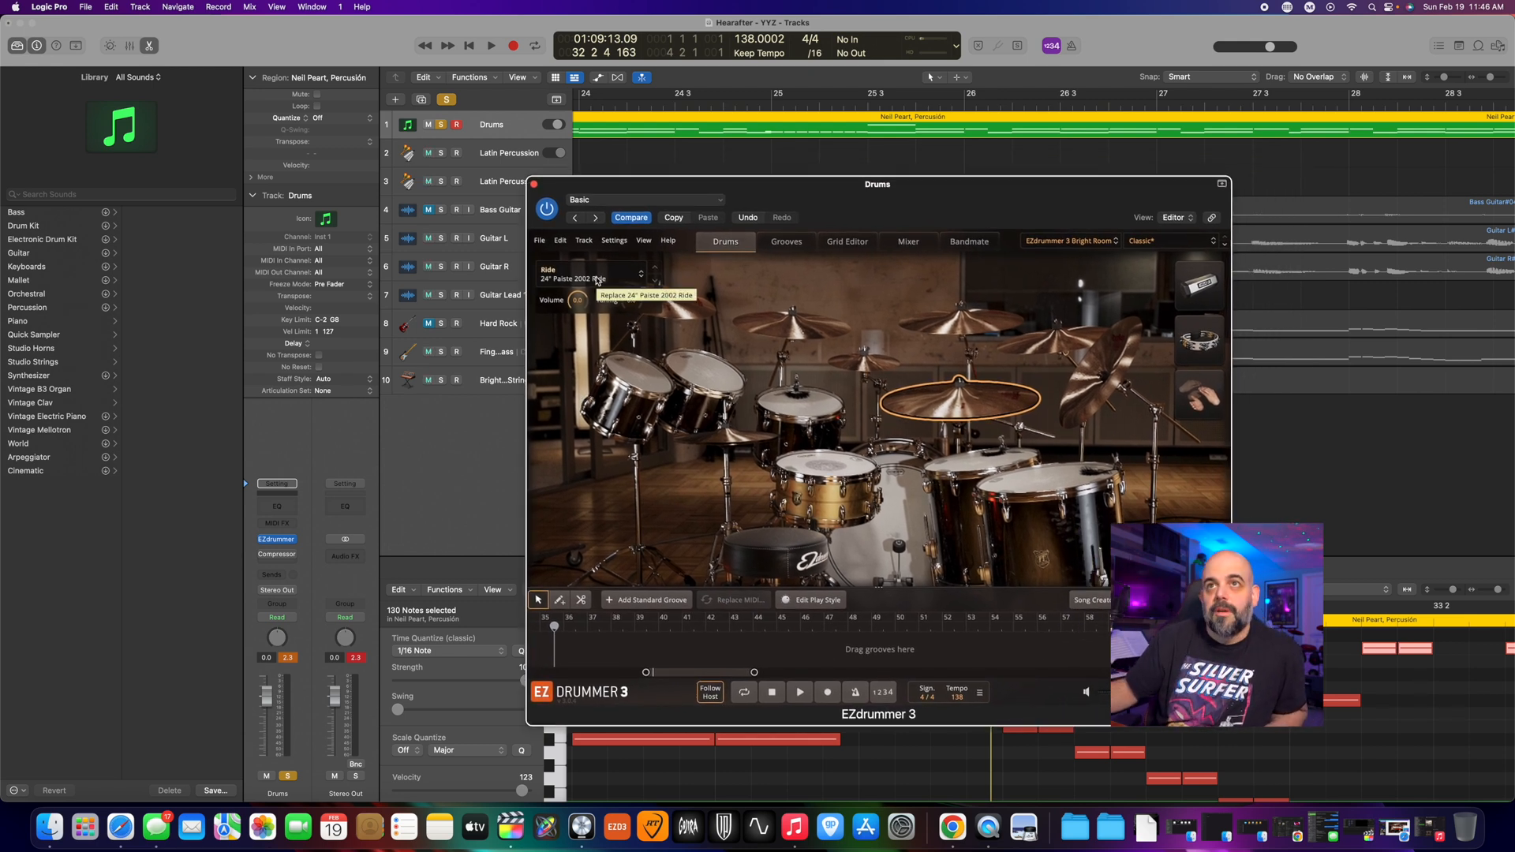
drag(912, 190, 841, 204)
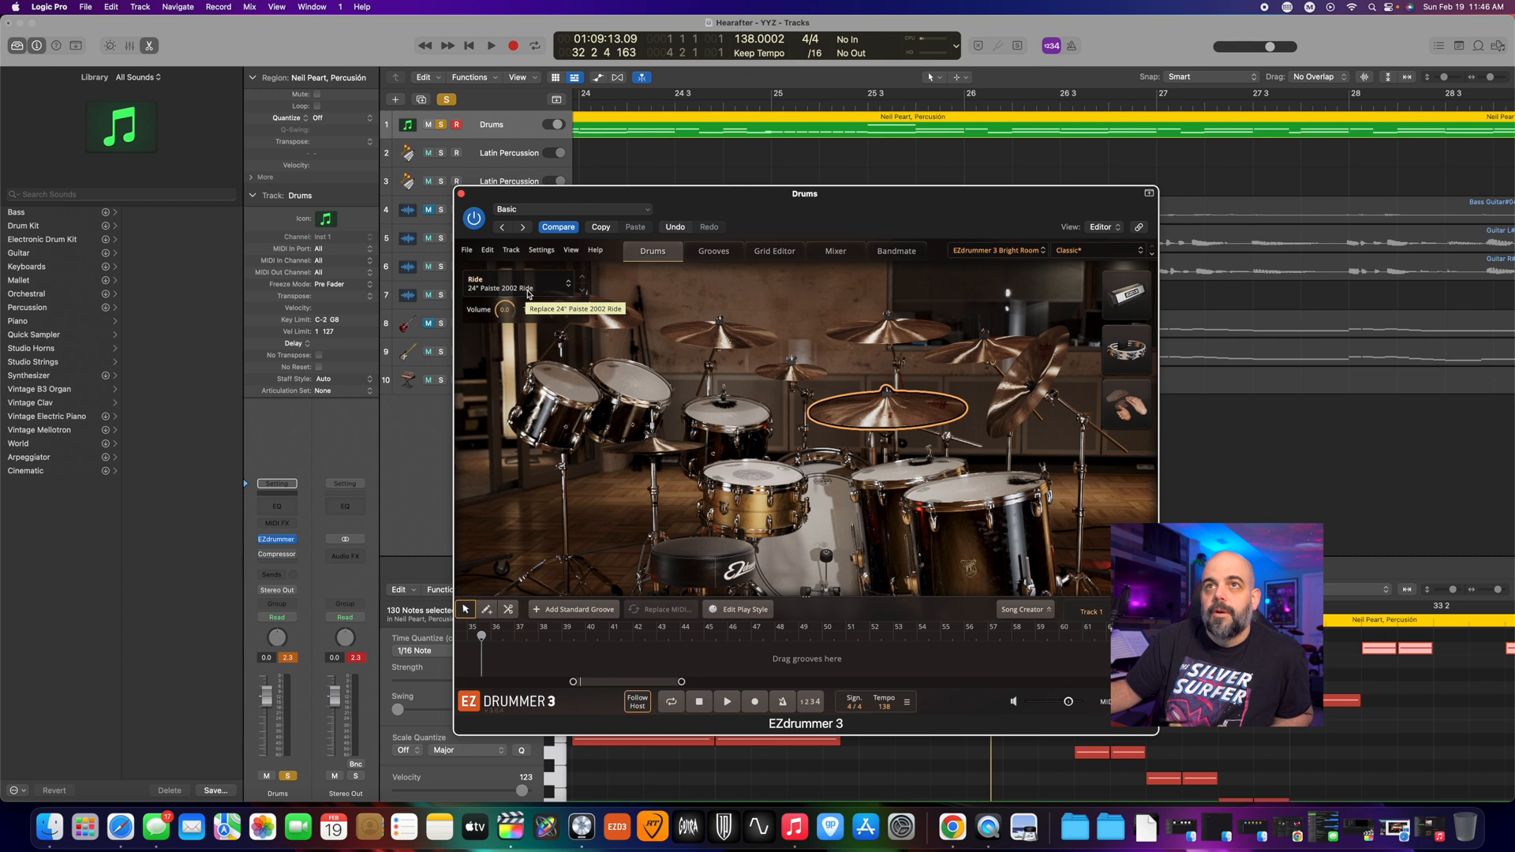
drag(746, 199, 758, 210)
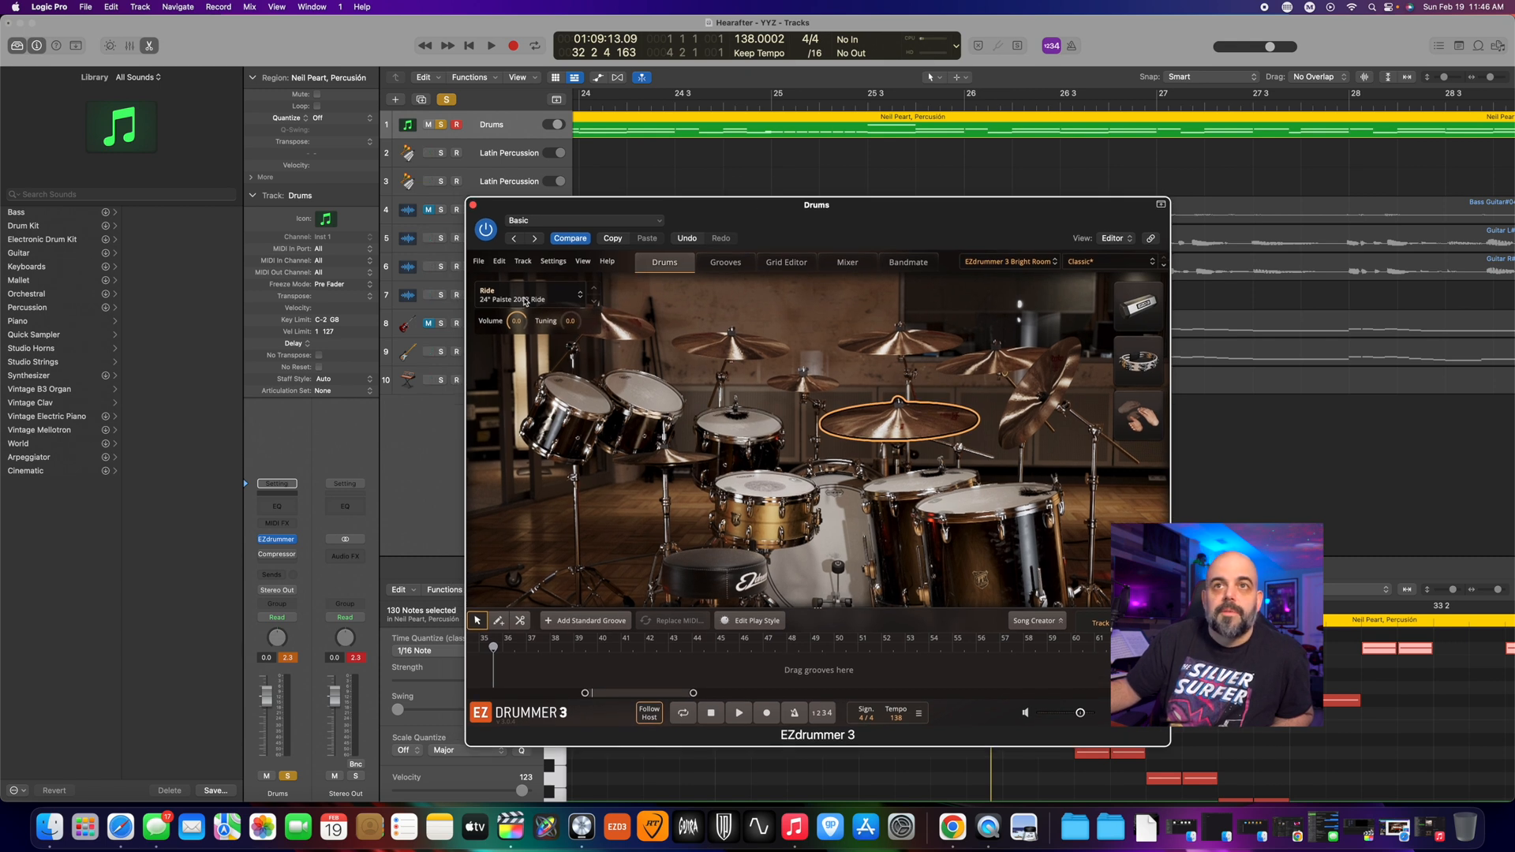
click(523, 301)
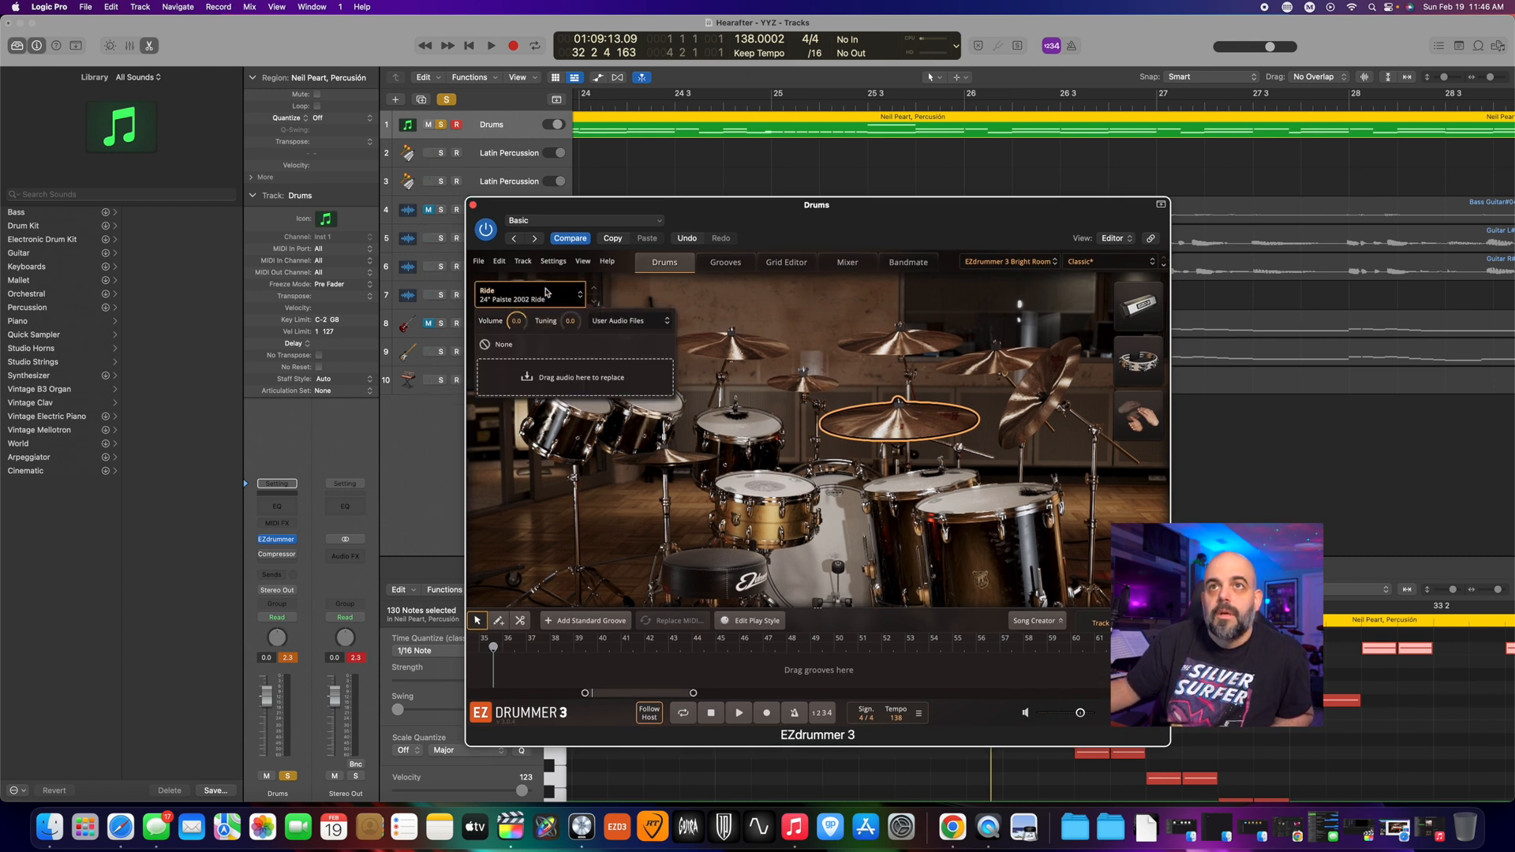
click(545, 291)
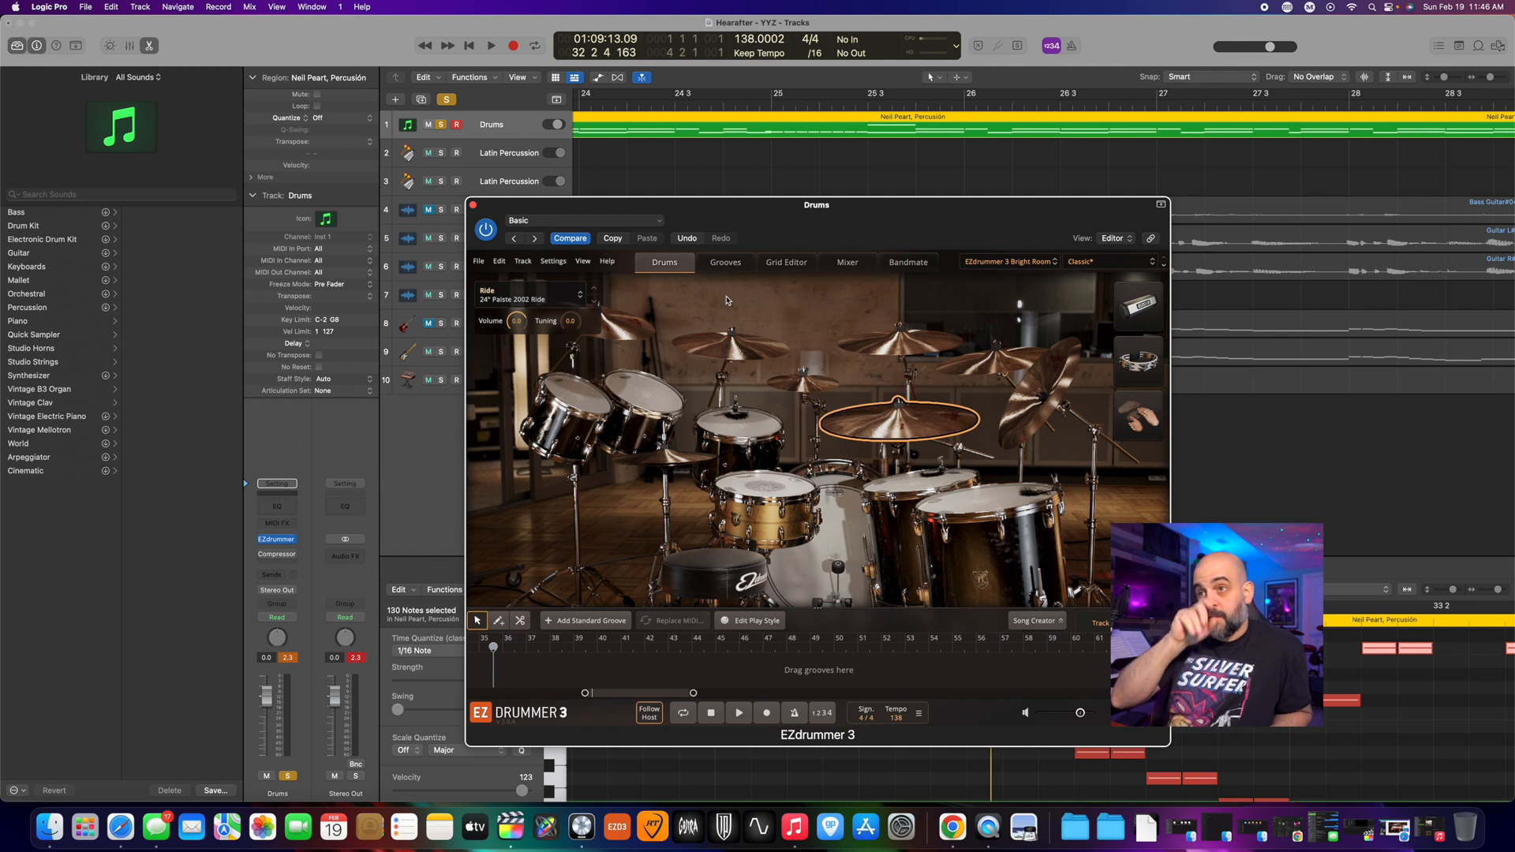
- Audition Racktom 1, review the libraries available for replacing it, and audition the snare
click(584, 393)
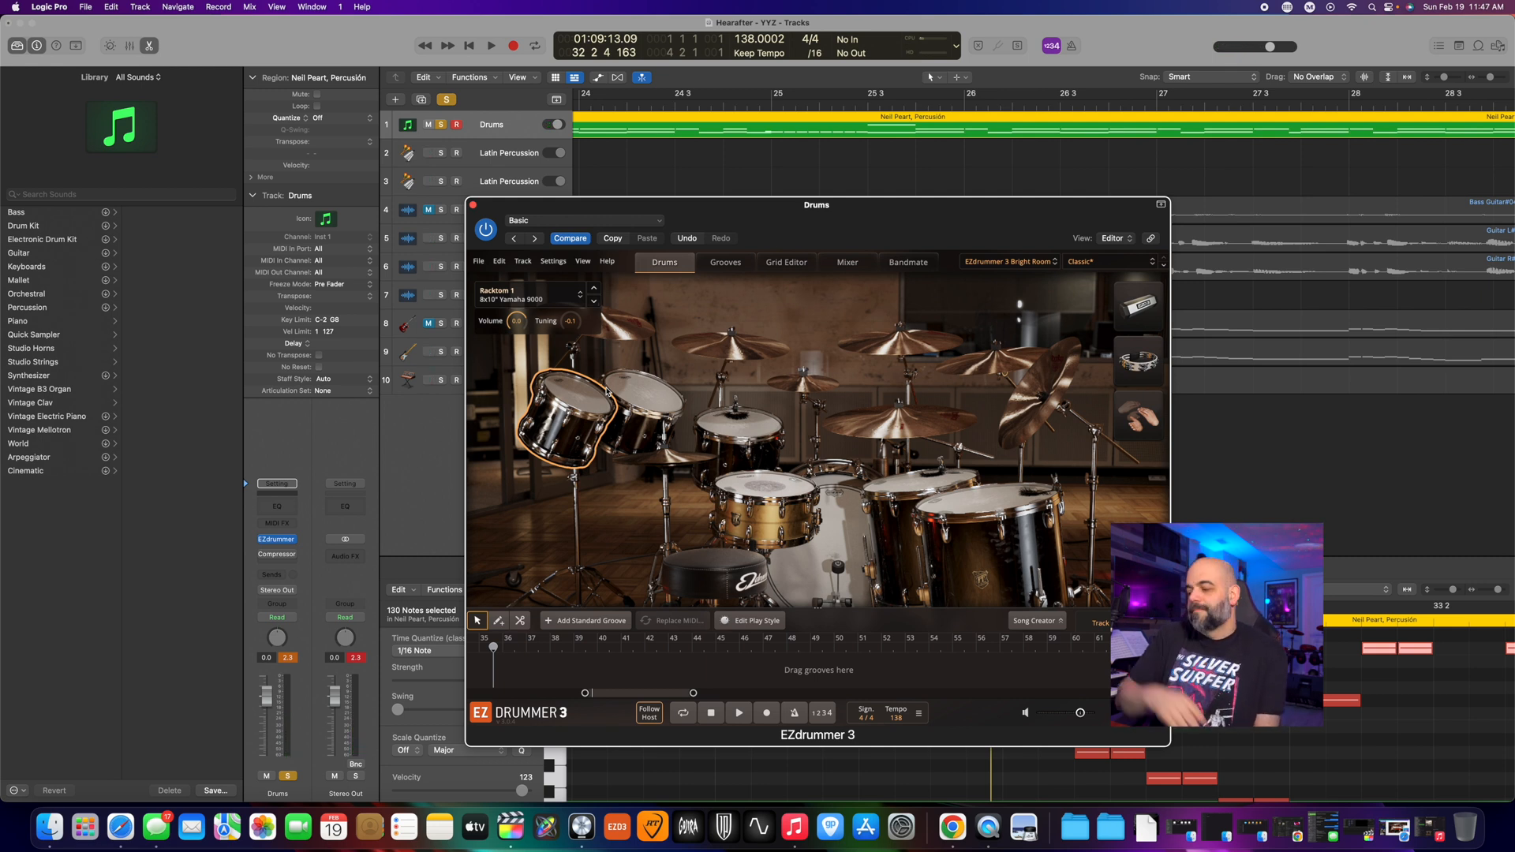
click(546, 295)
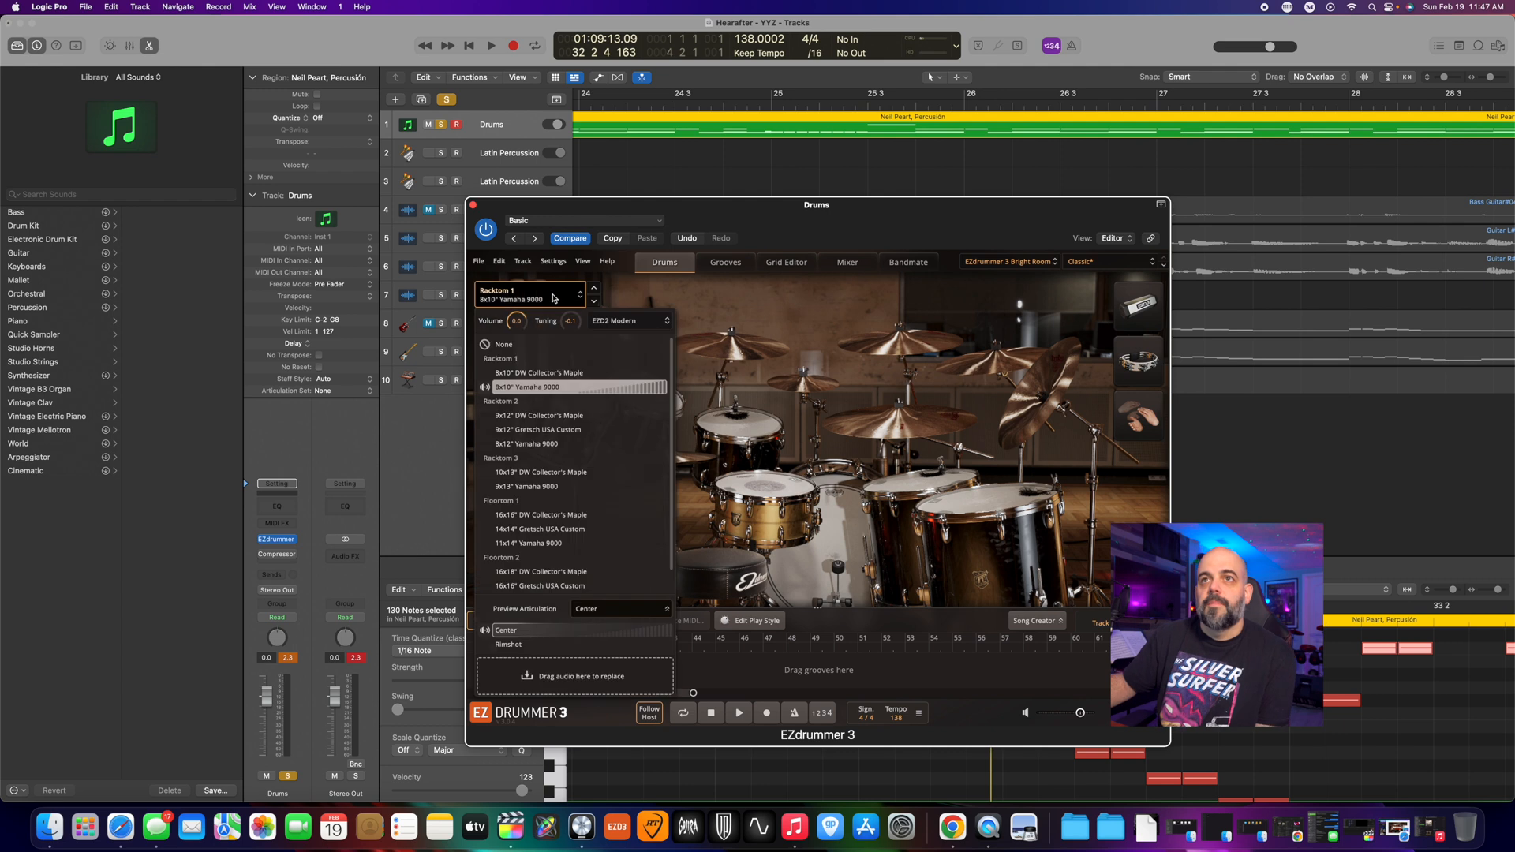
click(645, 322)
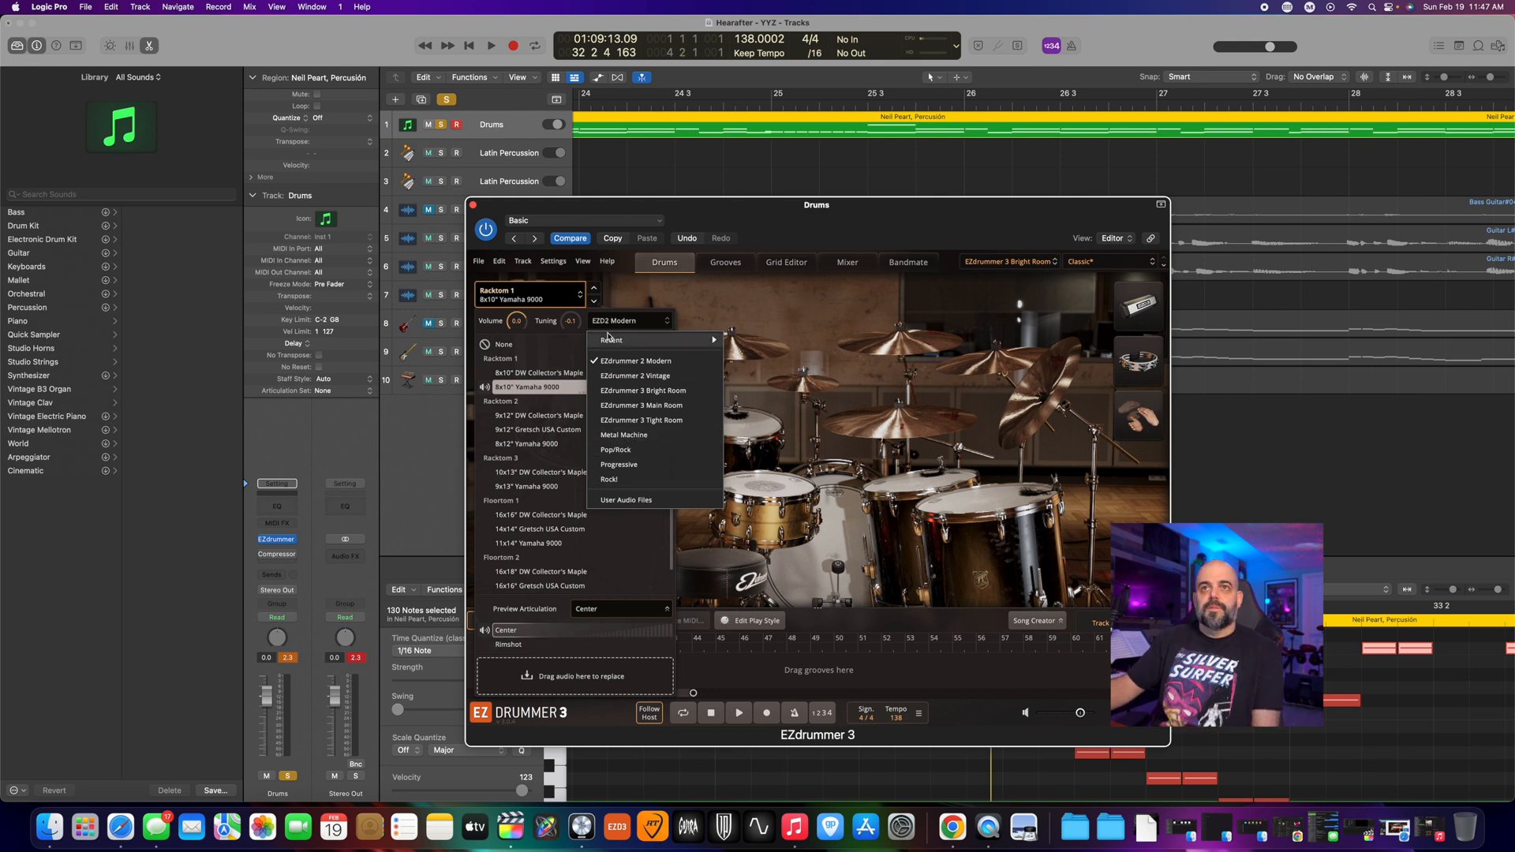
click(628, 324)
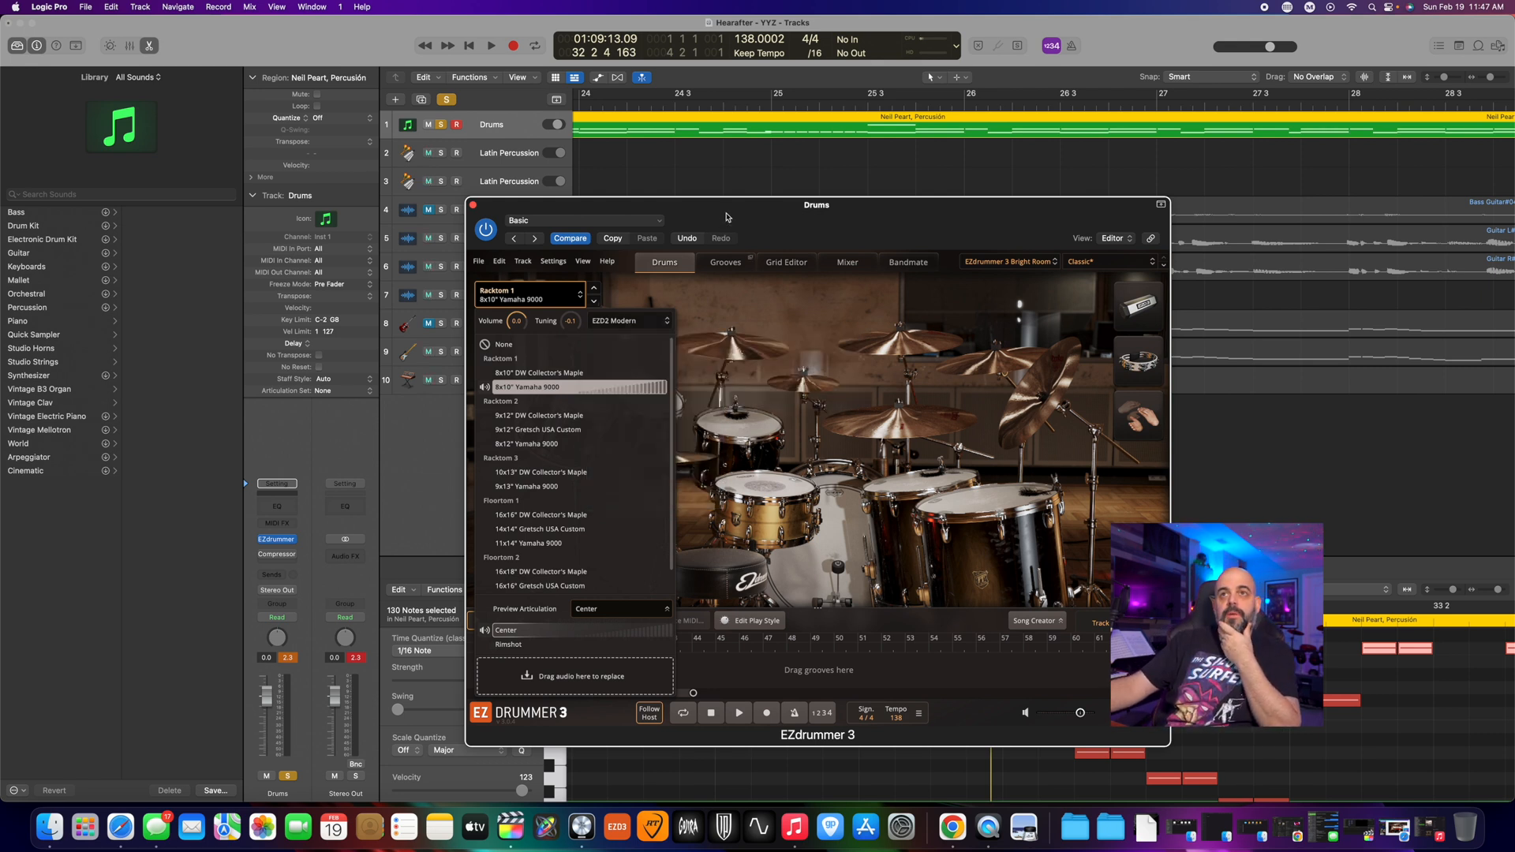
drag(727, 217, 691, 207)
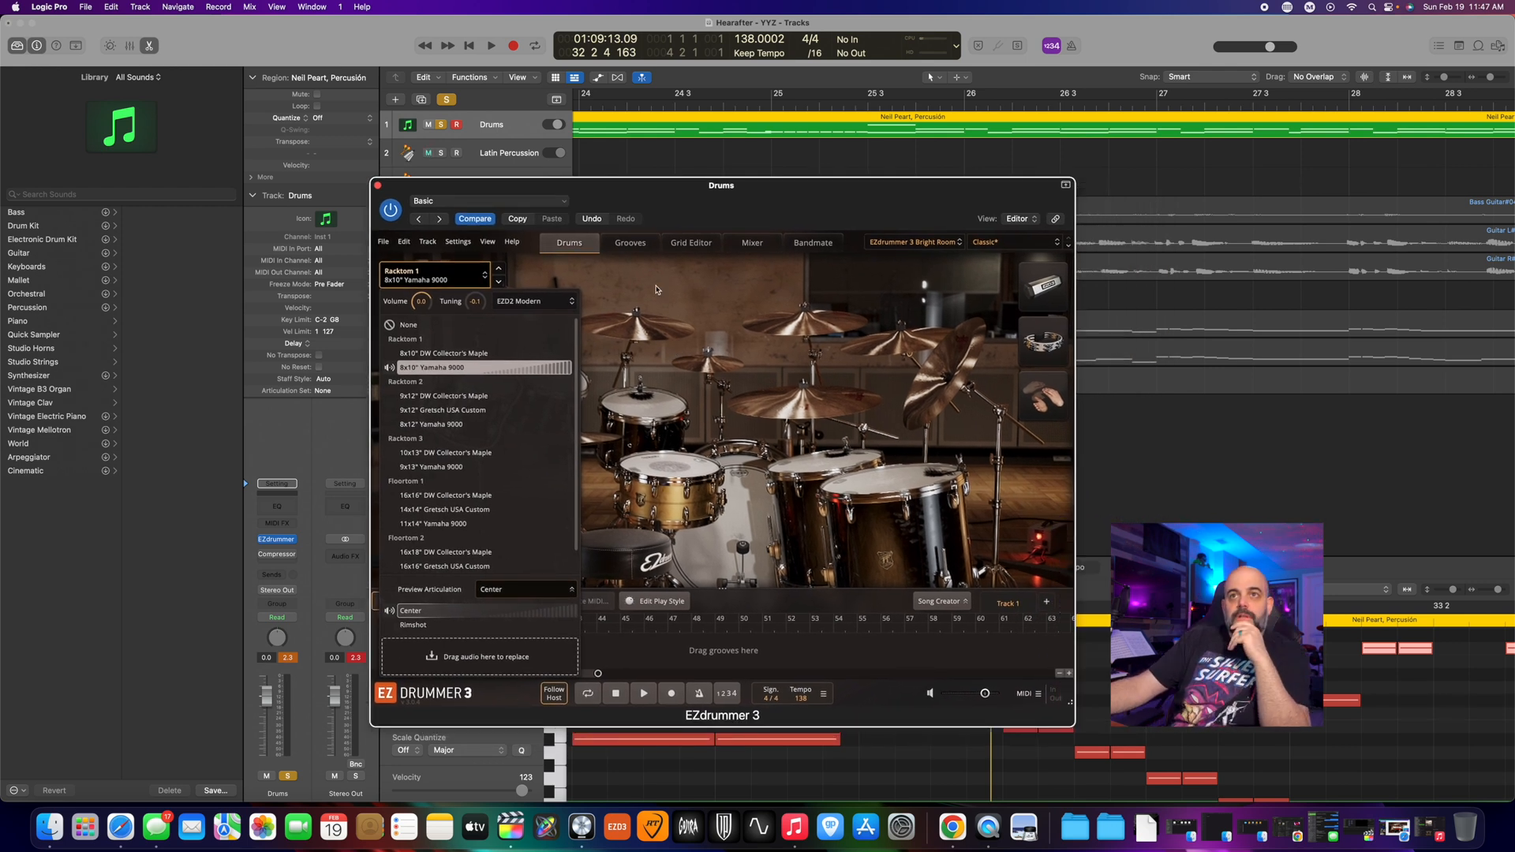
click(739, 525)
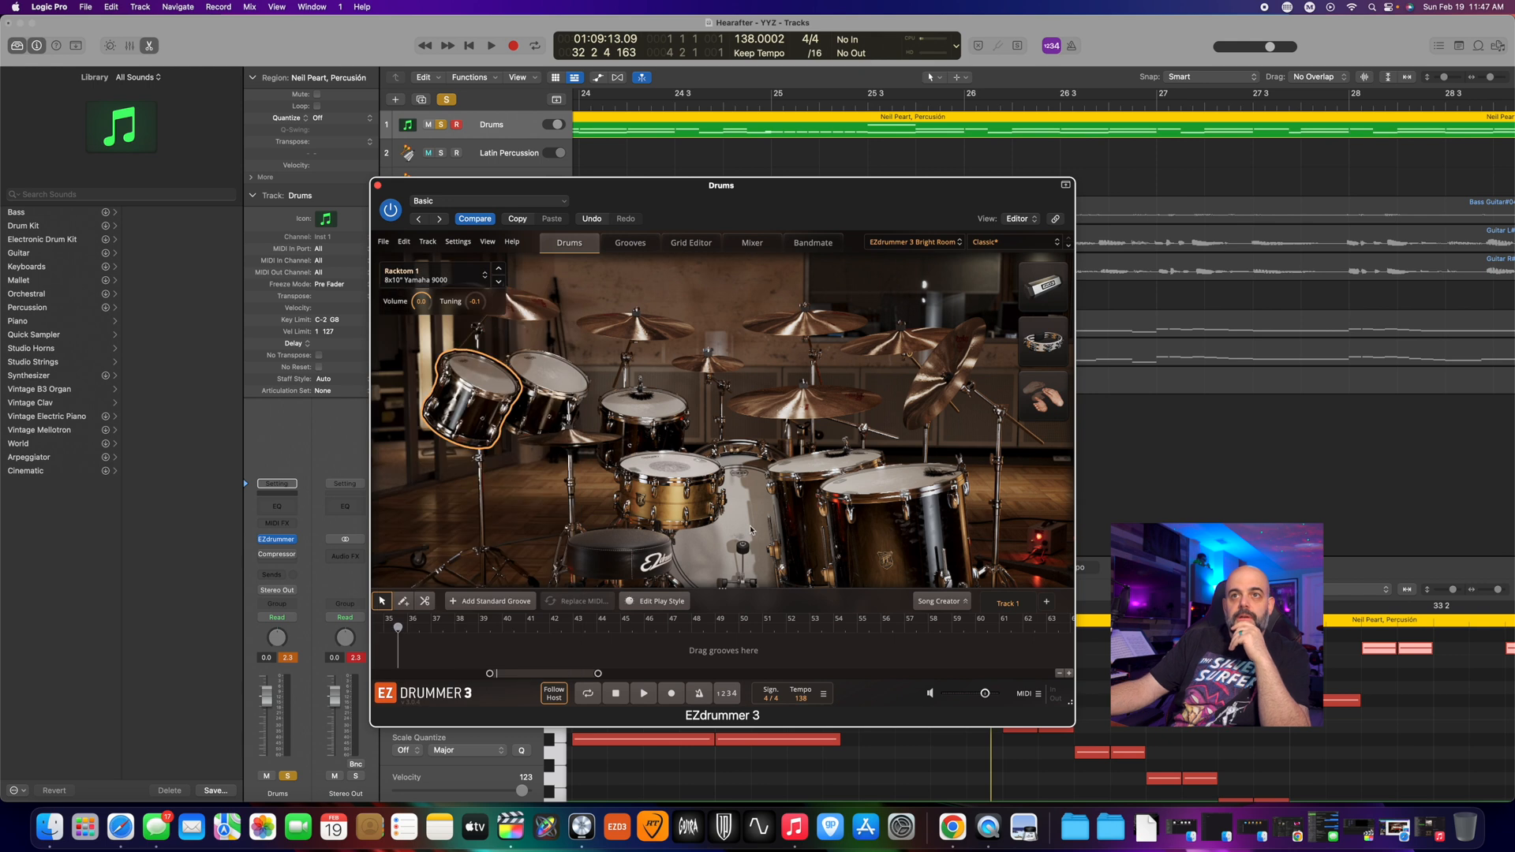
click(711, 505)
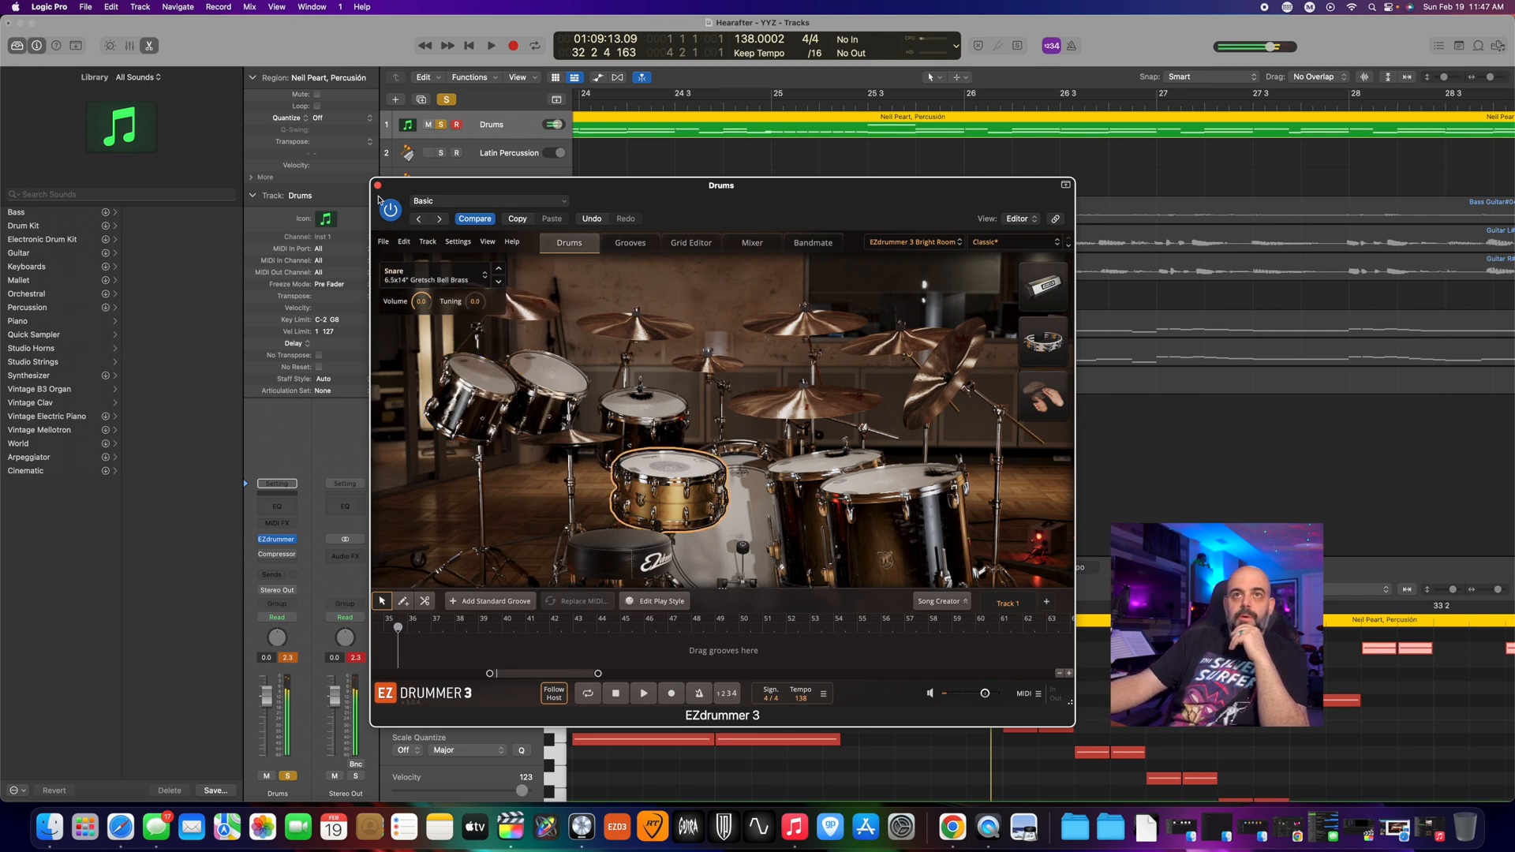
- Close the EZdrummer 3 window and turn off the Drums track's solo
click(379, 188)
scroll(1044, 323, left, 6)
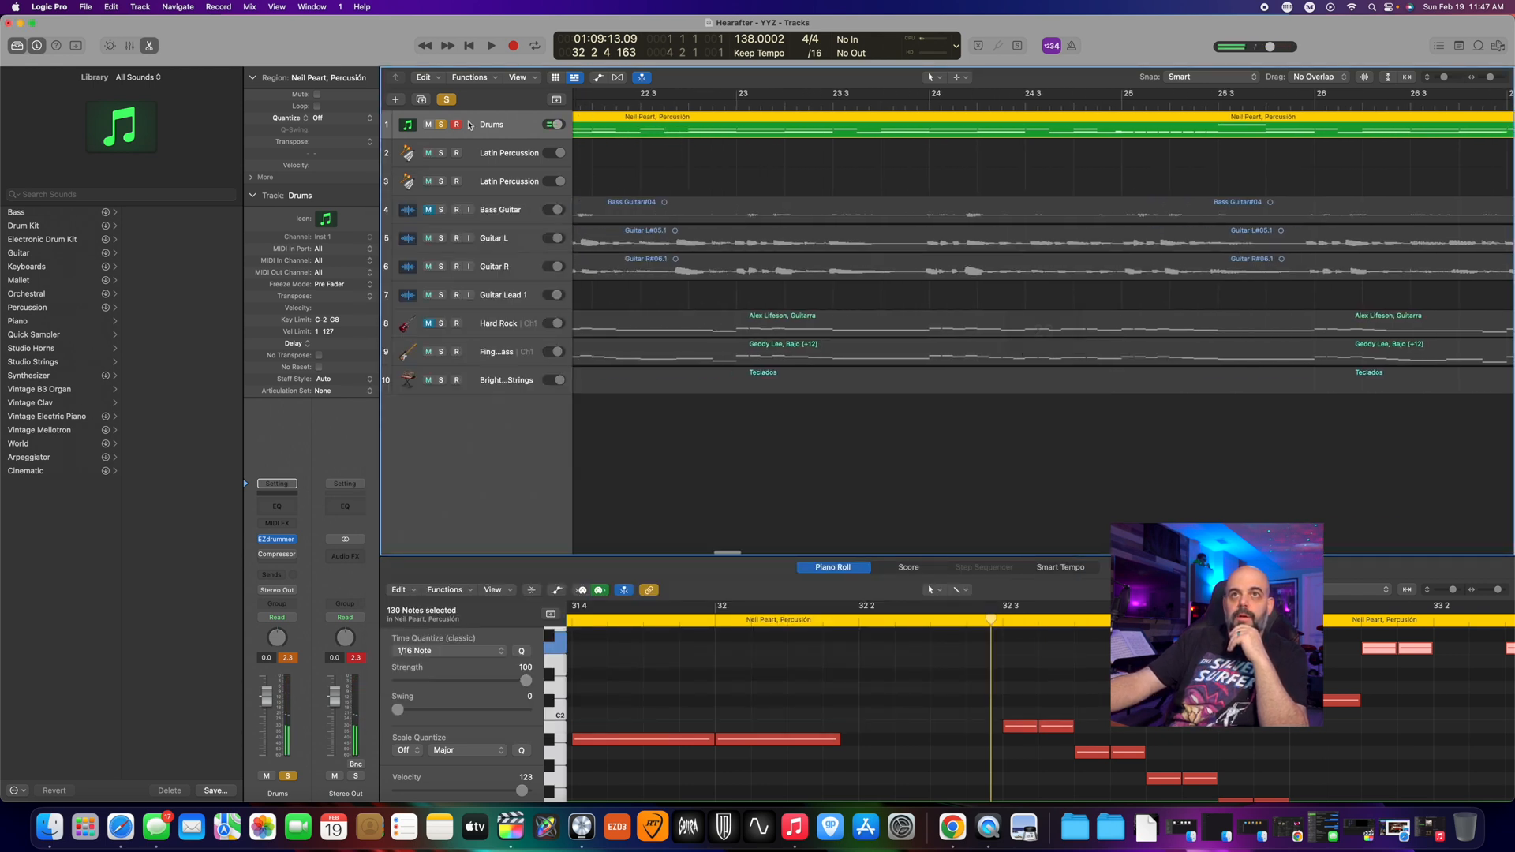
click(449, 100)
- Select the first Latin Percussion track with its Studio region and return the playhead to the start of the project
scroll(518, 199, left, 8)
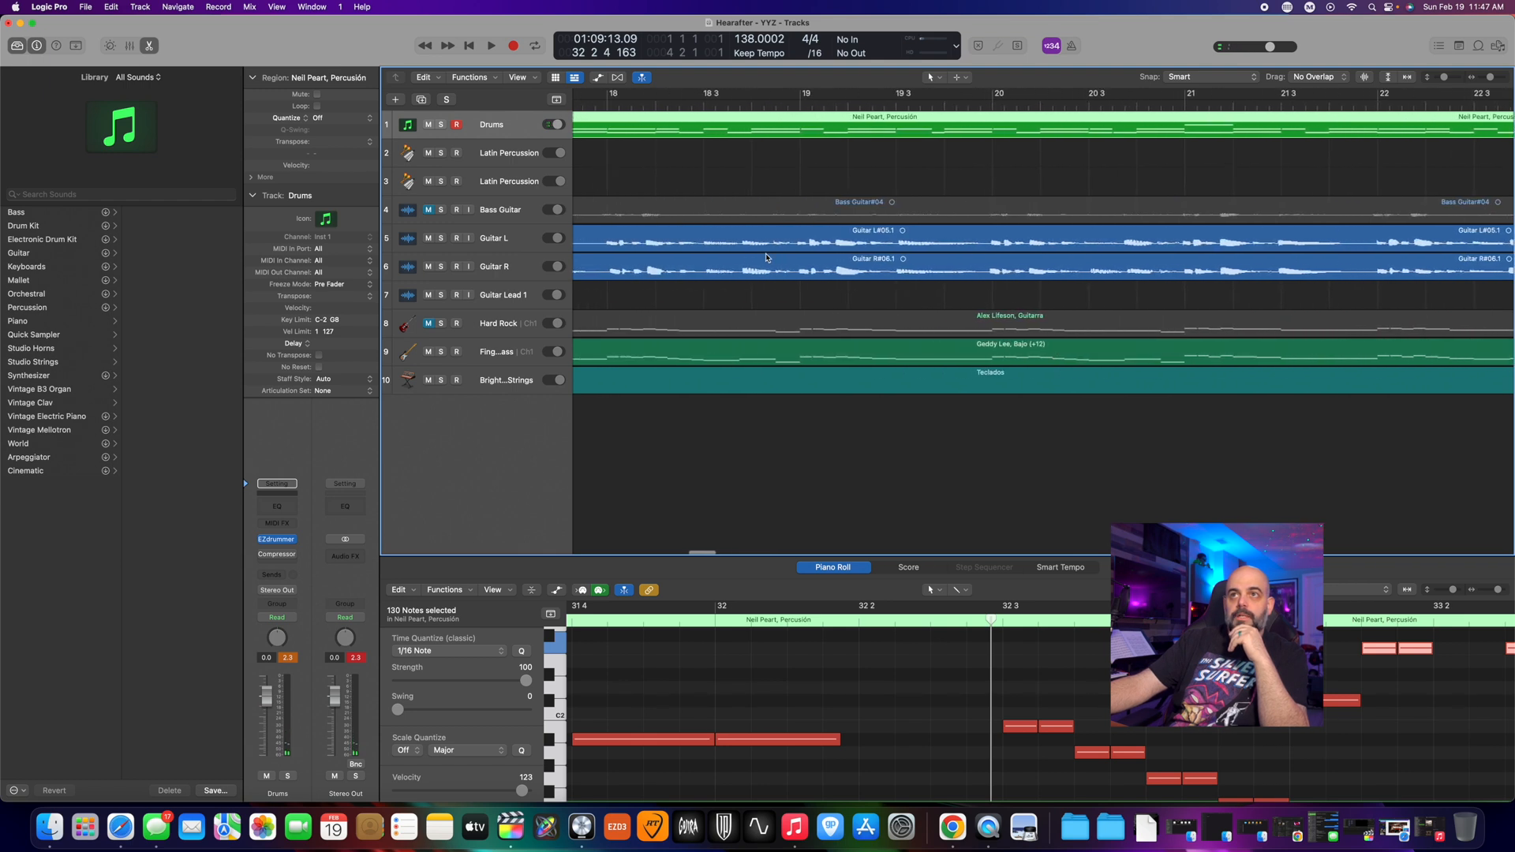
scroll(747, 263, left, 7)
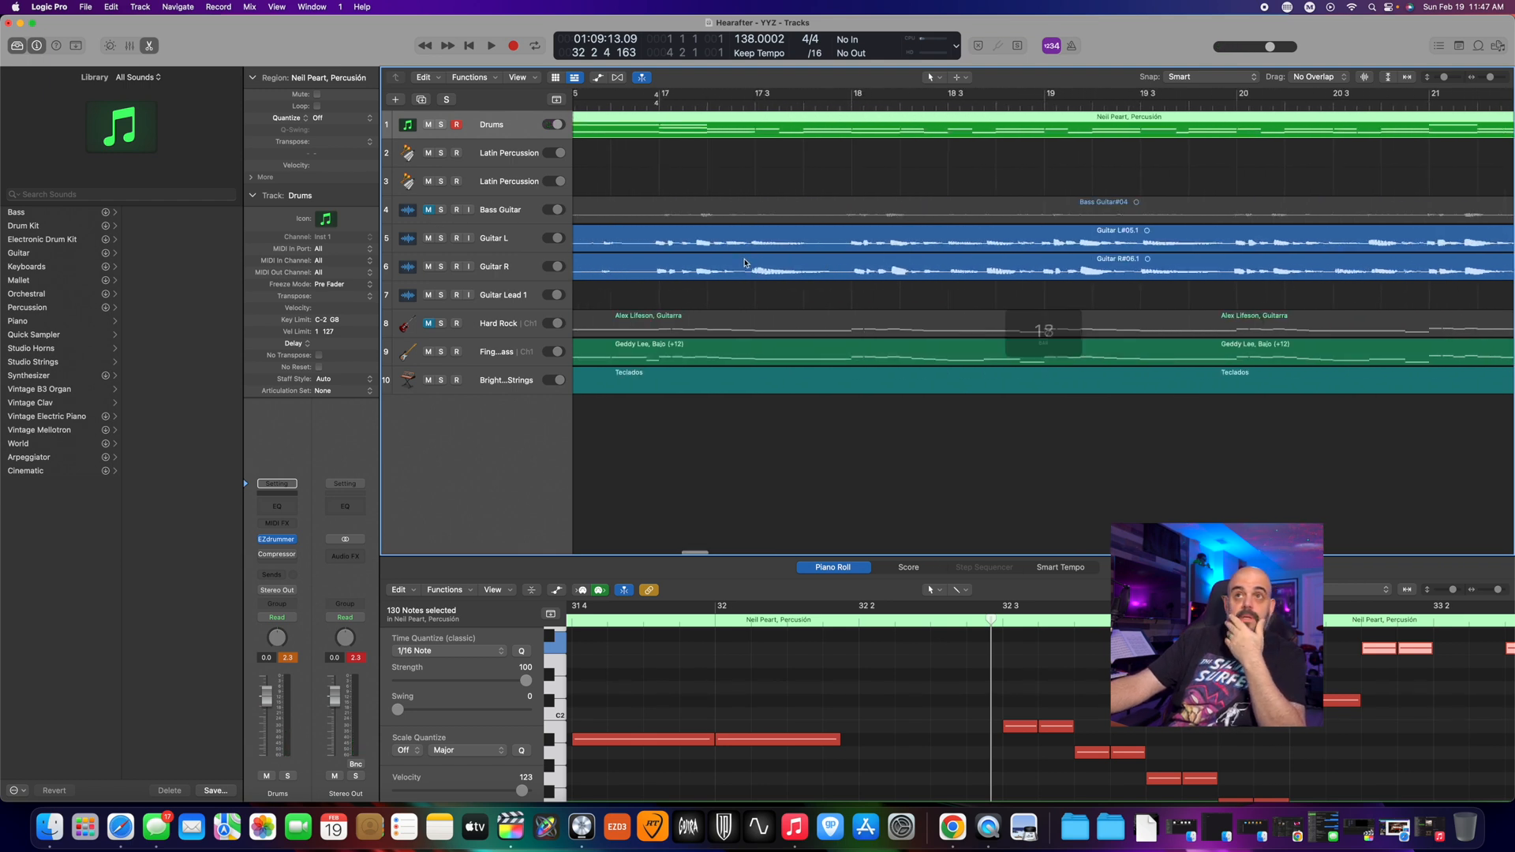
scroll(747, 263, left, 20)
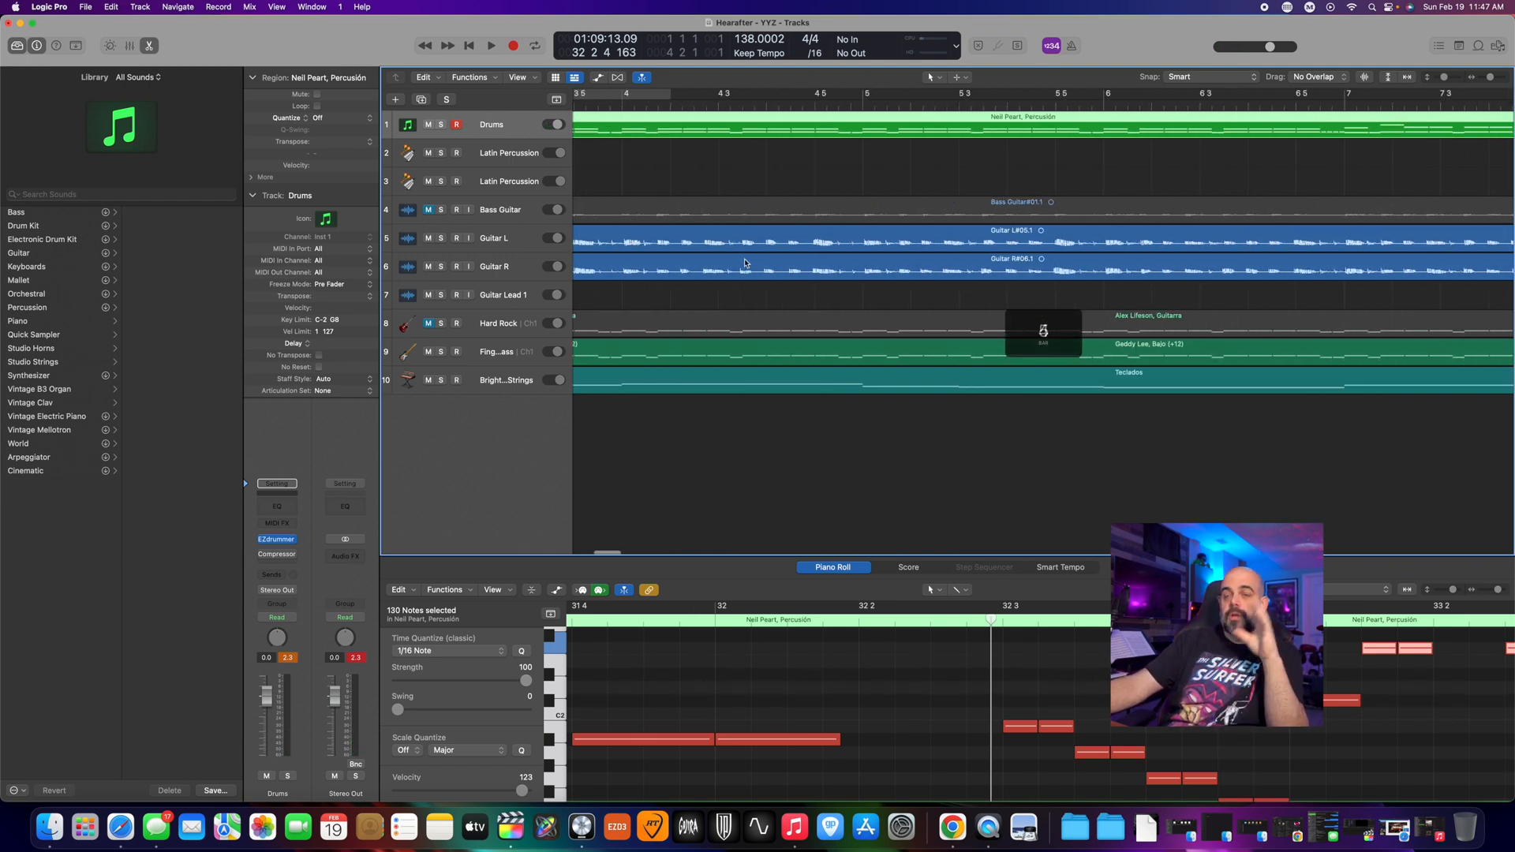
scroll(746, 263, right, 3)
scroll(745, 262, left, 3)
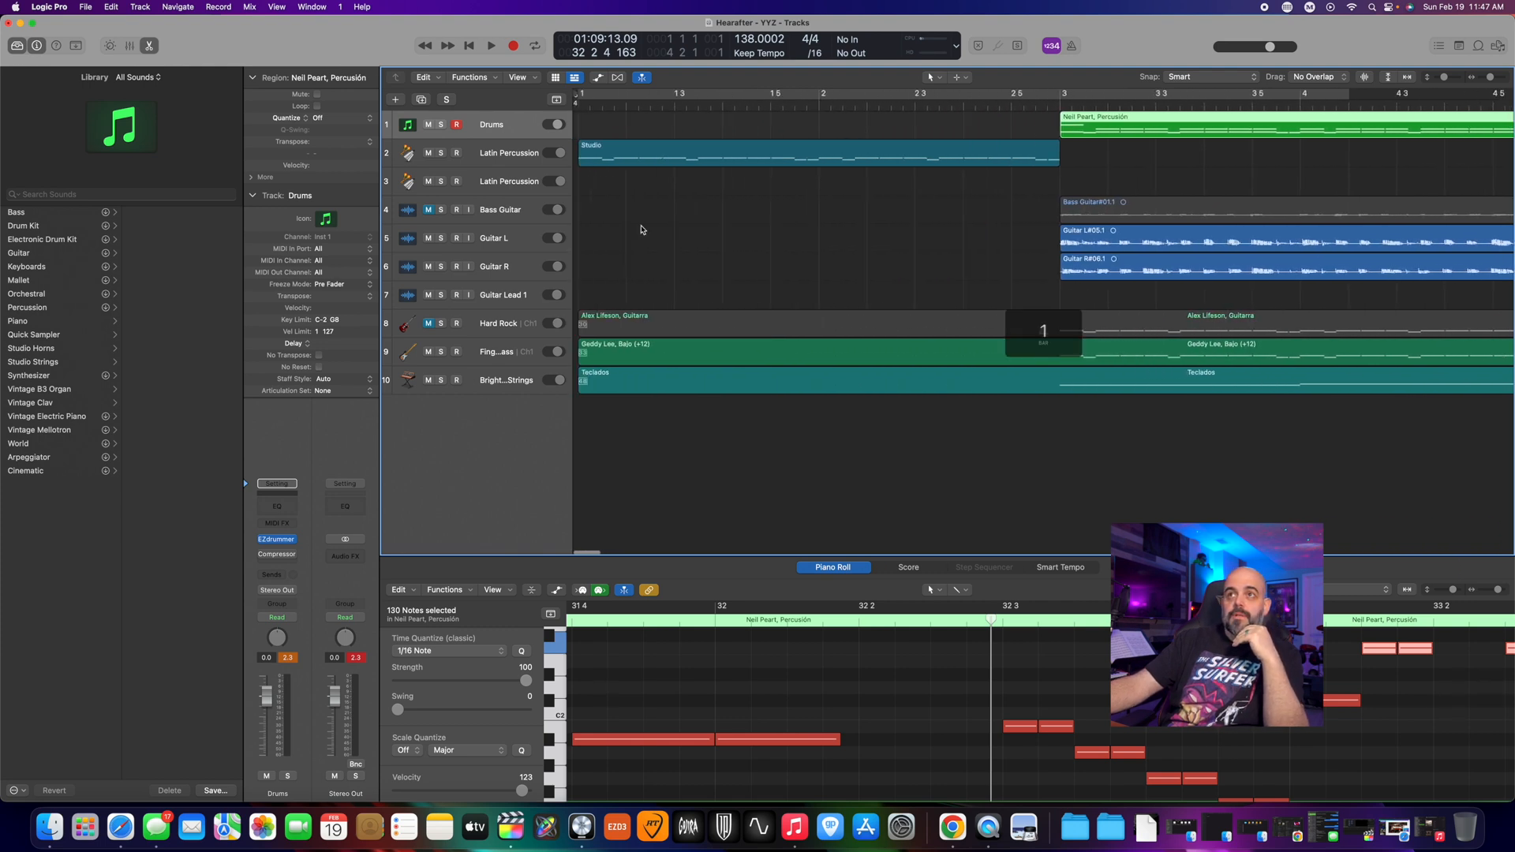
click(429, 210)
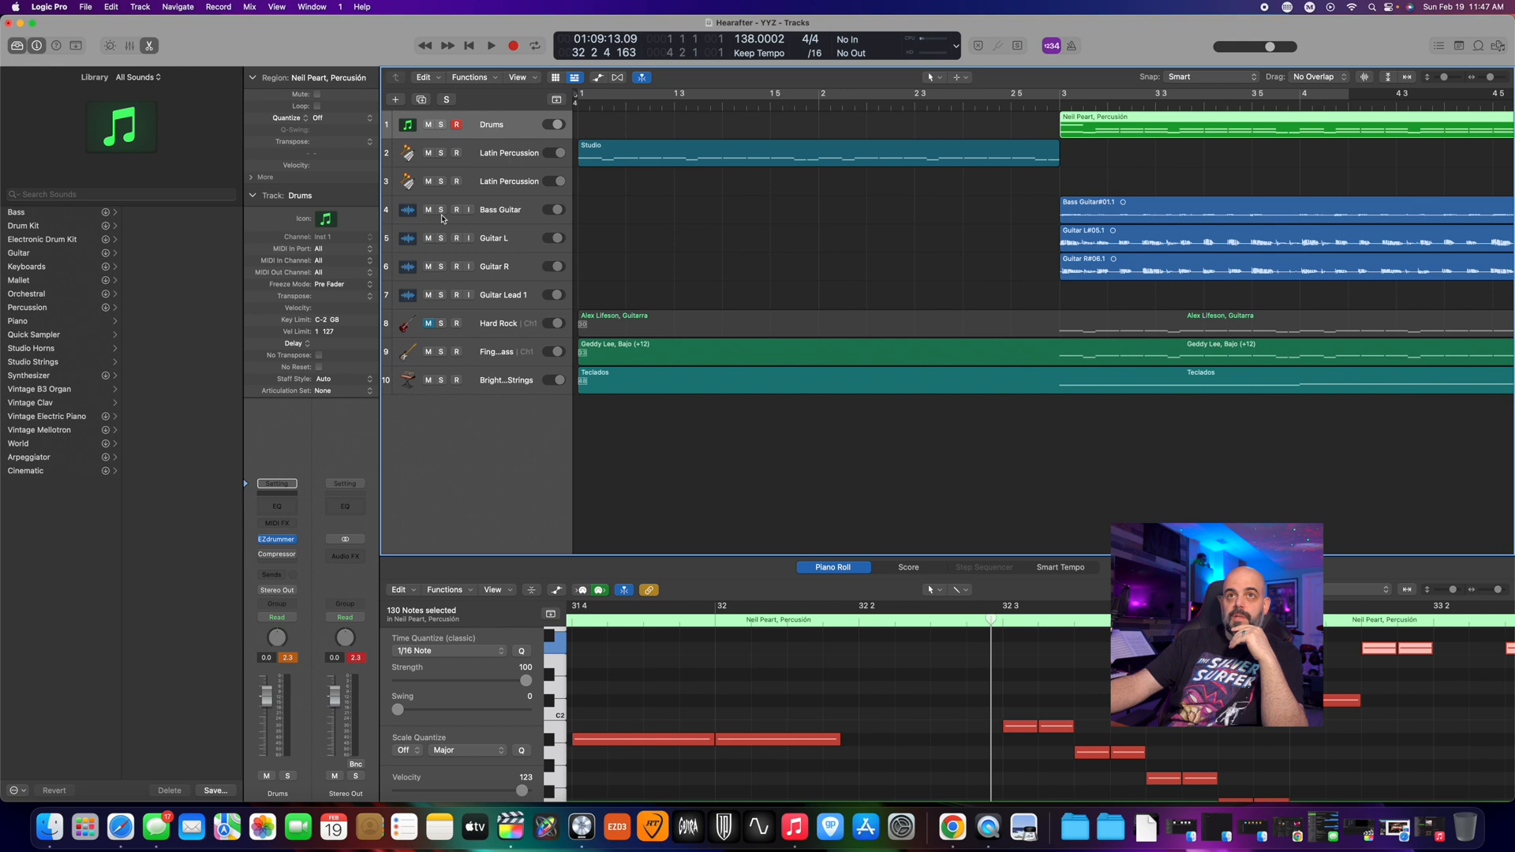
click(429, 210)
click(498, 154)
key(Return)
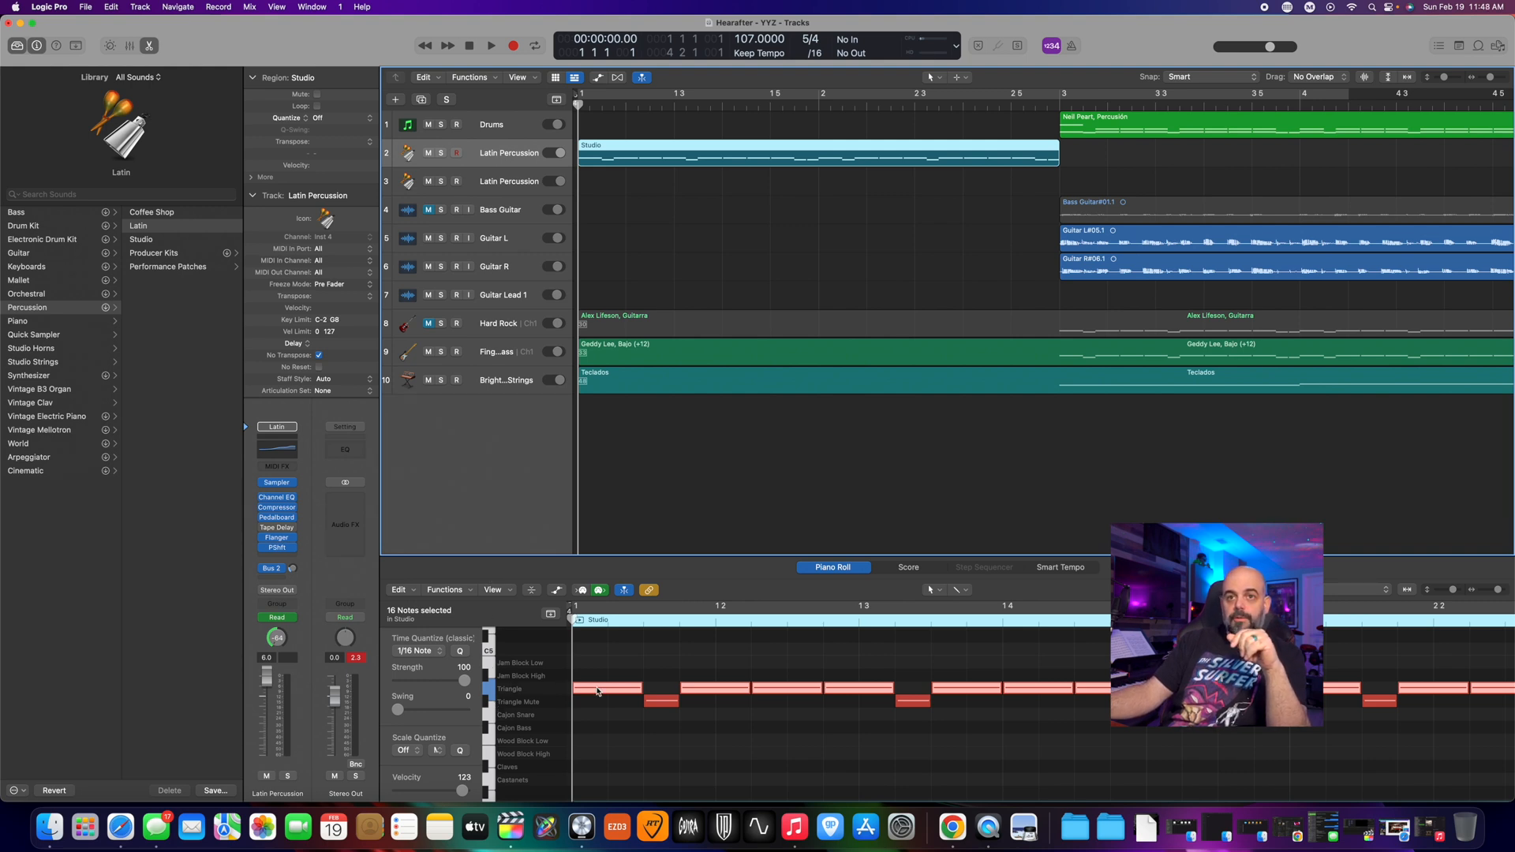
- Preview the first Triangle note in the Studio region and inspect the Latin Percussion track's pan automation
click(597, 693)
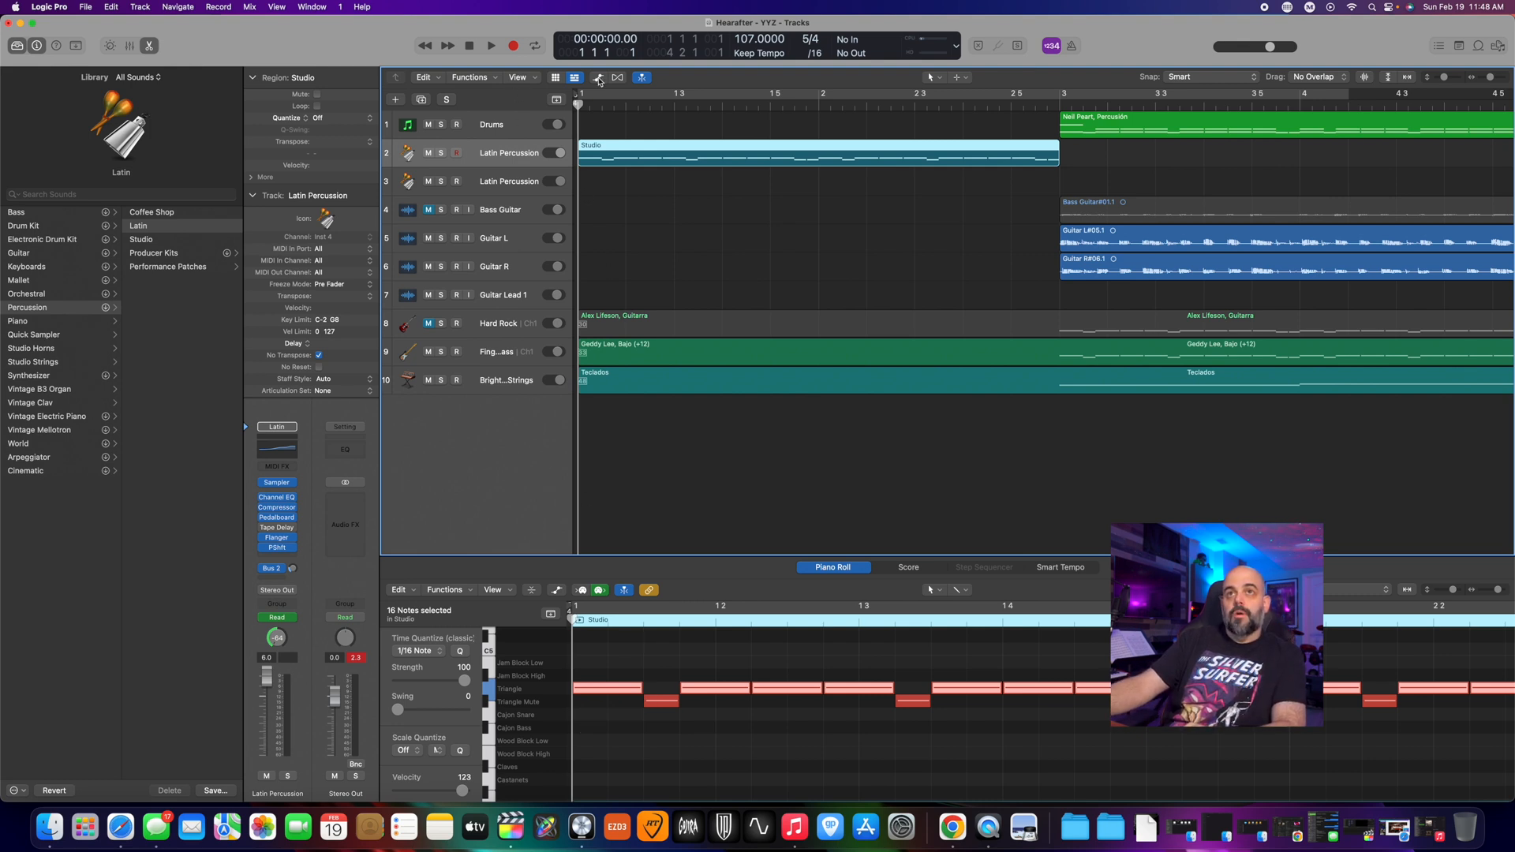
click(599, 78)
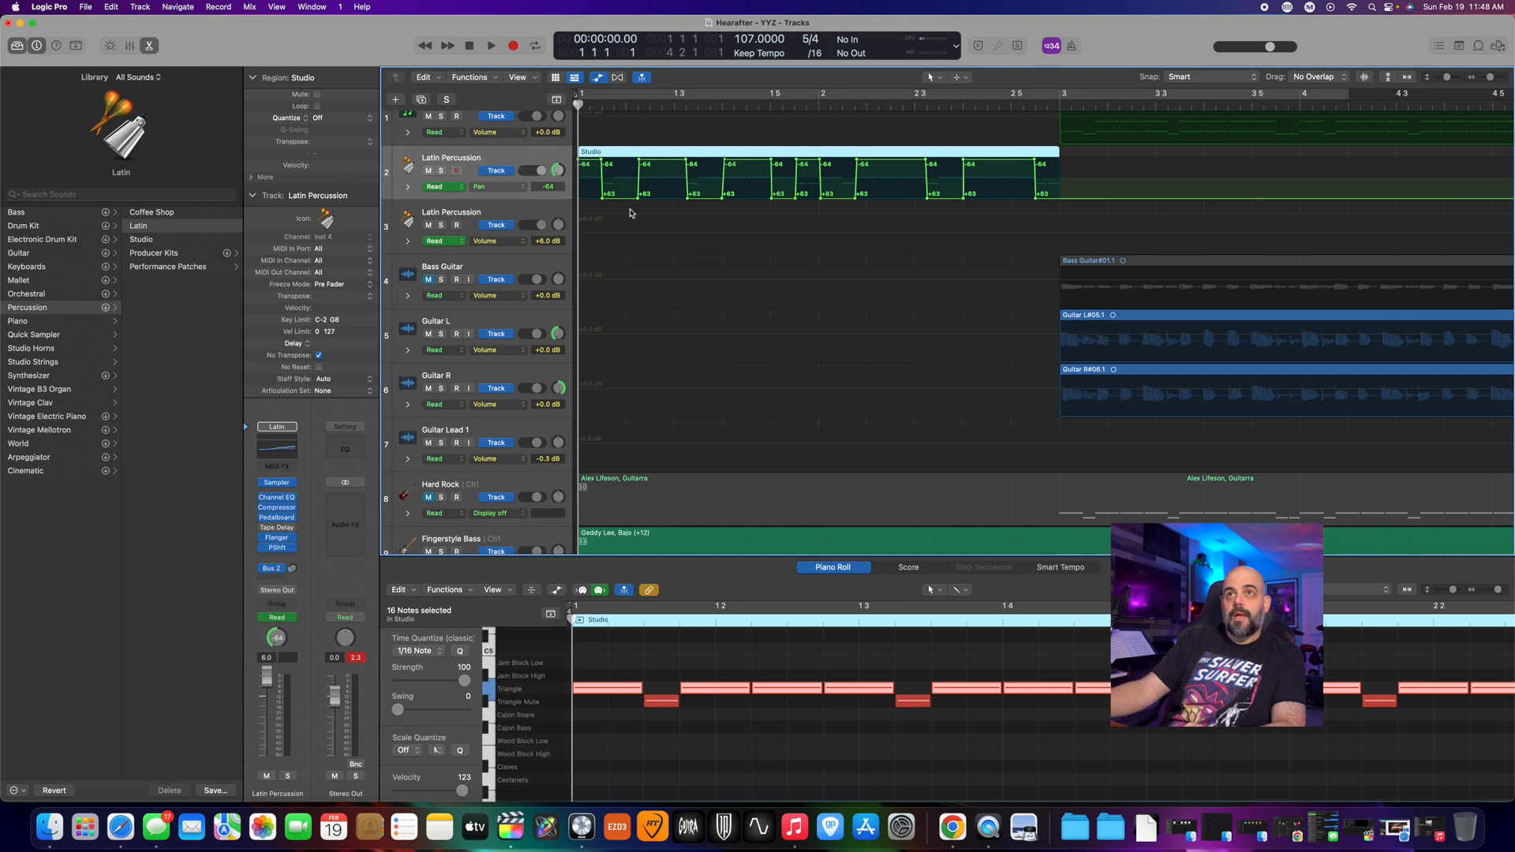
click(600, 81)
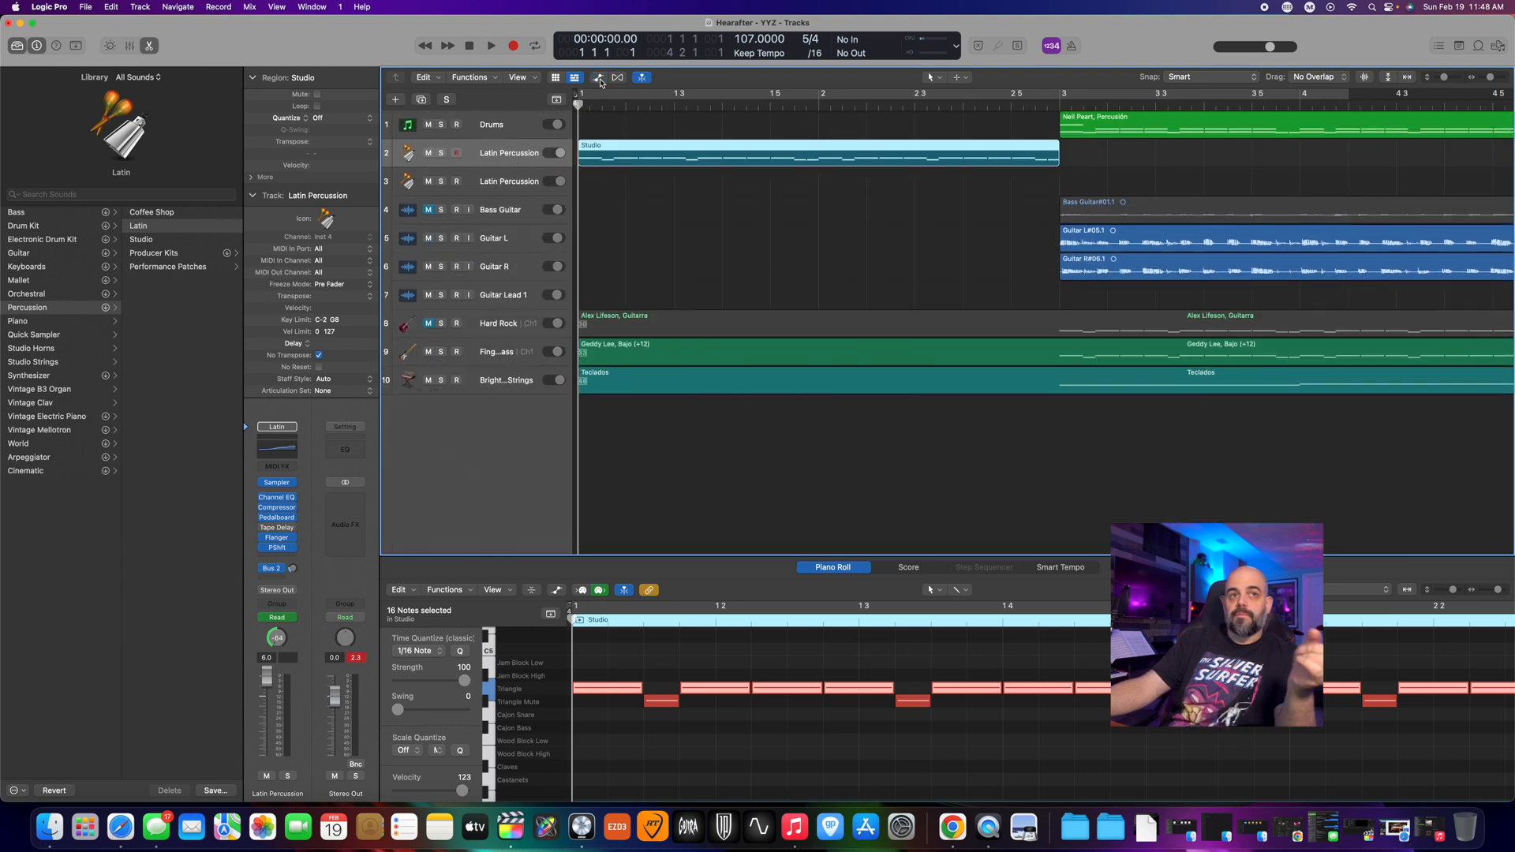